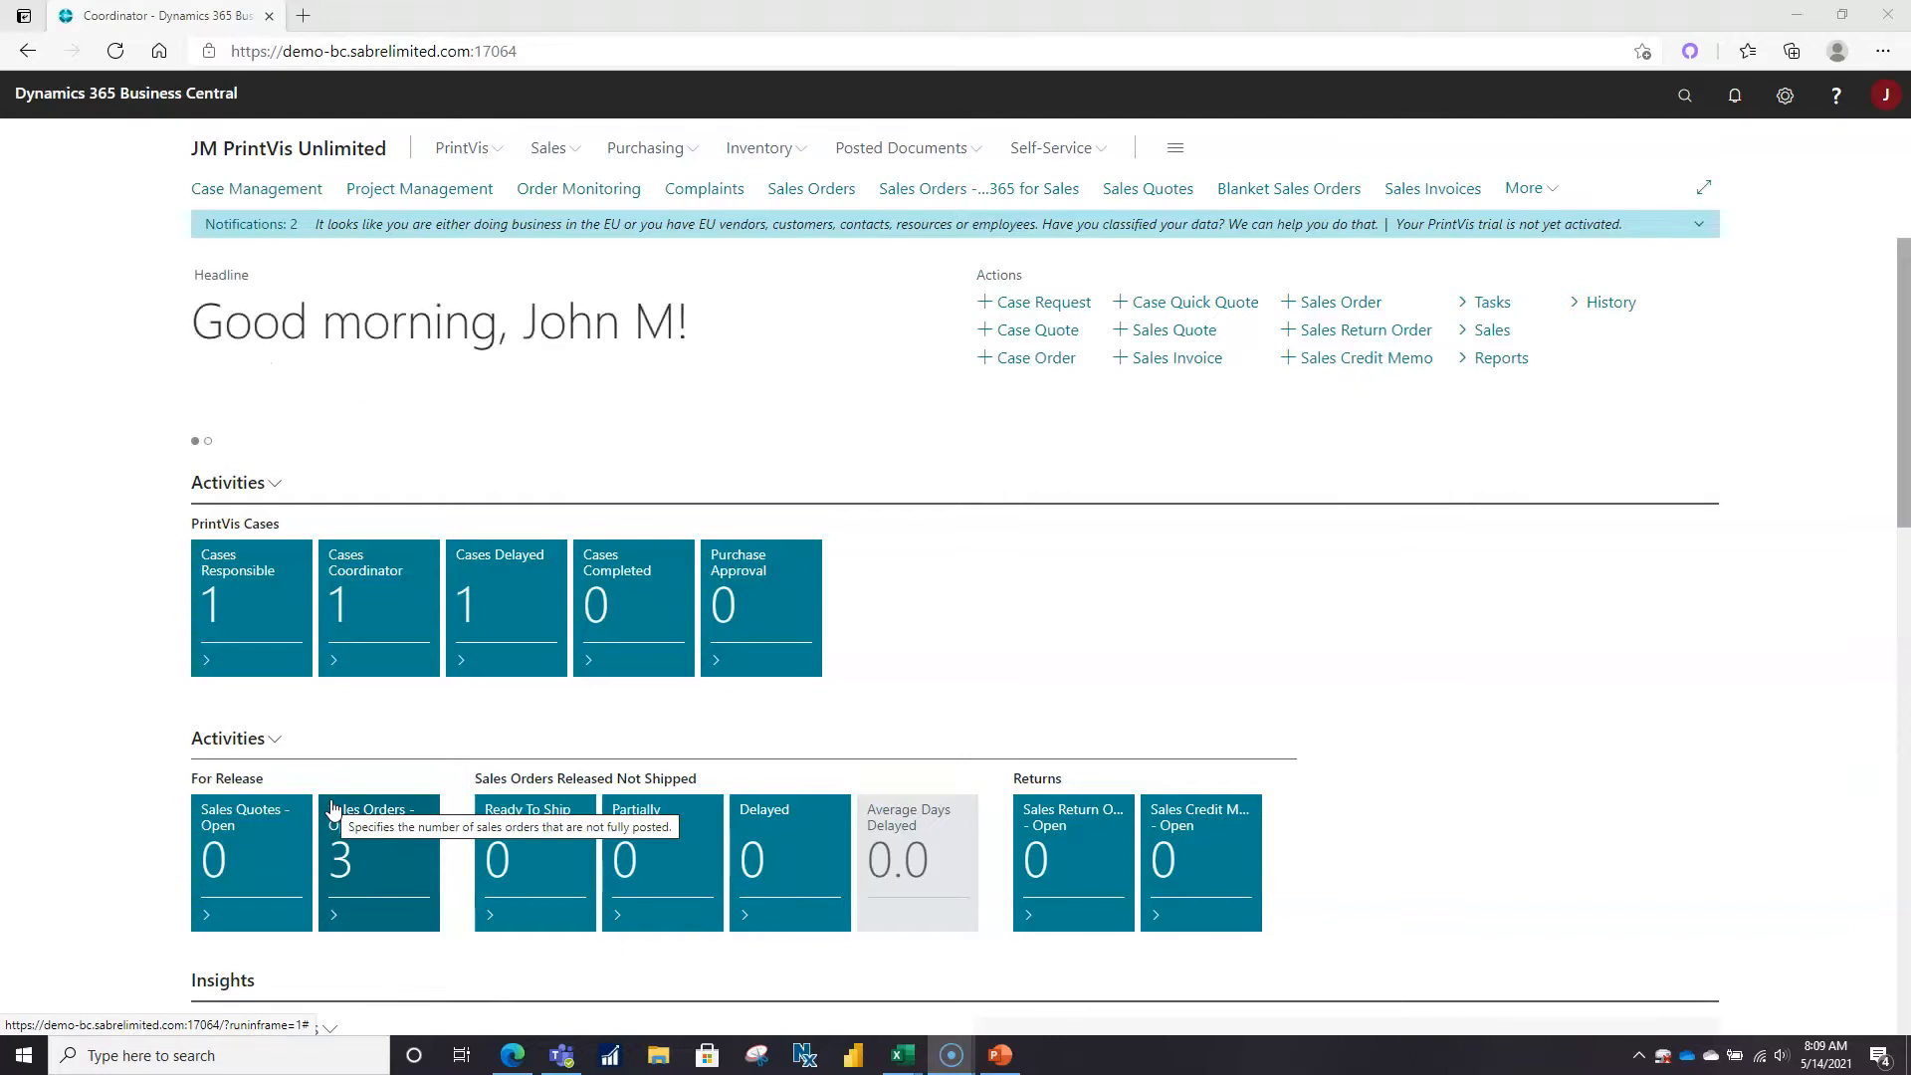
# Look over the settings options, the PrintVis page links and the full page overview of the PrintVis Coordinator role.
pyautogui.click(1787, 95)
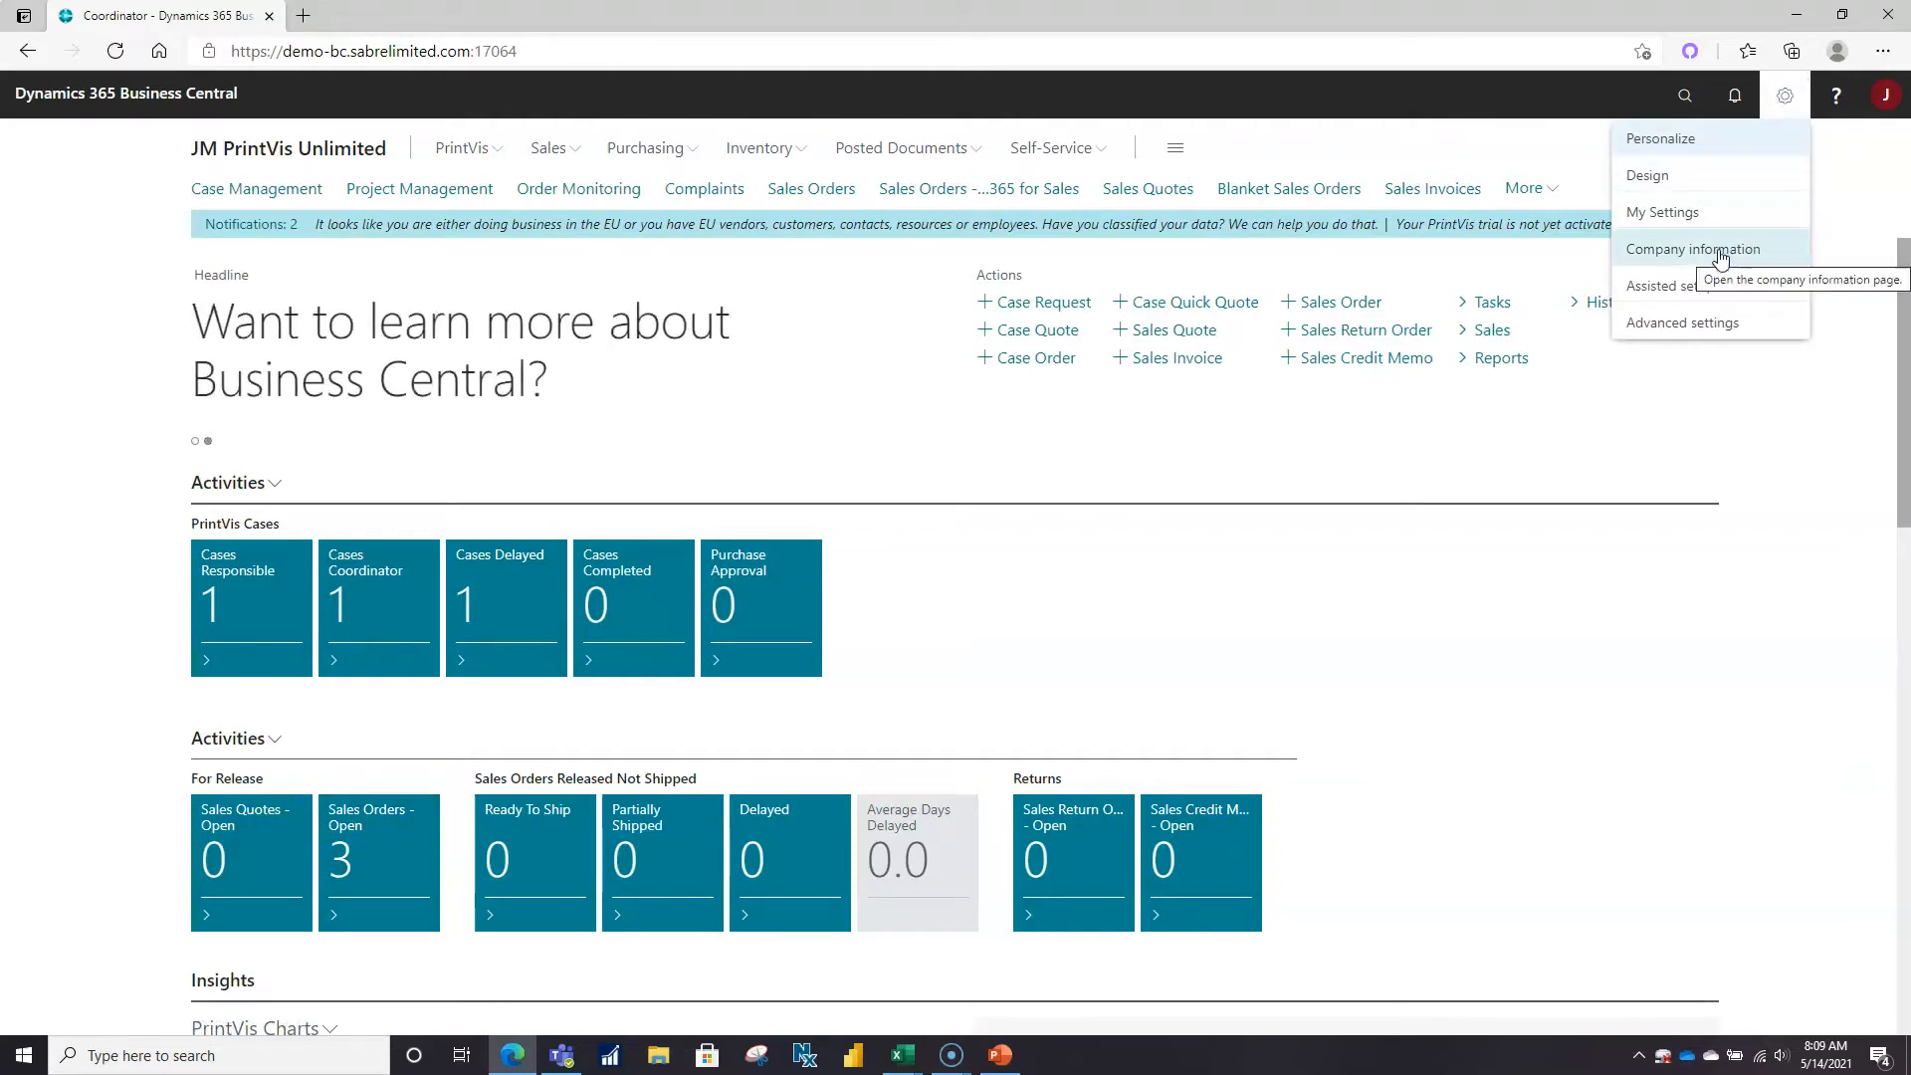
pyautogui.click(1871, 305)
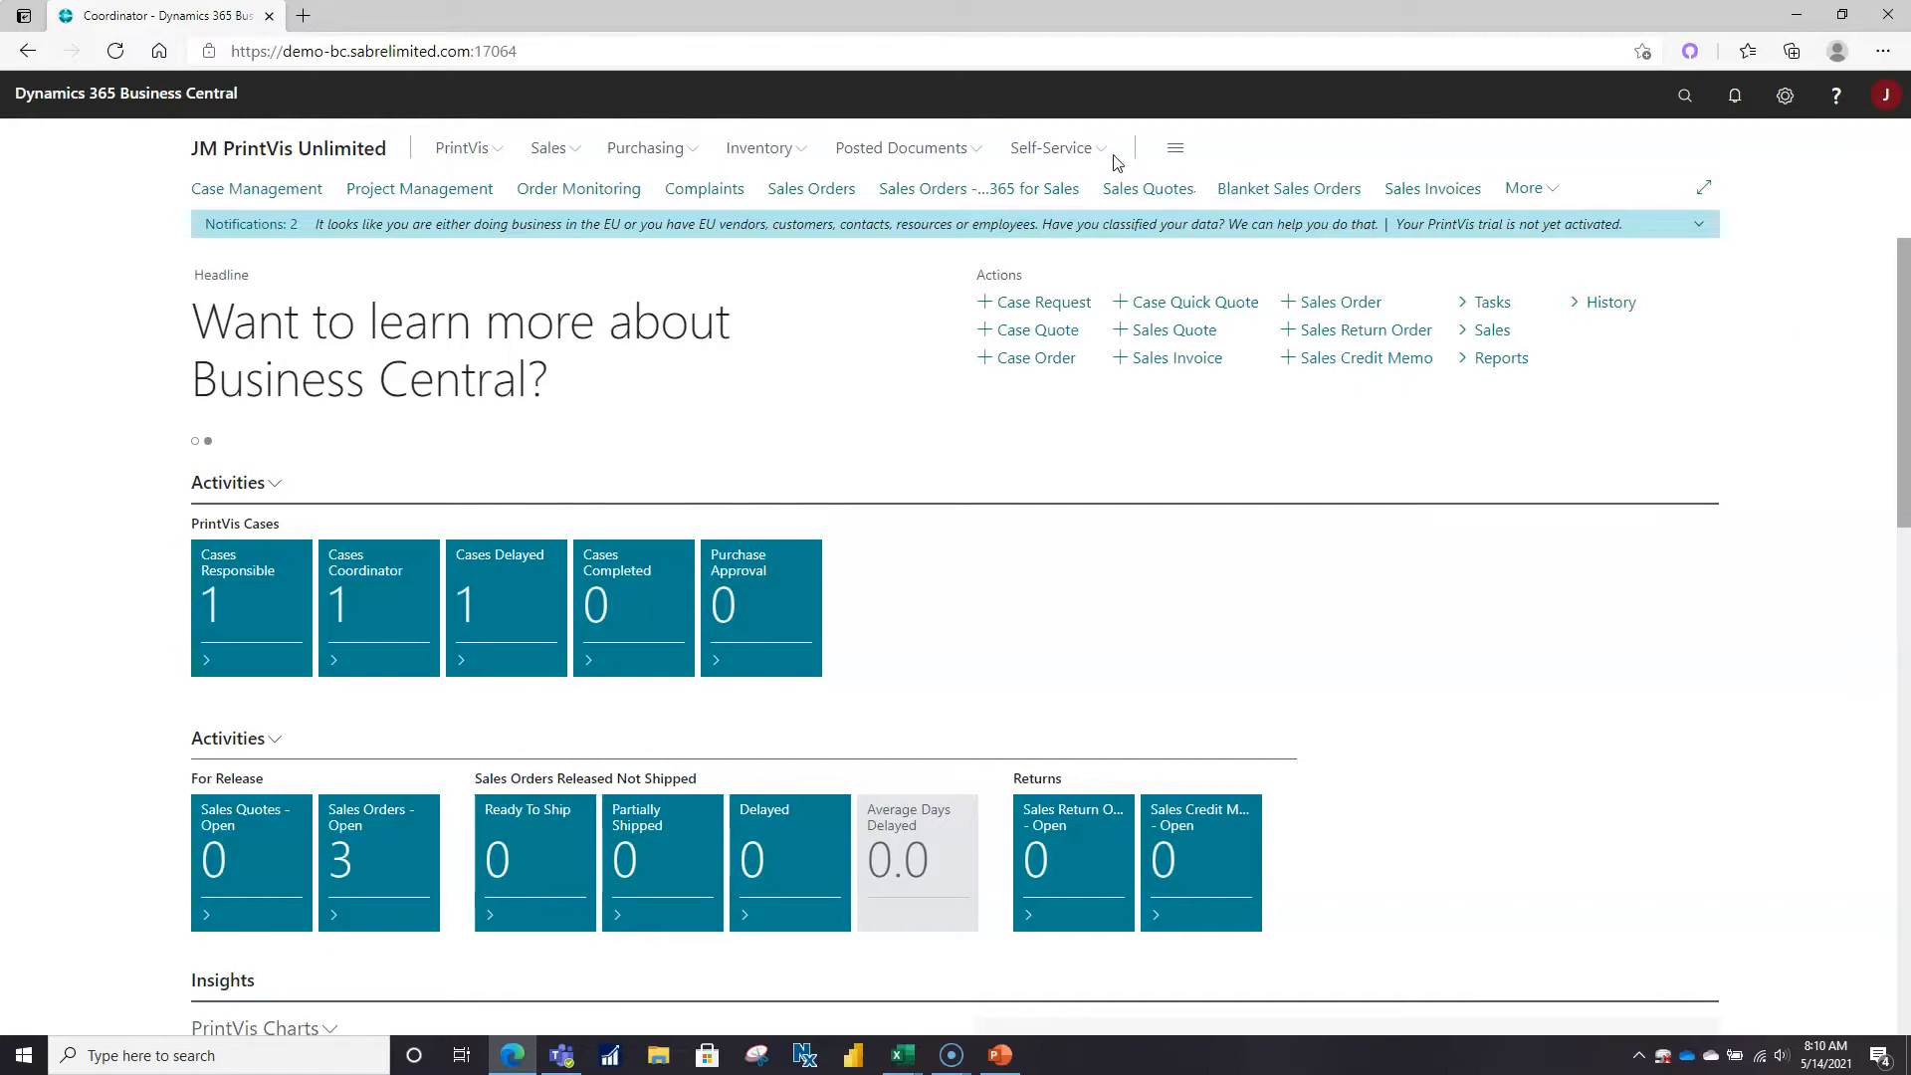
pyautogui.click(488, 150)
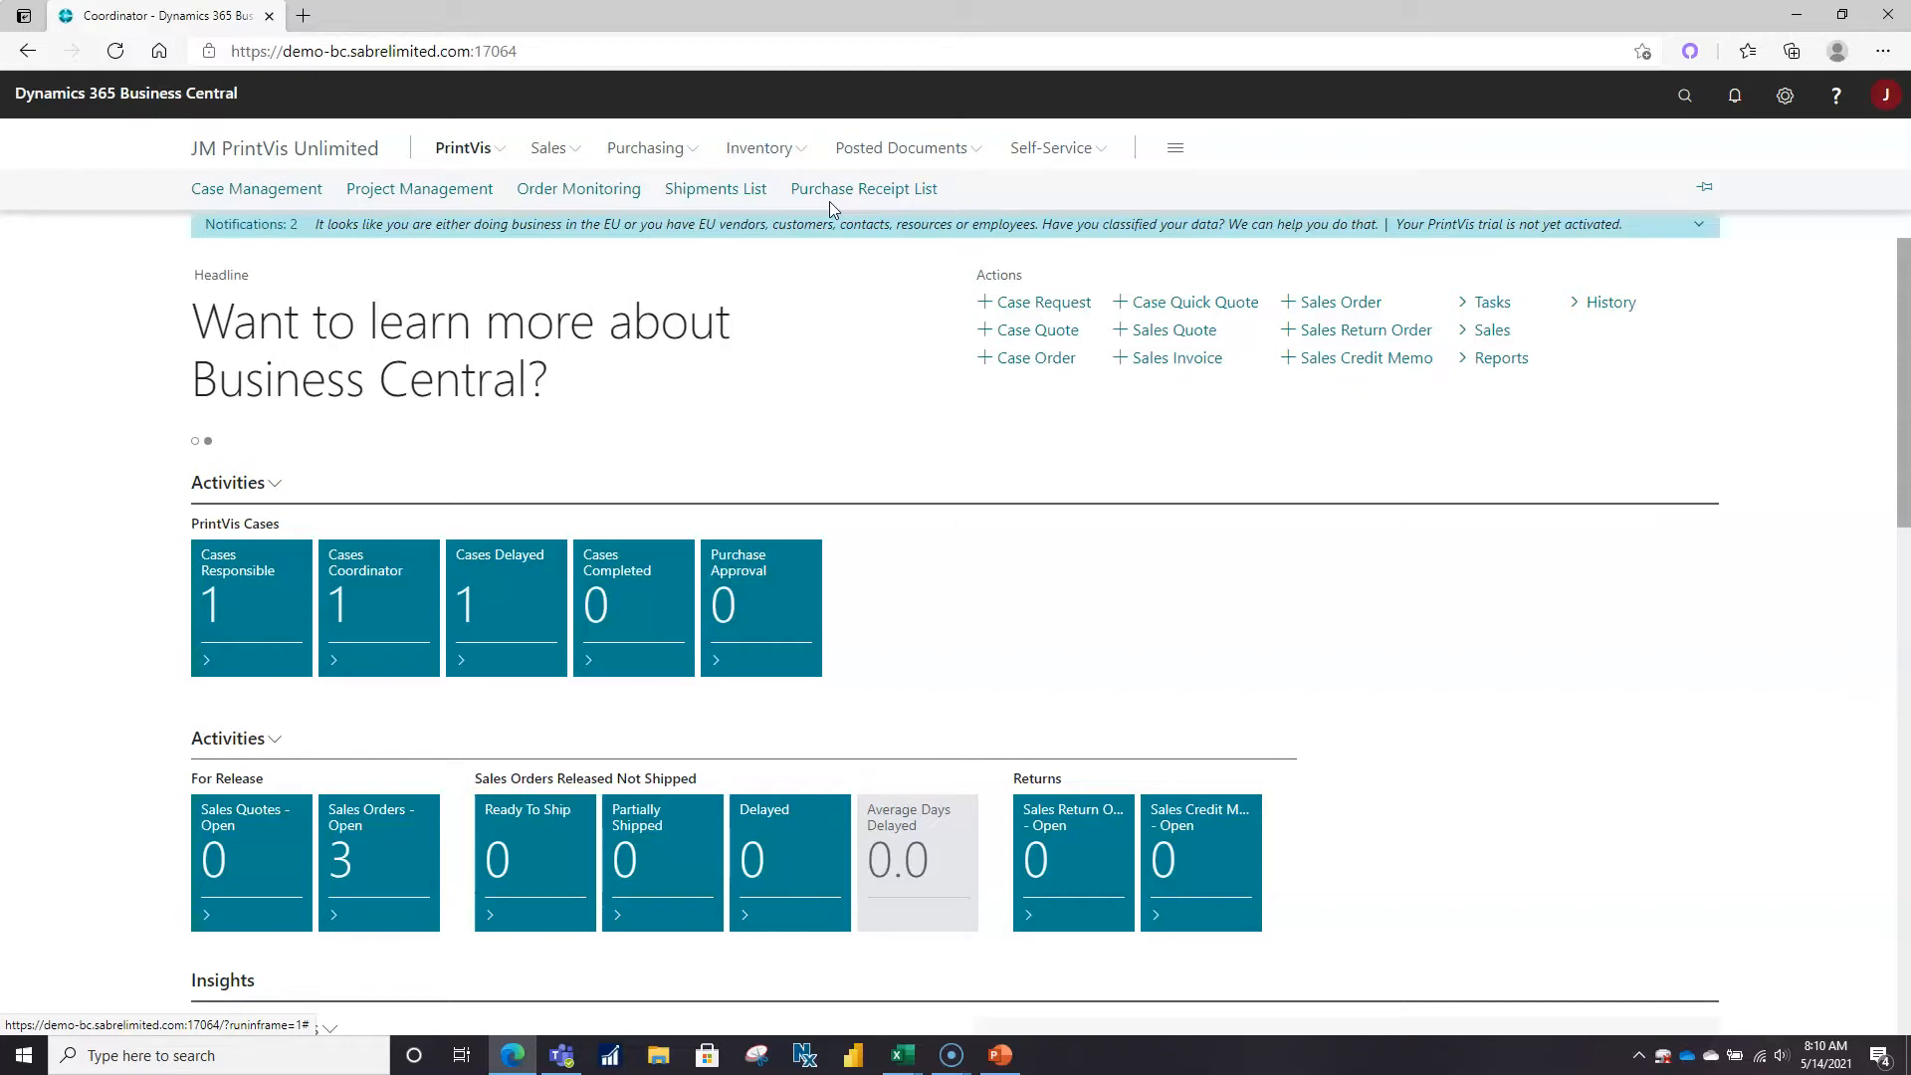
pyautogui.click(1179, 151)
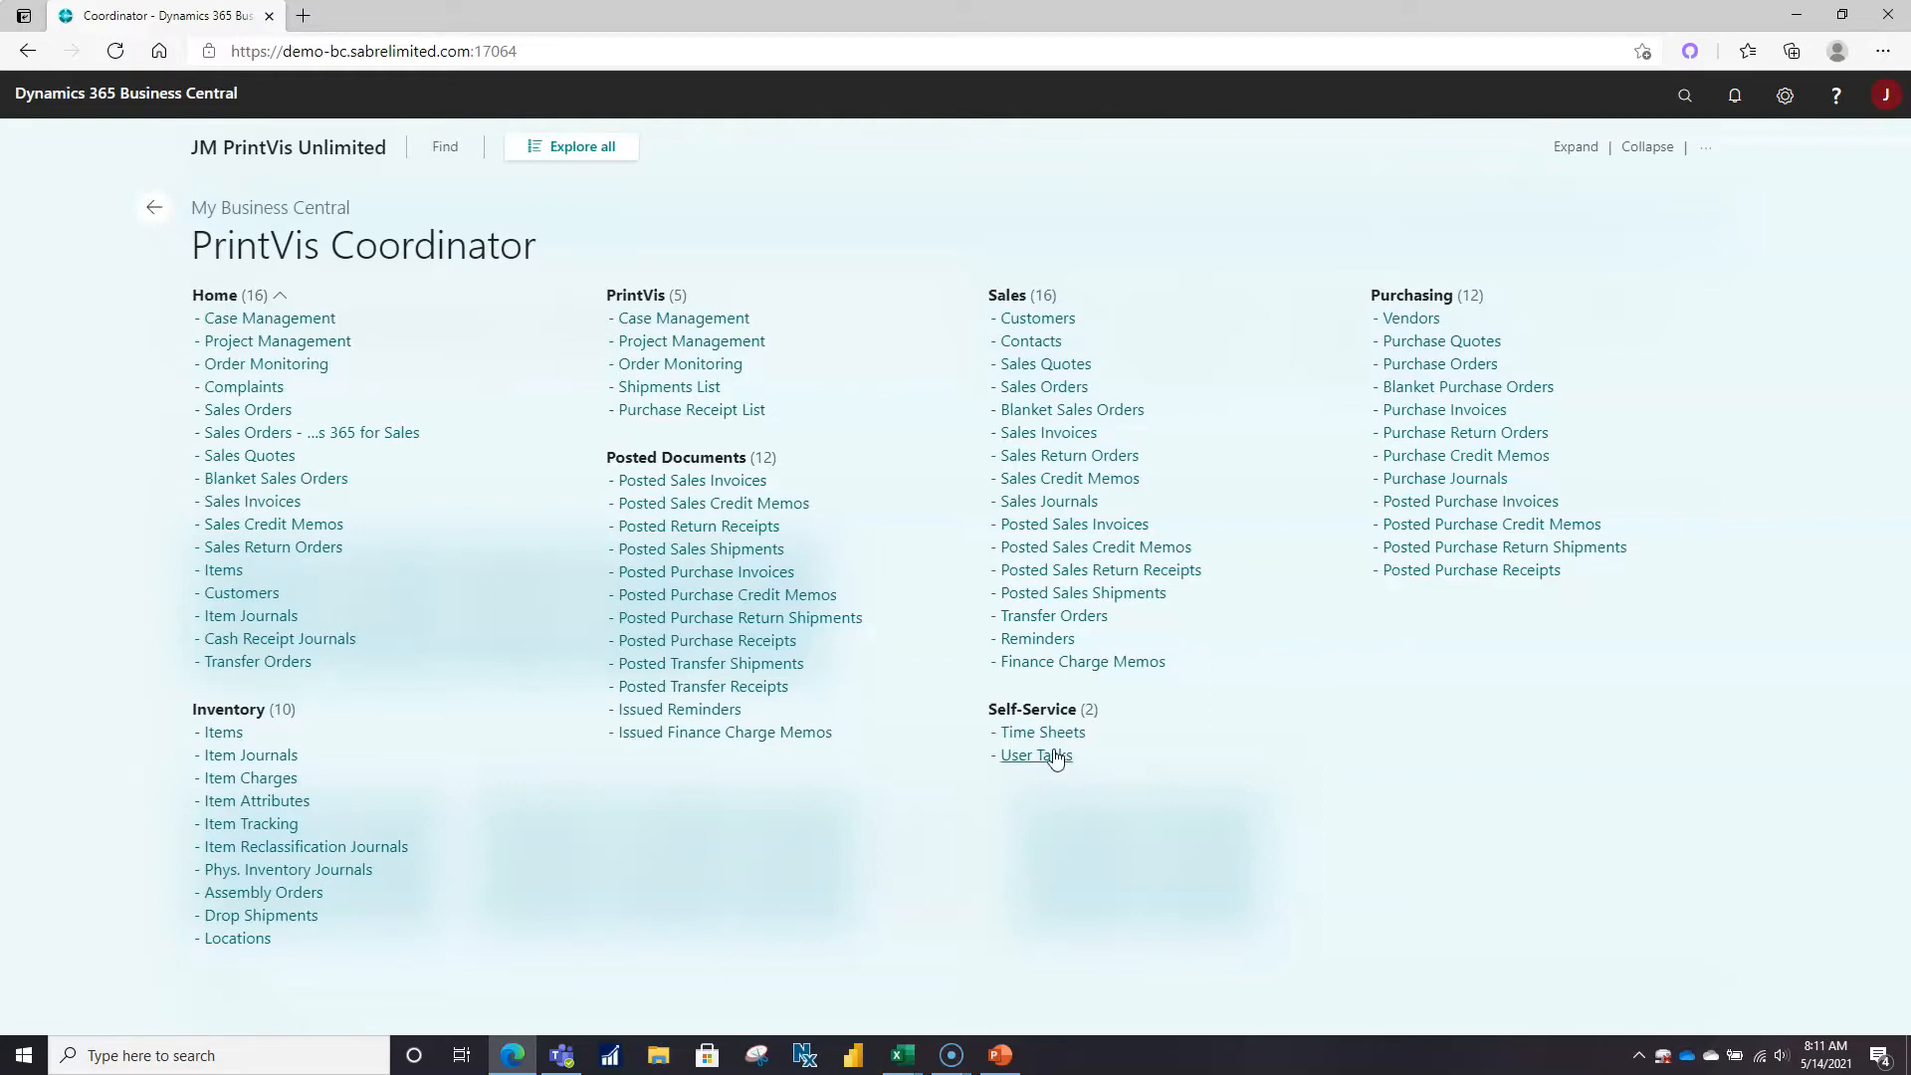
pyautogui.click(154, 208)
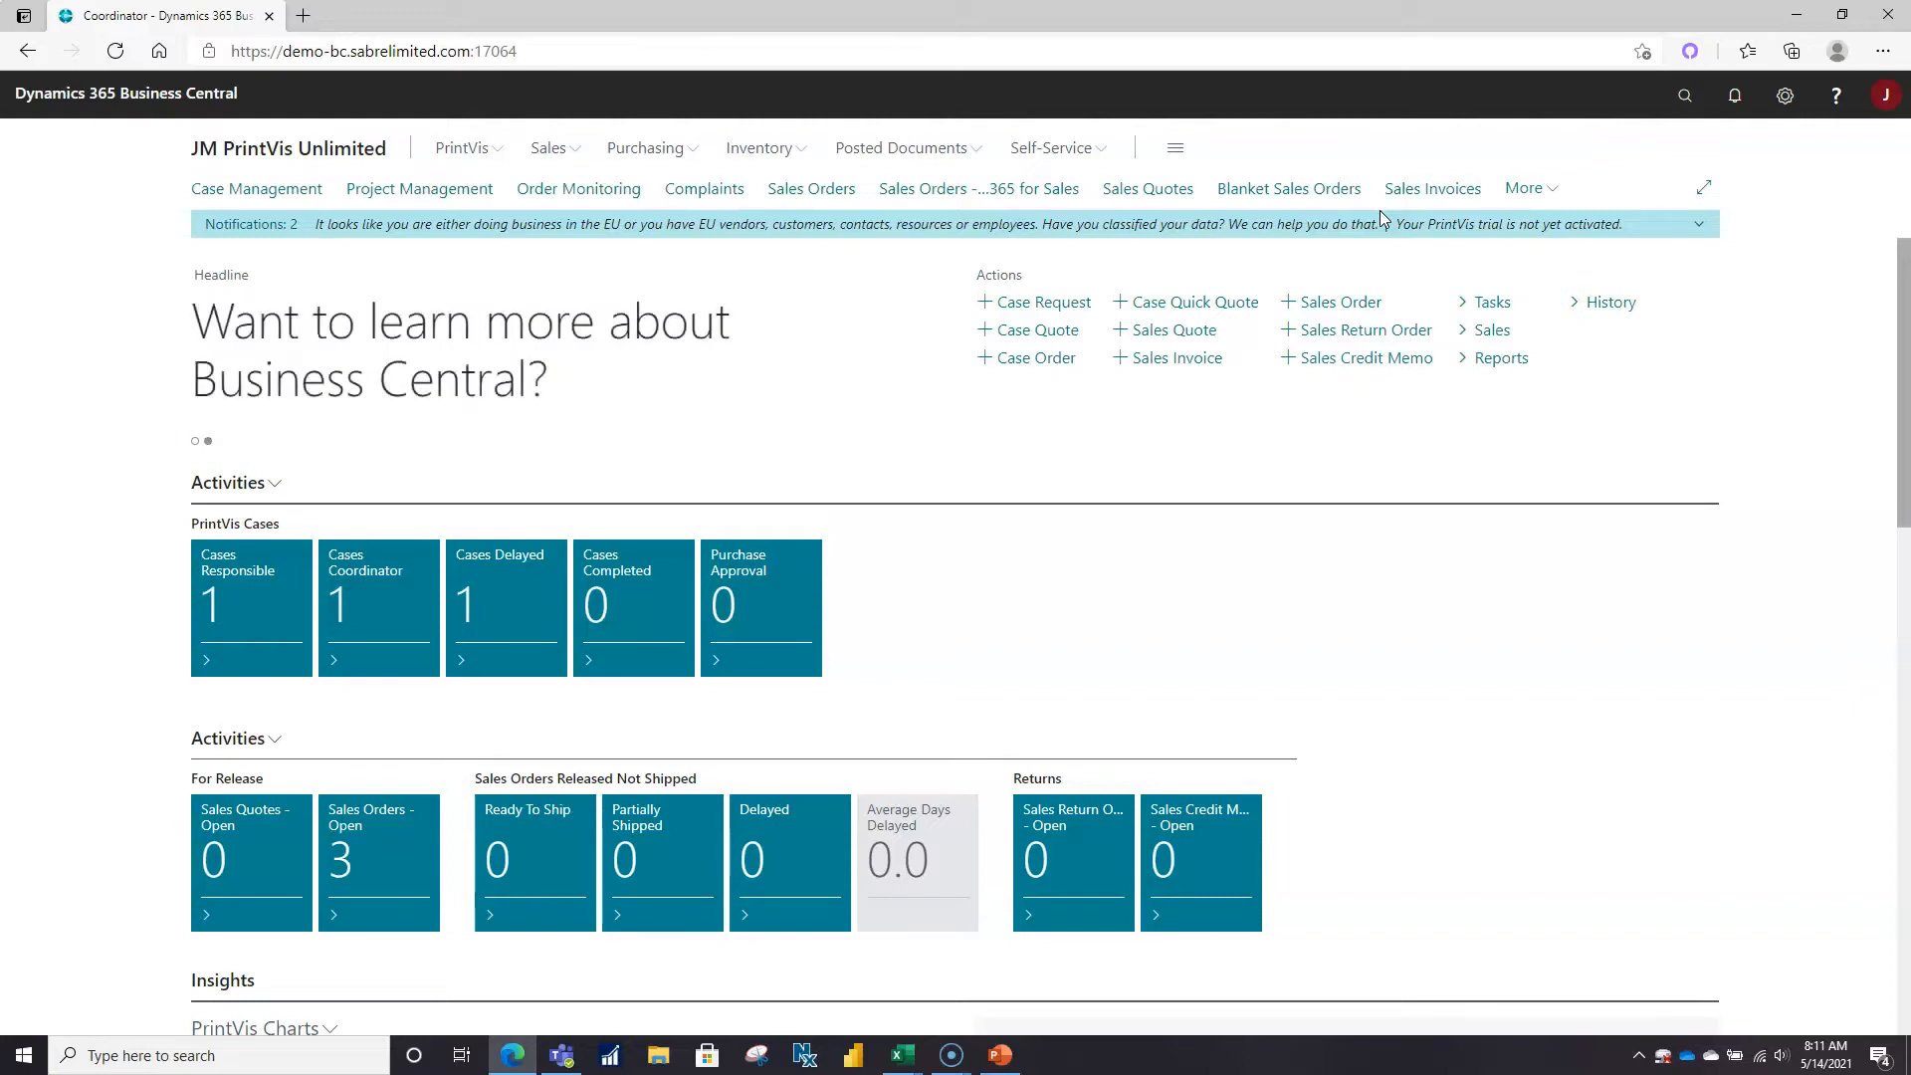
# Examine the role center's chart, customer, Power BI, sales order, item and report inbox sections.
pyautogui.scroll(-5, 1284, 395)
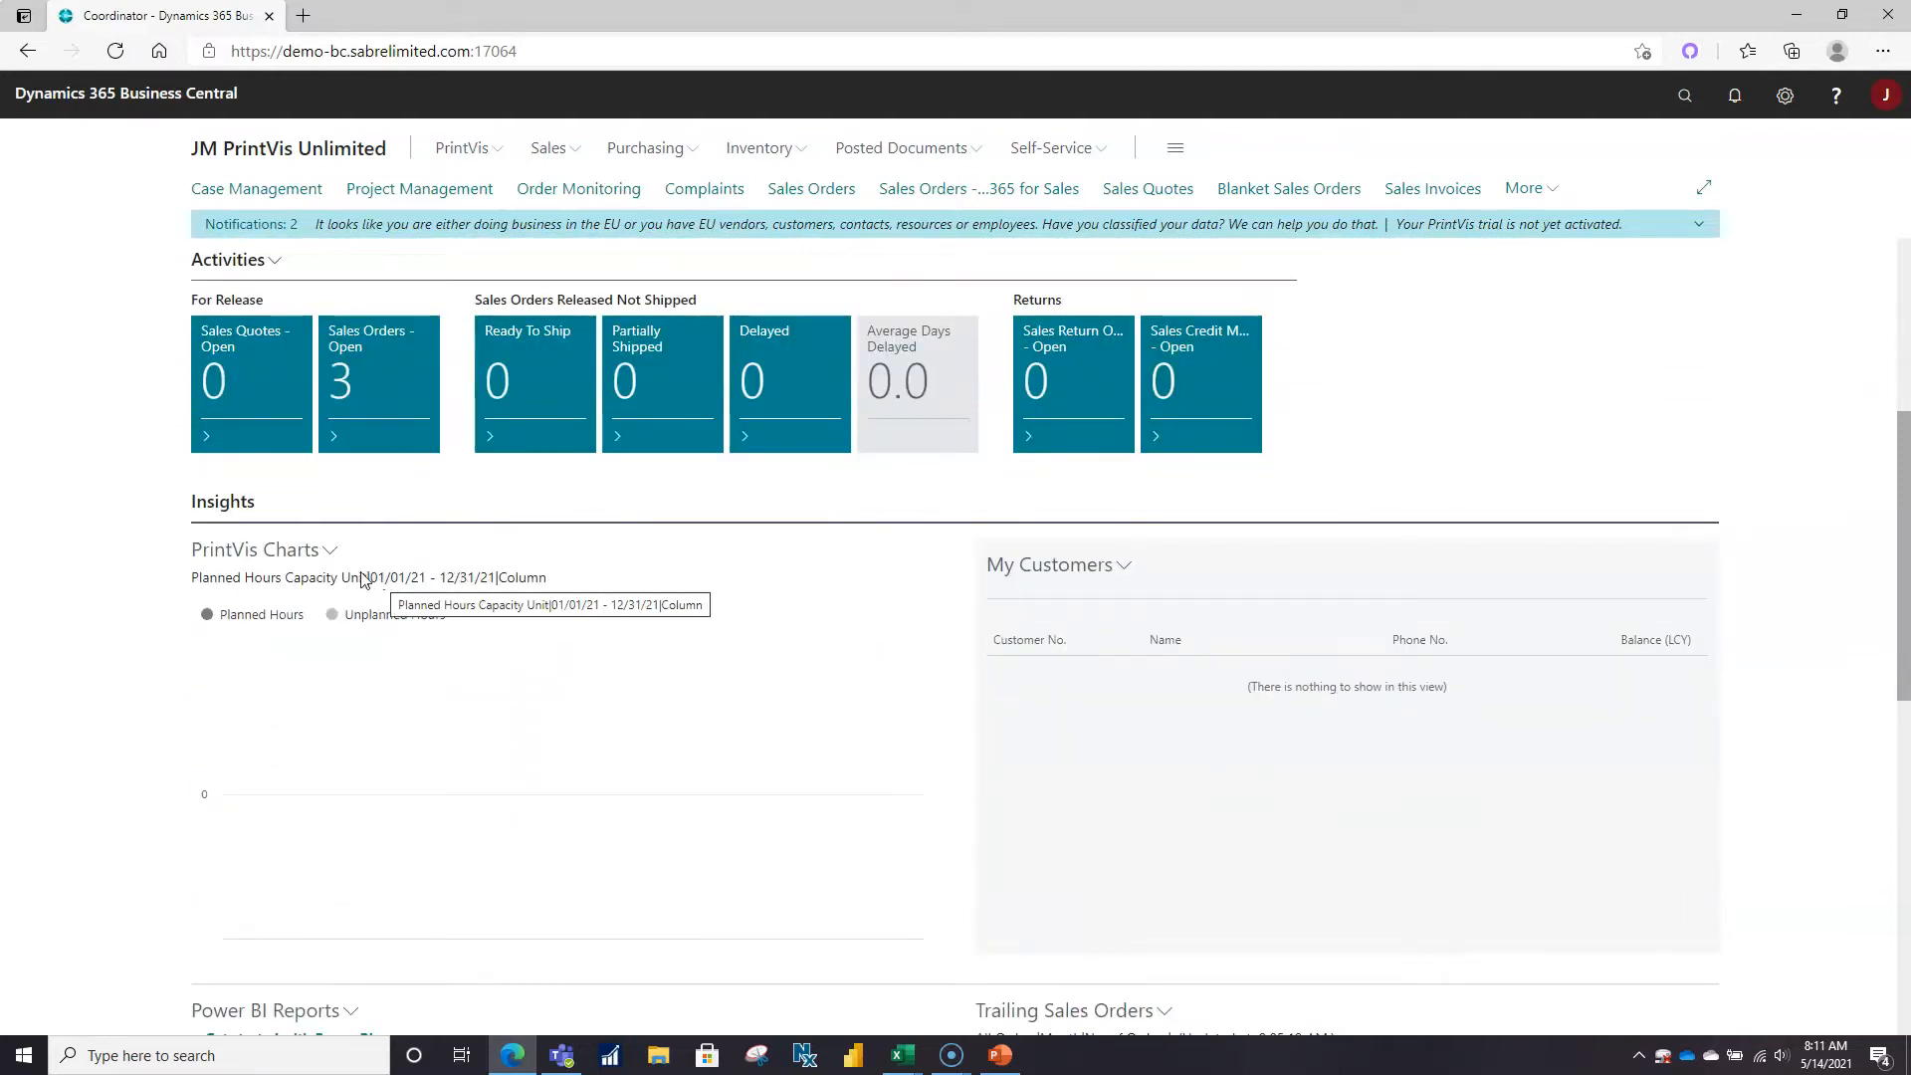
pyautogui.scroll(-5, 977, 661)
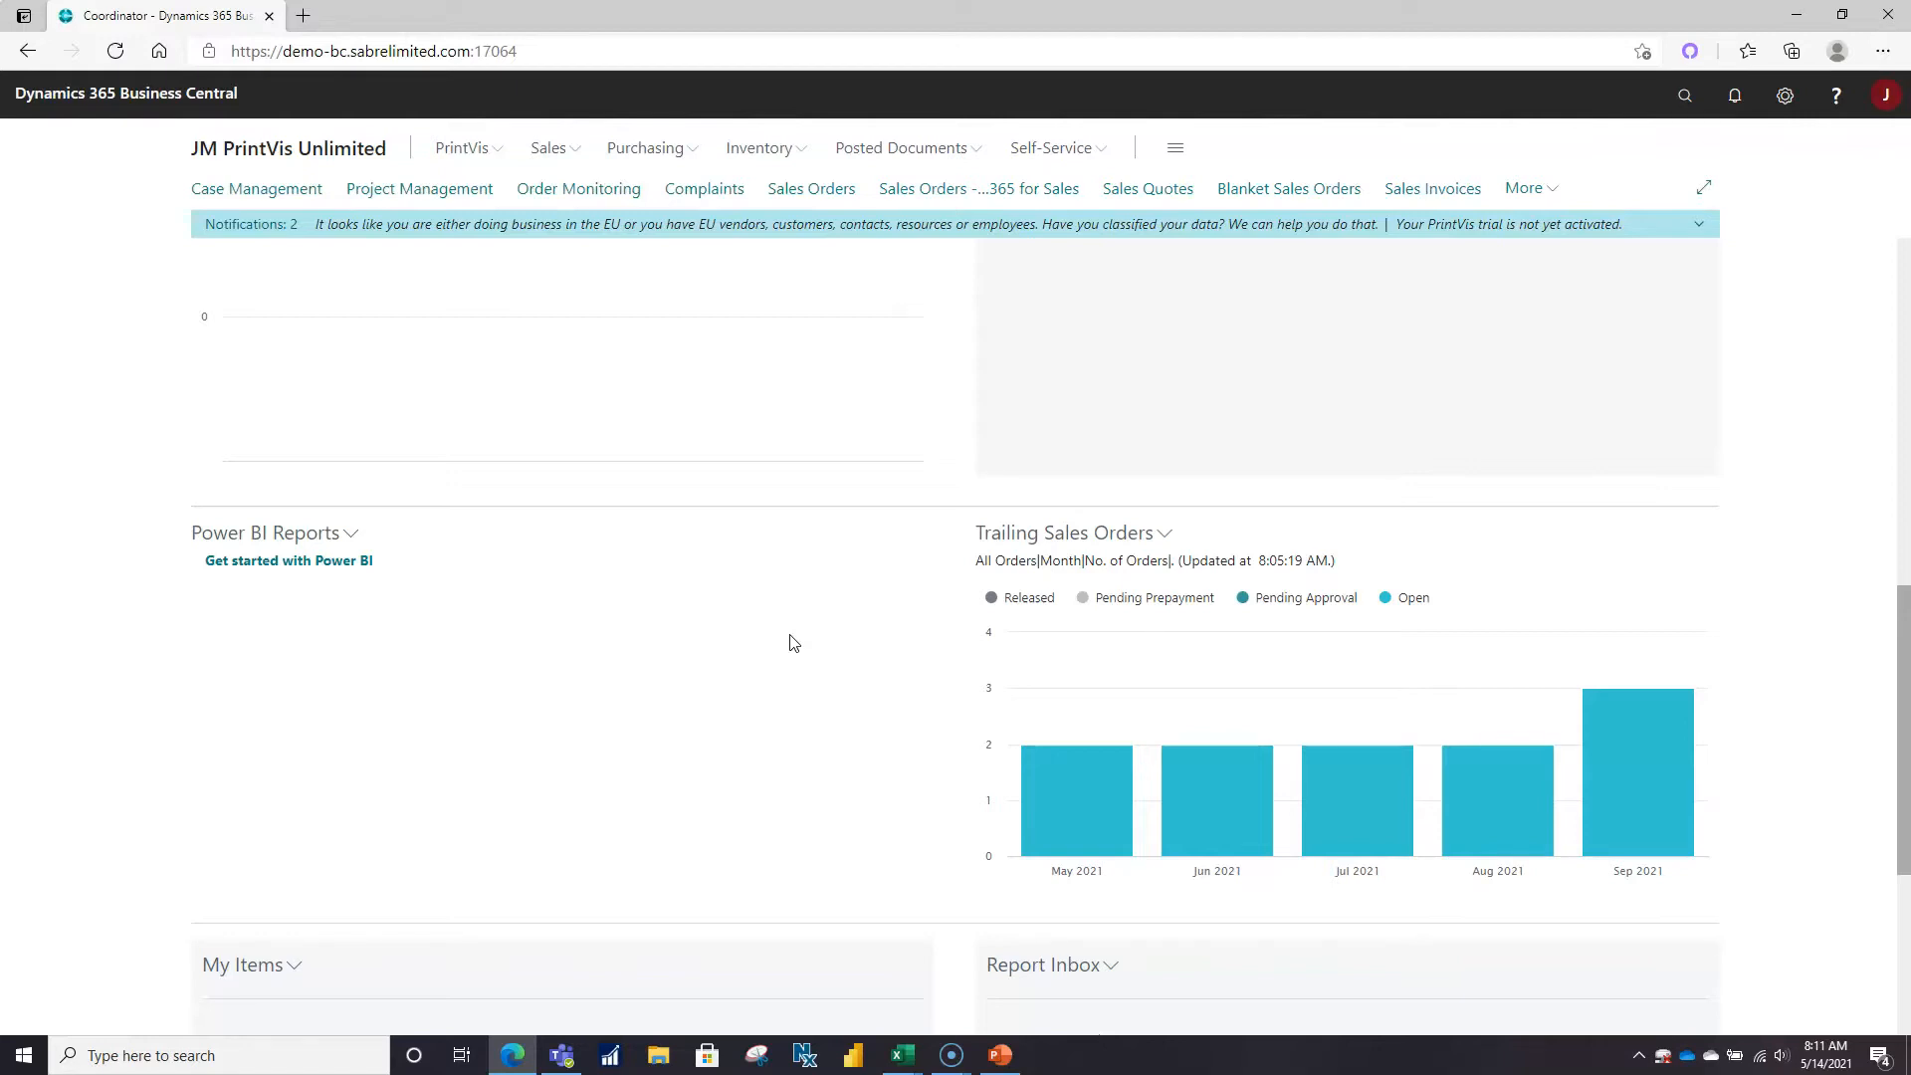
pyautogui.scroll(-5, 618, 657)
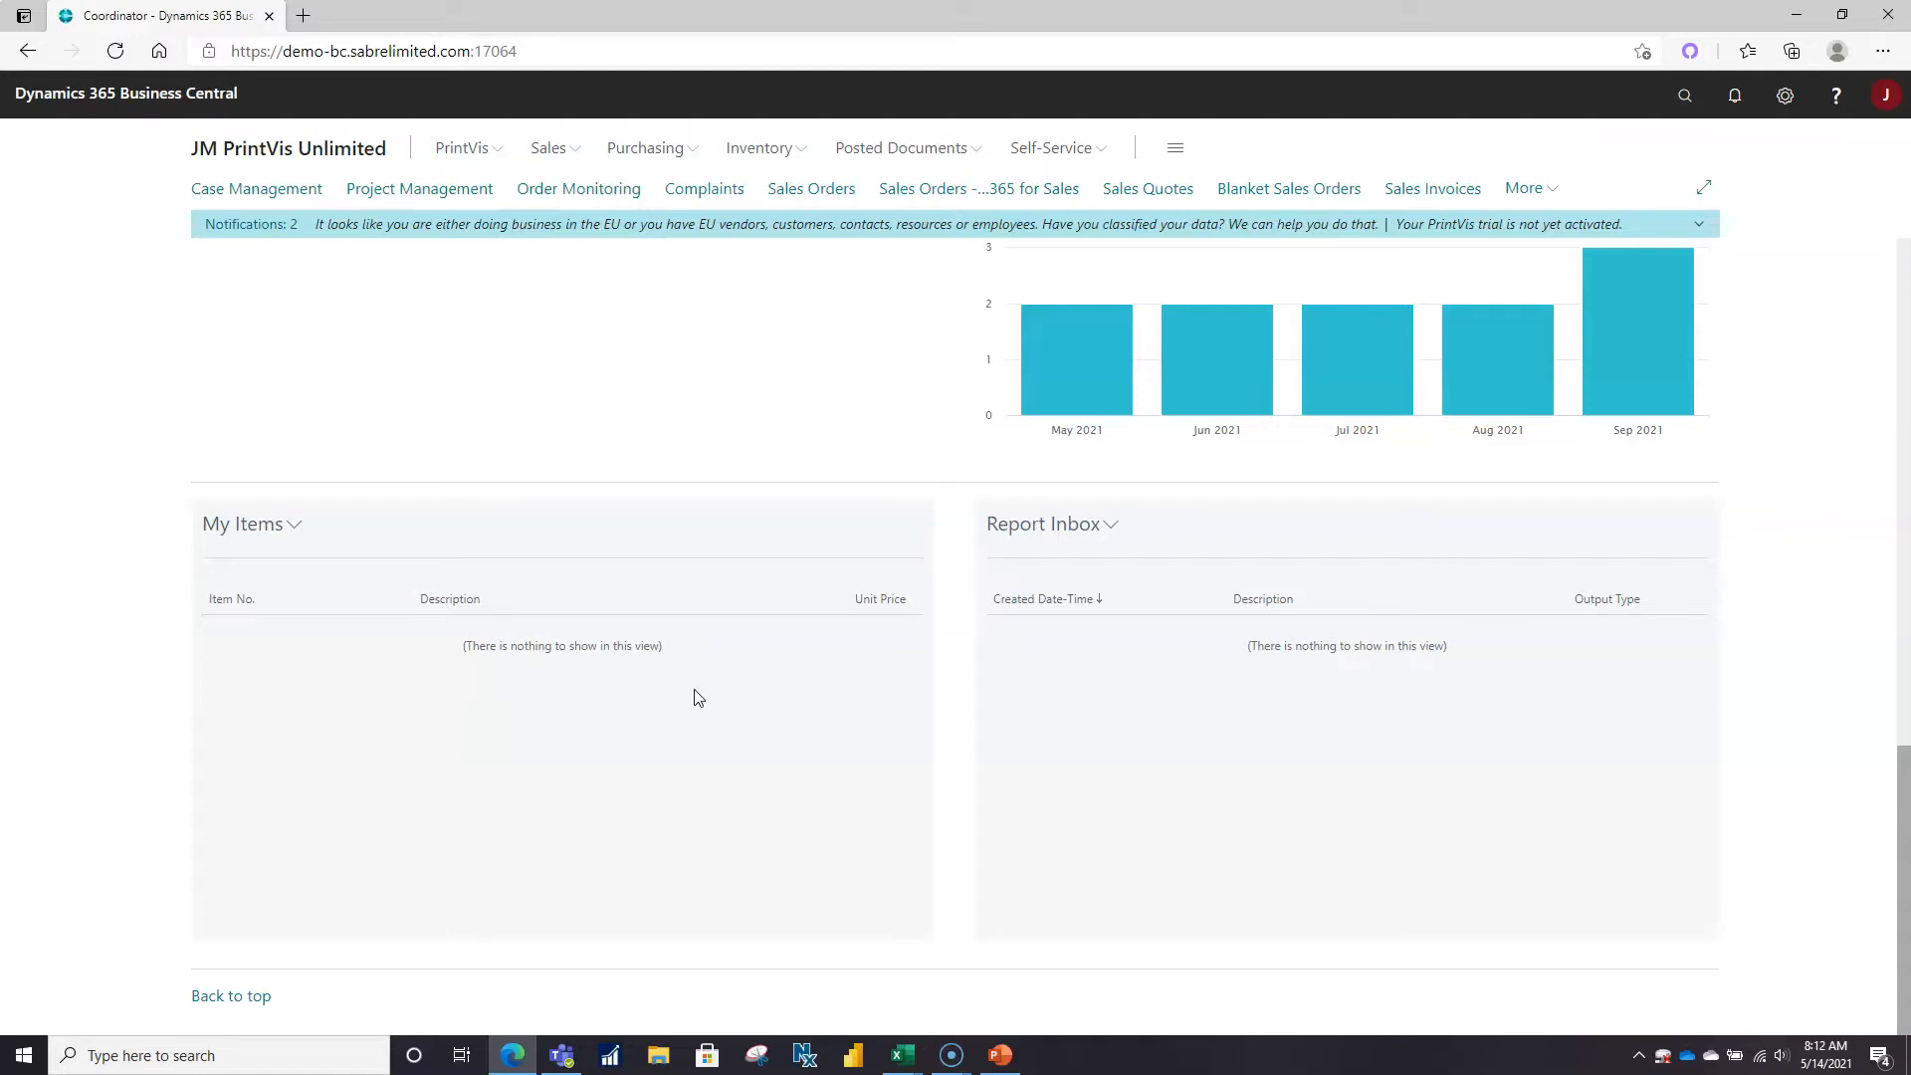
pyautogui.scroll(15, 695, 697)
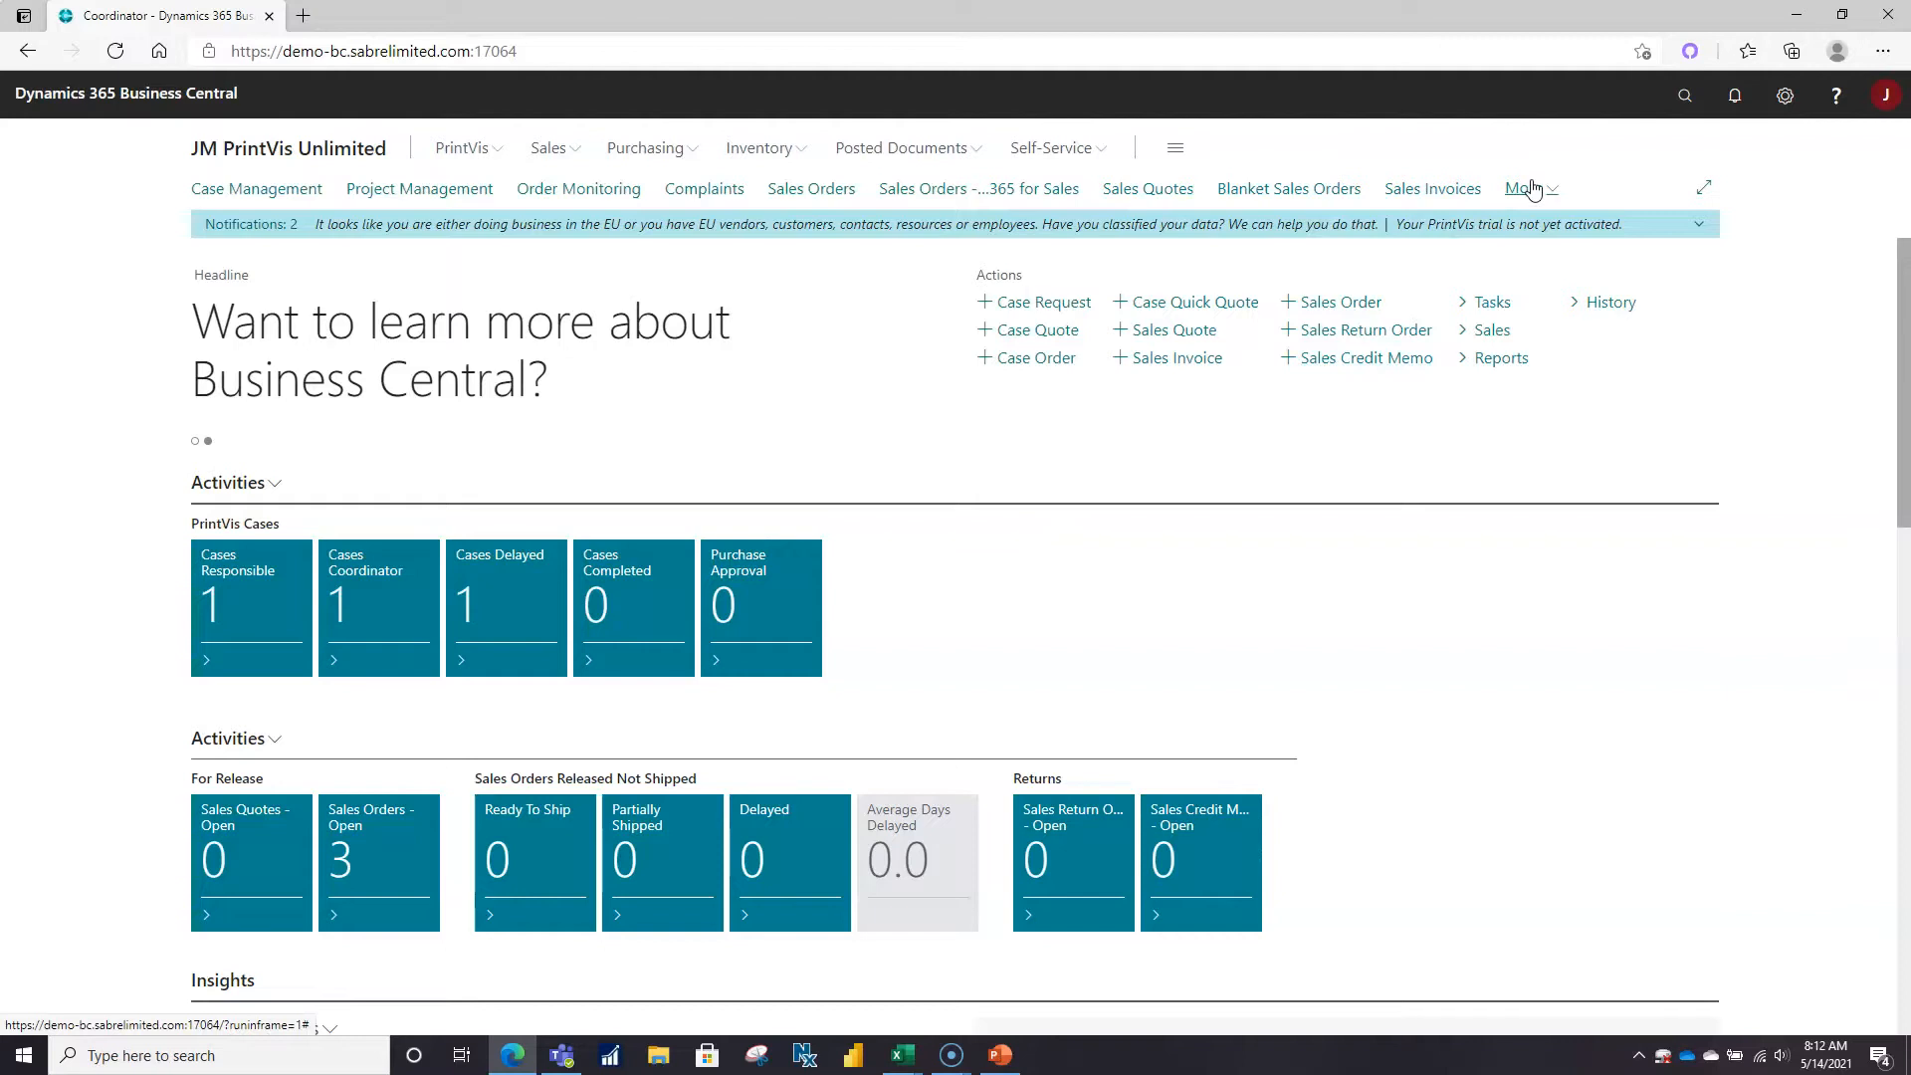
# Search the application for "sale" and "role", and open the Profiles (Roles) list.
pyautogui.click(1684, 99)
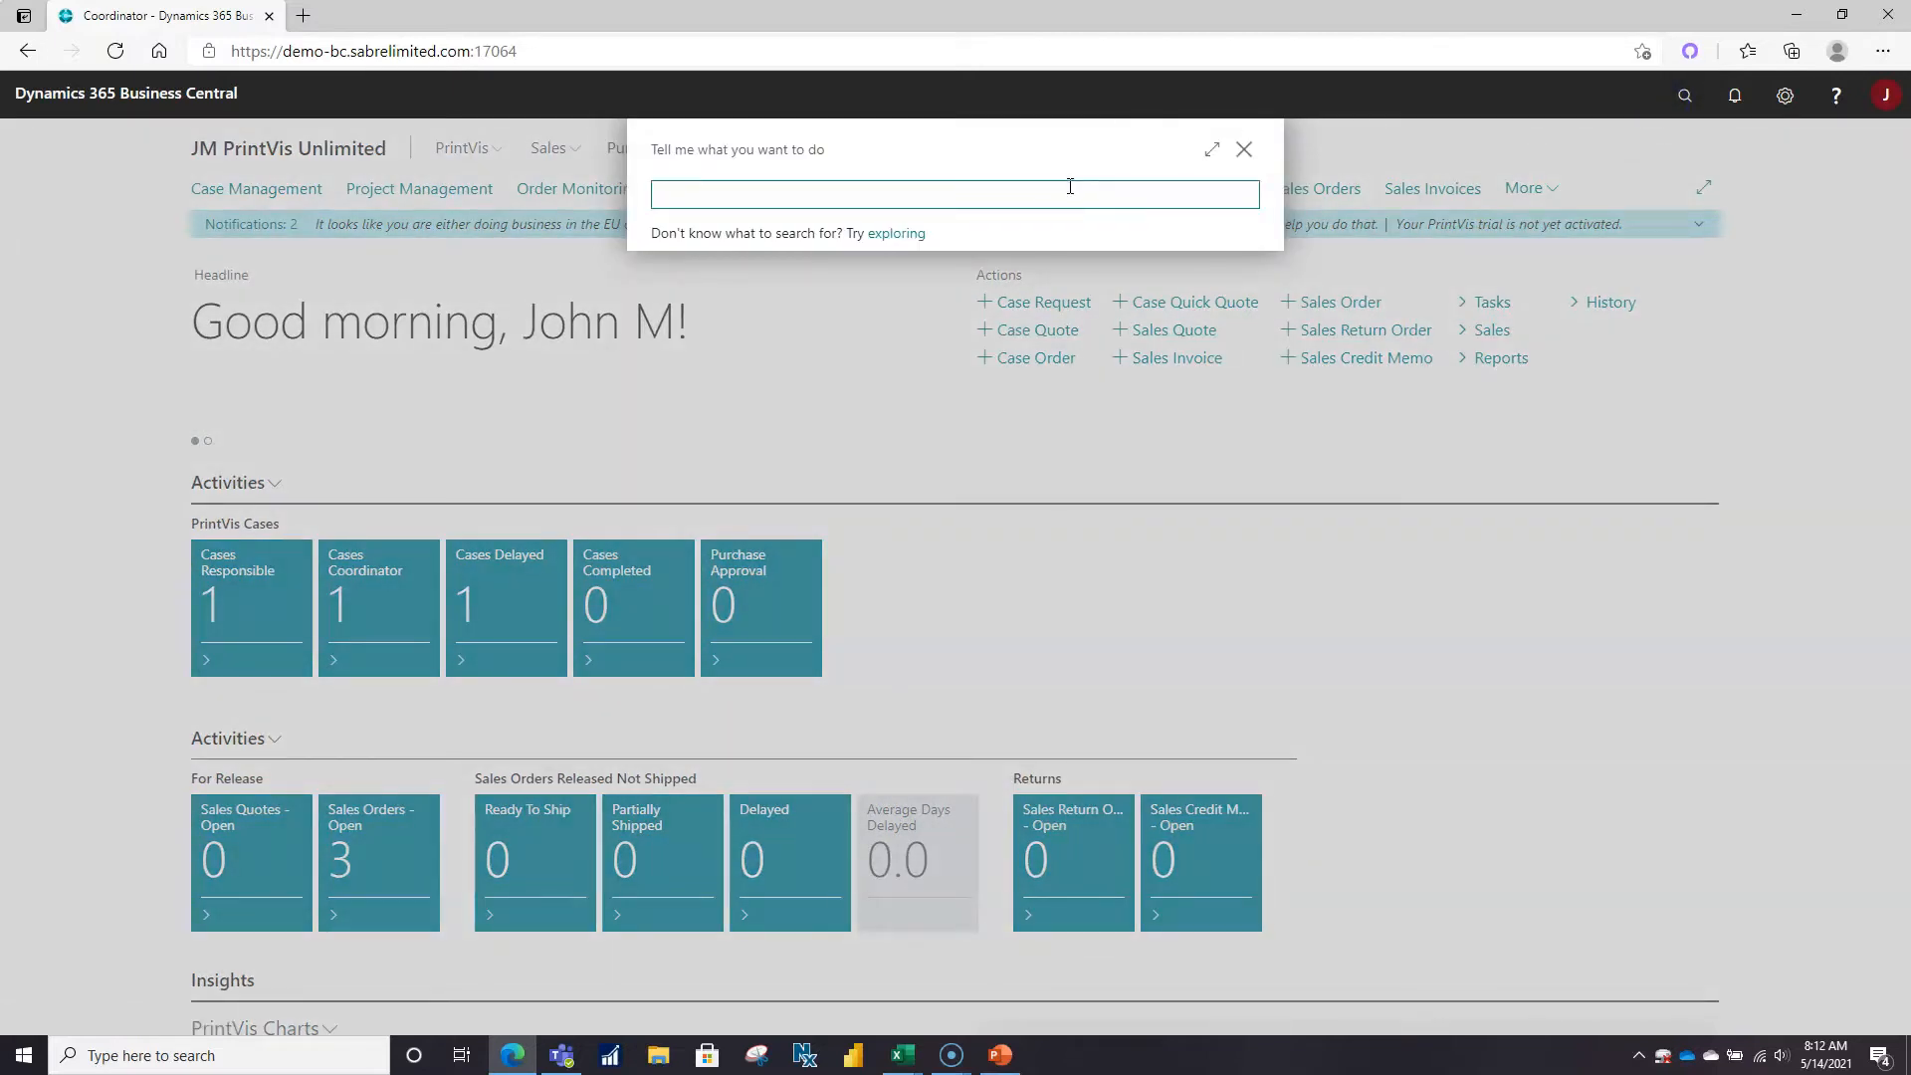
pyautogui.write('sale')
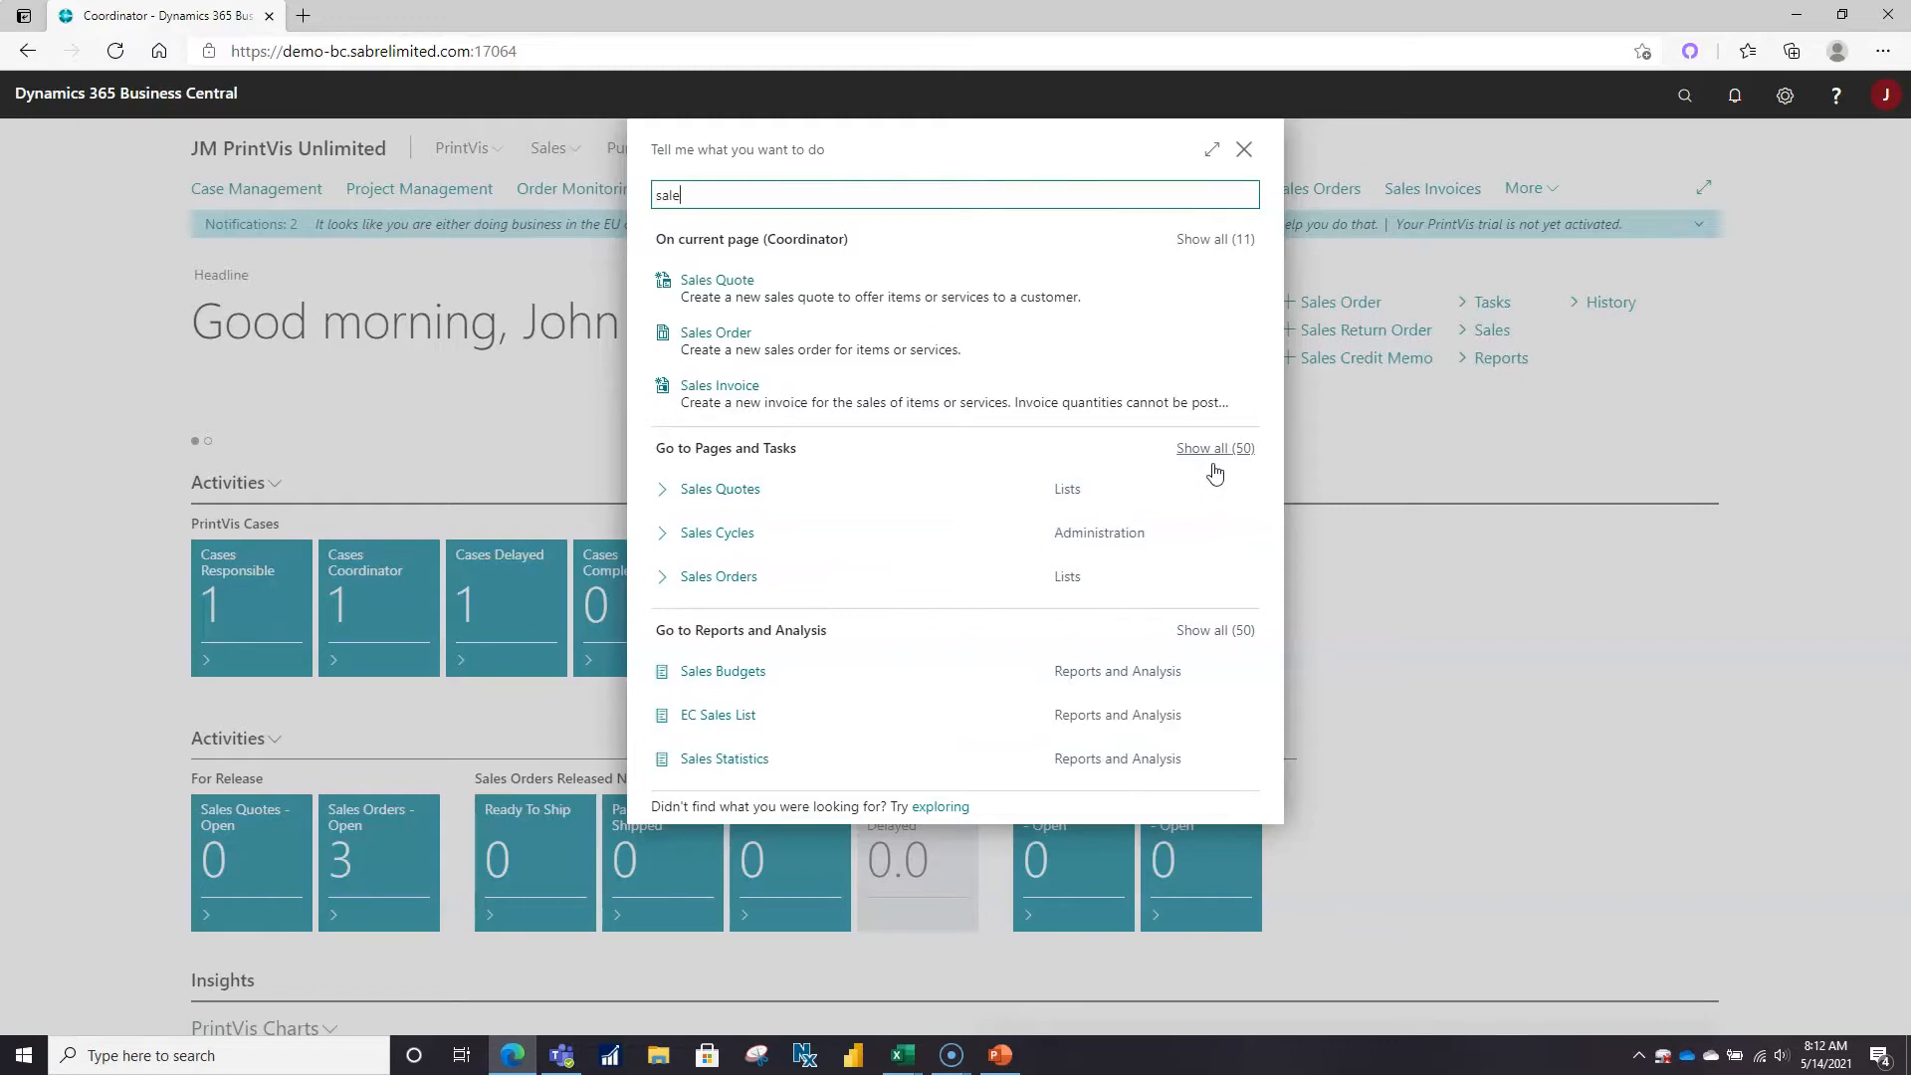
pyautogui.moveTo(677, 195); pyautogui.dragTo(637, 202)
pyautogui.write('role')
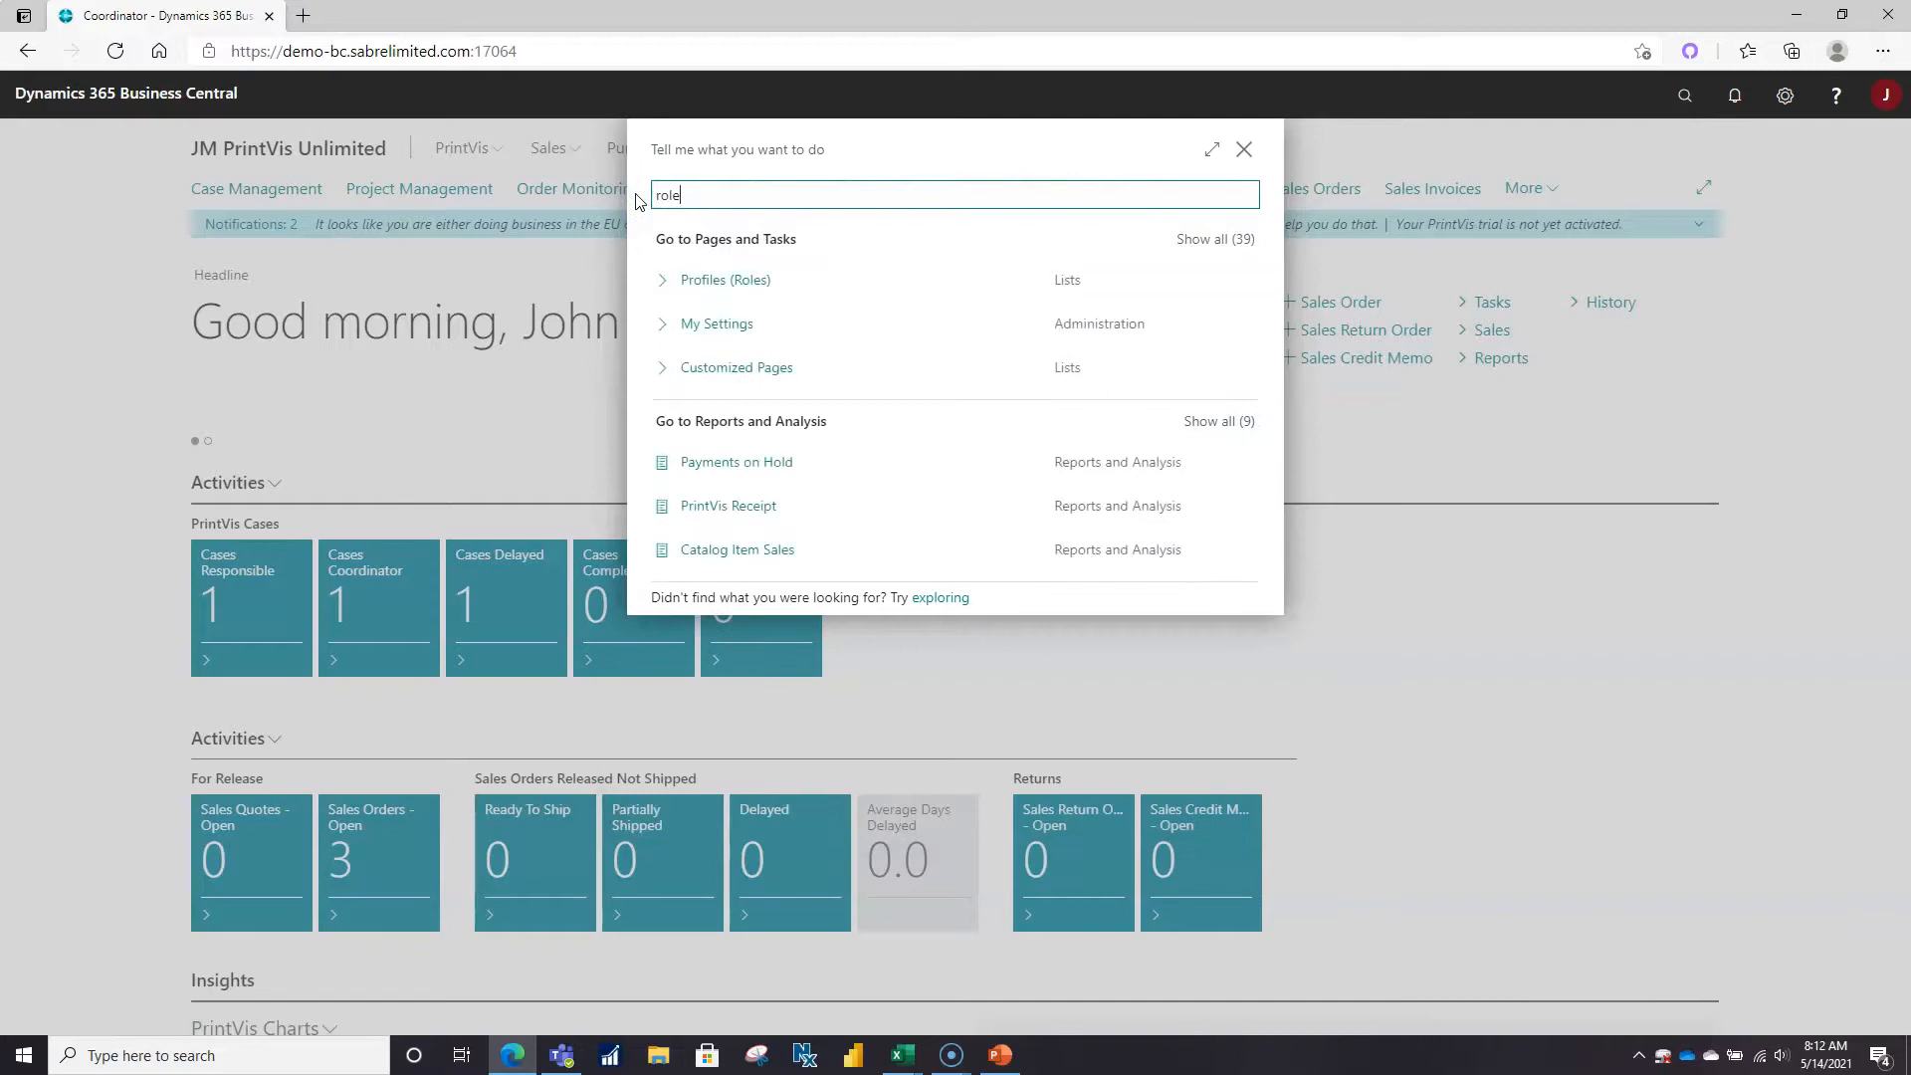
pyautogui.click(718, 277)
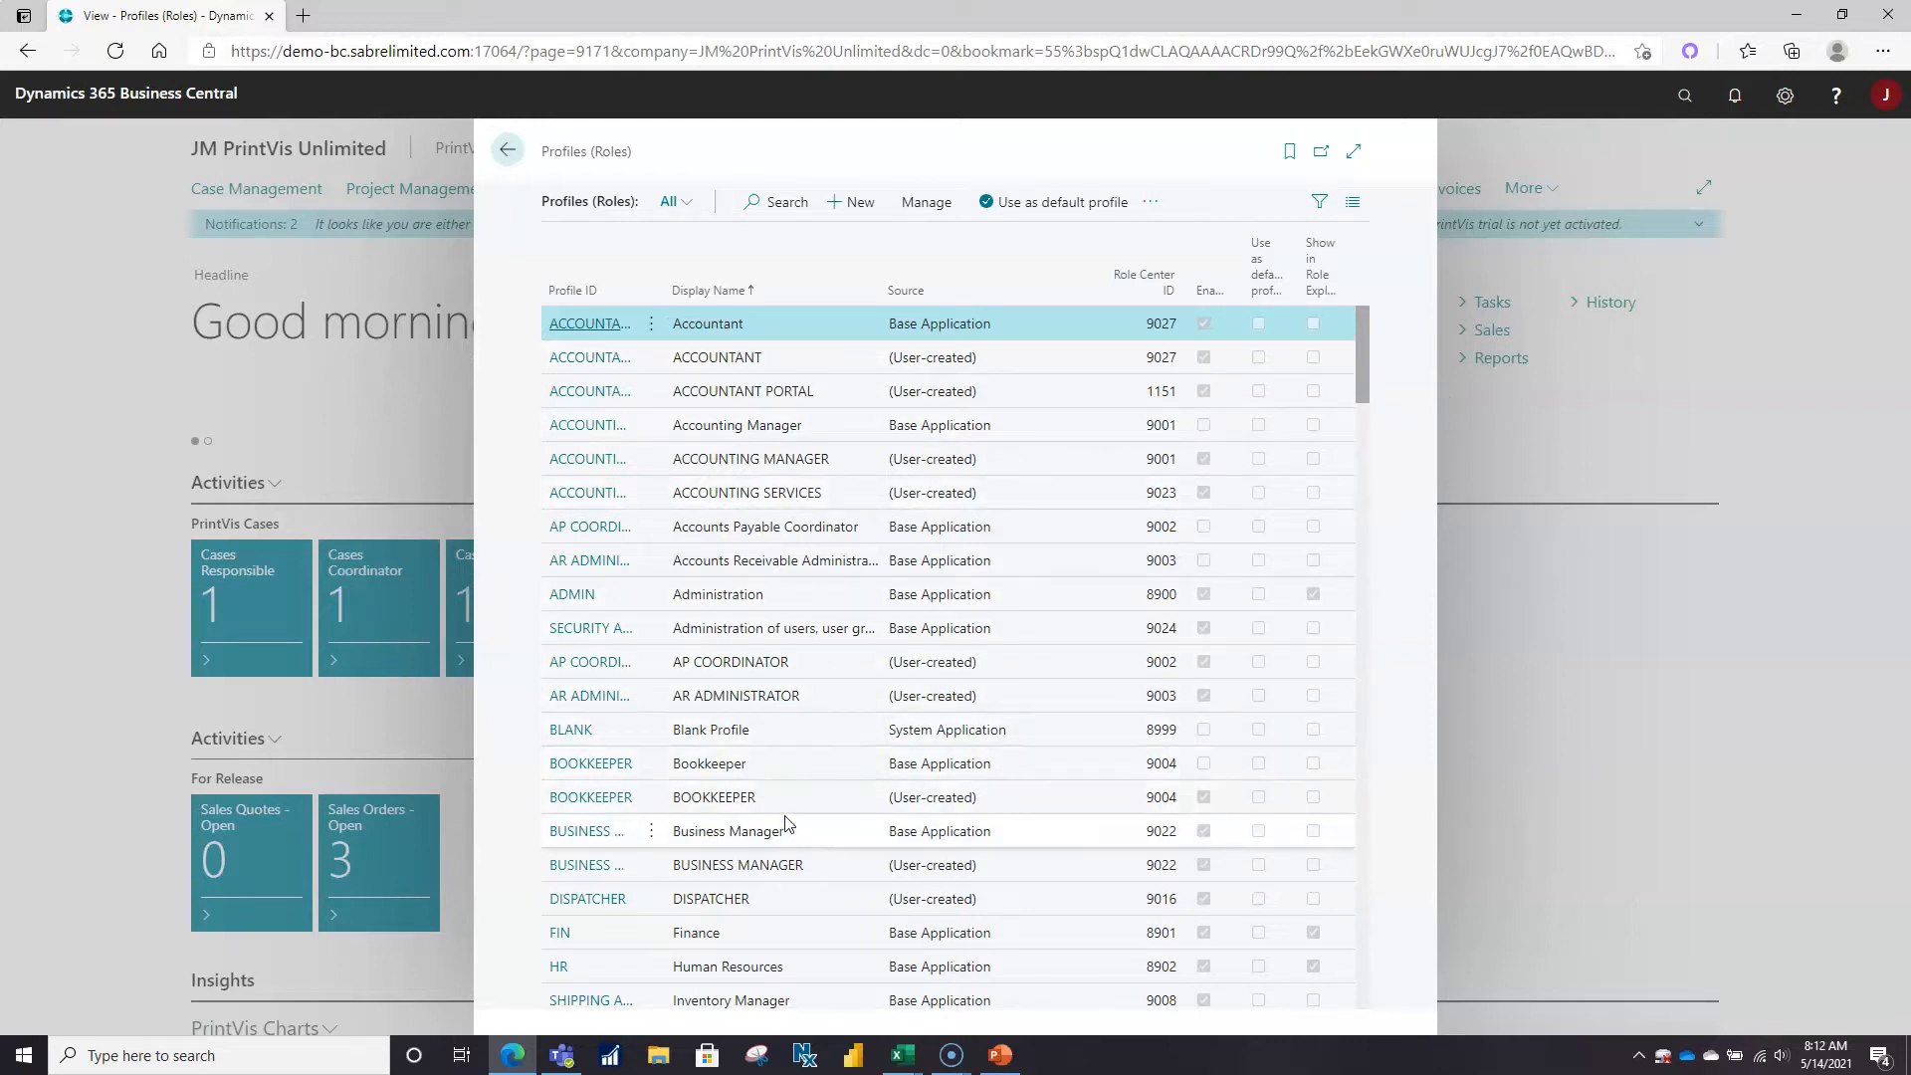
# Examine the available PrintVis profiles in the Profiles (Roles) list and return to the role center.
pyautogui.scroll(-1, 788, 824)
pyautogui.scroll(-2, 788, 824)
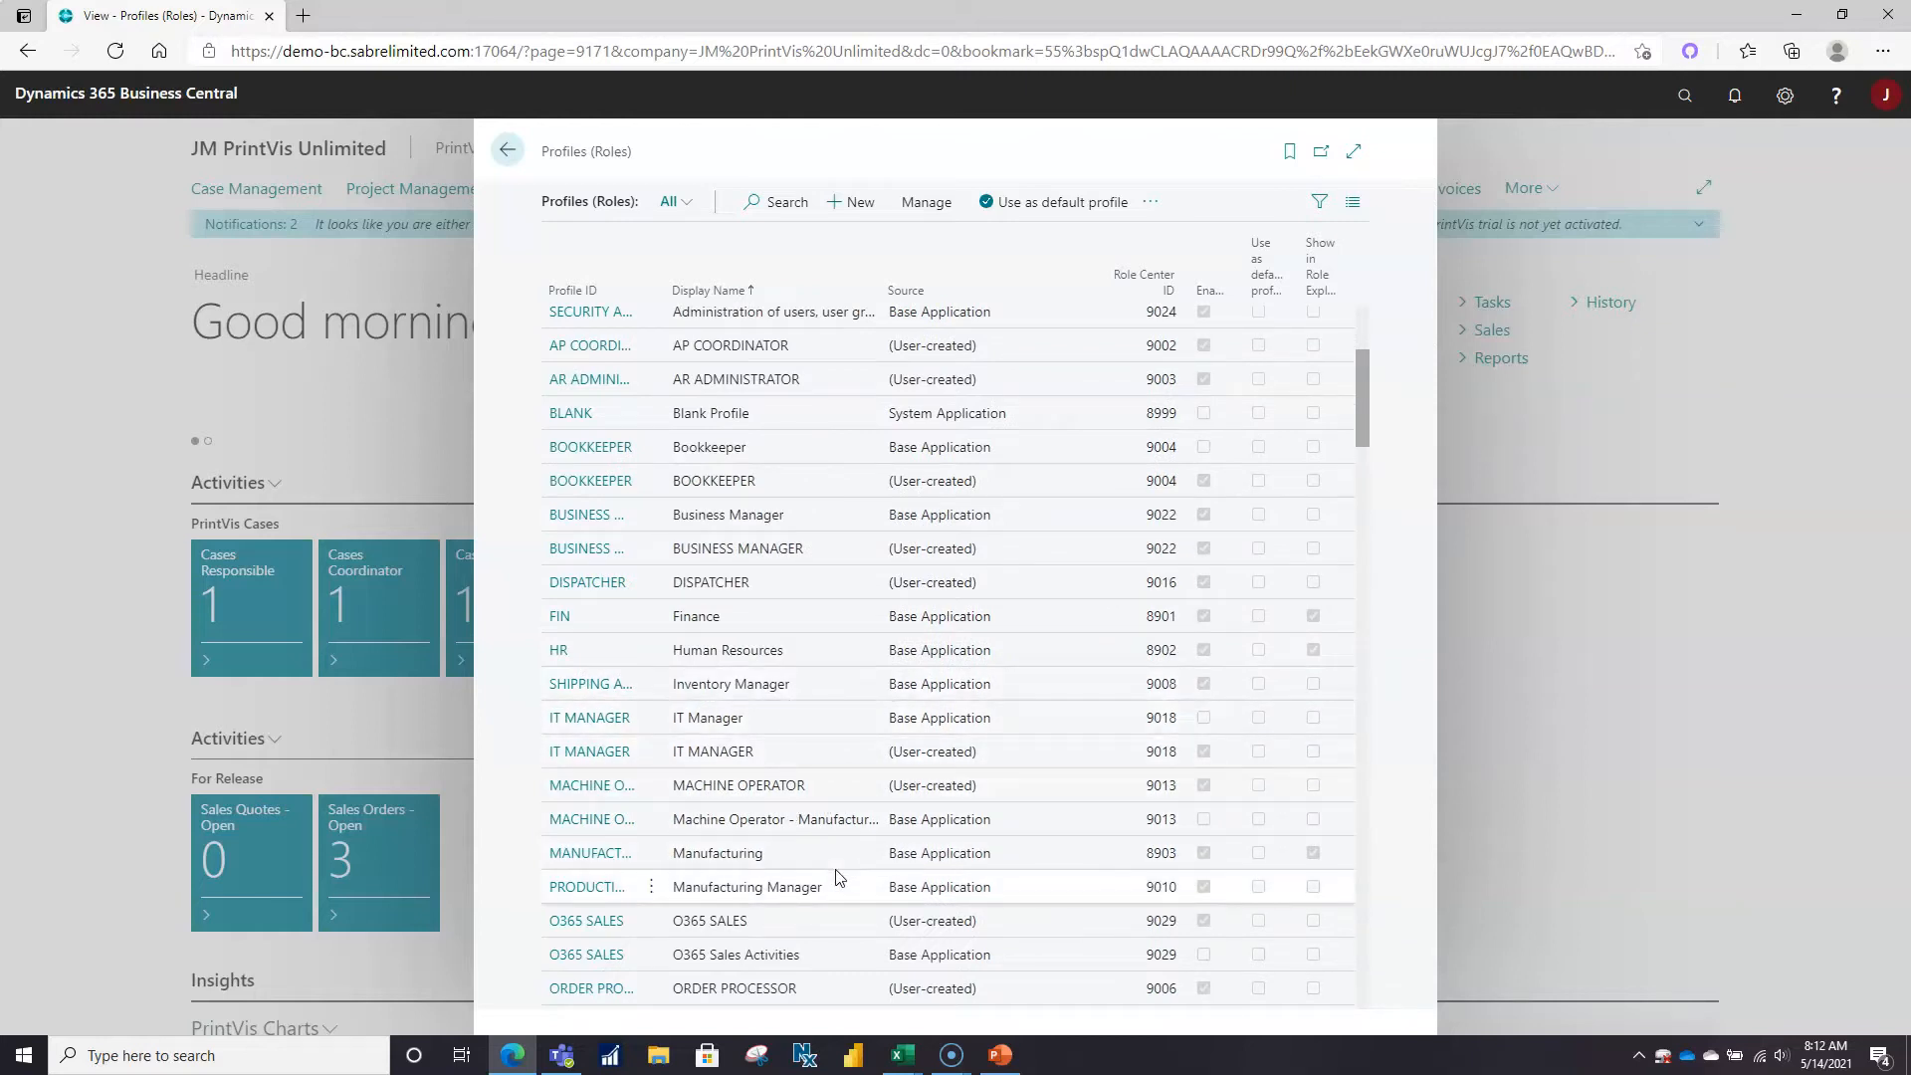
pyautogui.scroll(-7, 836, 877)
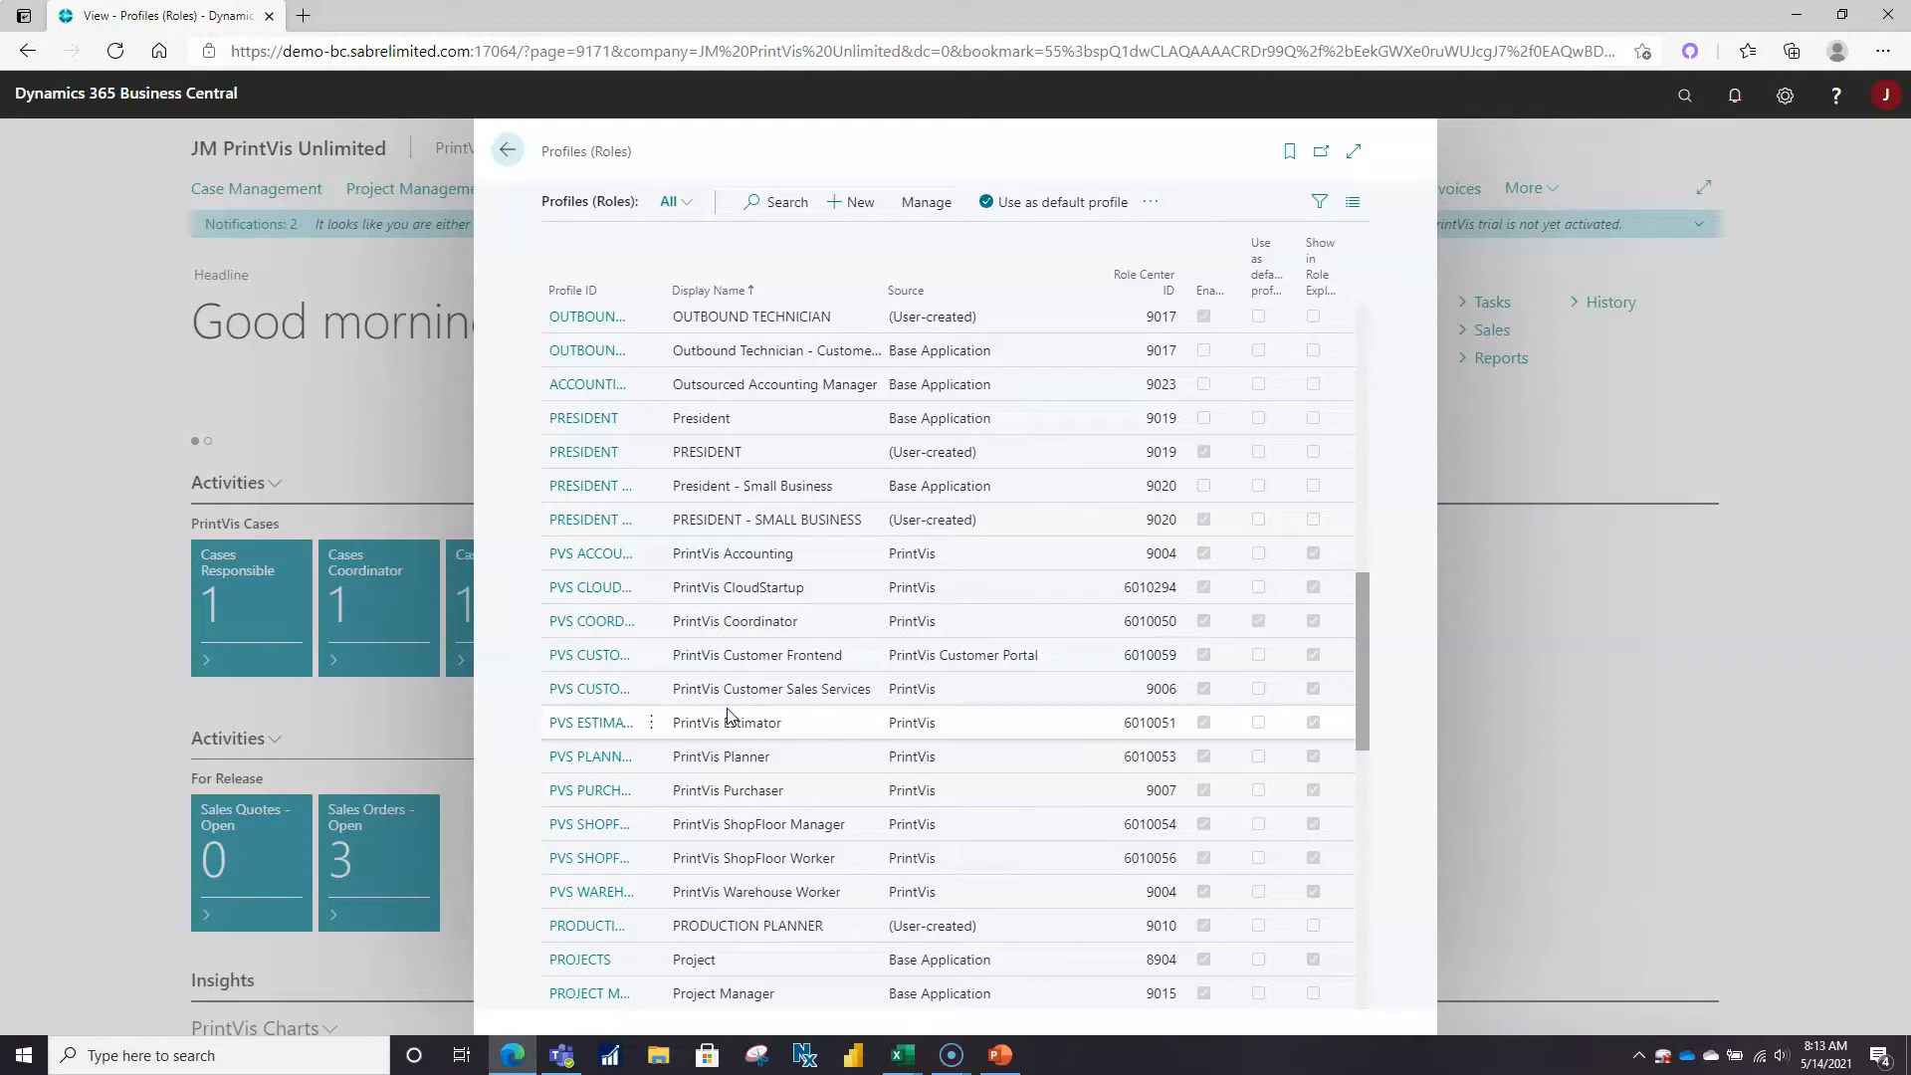
pyautogui.click(516, 151)
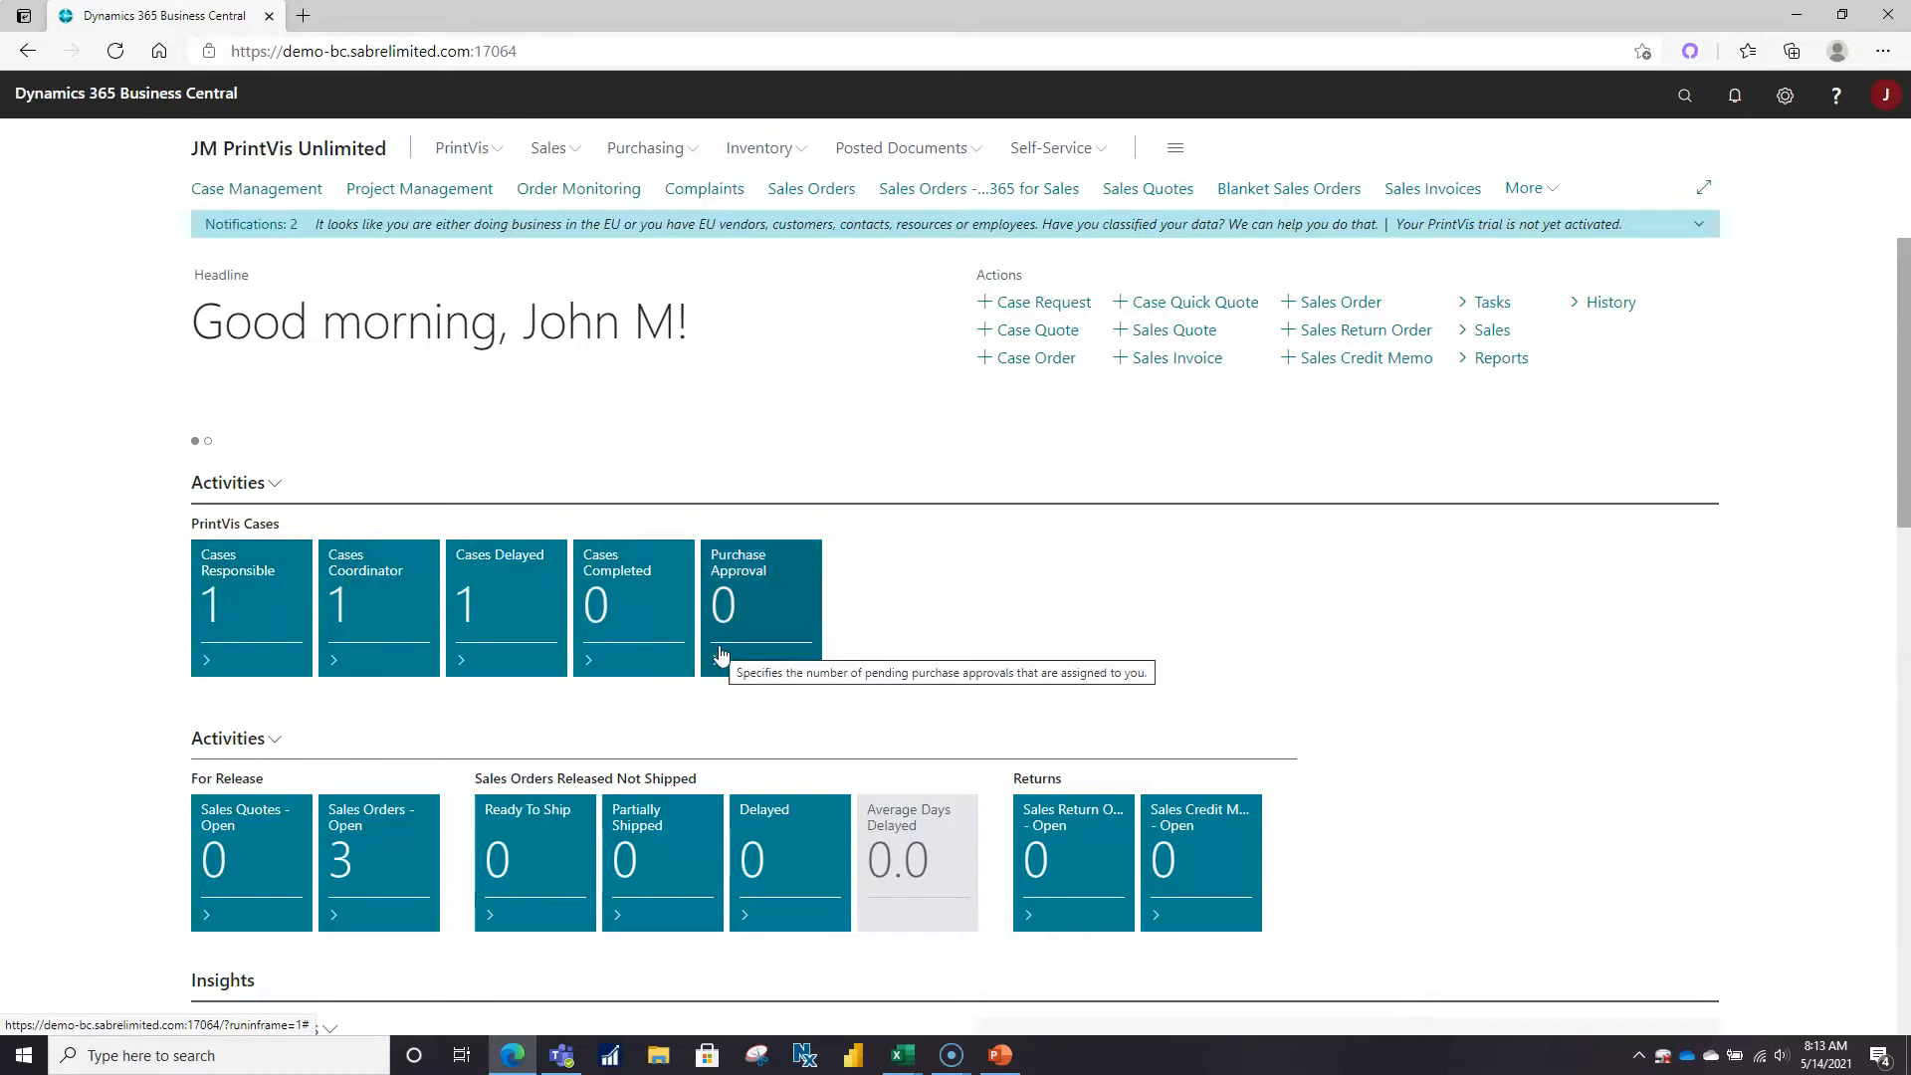
# Open the Cases Responsible list from the PrintVis Cases activities and switch it to the All view.
pyautogui.click(264, 653)
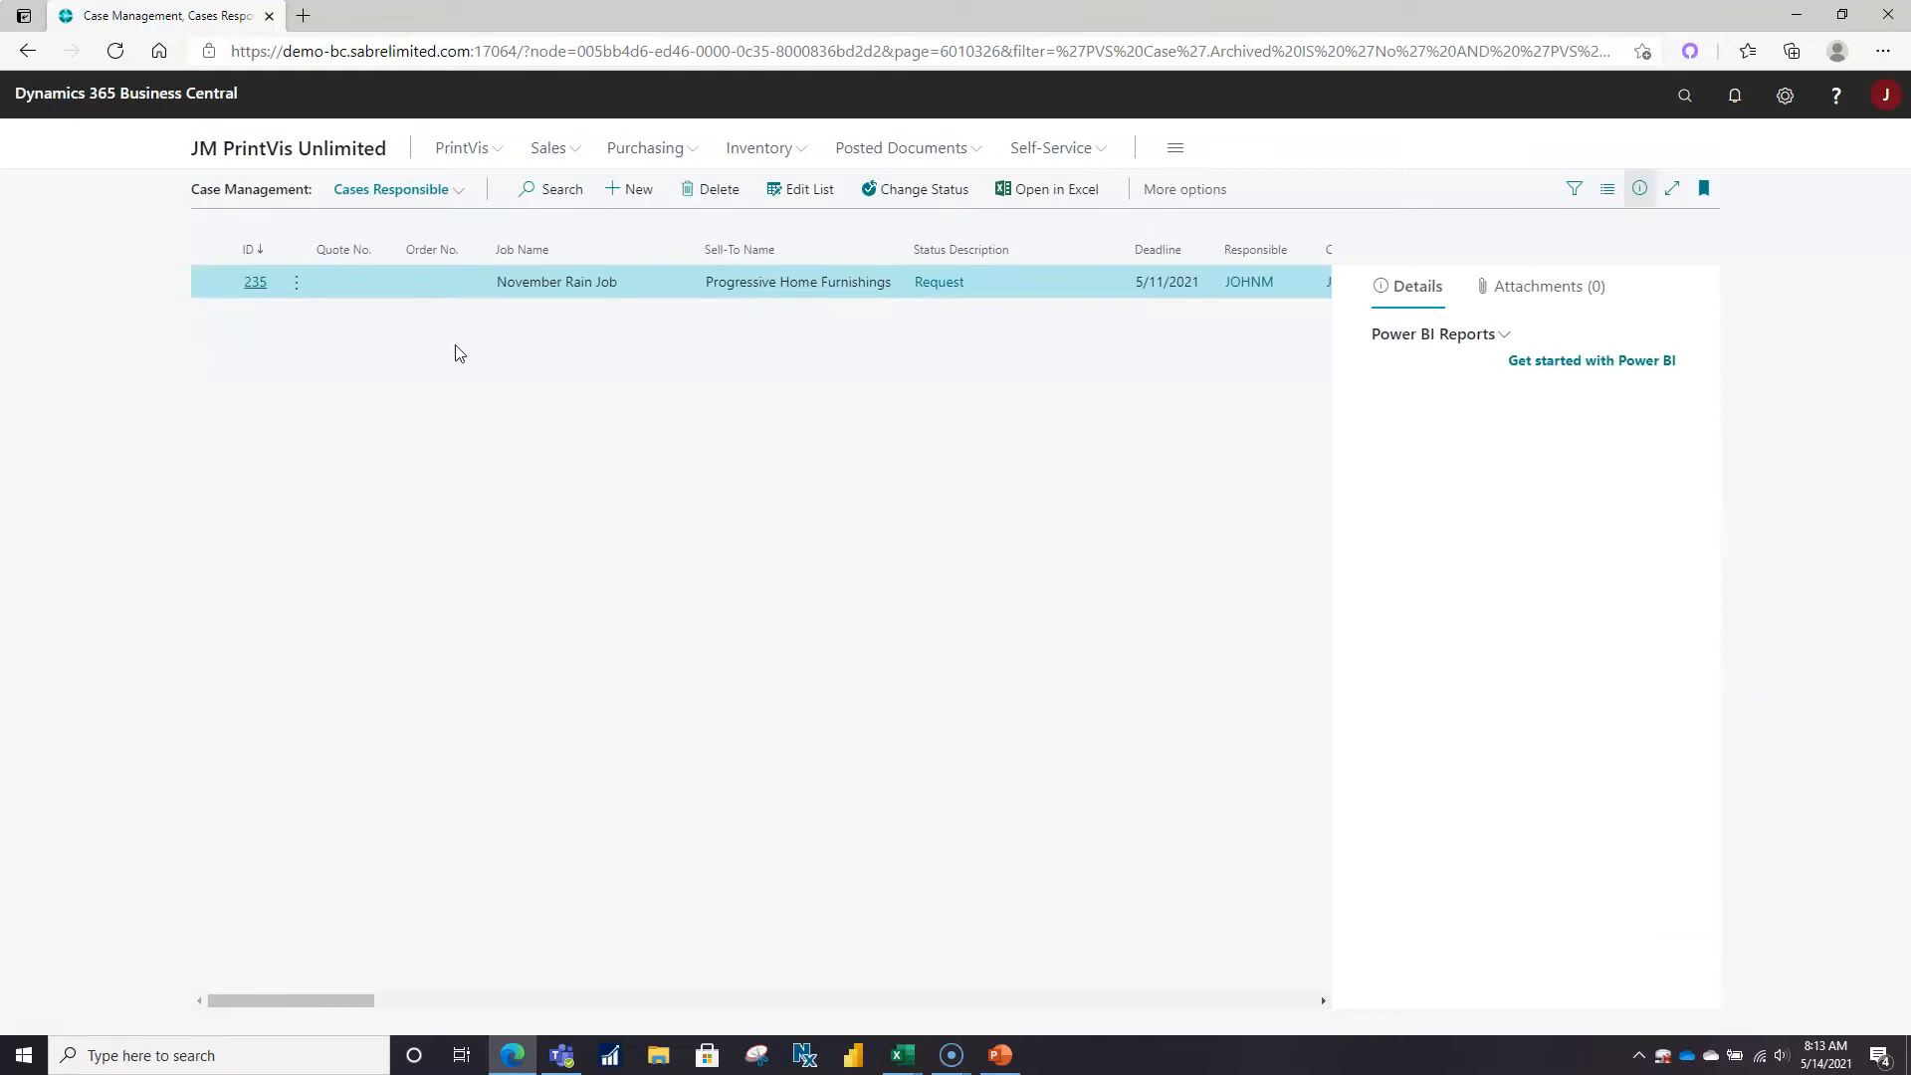
pyautogui.click(462, 190)
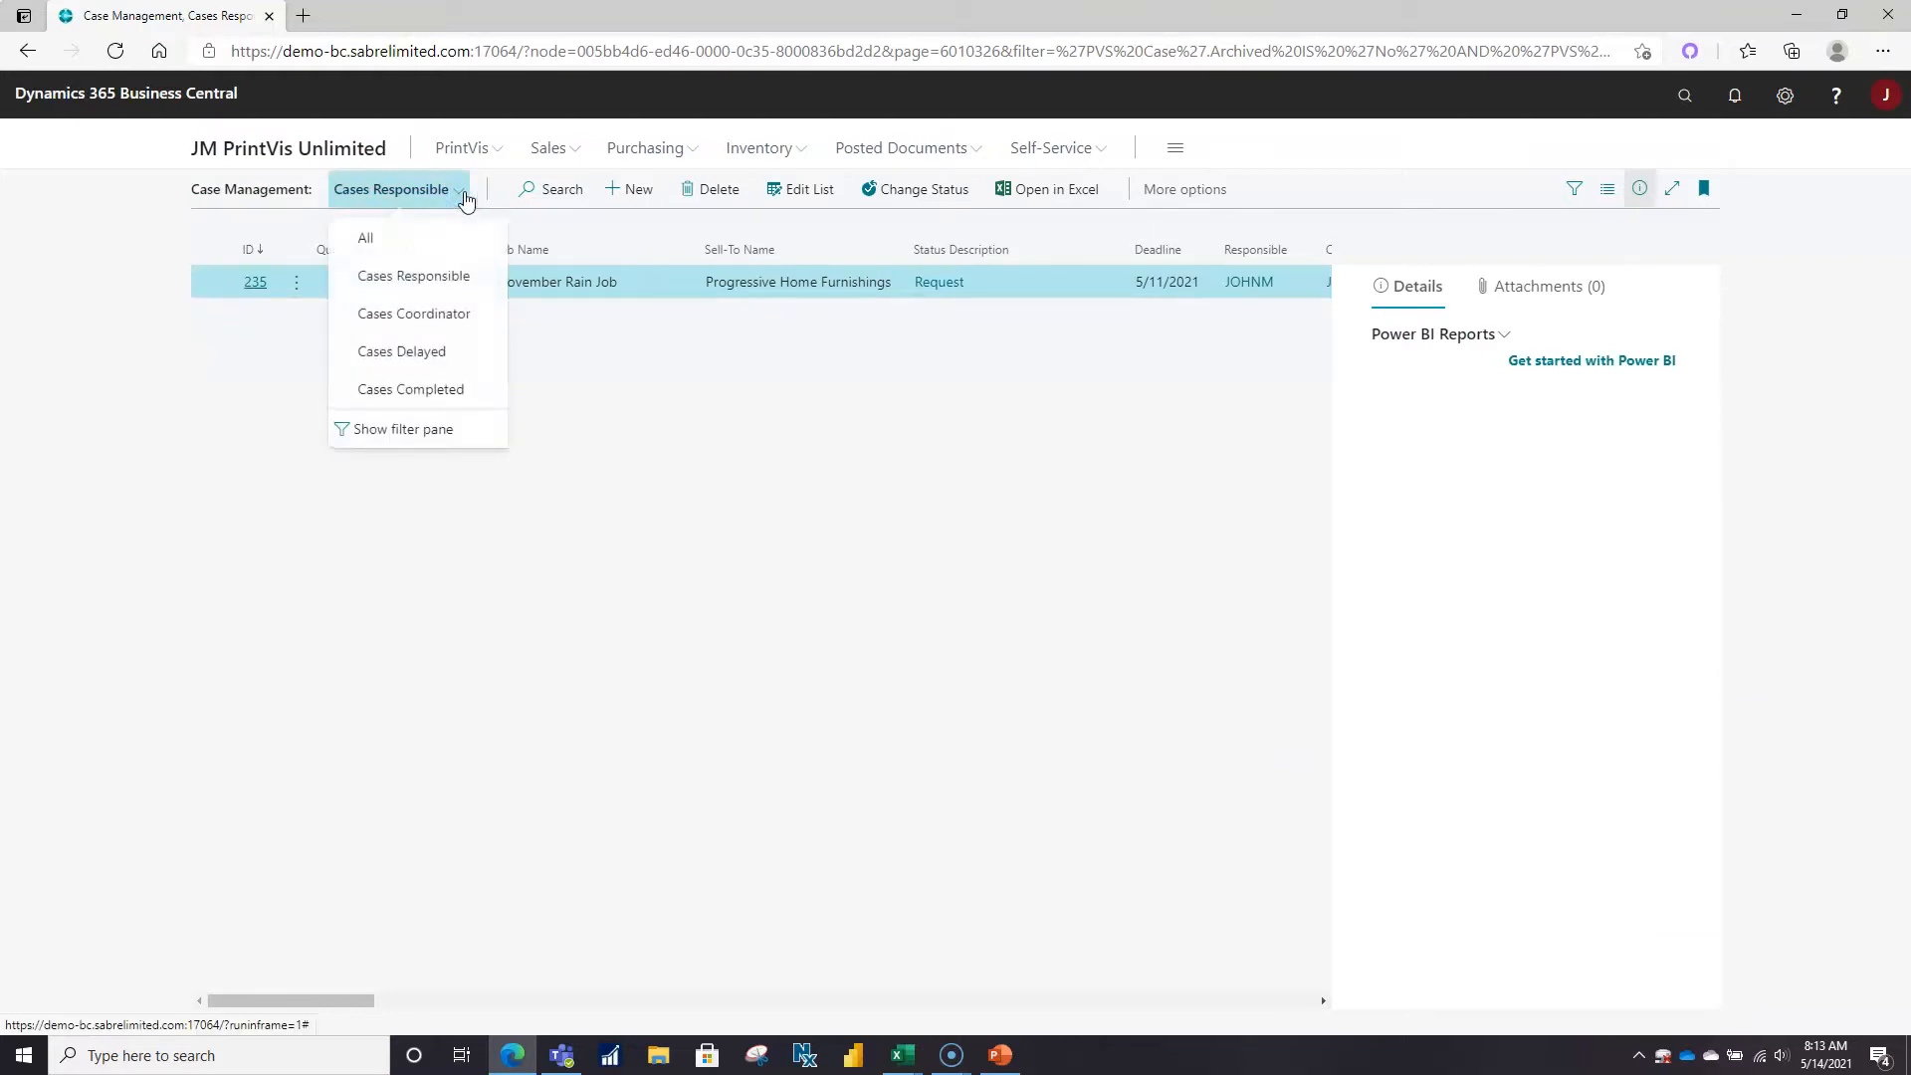
pyautogui.click(411, 244)
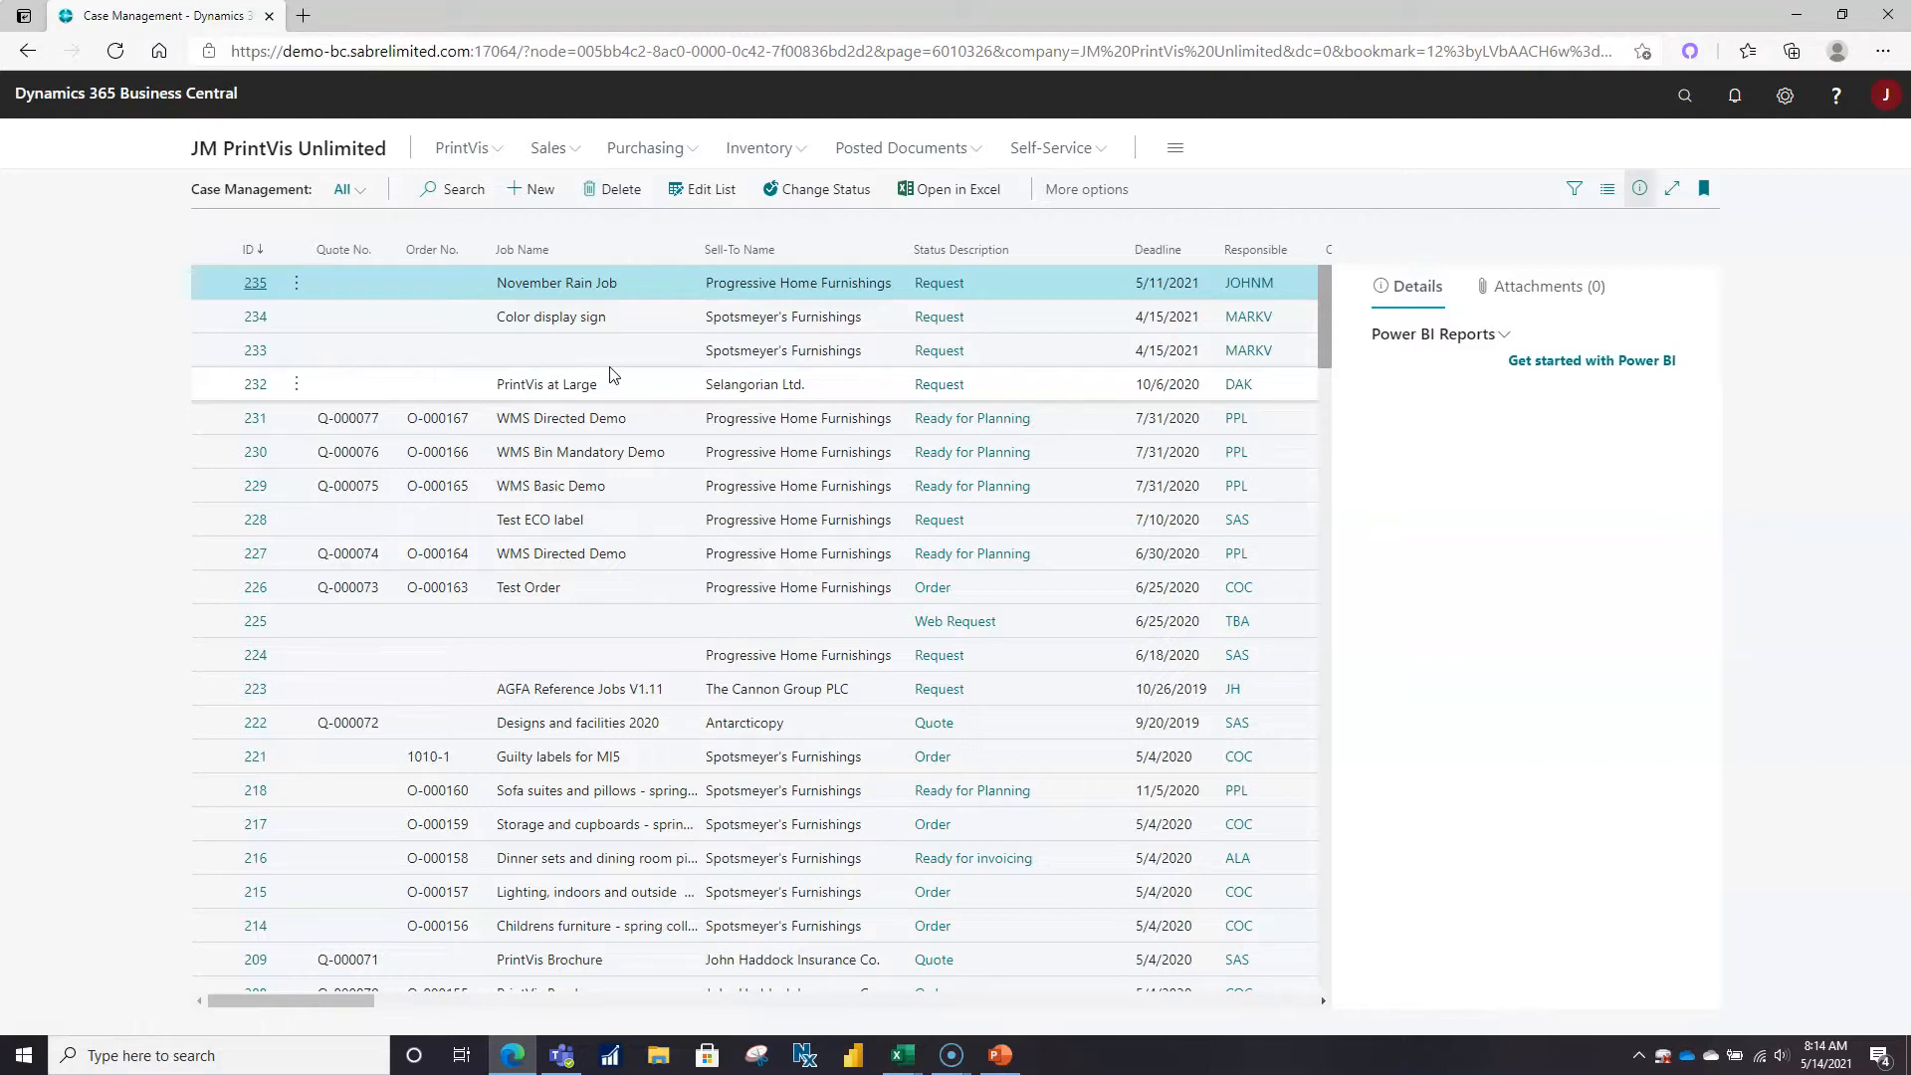
# Examine the case list's filter views and the Sell-To Name column's sort and filter options, and select case 231.
pyautogui.click(1573, 192)
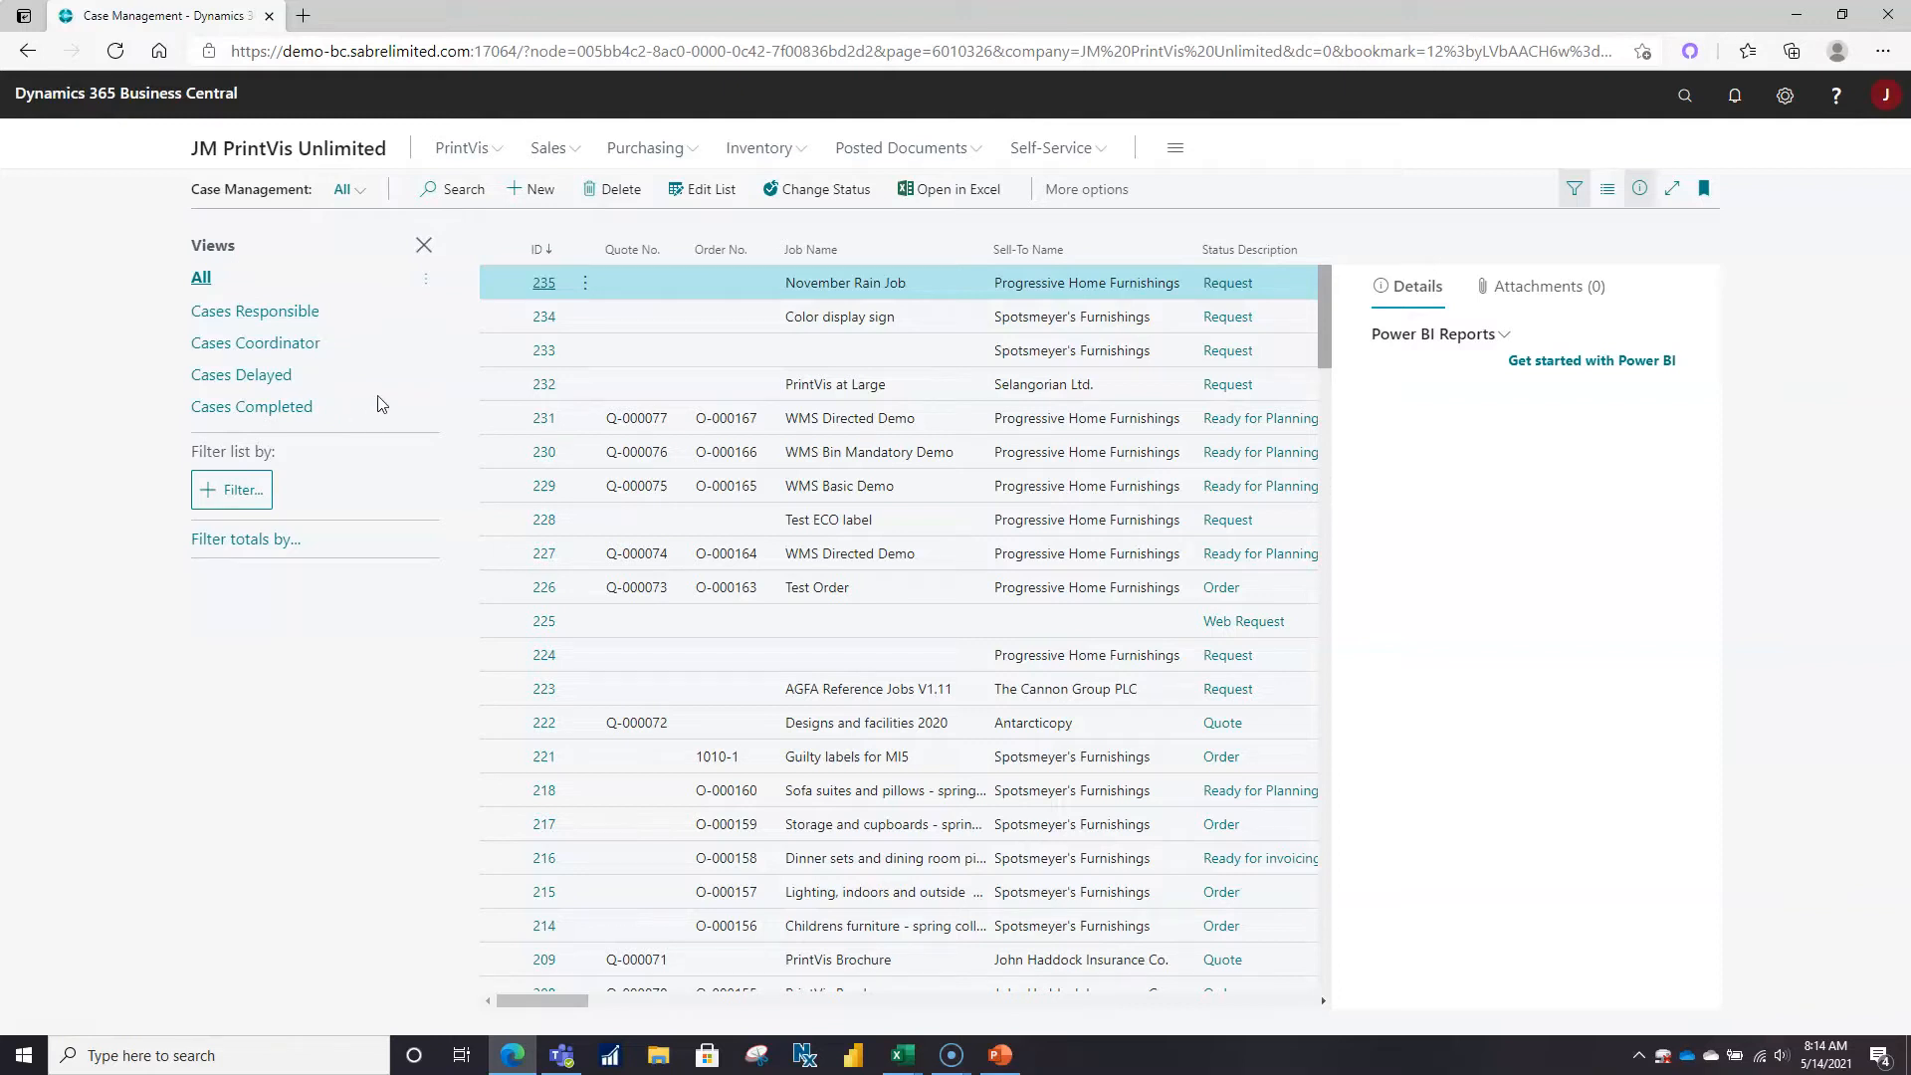
pyautogui.click(421, 248)
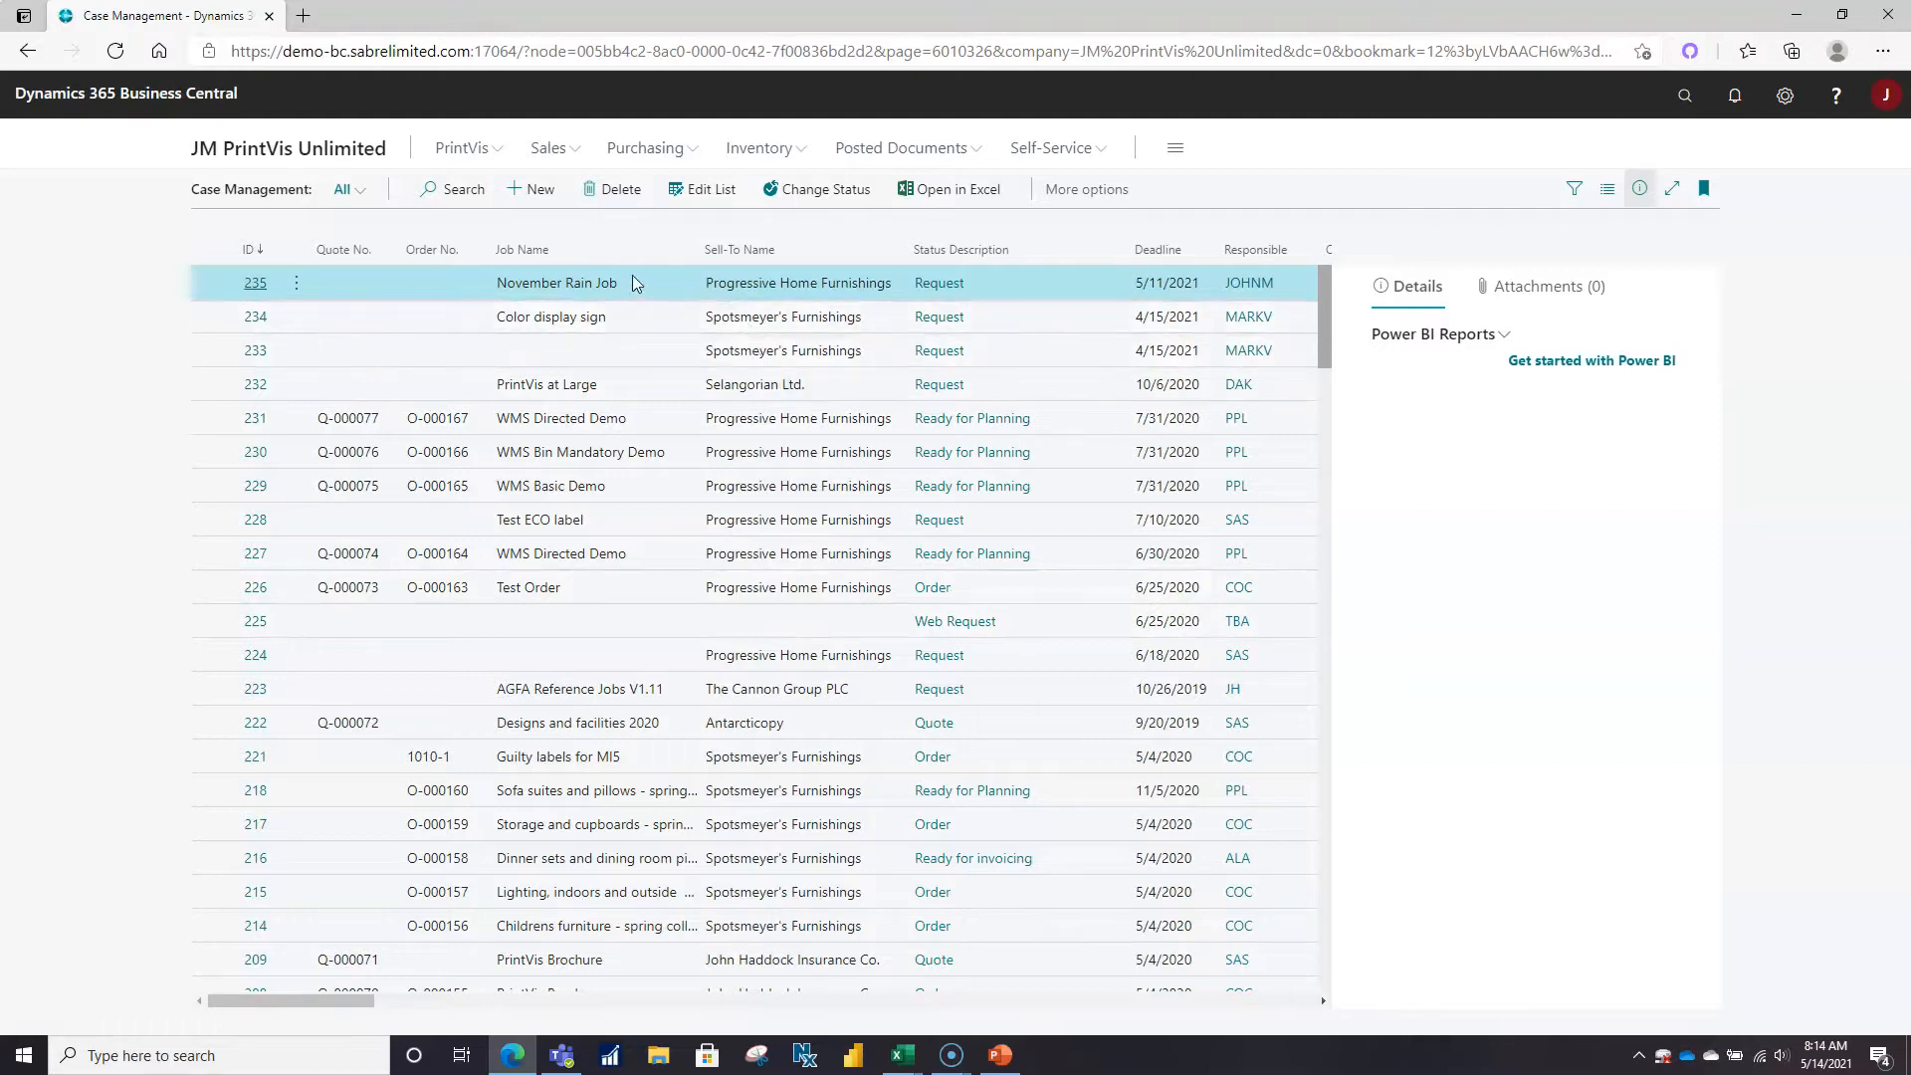
pyautogui.click(834, 251)
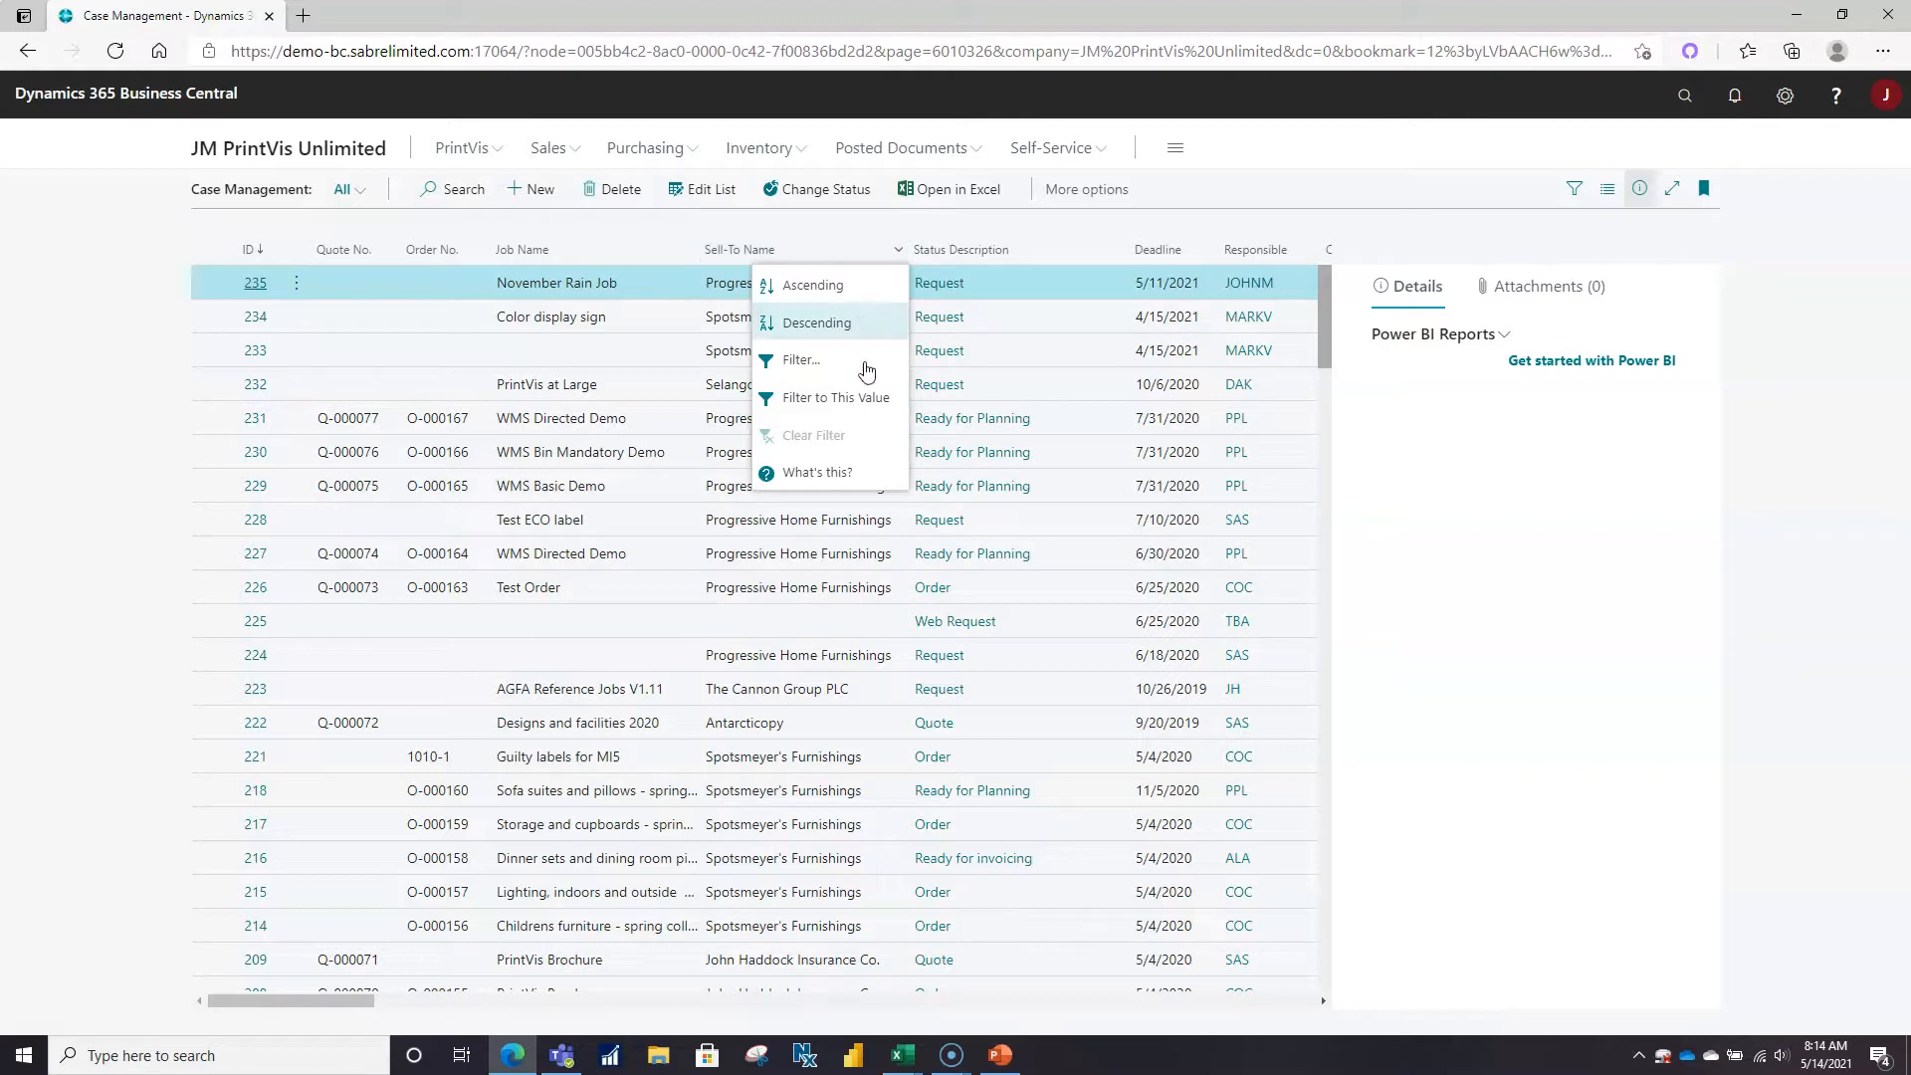
pyautogui.click(125, 607)
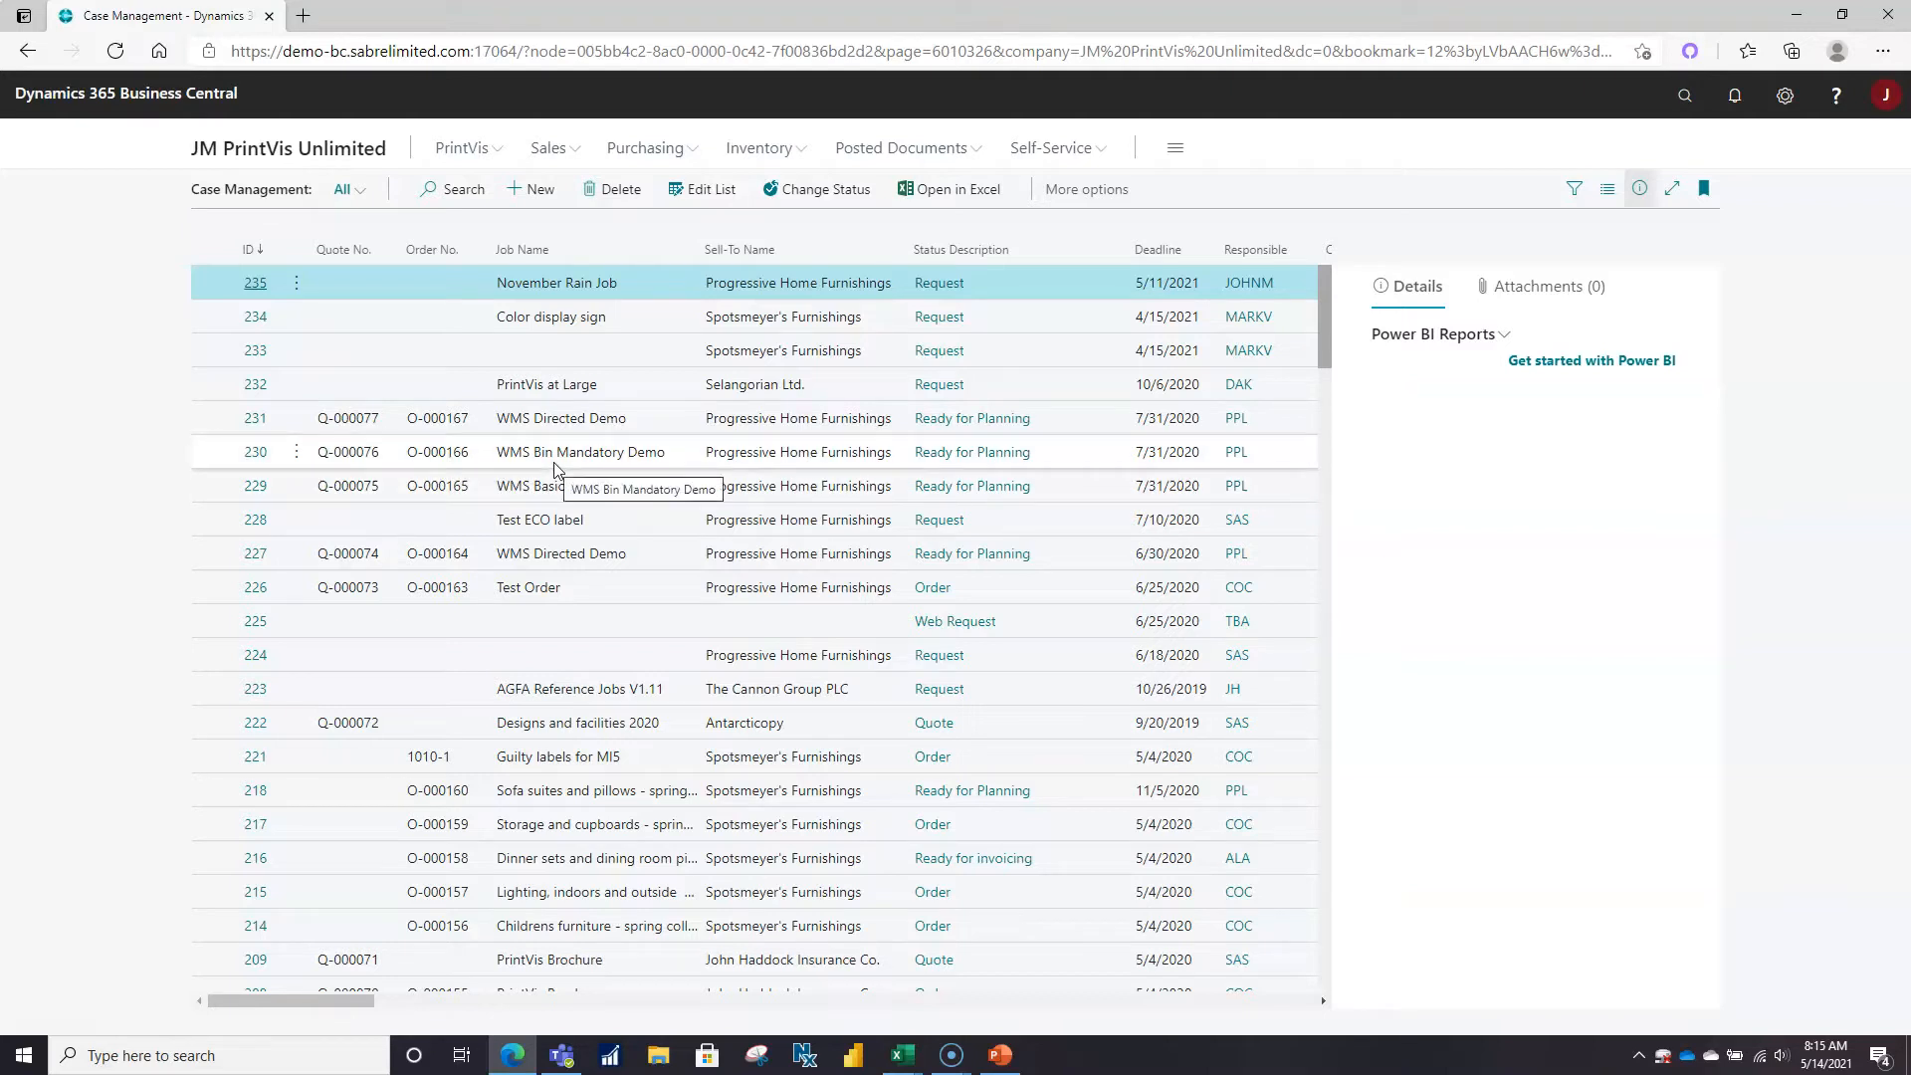
pyautogui.click(44, 1038)
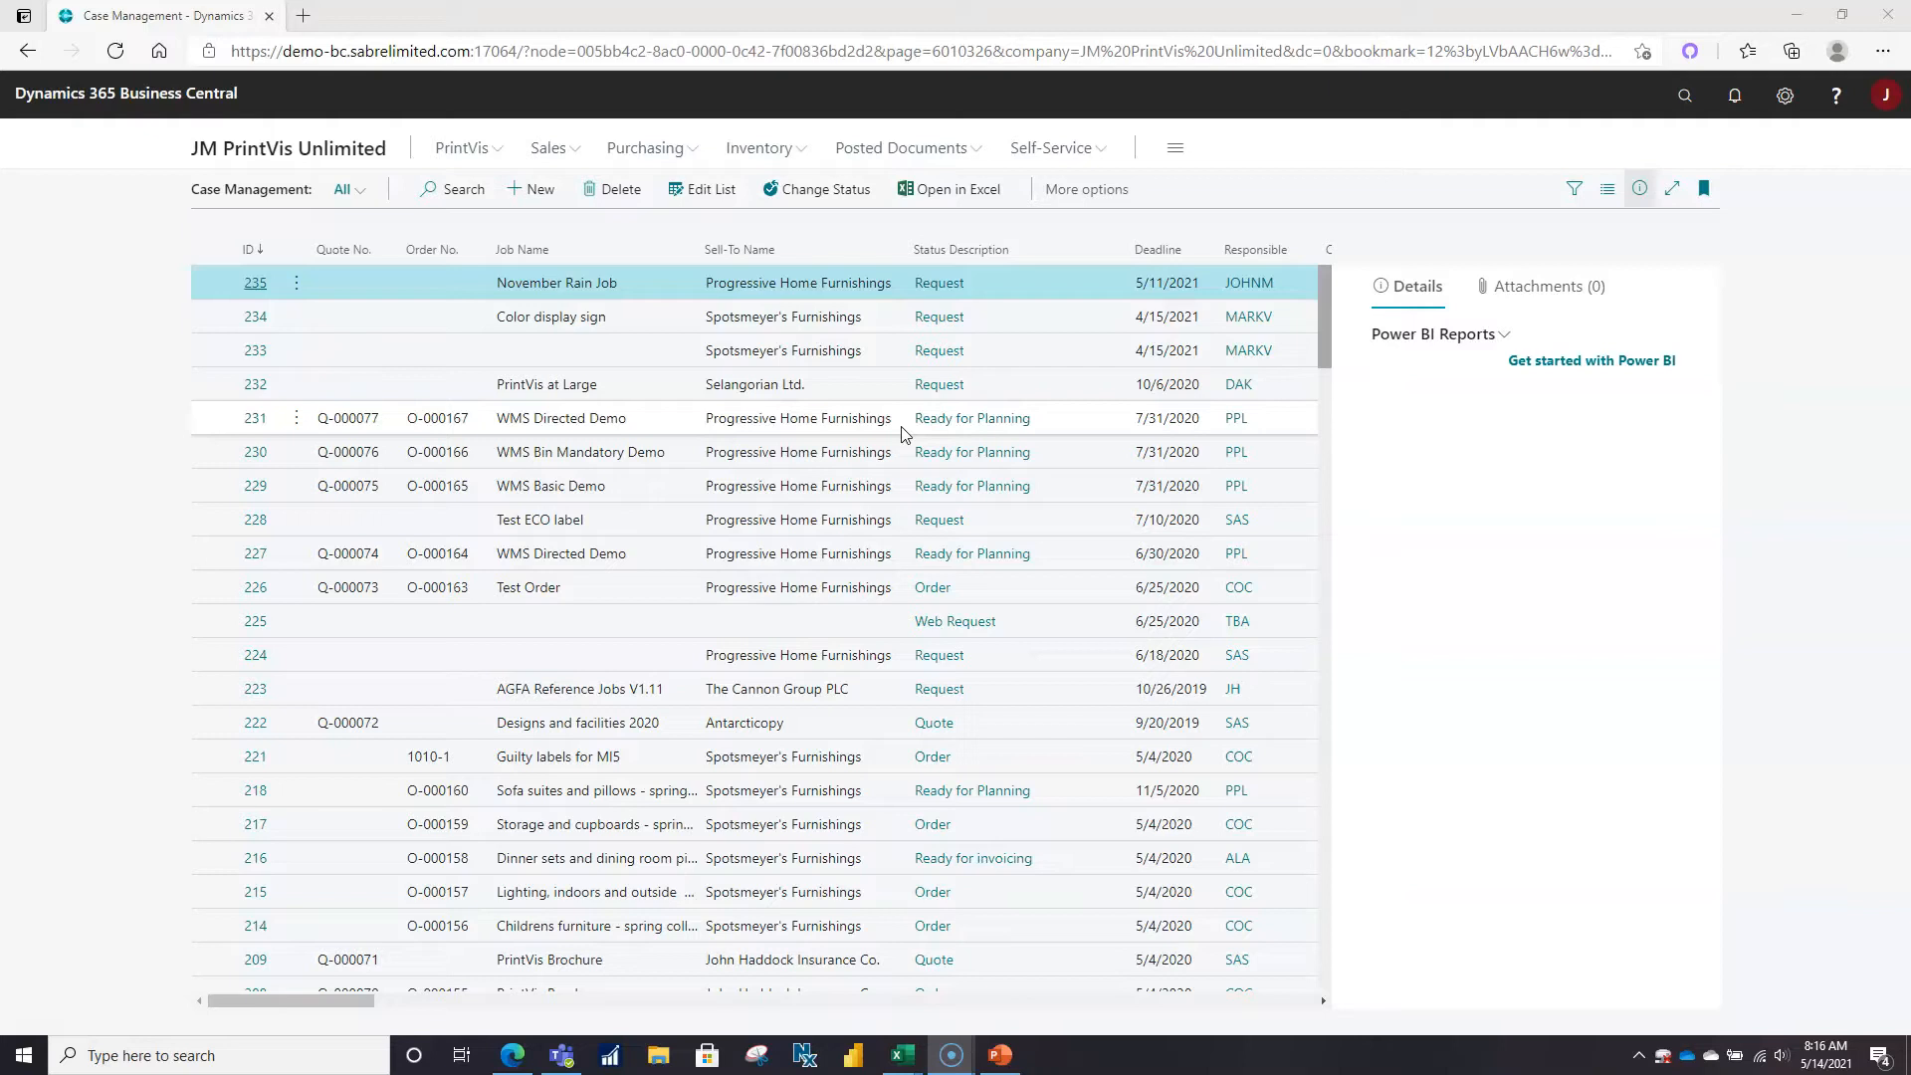
pyautogui.click(1237, 419)
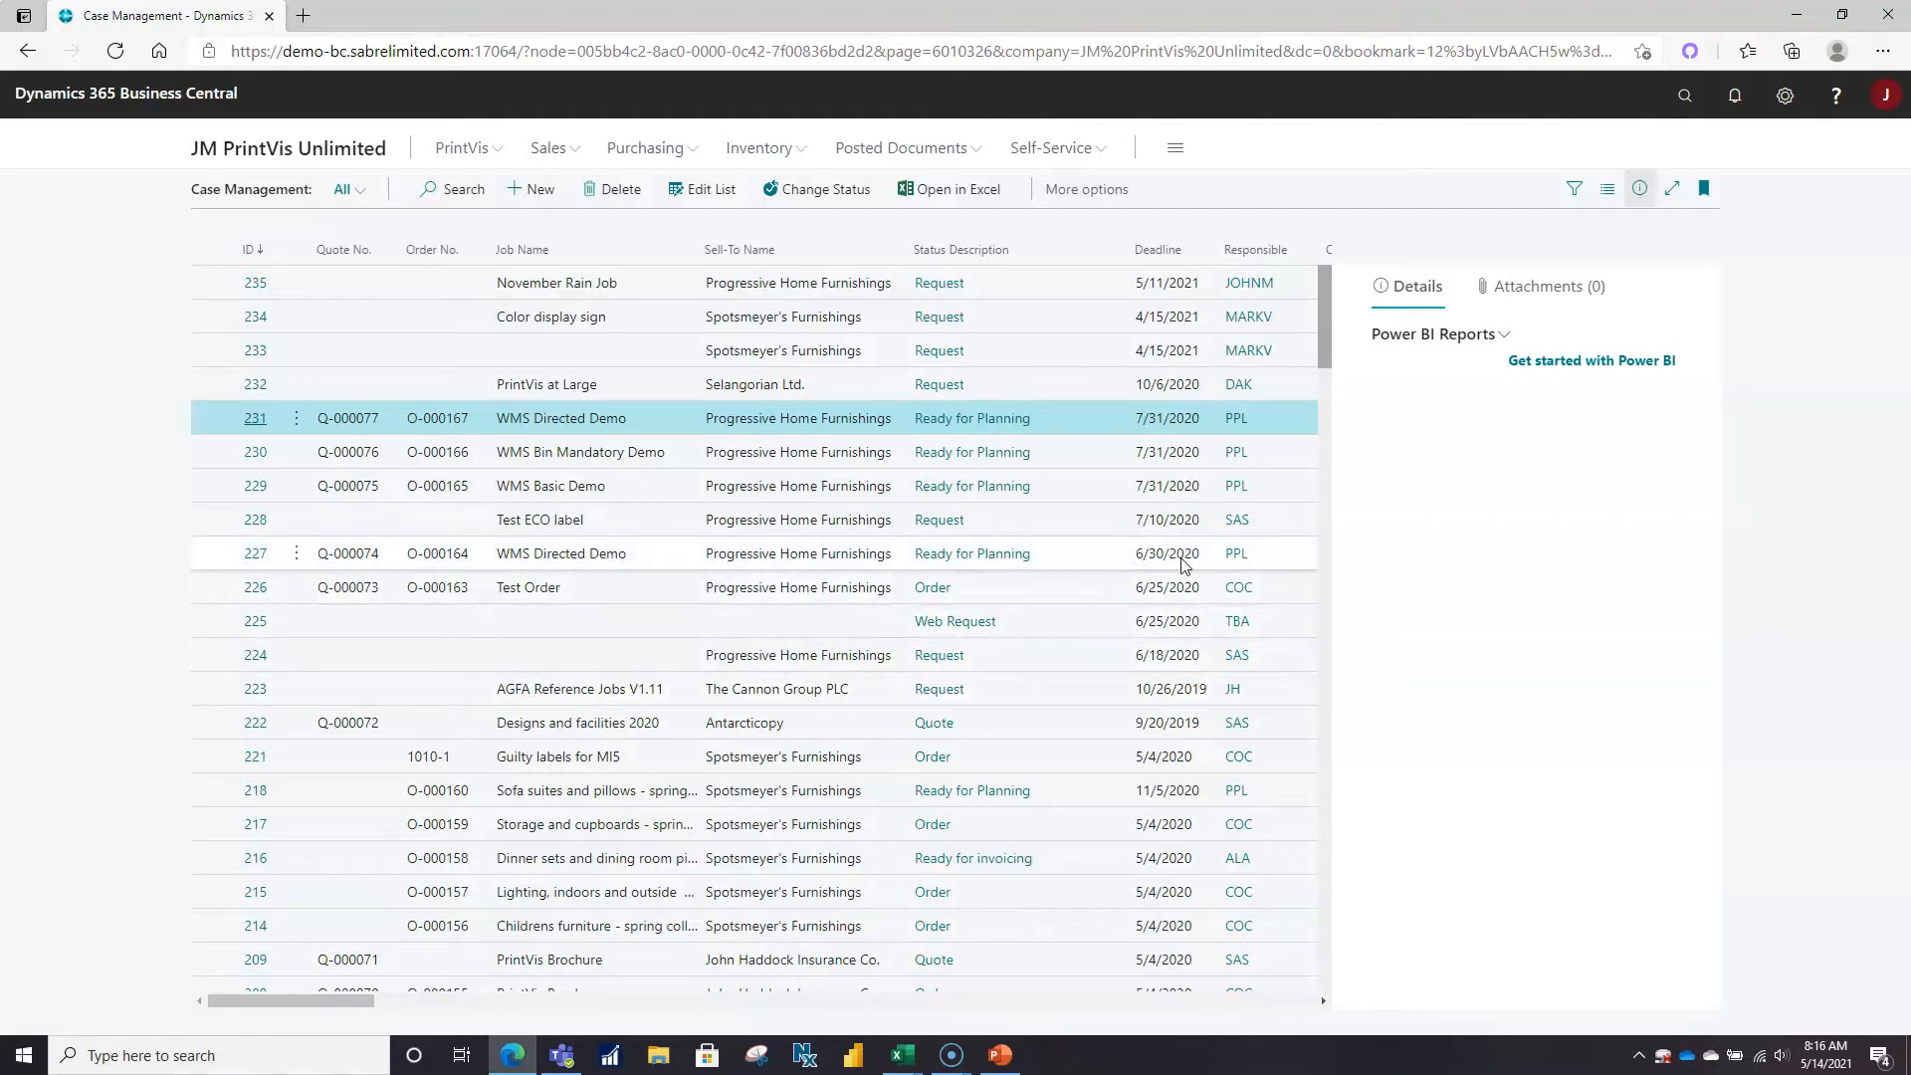
# Create a new case request from the role center with Candoxy Canada Inc. as sell-to customer and contact.
pyautogui.click(310, 149)
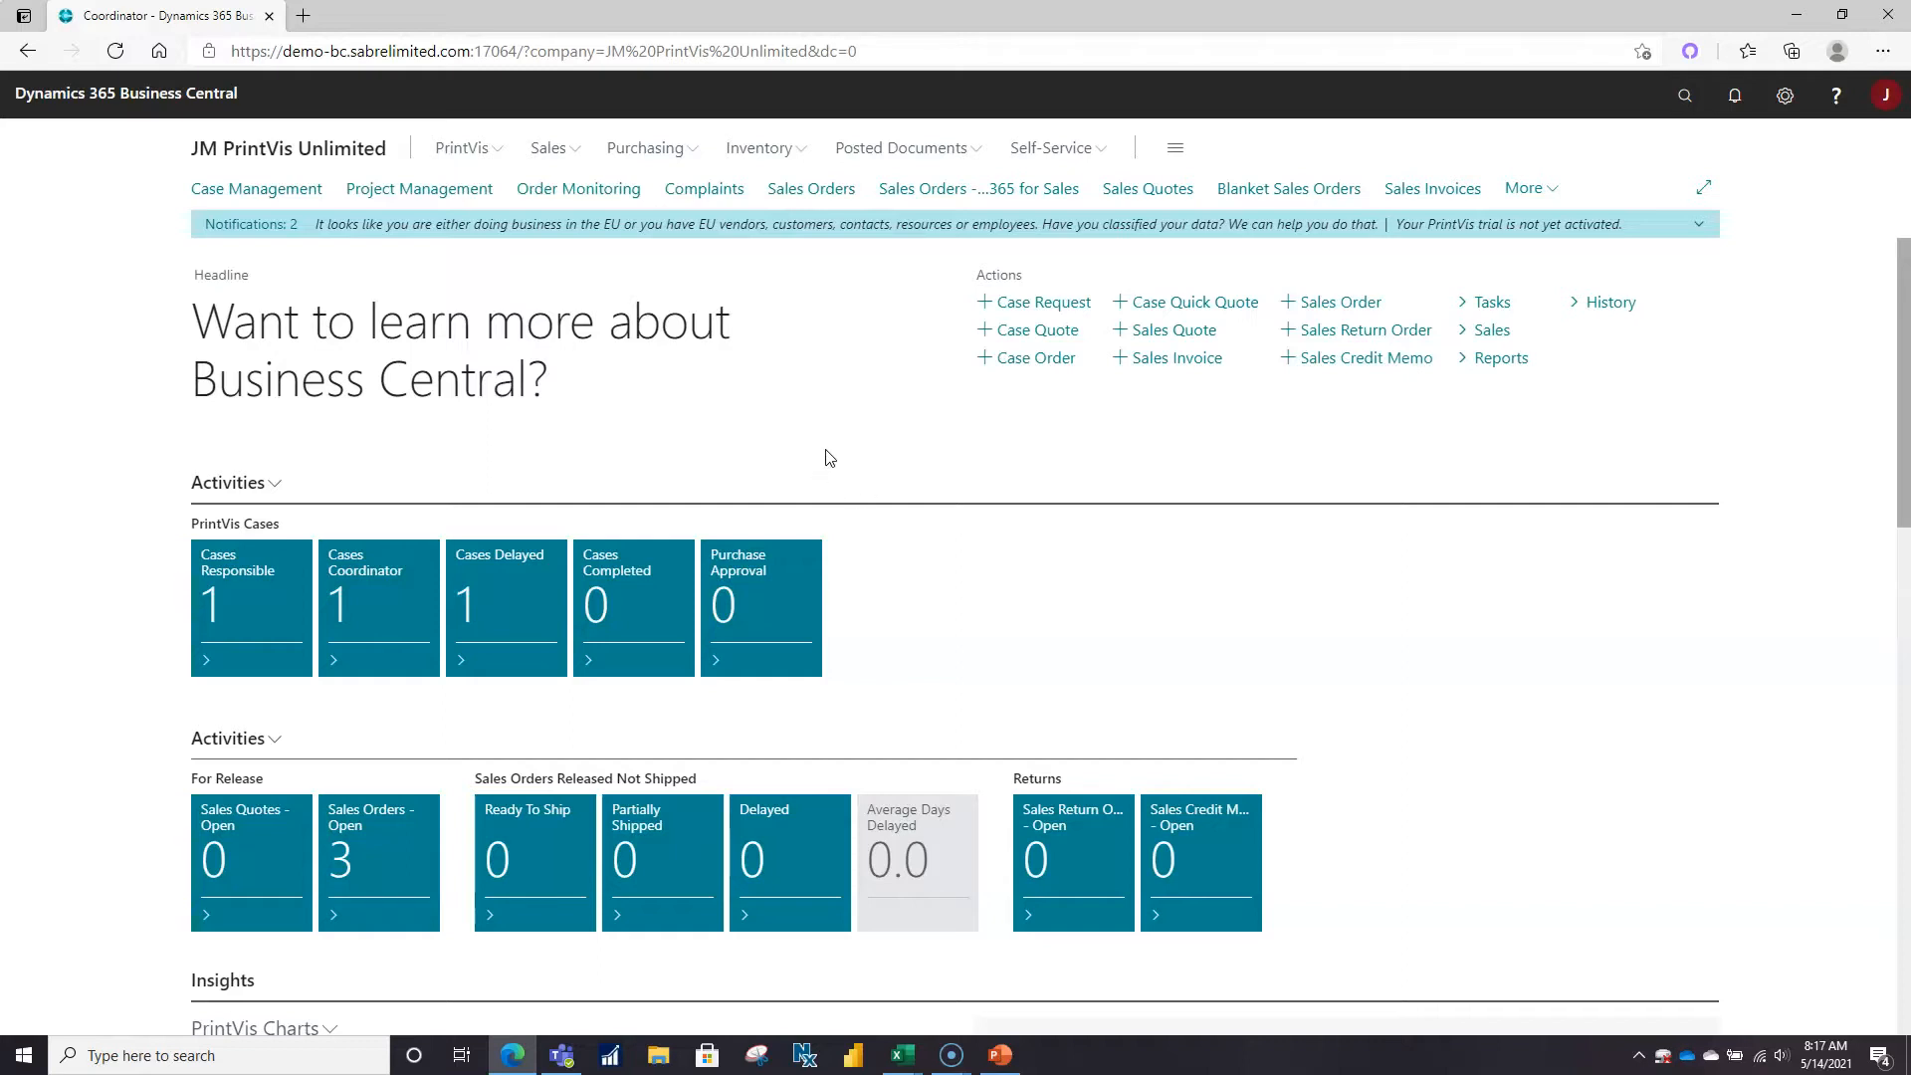
pyautogui.click(1055, 305)
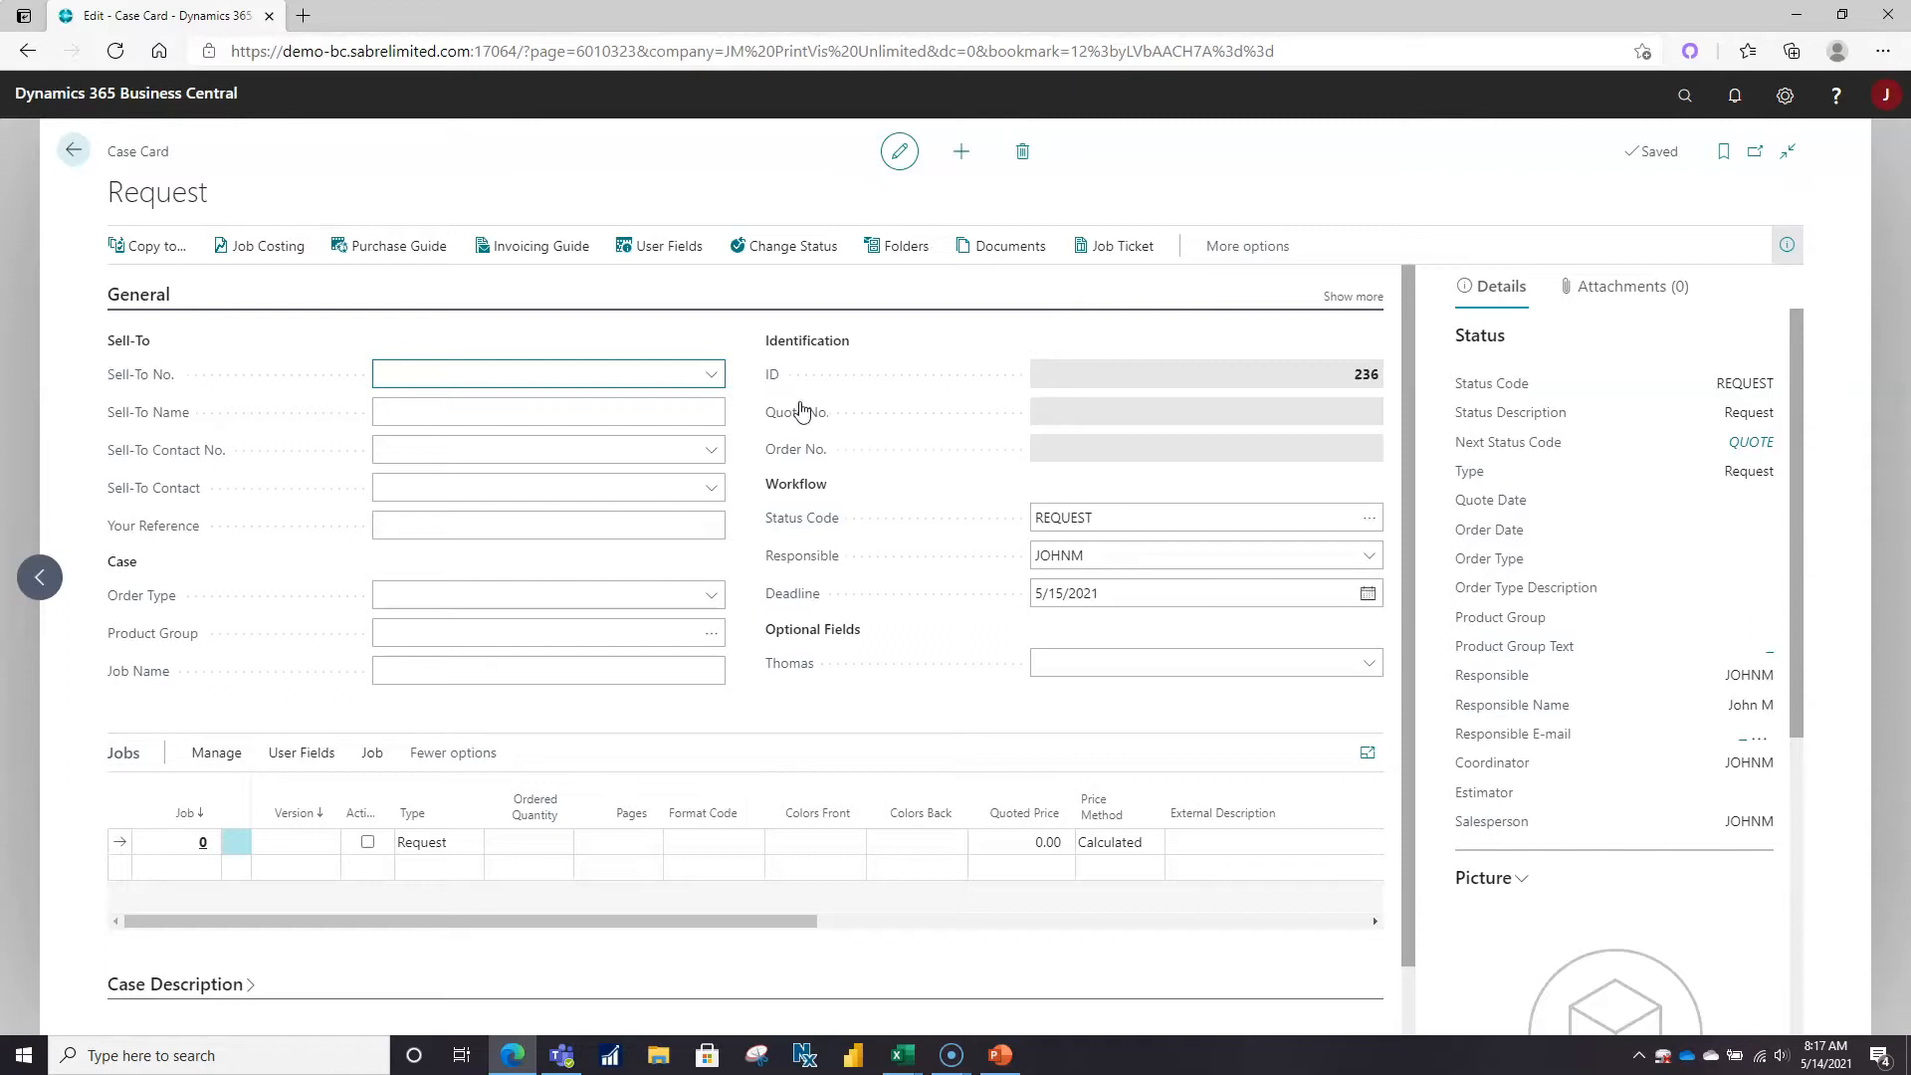
pyautogui.click(710, 374)
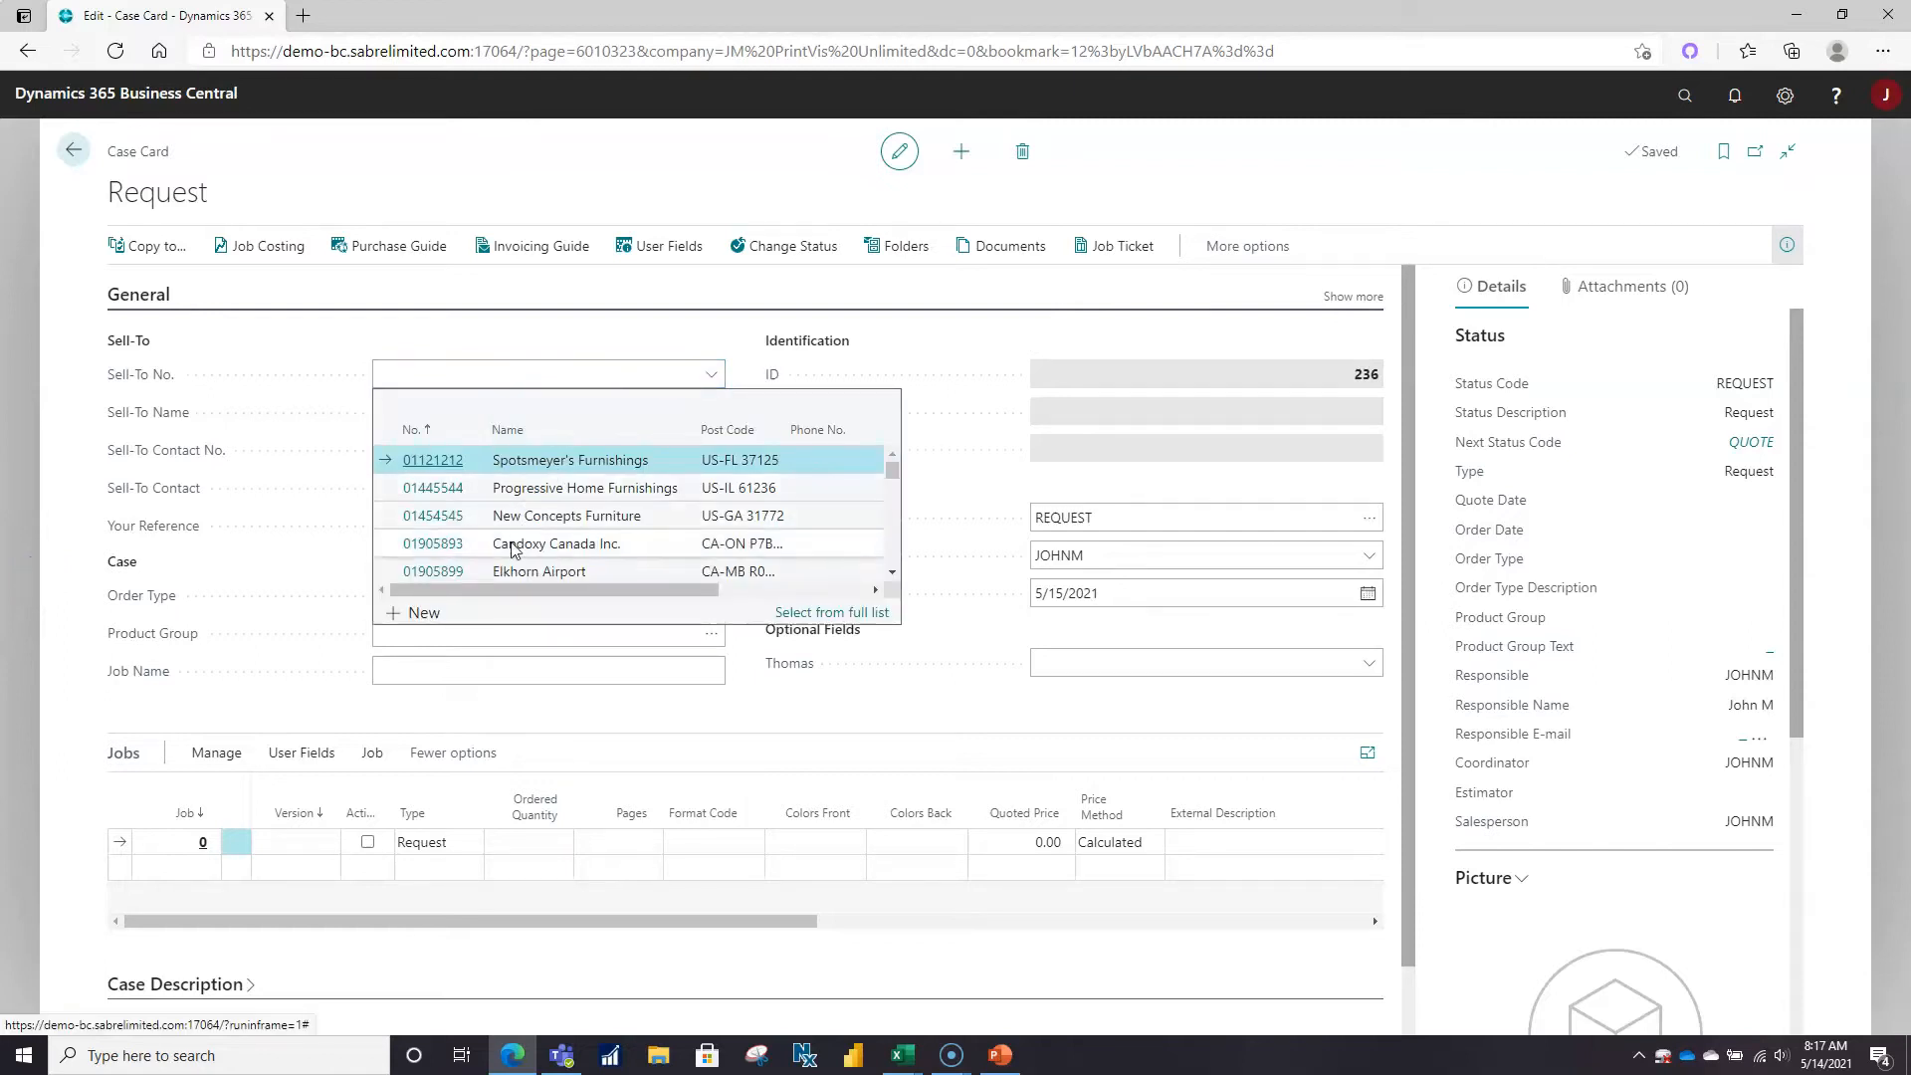
pyautogui.click(449, 546)
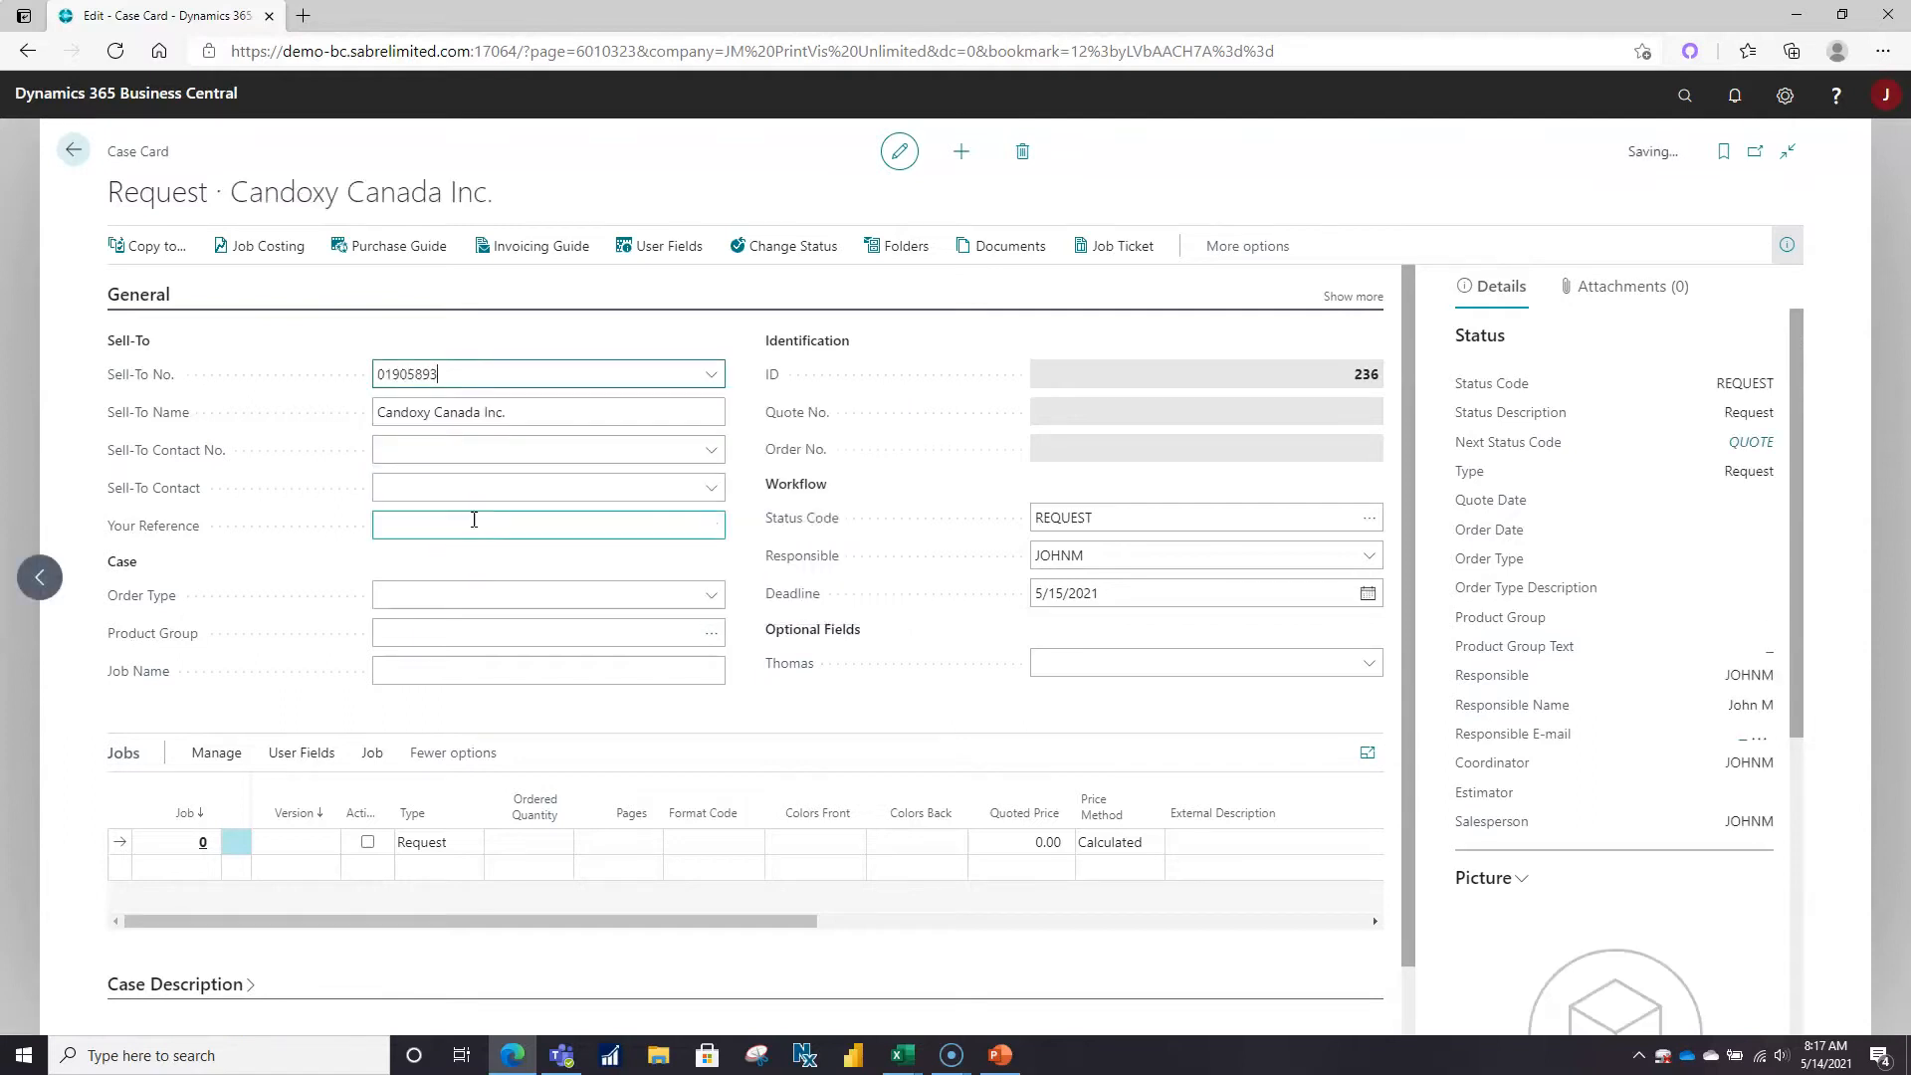
pyautogui.click(711, 450)
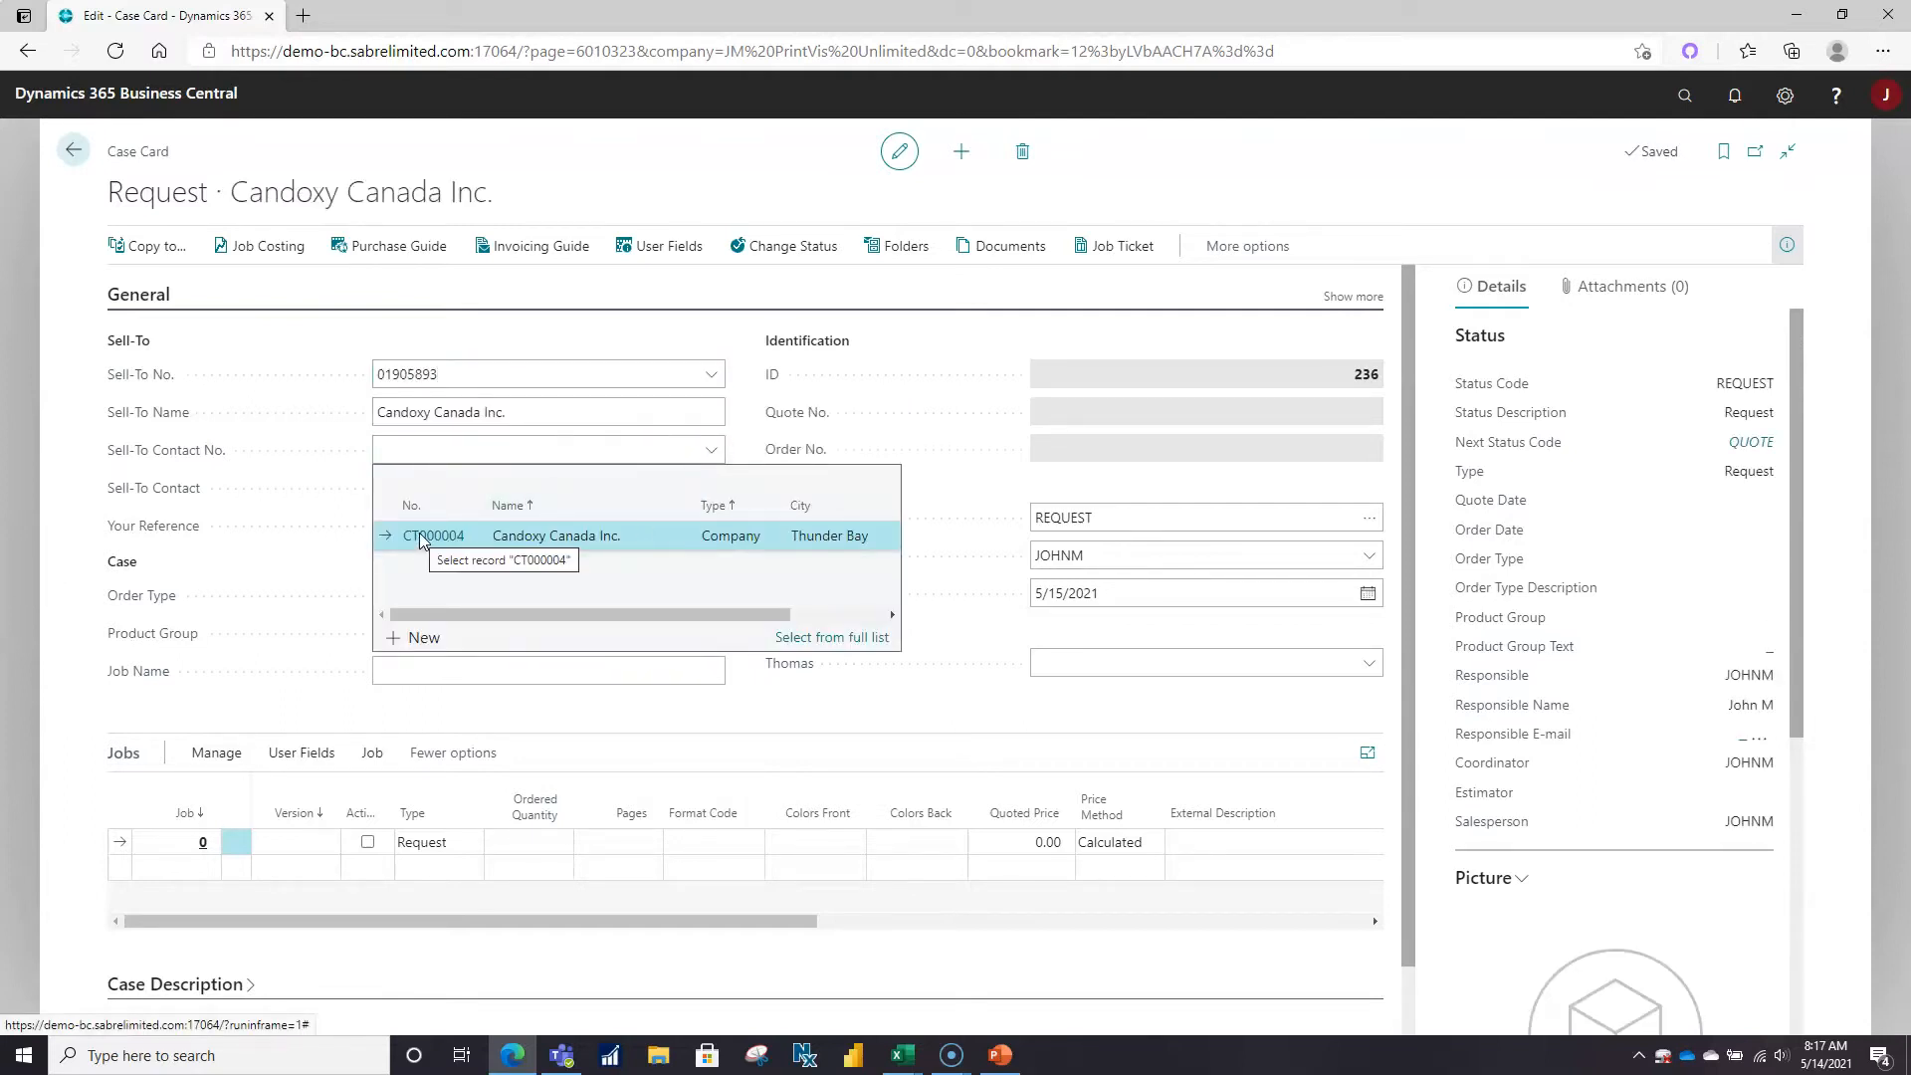
pyautogui.click(556, 539)
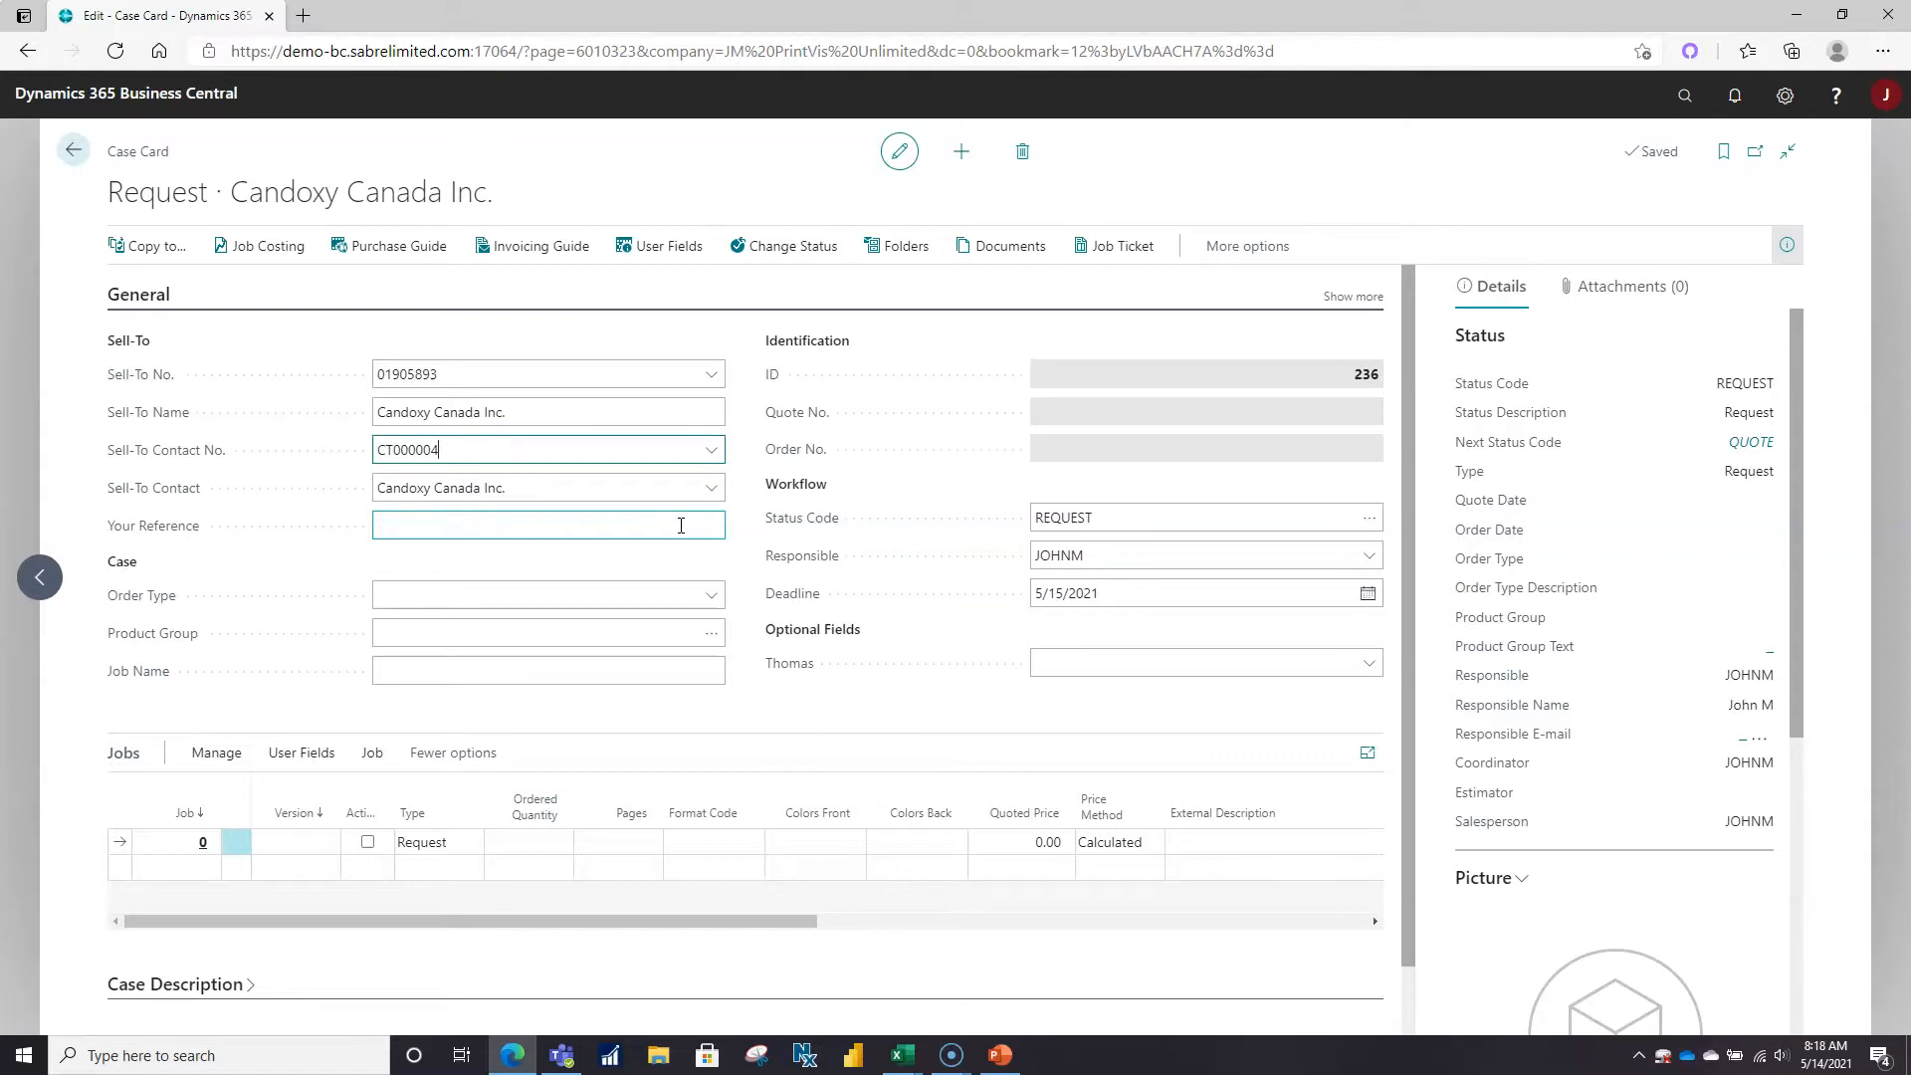
# Set the case's order type to DIRECT.
pyautogui.click(715, 597)
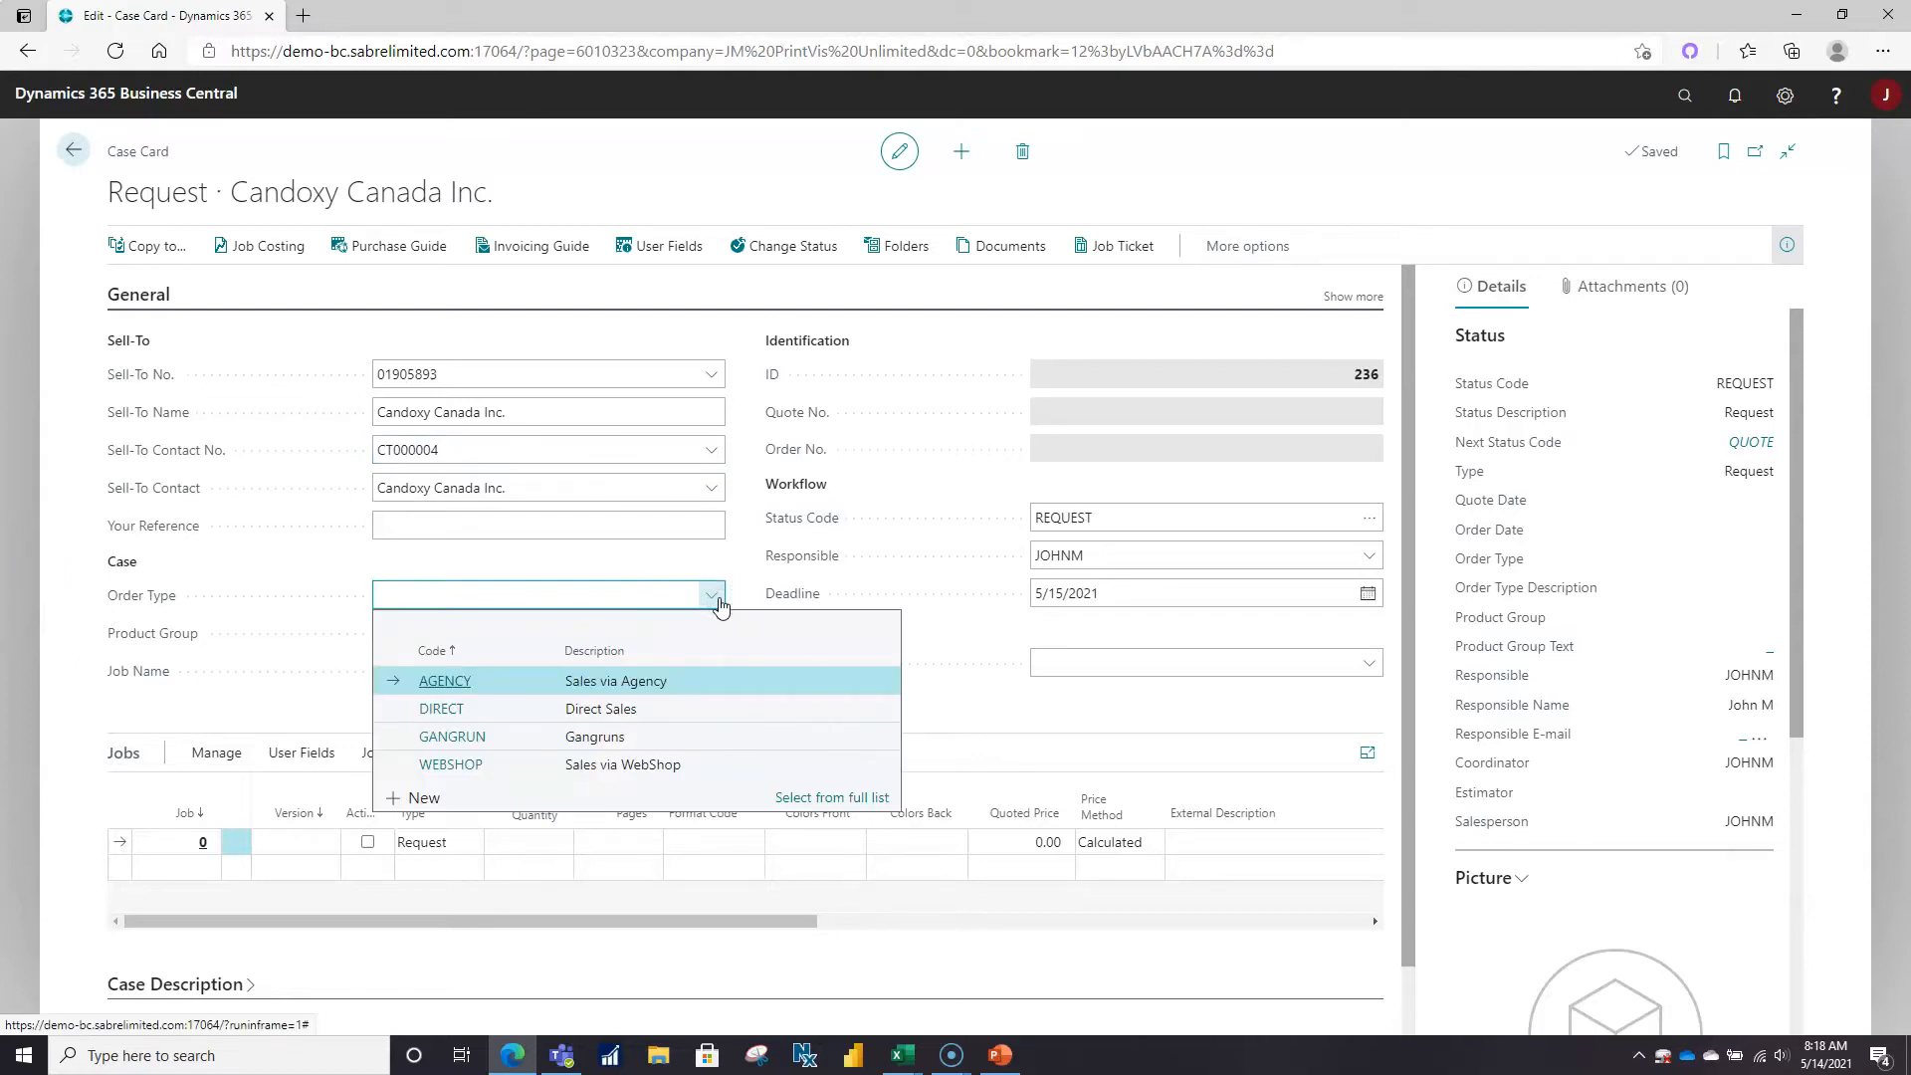
pyautogui.click(438, 710)
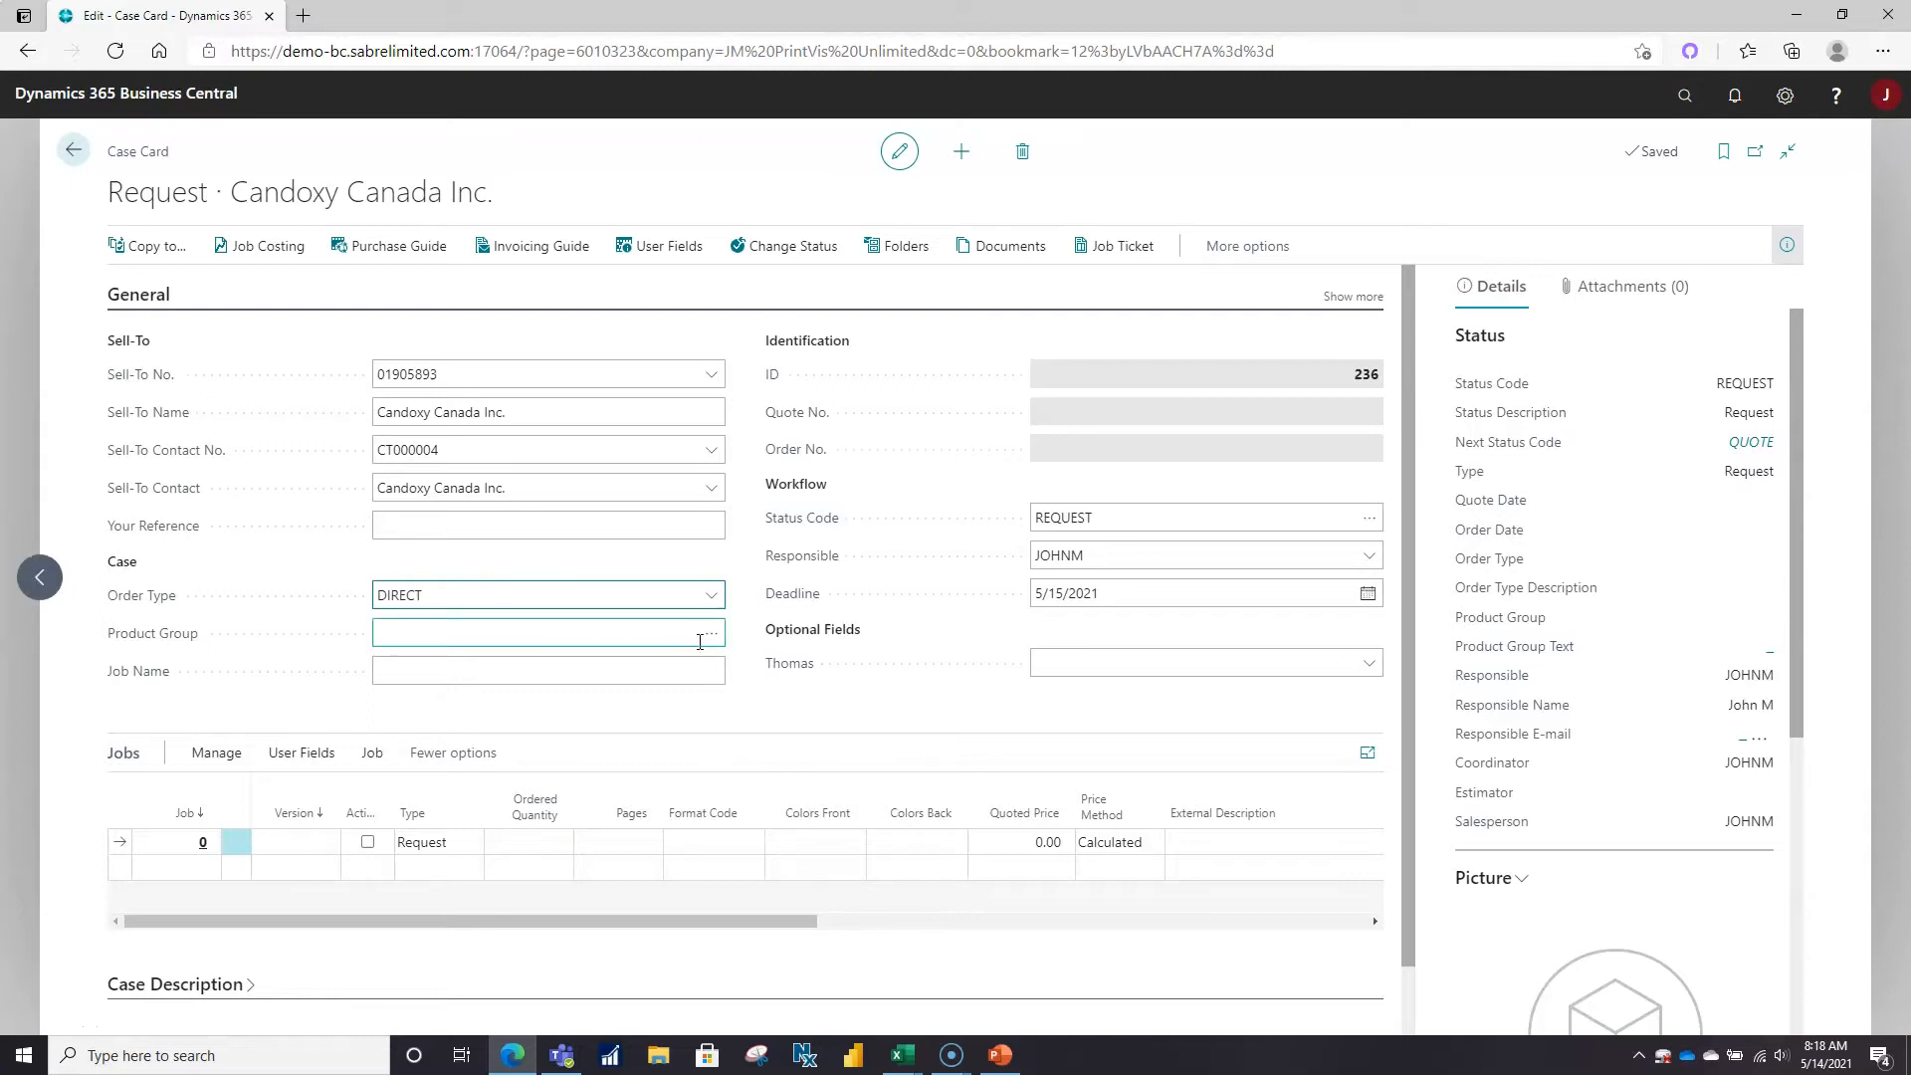
pyautogui.click(718, 602)
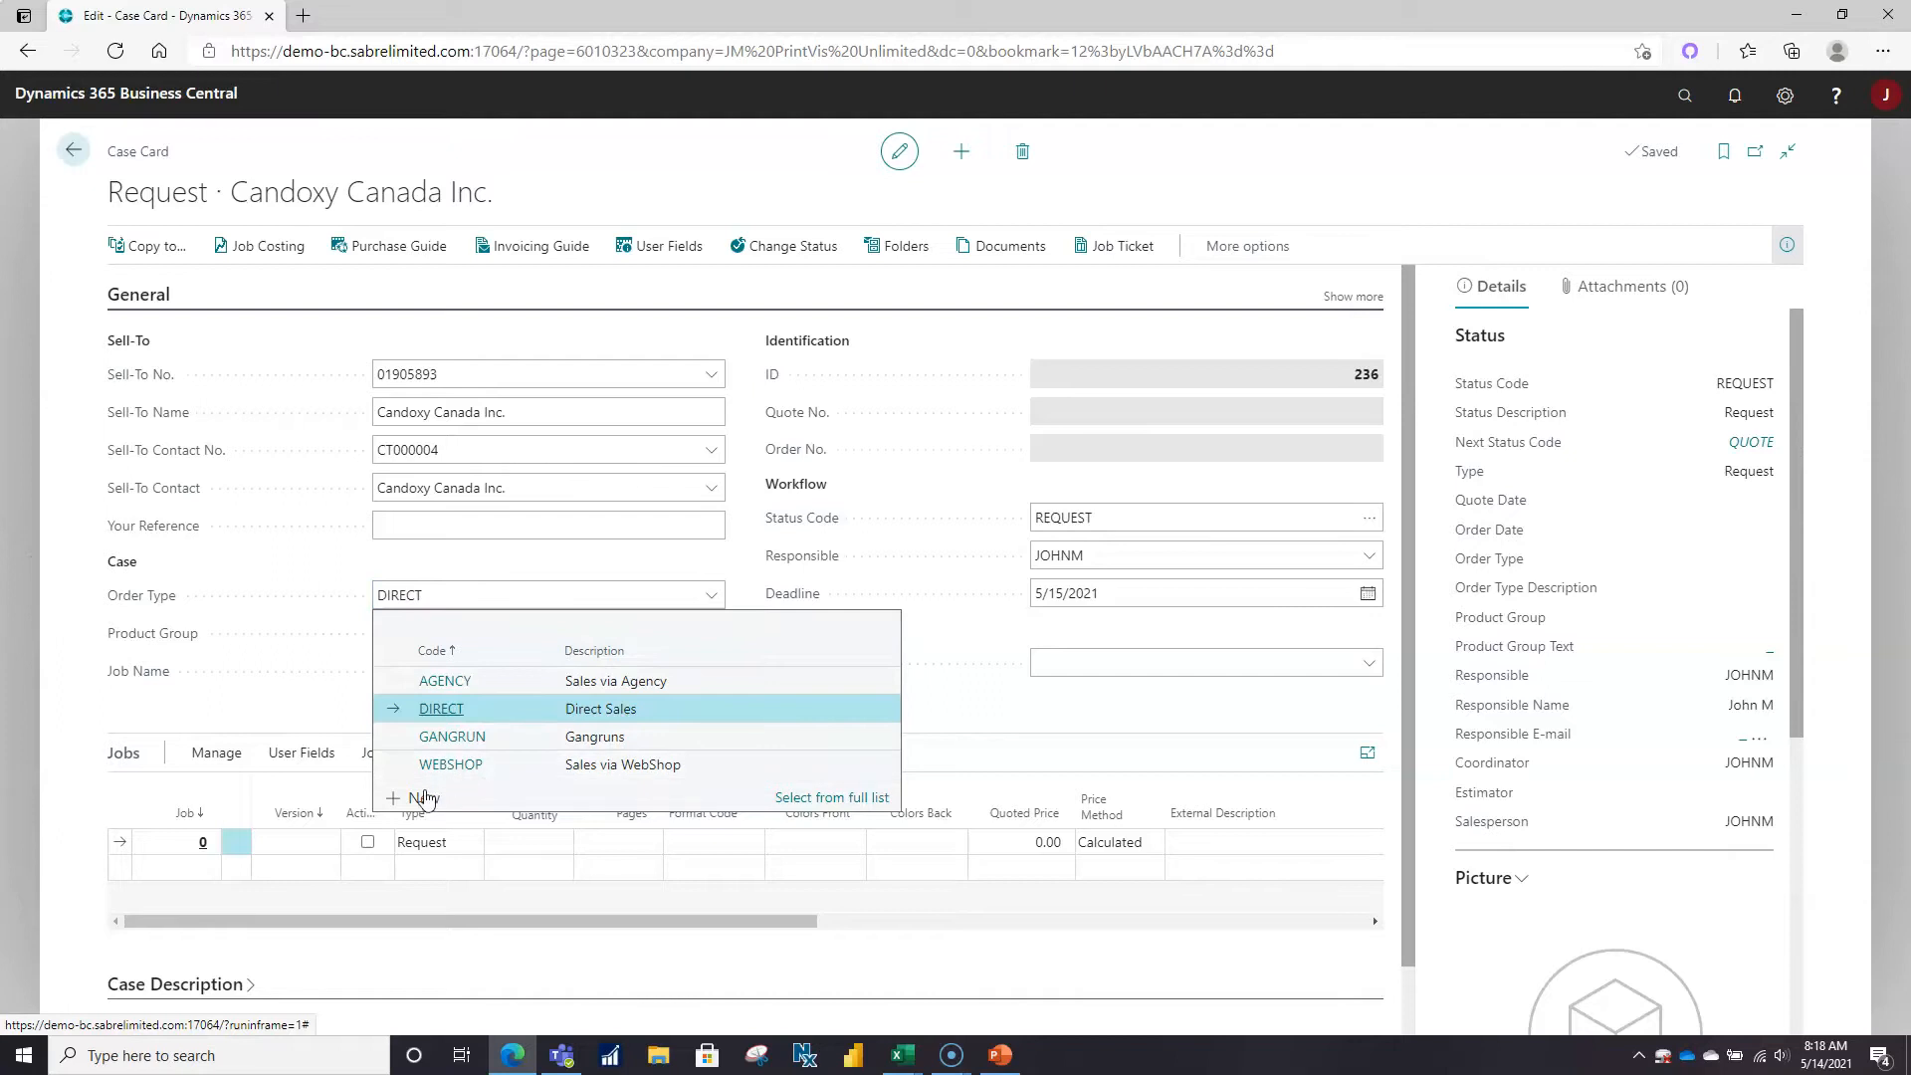
pyautogui.click(742, 585)
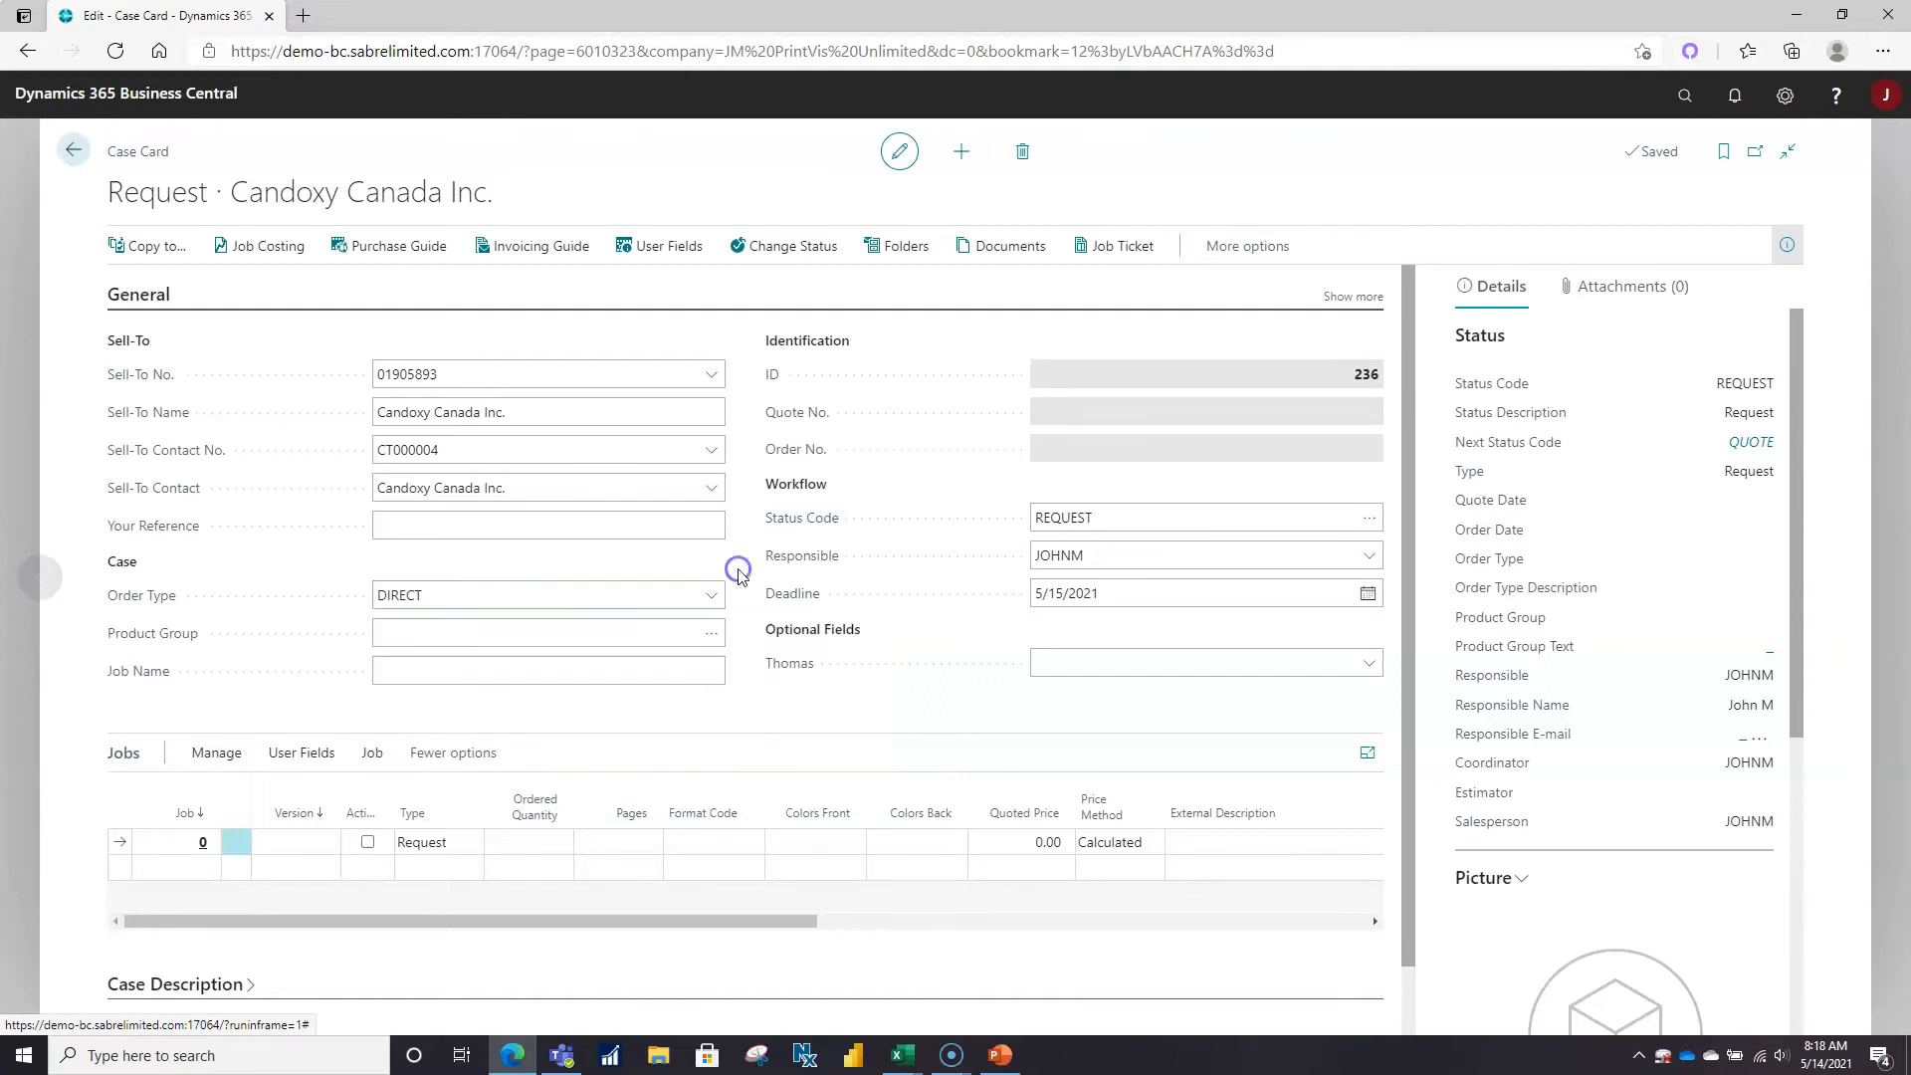
# Set the case's product group to 300 (Brochures and Magazines) and enter the job name "Sabre Walkthru Job in PV".
pyautogui.click(713, 637)
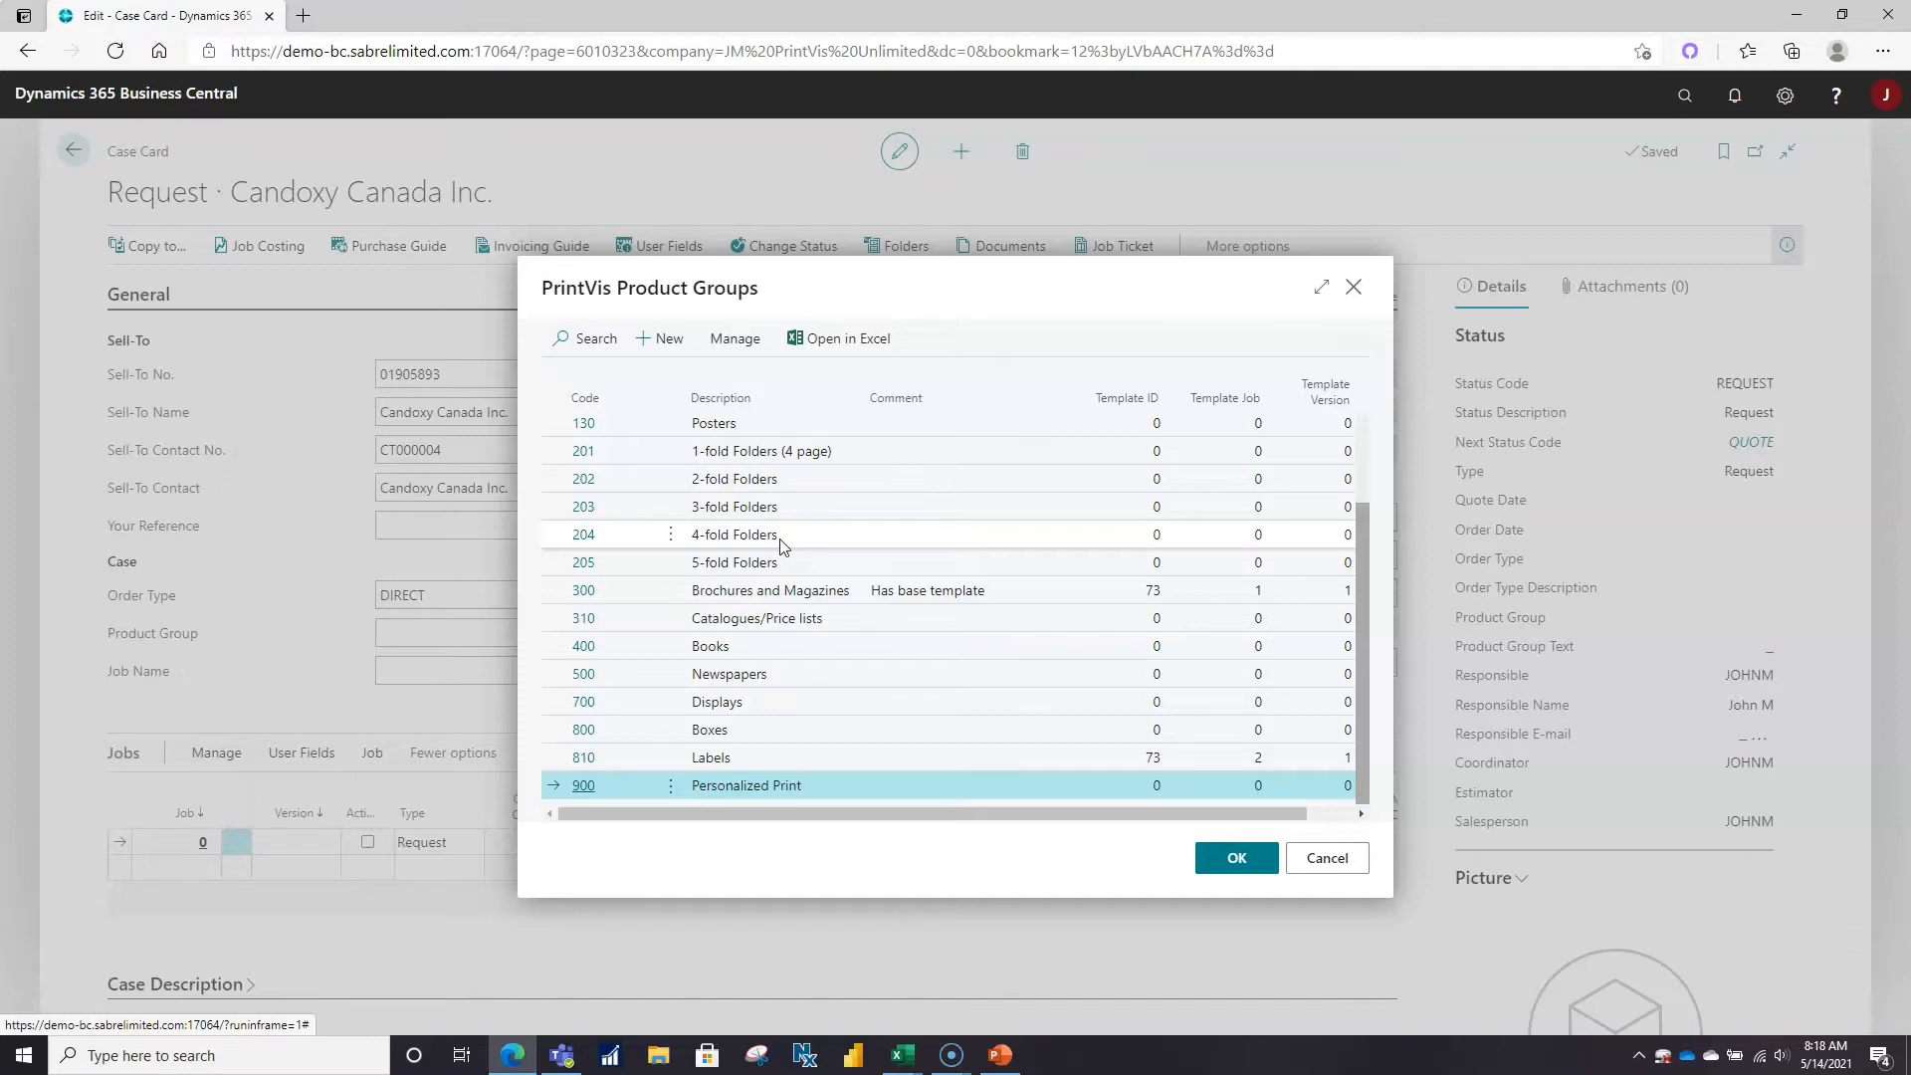
pyautogui.click(786, 600)
pyautogui.click(1252, 857)
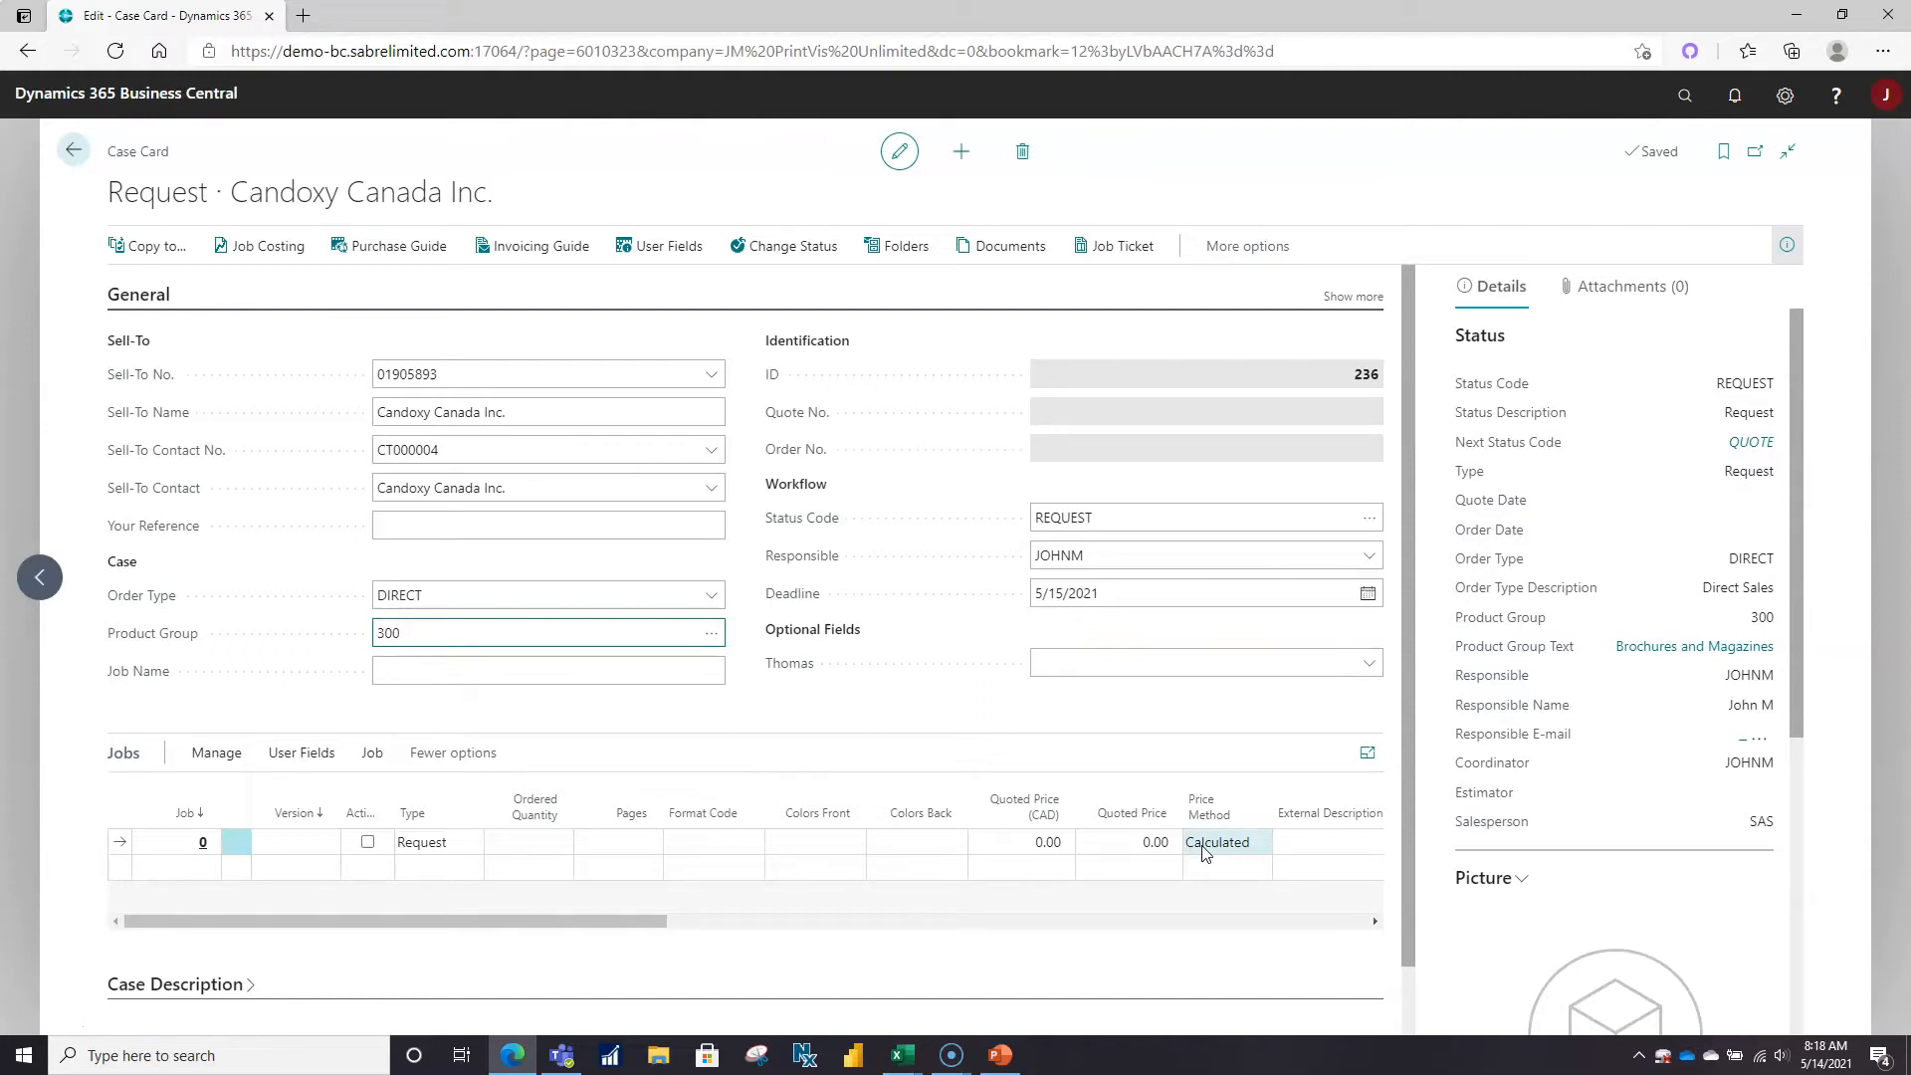
pyautogui.click(686, 665)
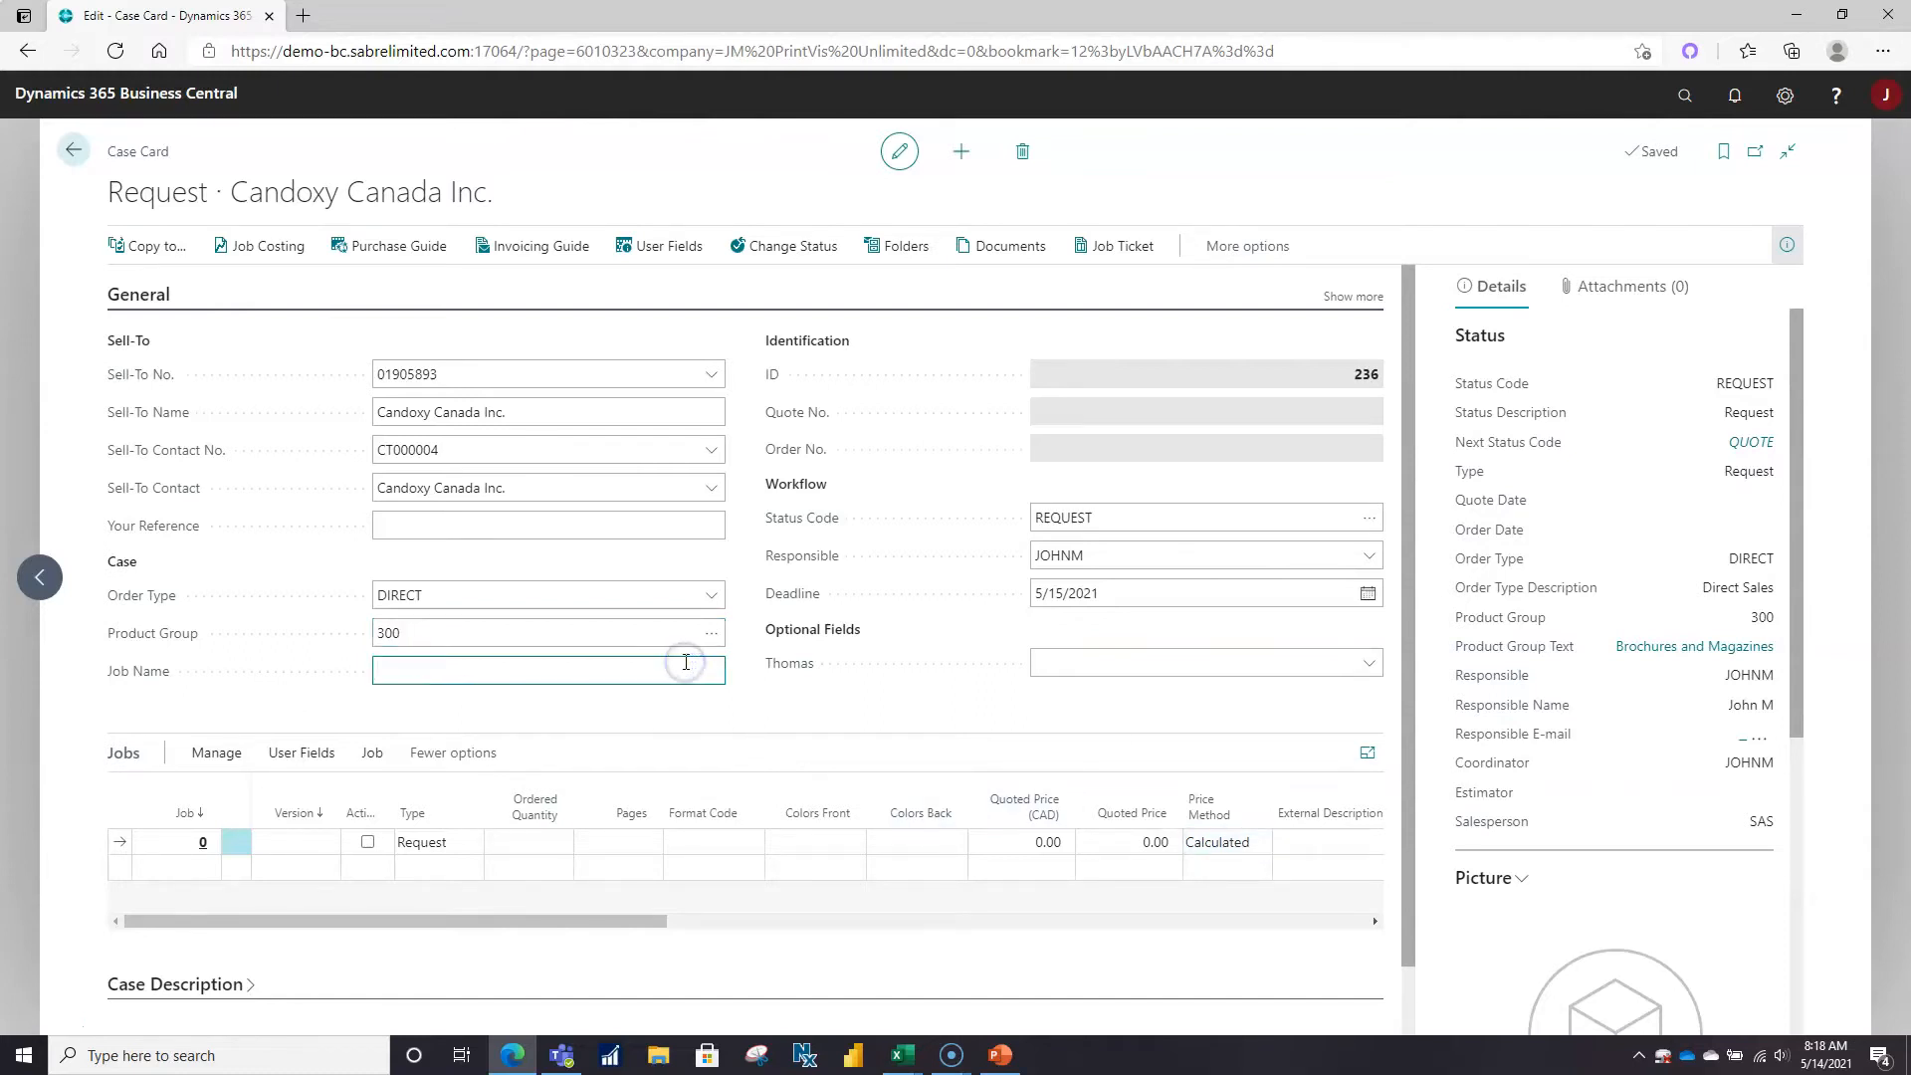
pyautogui.write('Sabre Walkthru Job in PV')
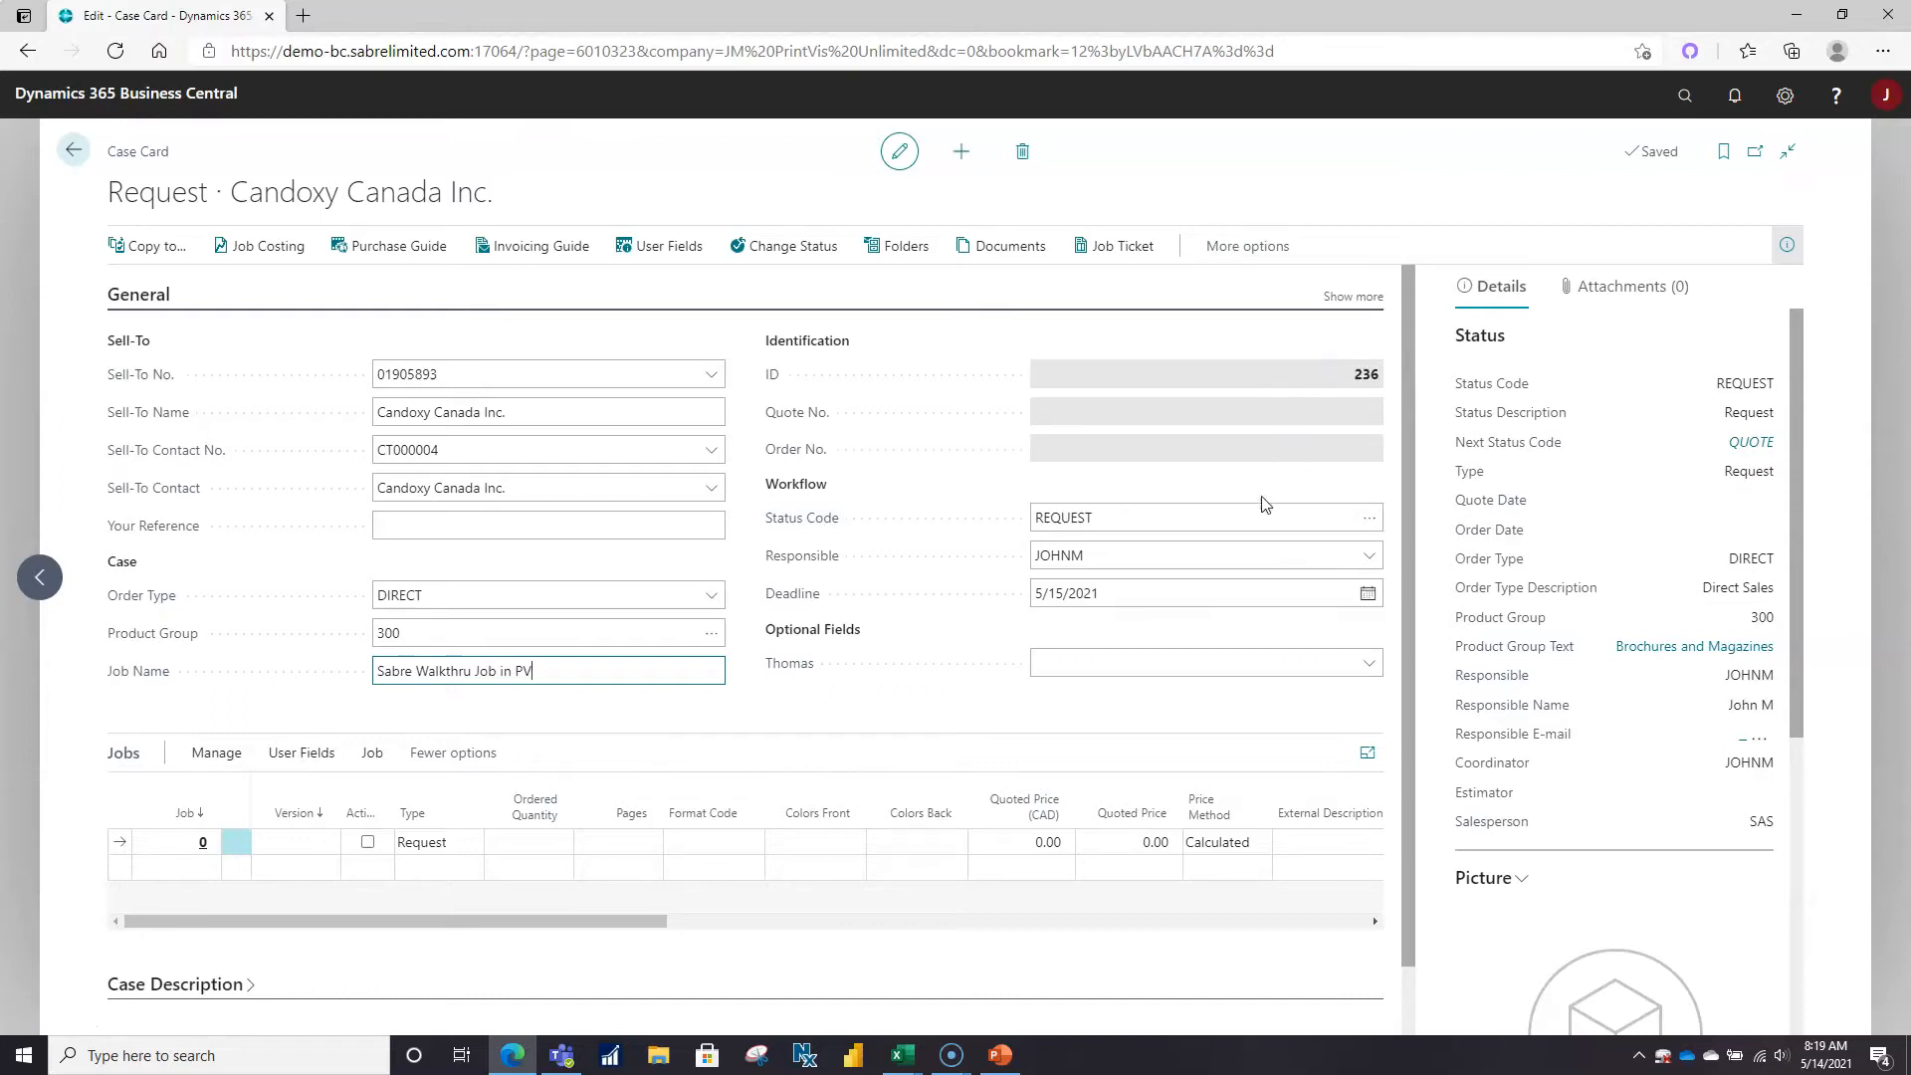
# Review the PrintVis status codes available for the case without choosing a different one.
pyautogui.click(1372, 525)
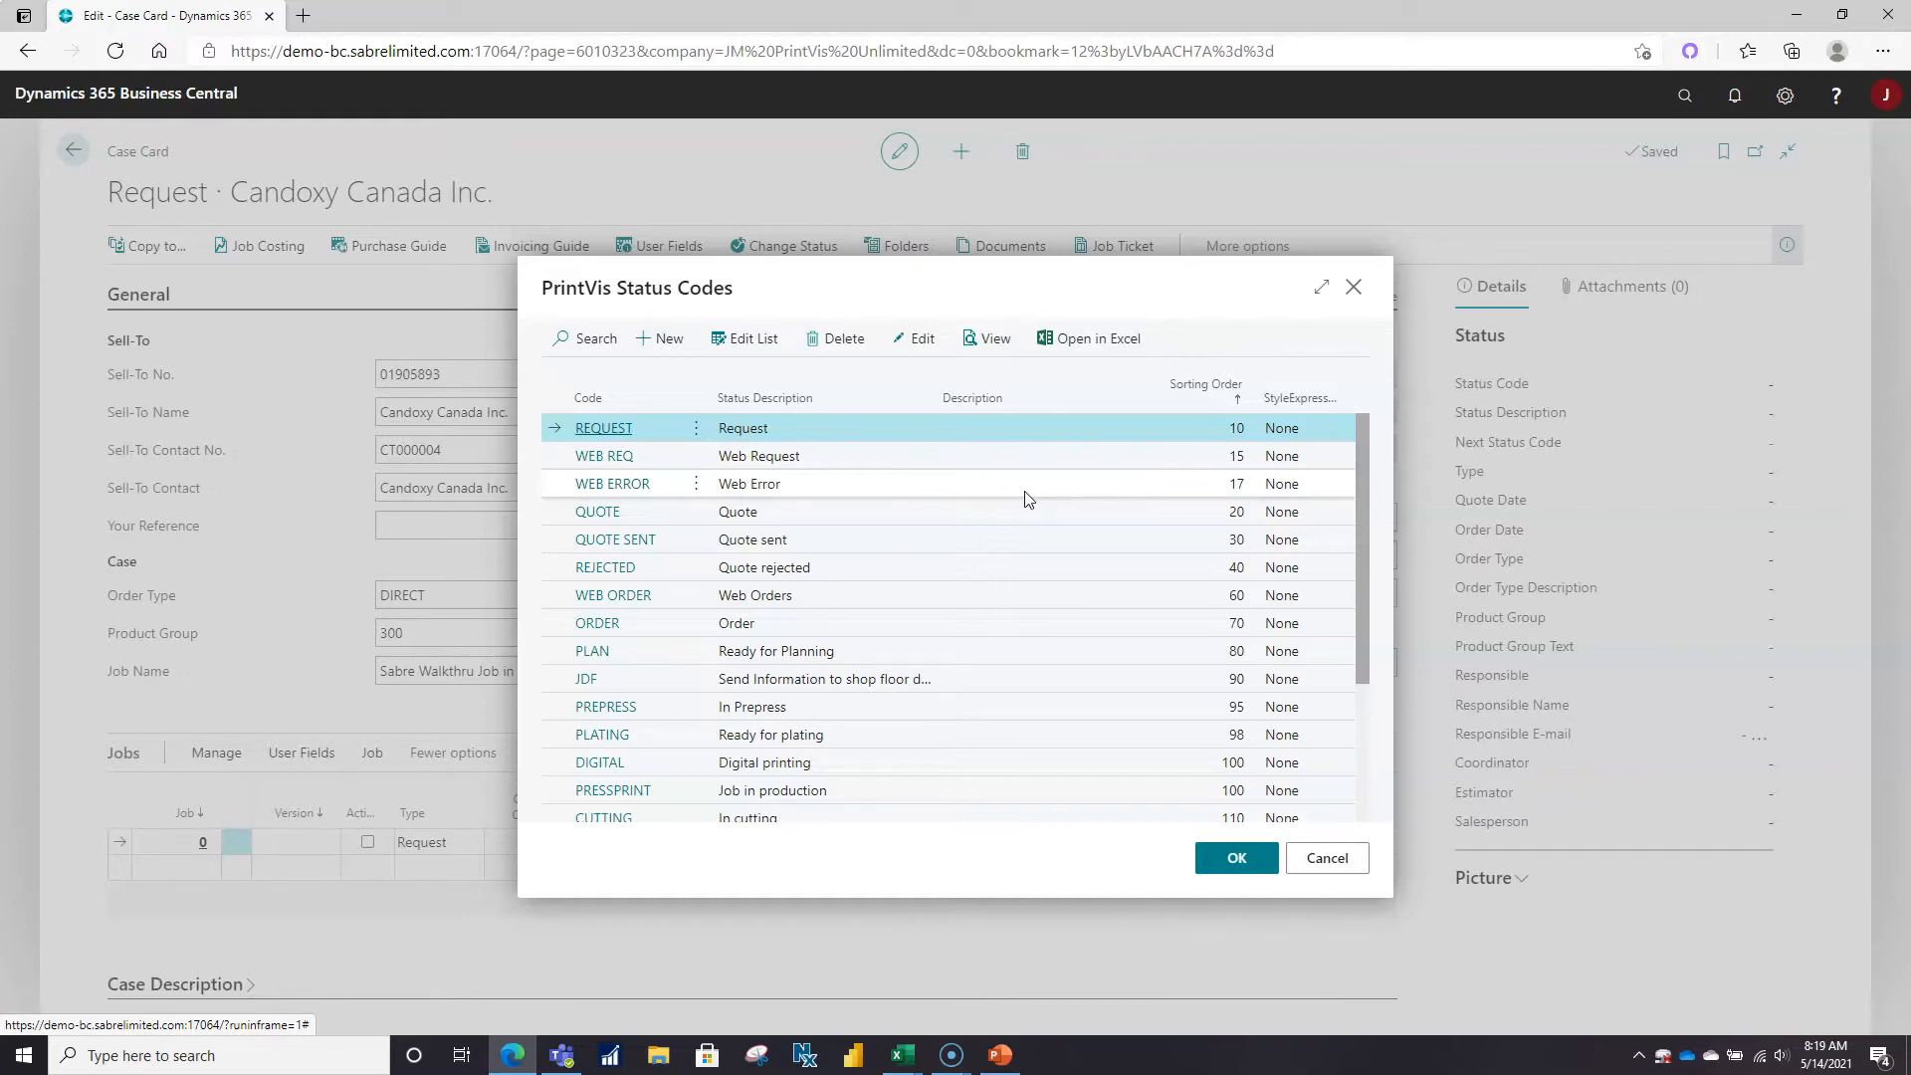
pyautogui.click(1341, 864)
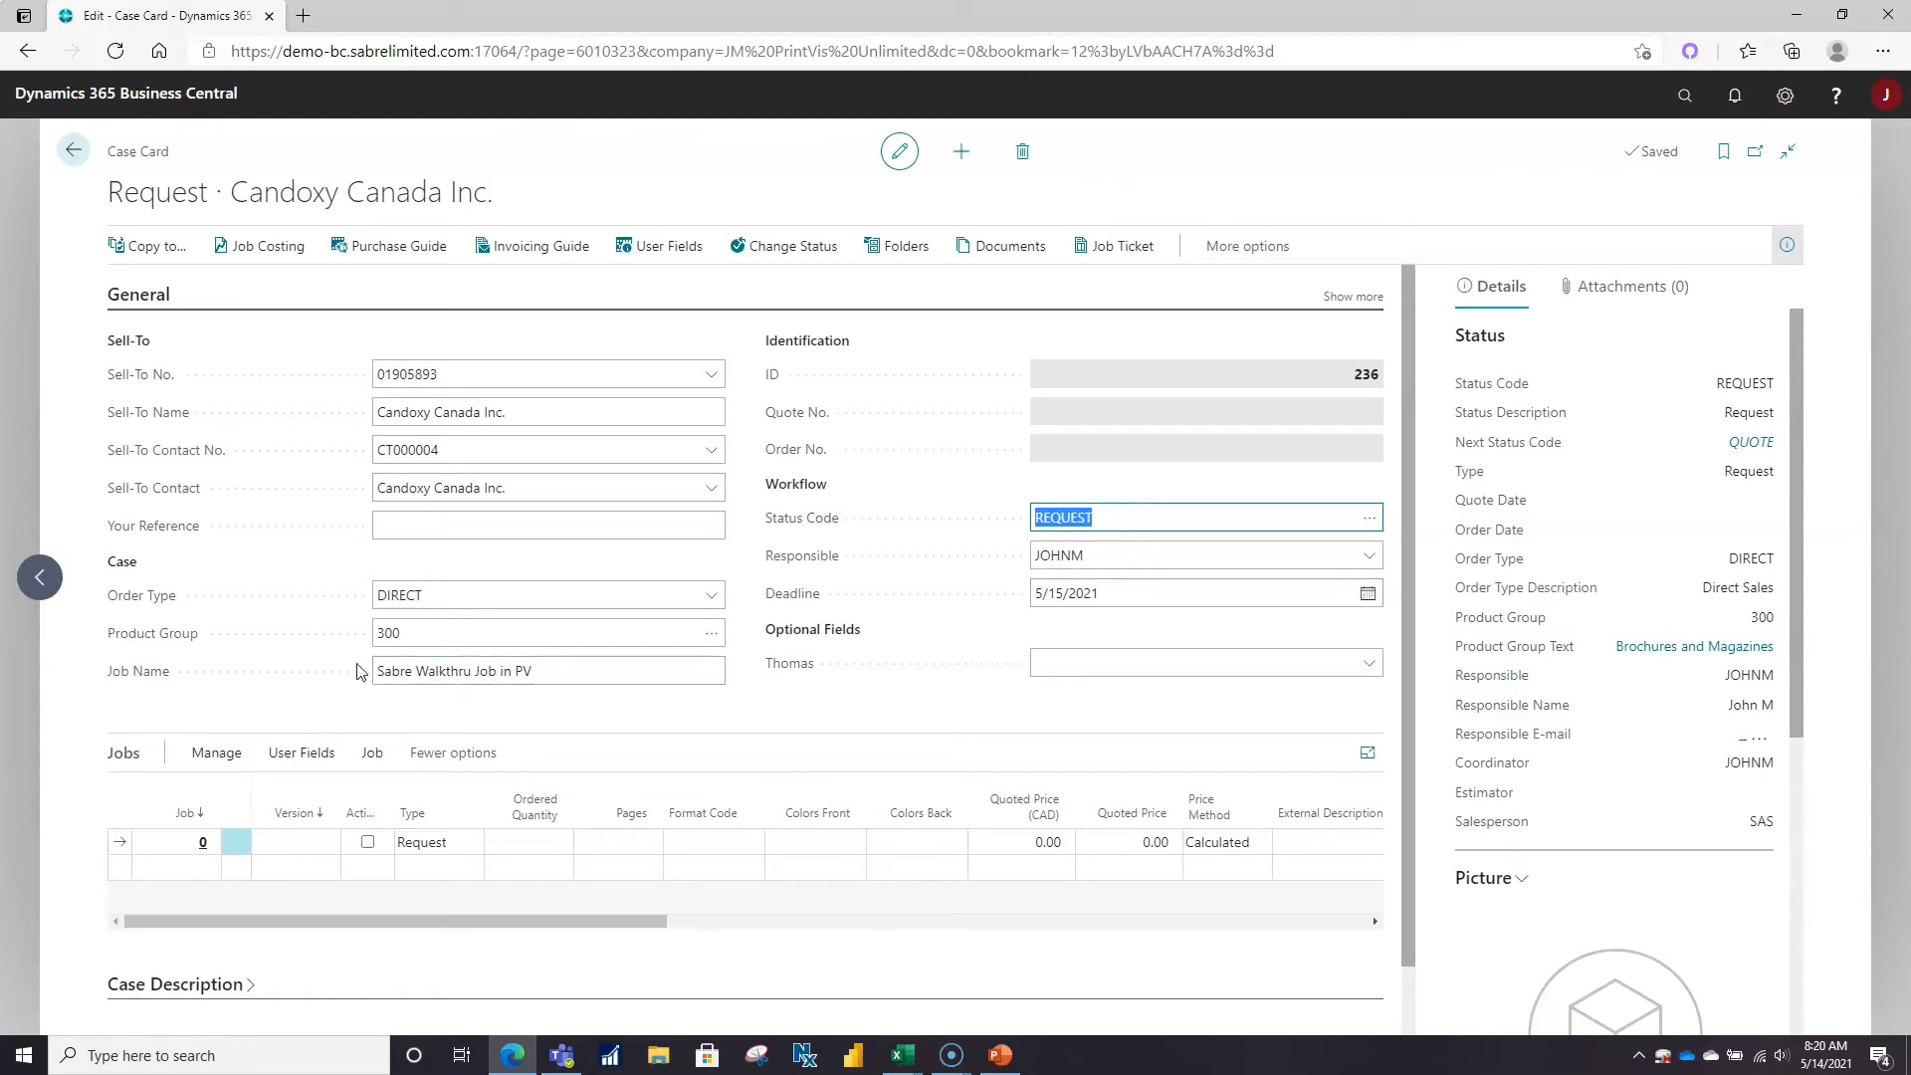
# Create the first job line on the case and set its number of pages to 40.
pyautogui.click(166, 853)
pyautogui.press('Tab')
pyautogui.press('Tab')
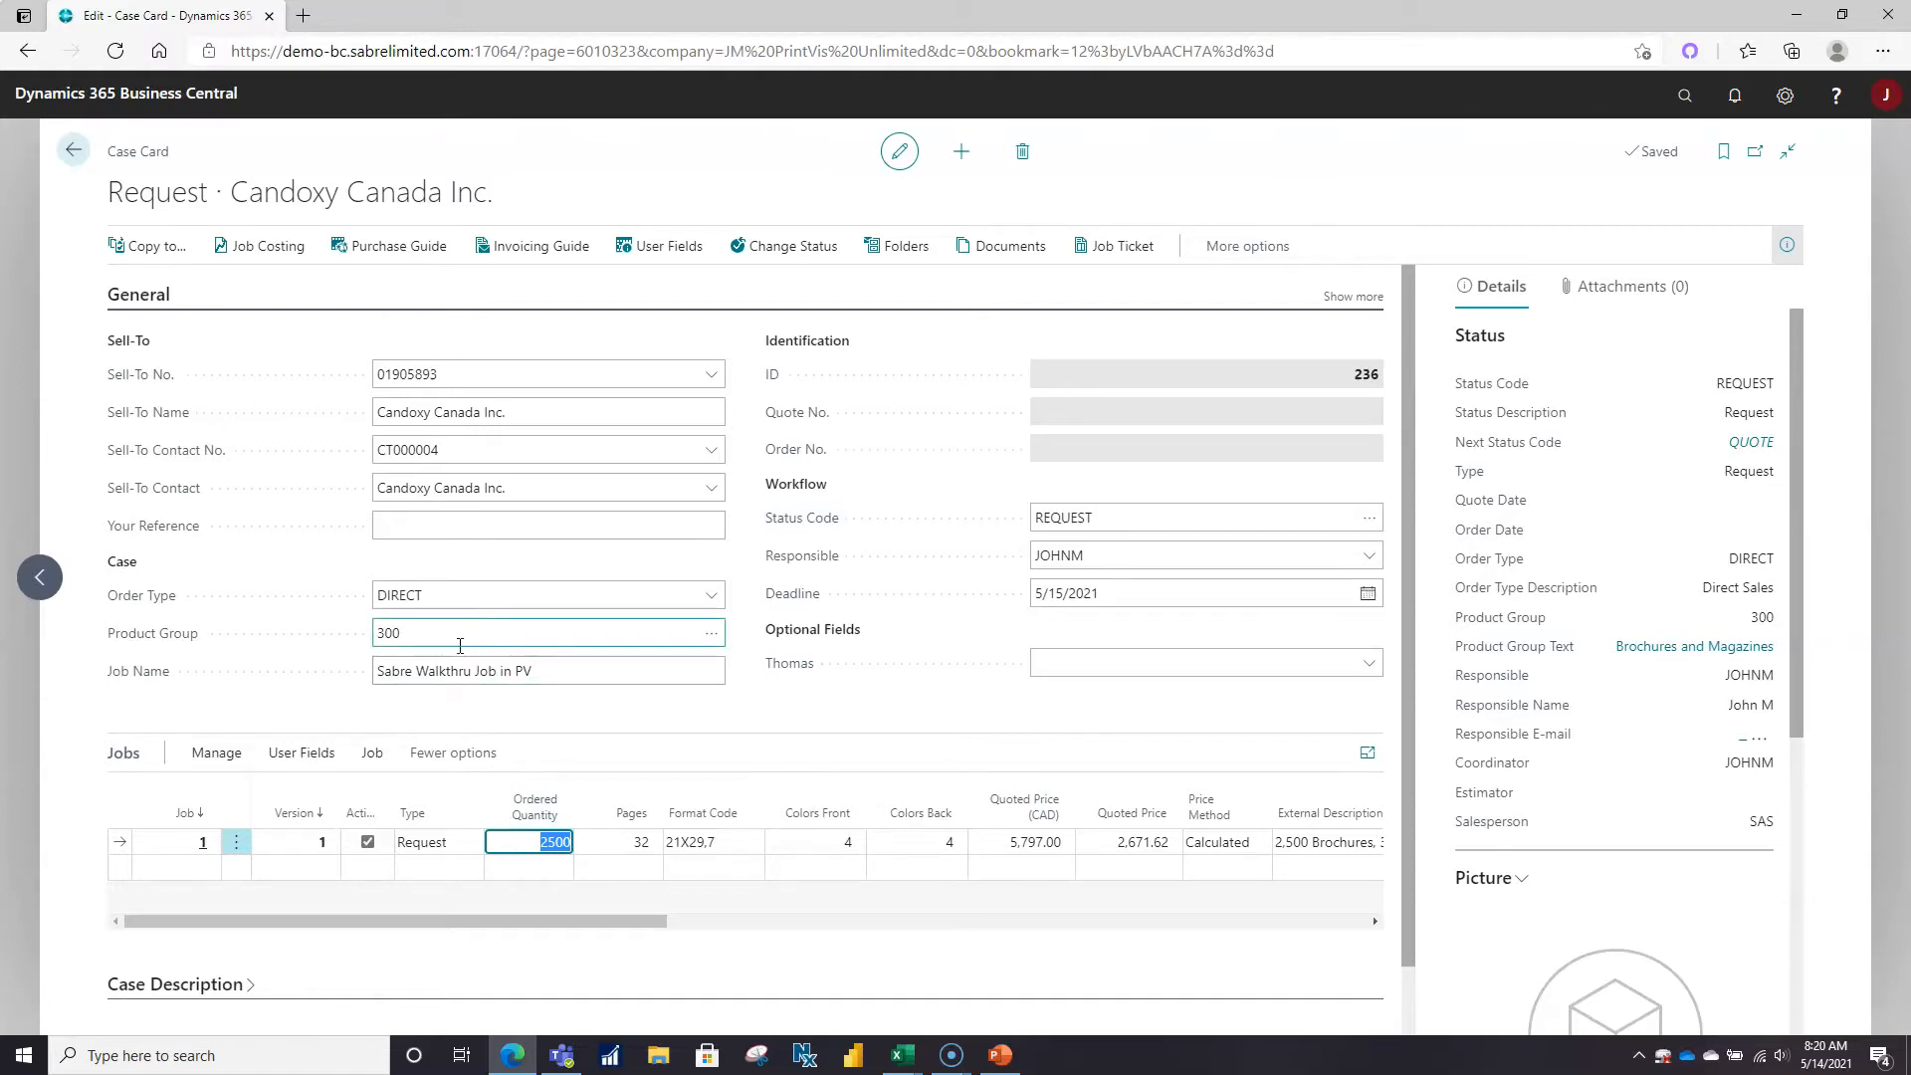
pyautogui.click(621, 842)
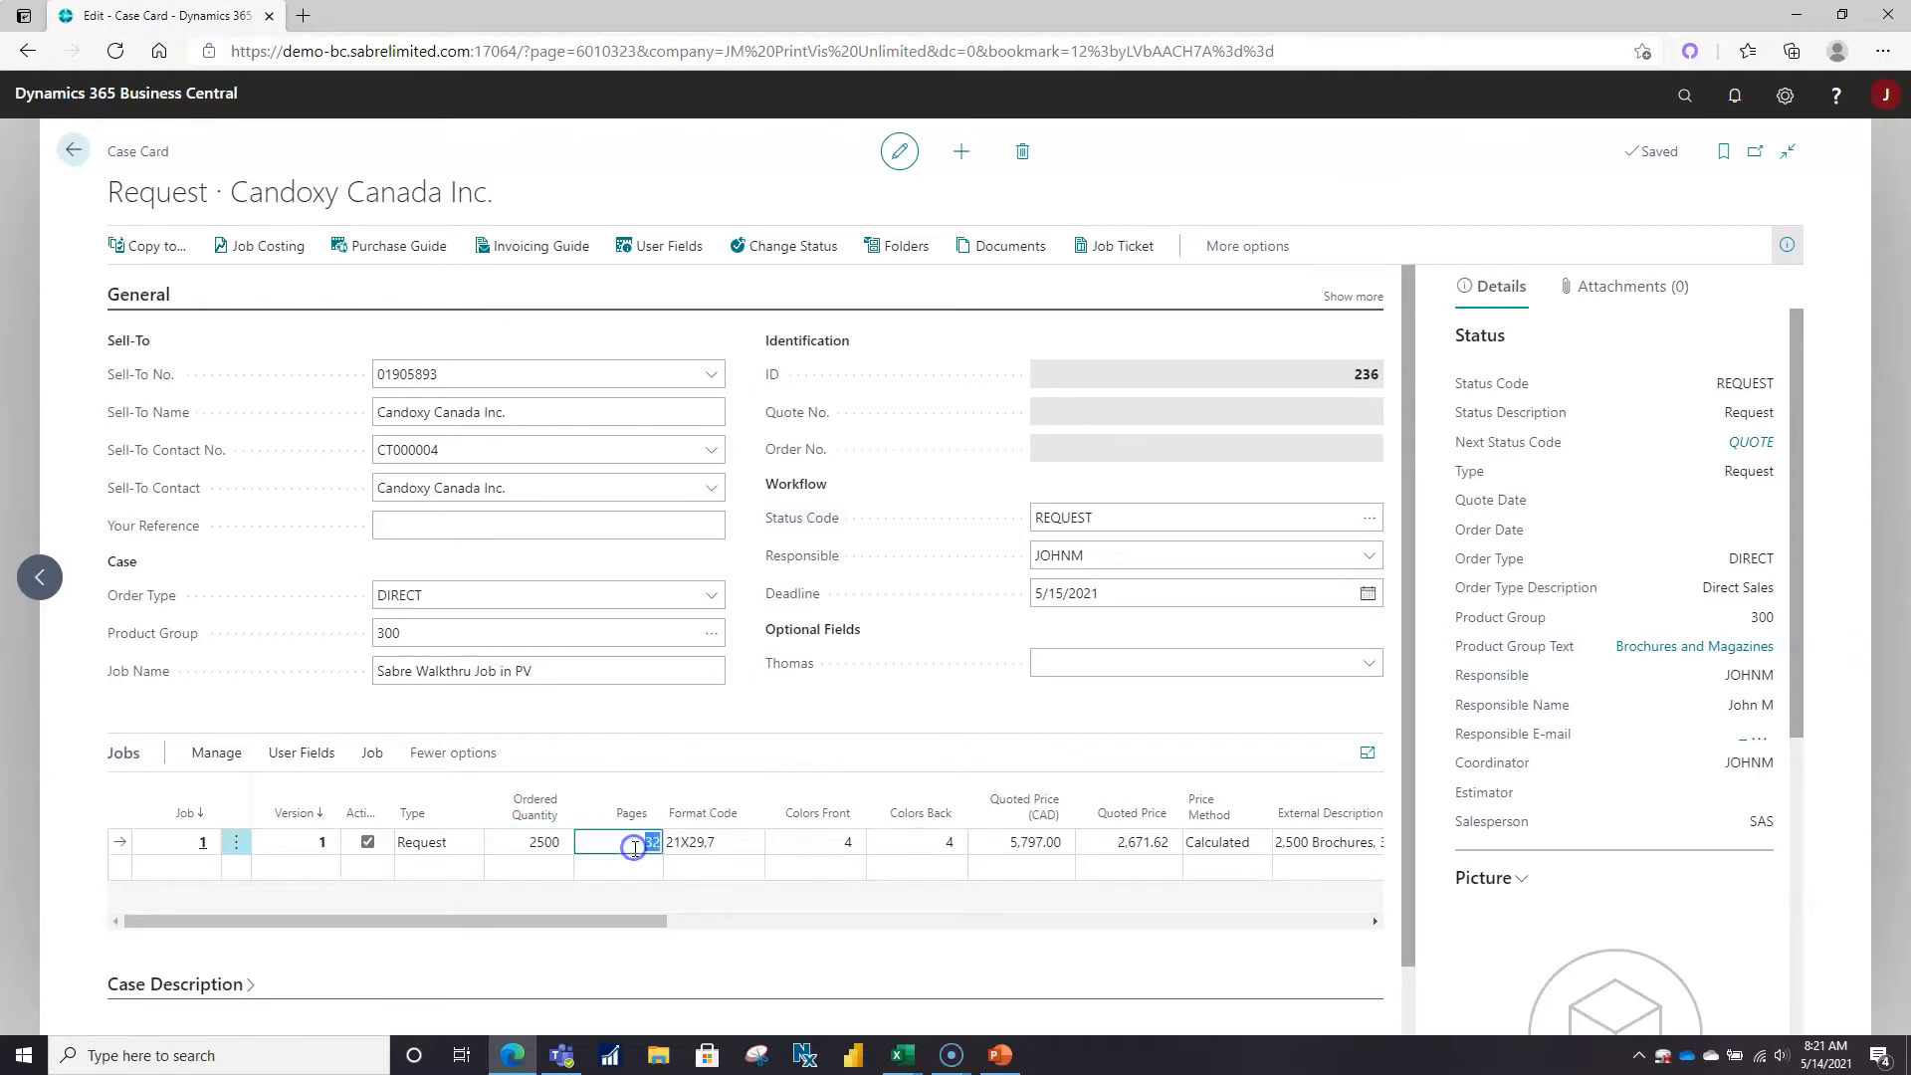
pyautogui.write('40')
pyautogui.press('Tab')
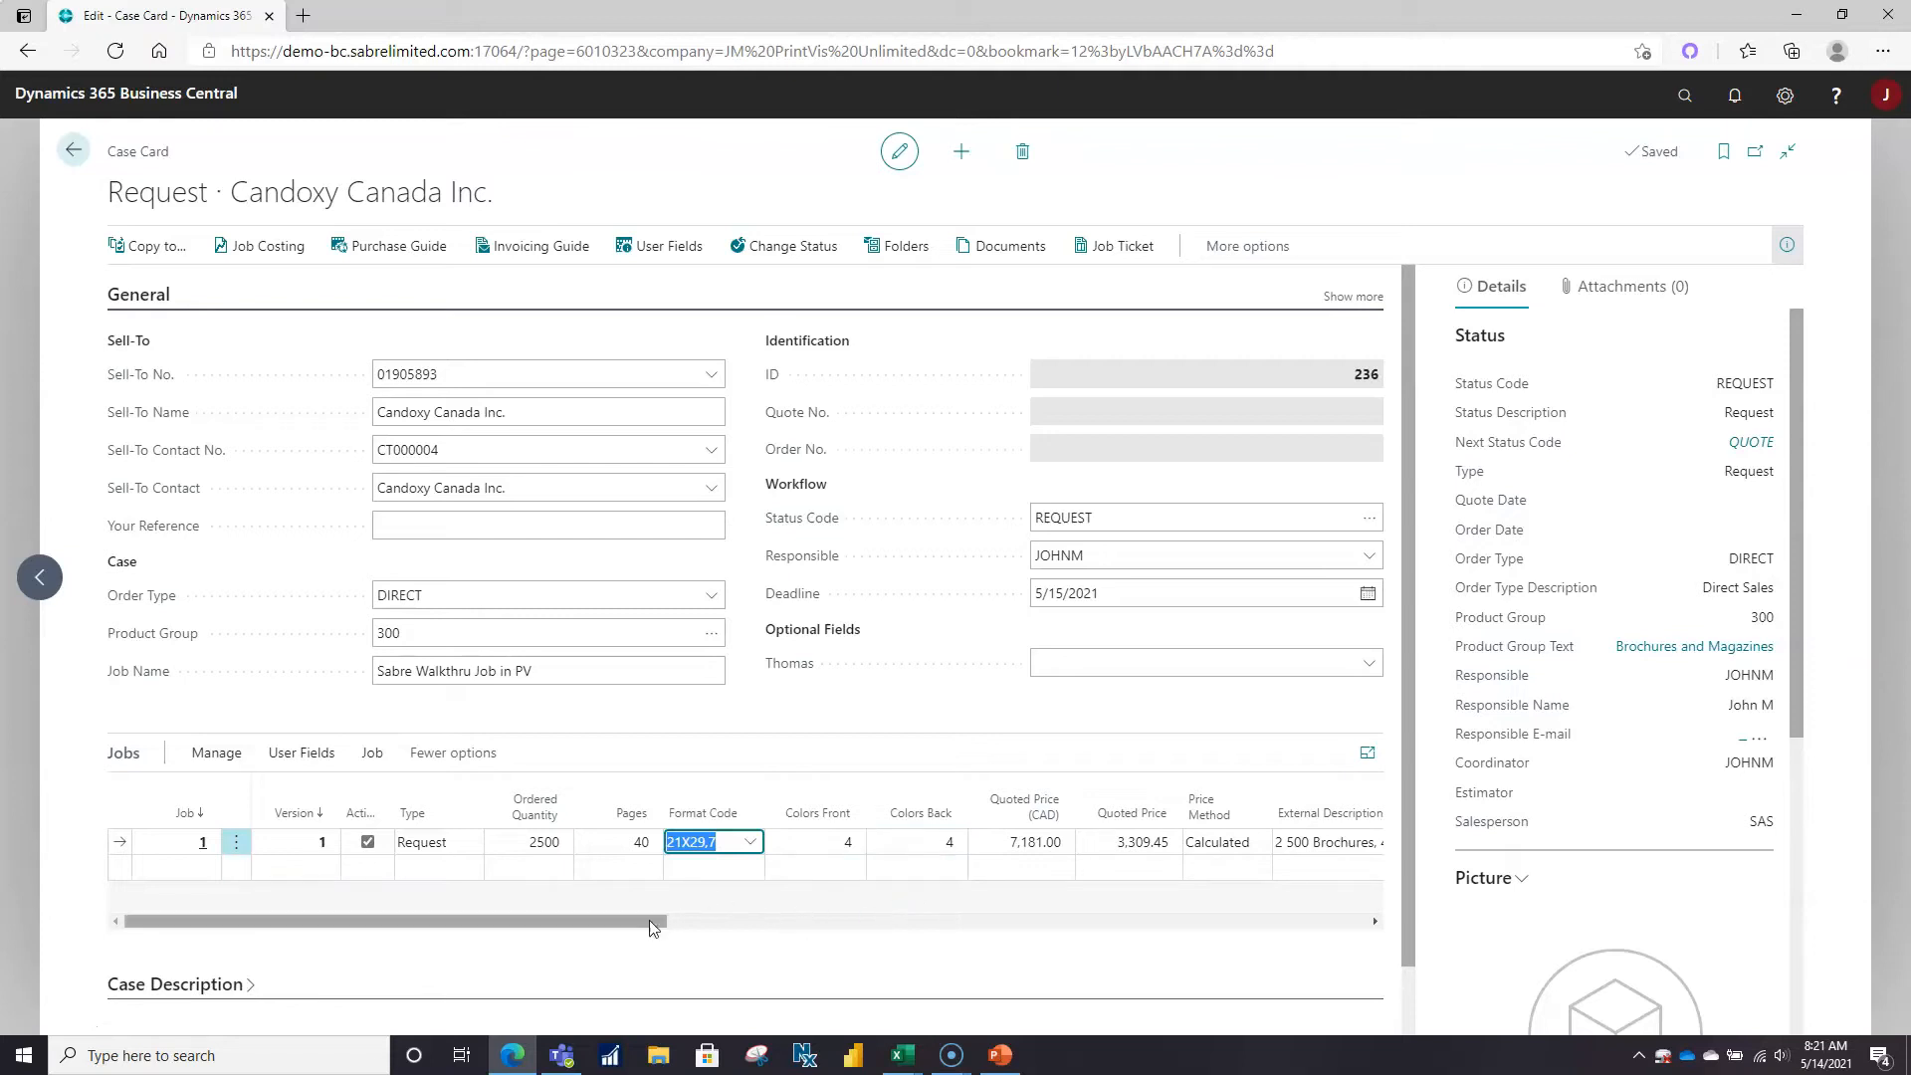
# Examine the Brochures and Magazines job templates offered for the job line's Template ID and the meaning of its Active column.
pyautogui.moveTo(648, 923); pyautogui.dragTo(1097, 954)
pyautogui.click(813, 844)
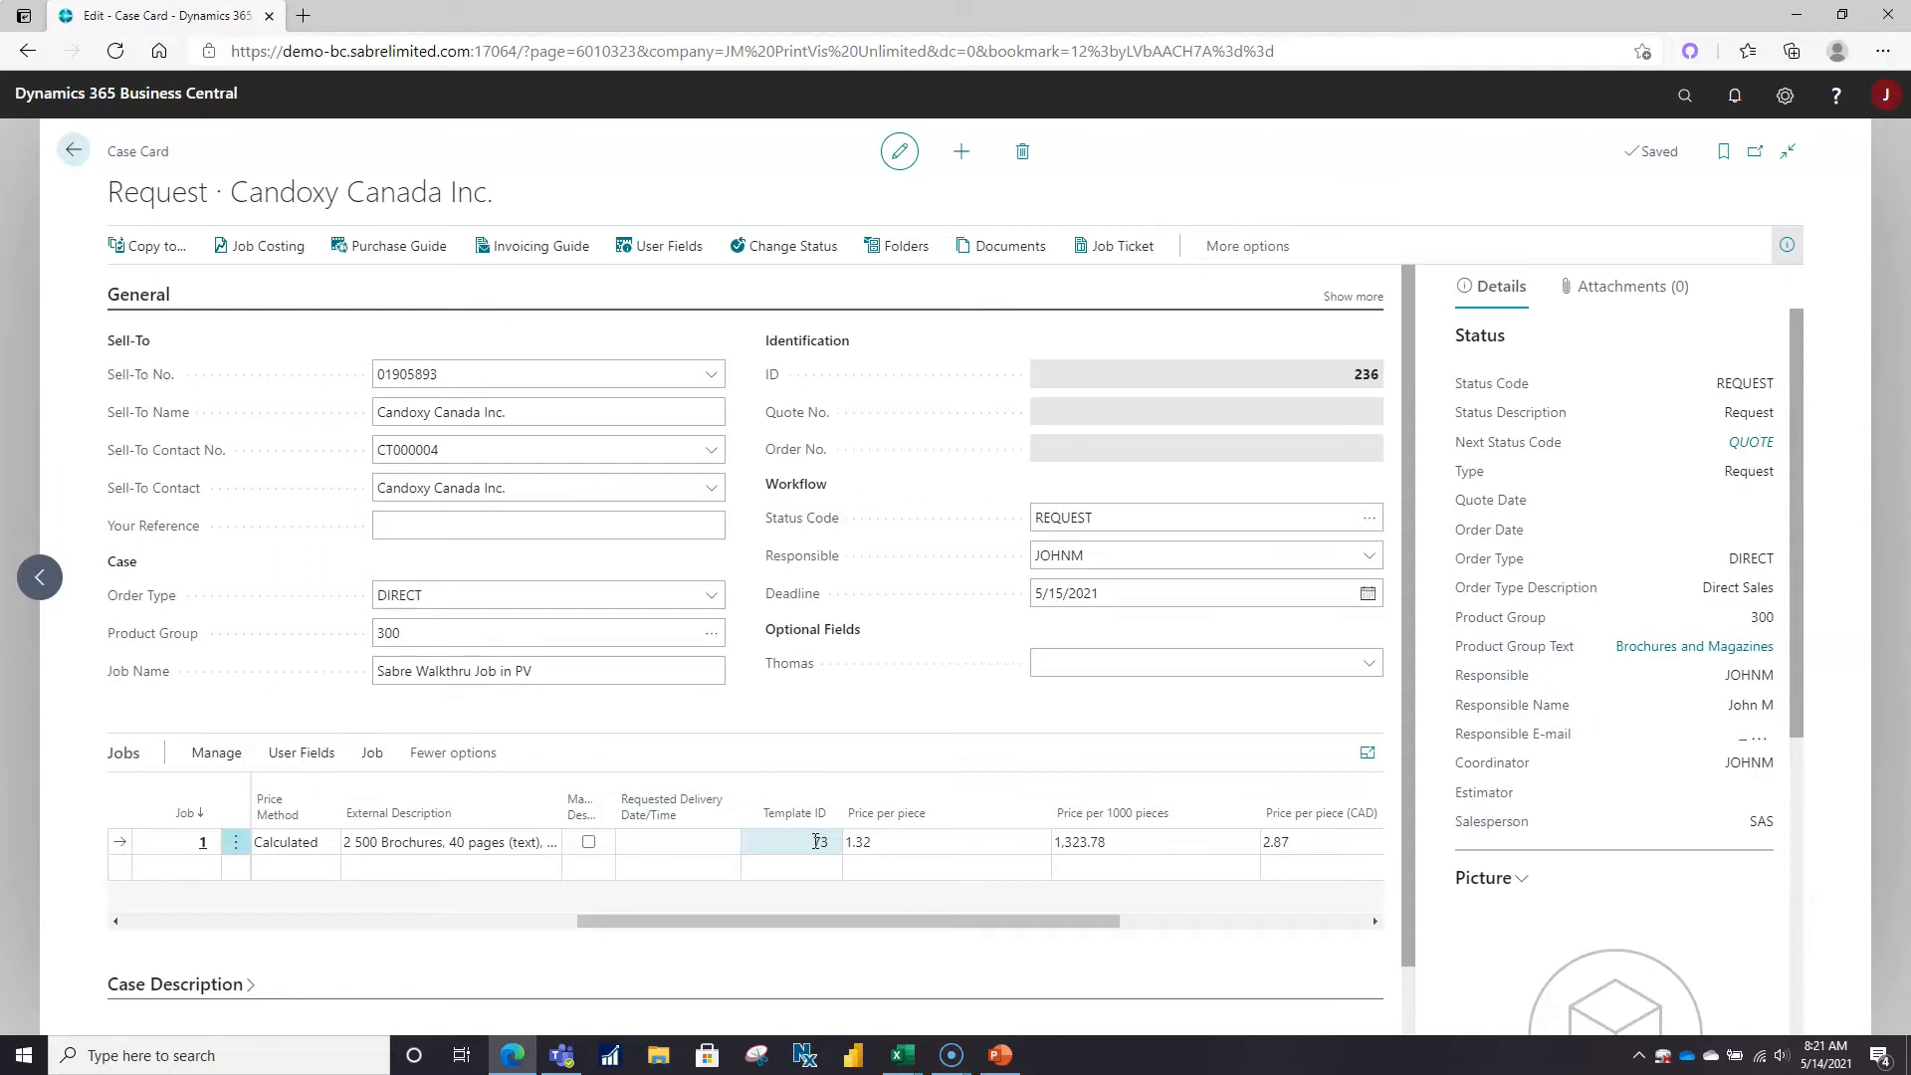
pyautogui.click(815, 842)
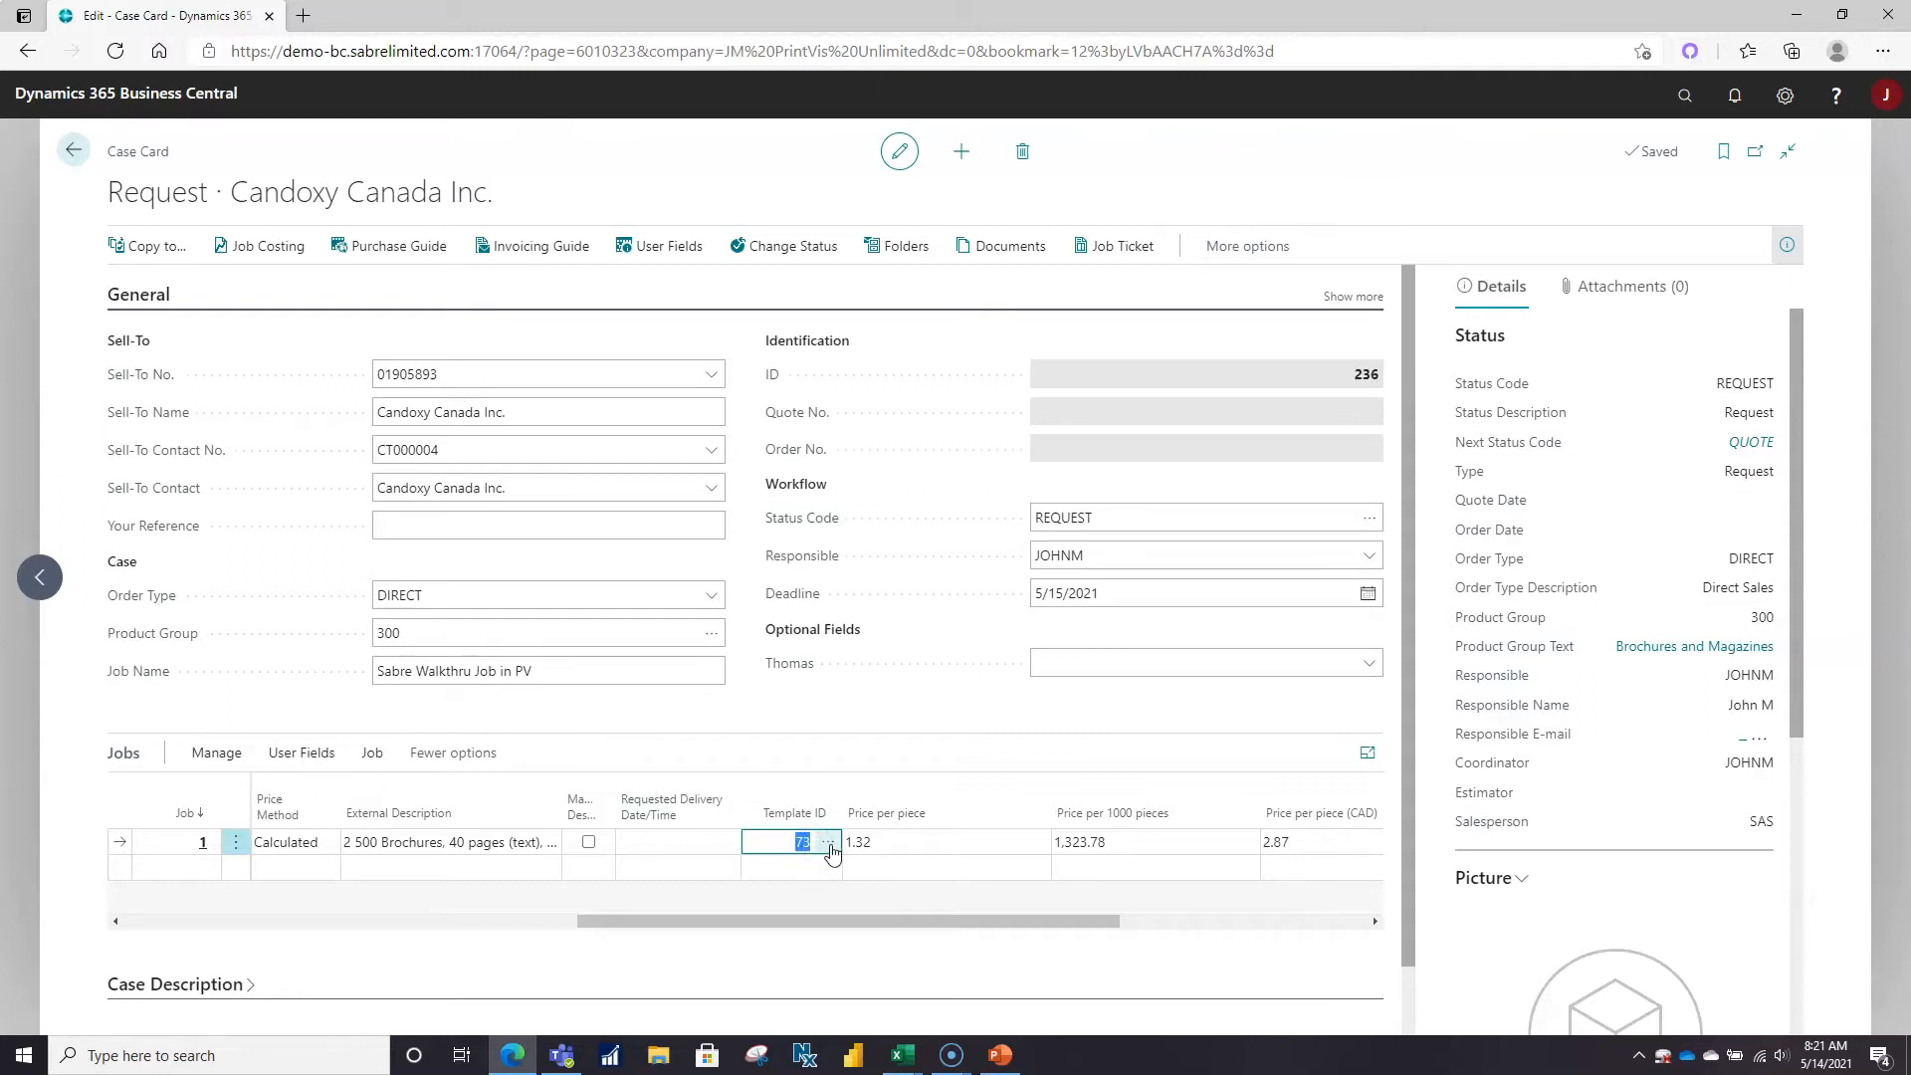
pyautogui.click(829, 845)
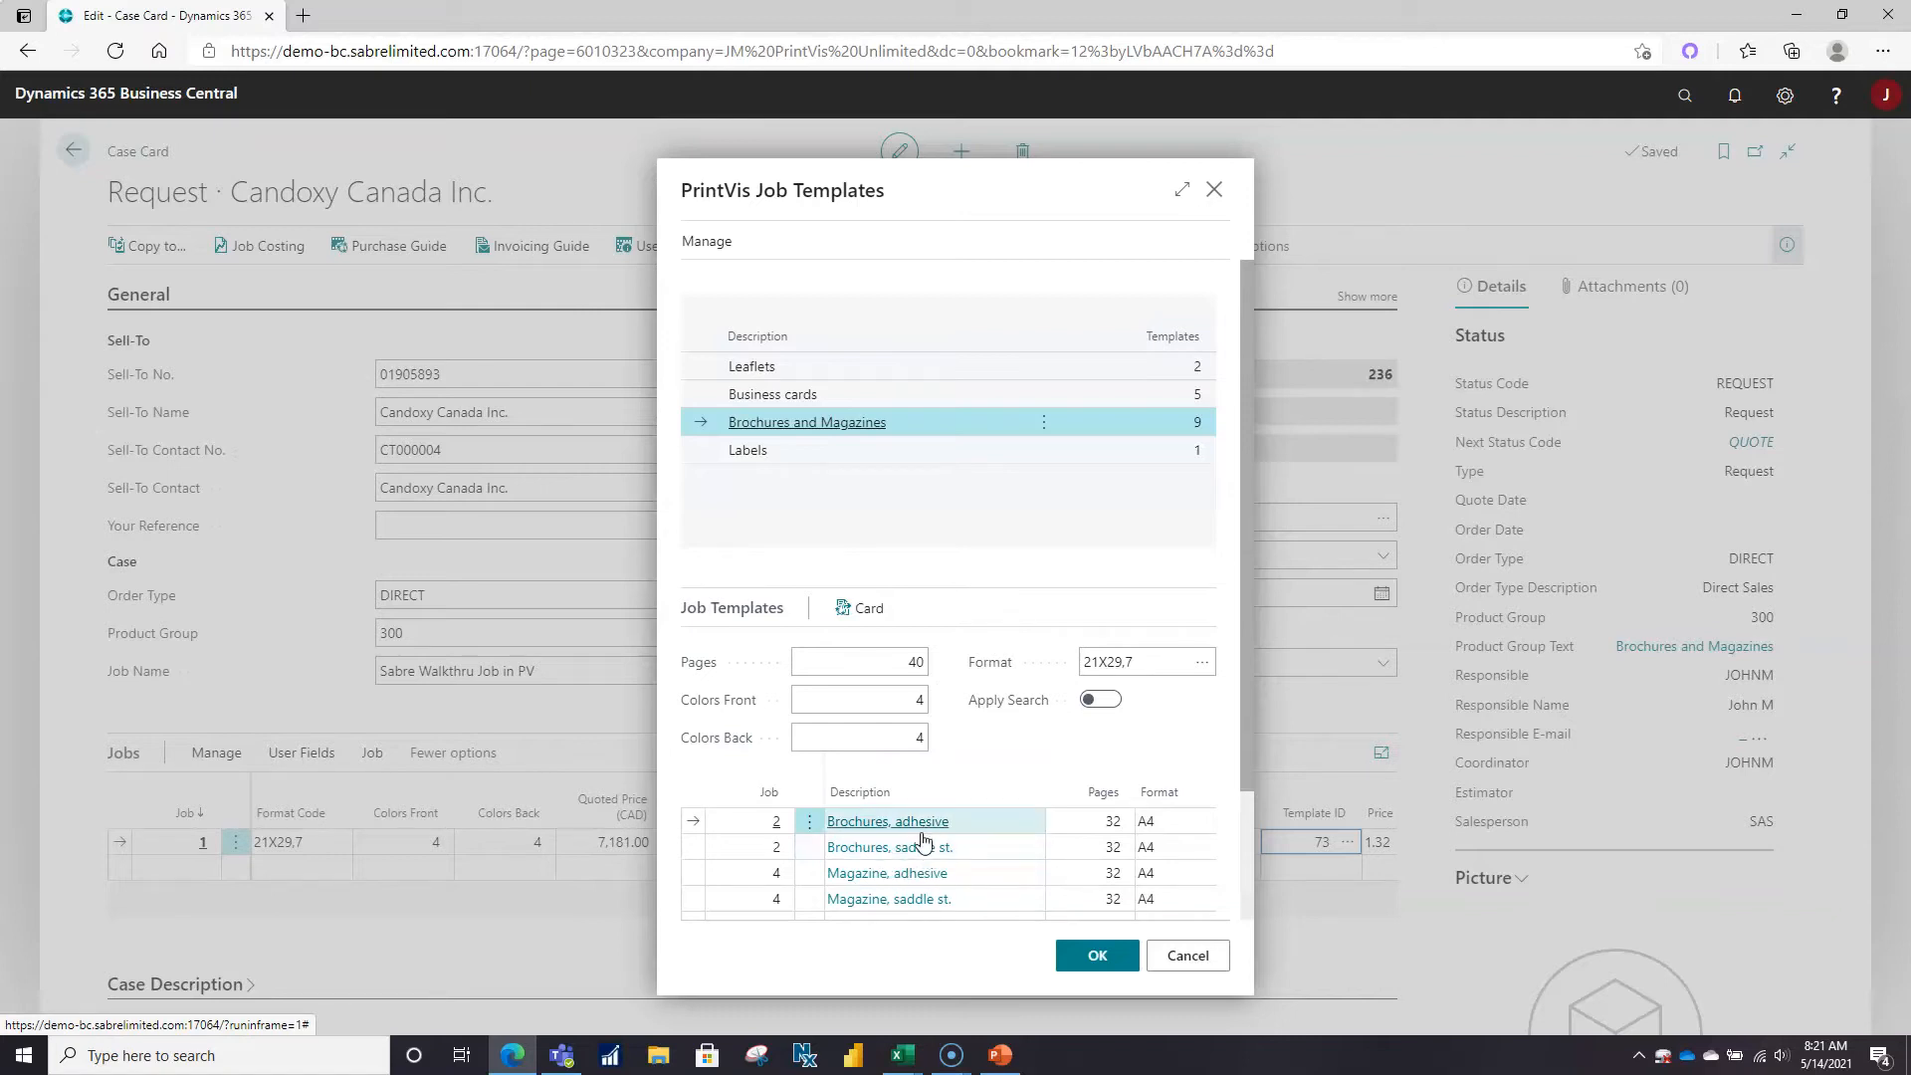
pyautogui.scroll(-5, 923, 841)
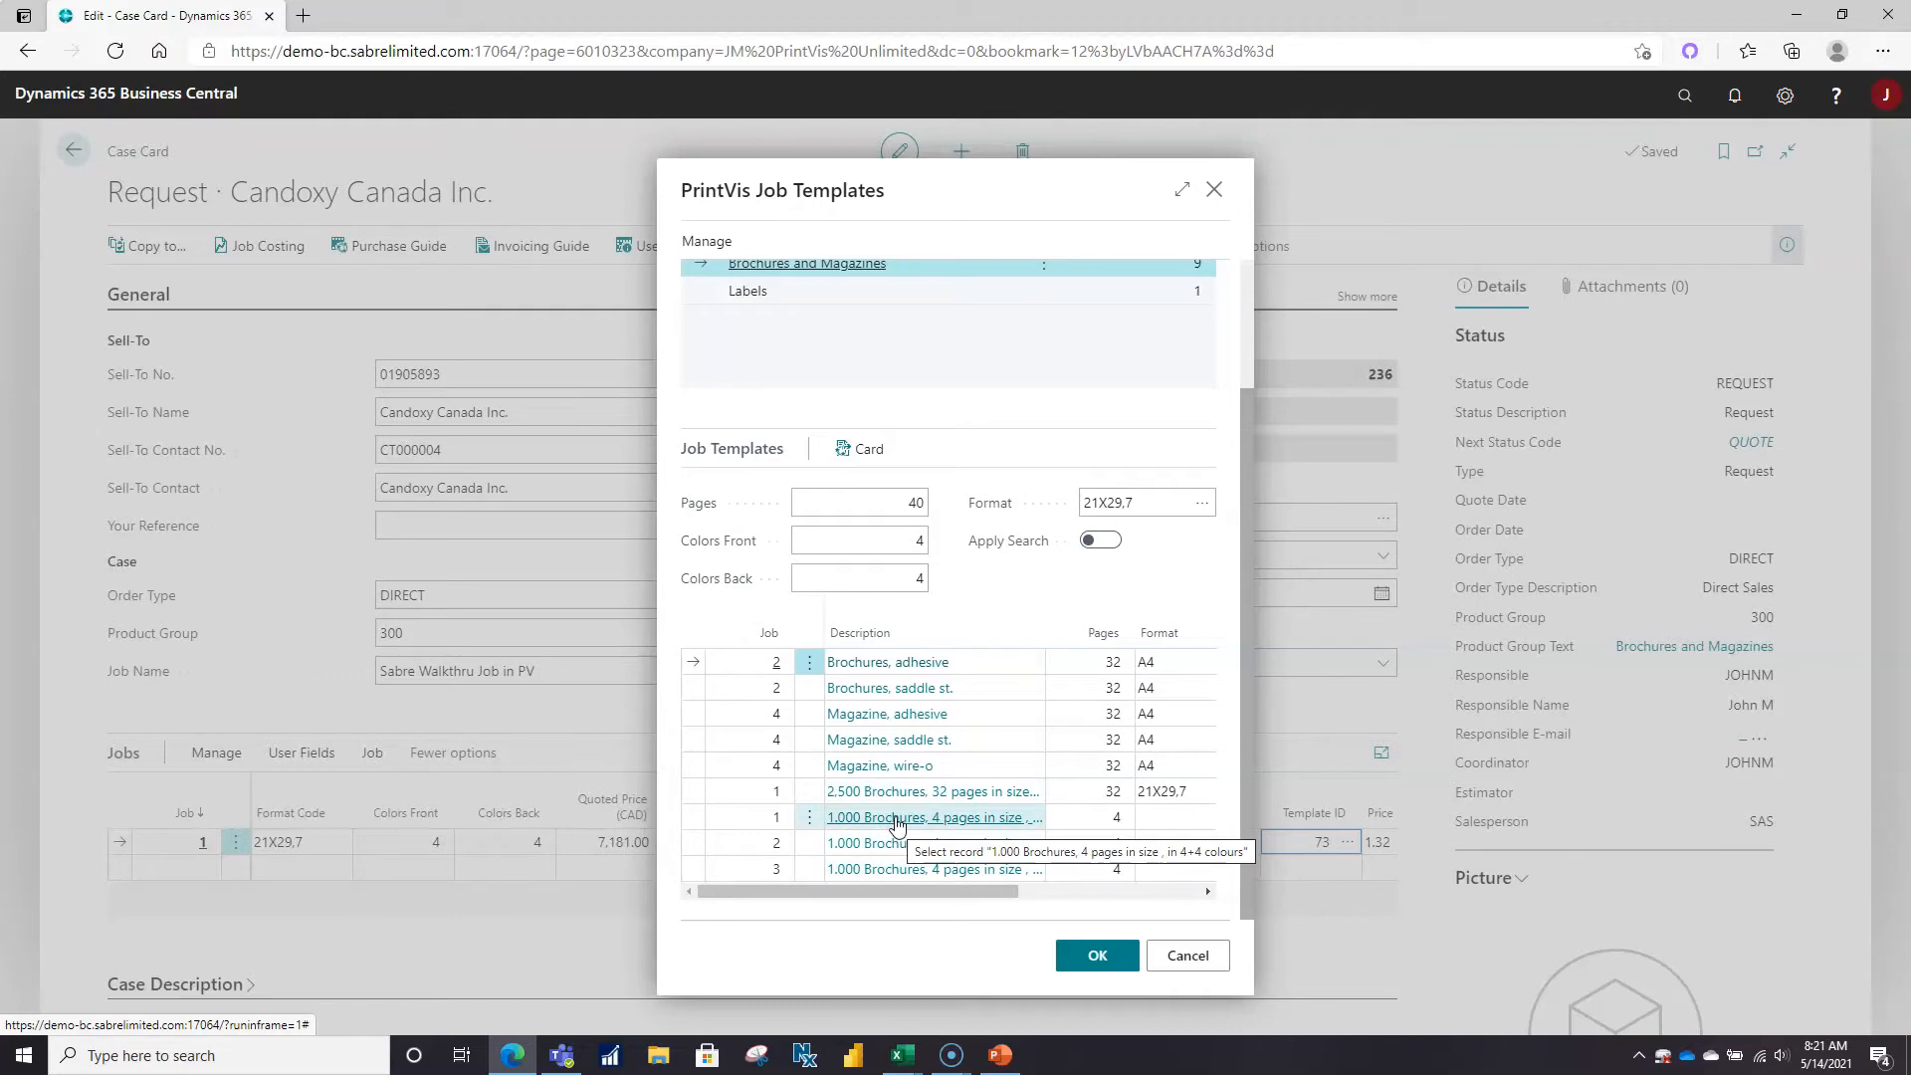
pyautogui.click(1199, 966)
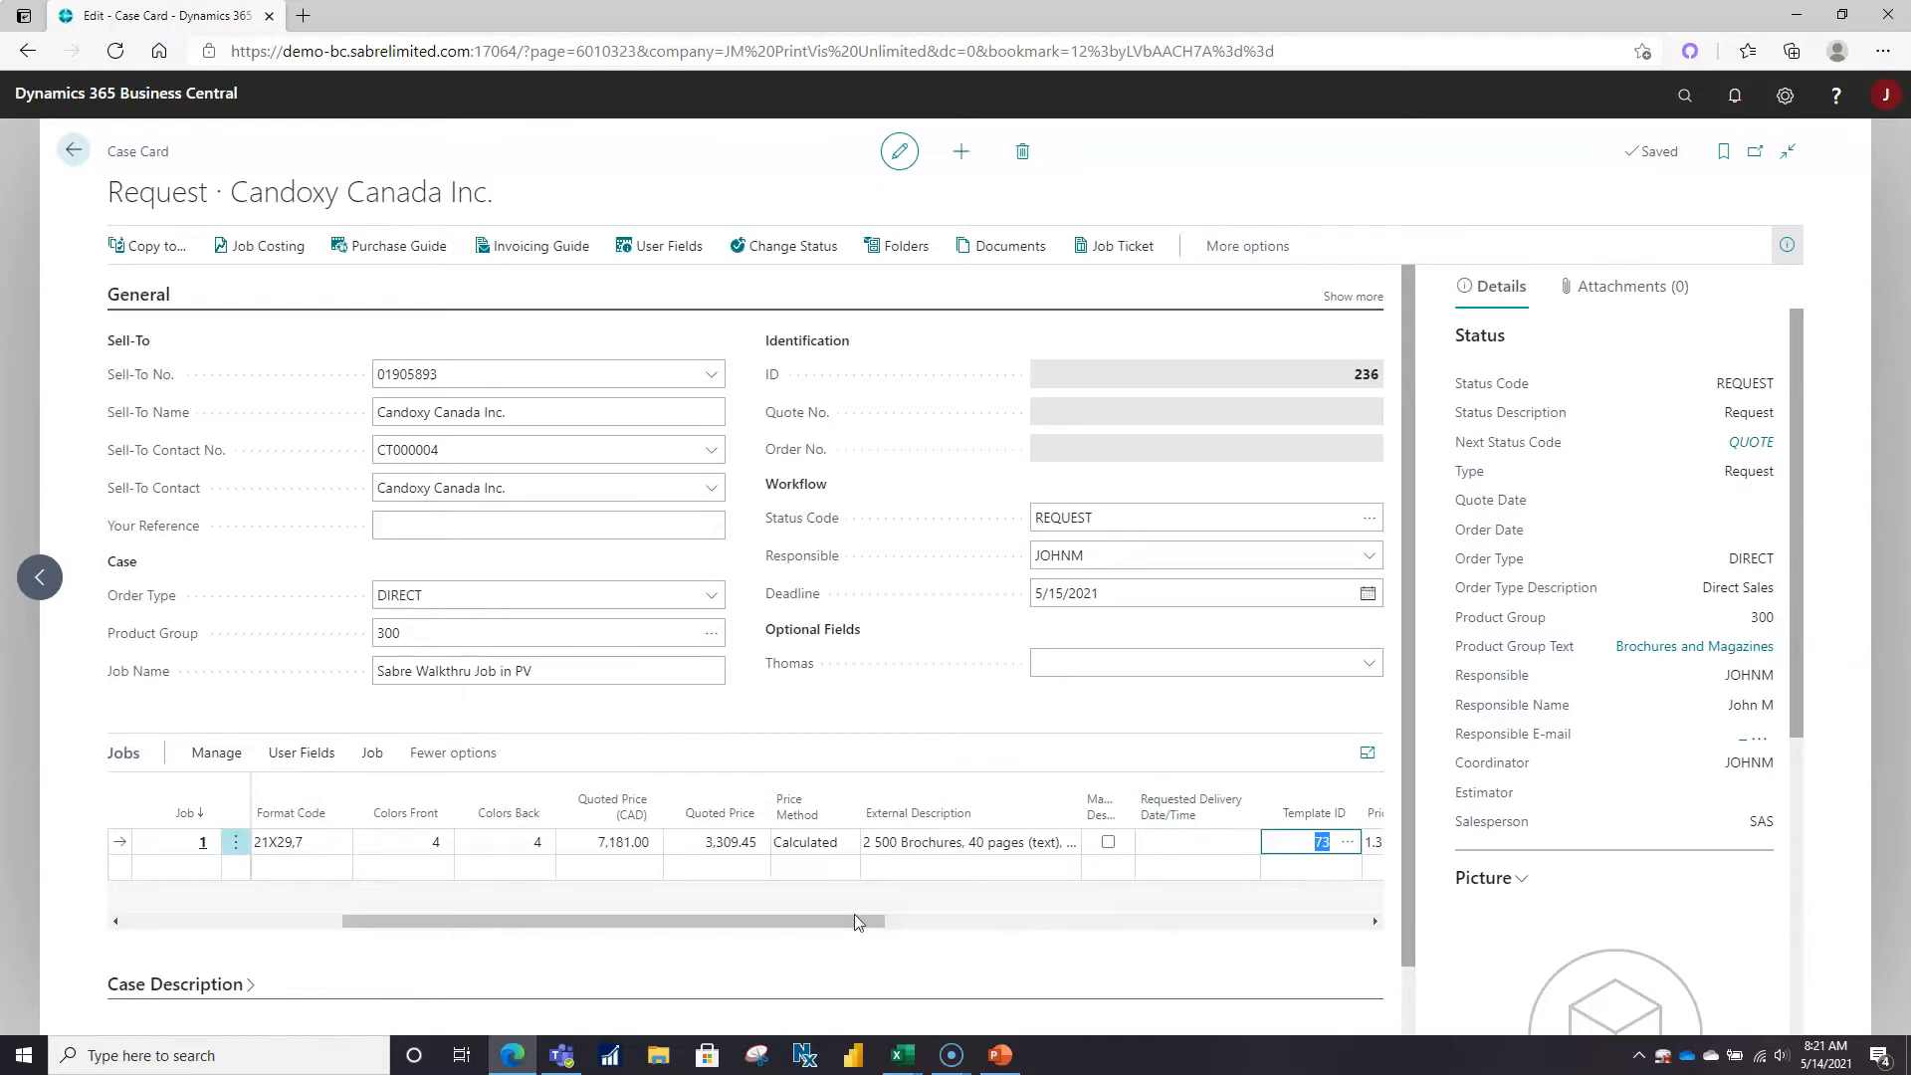
pyautogui.moveTo(853, 916); pyautogui.dragTo(388, 891)
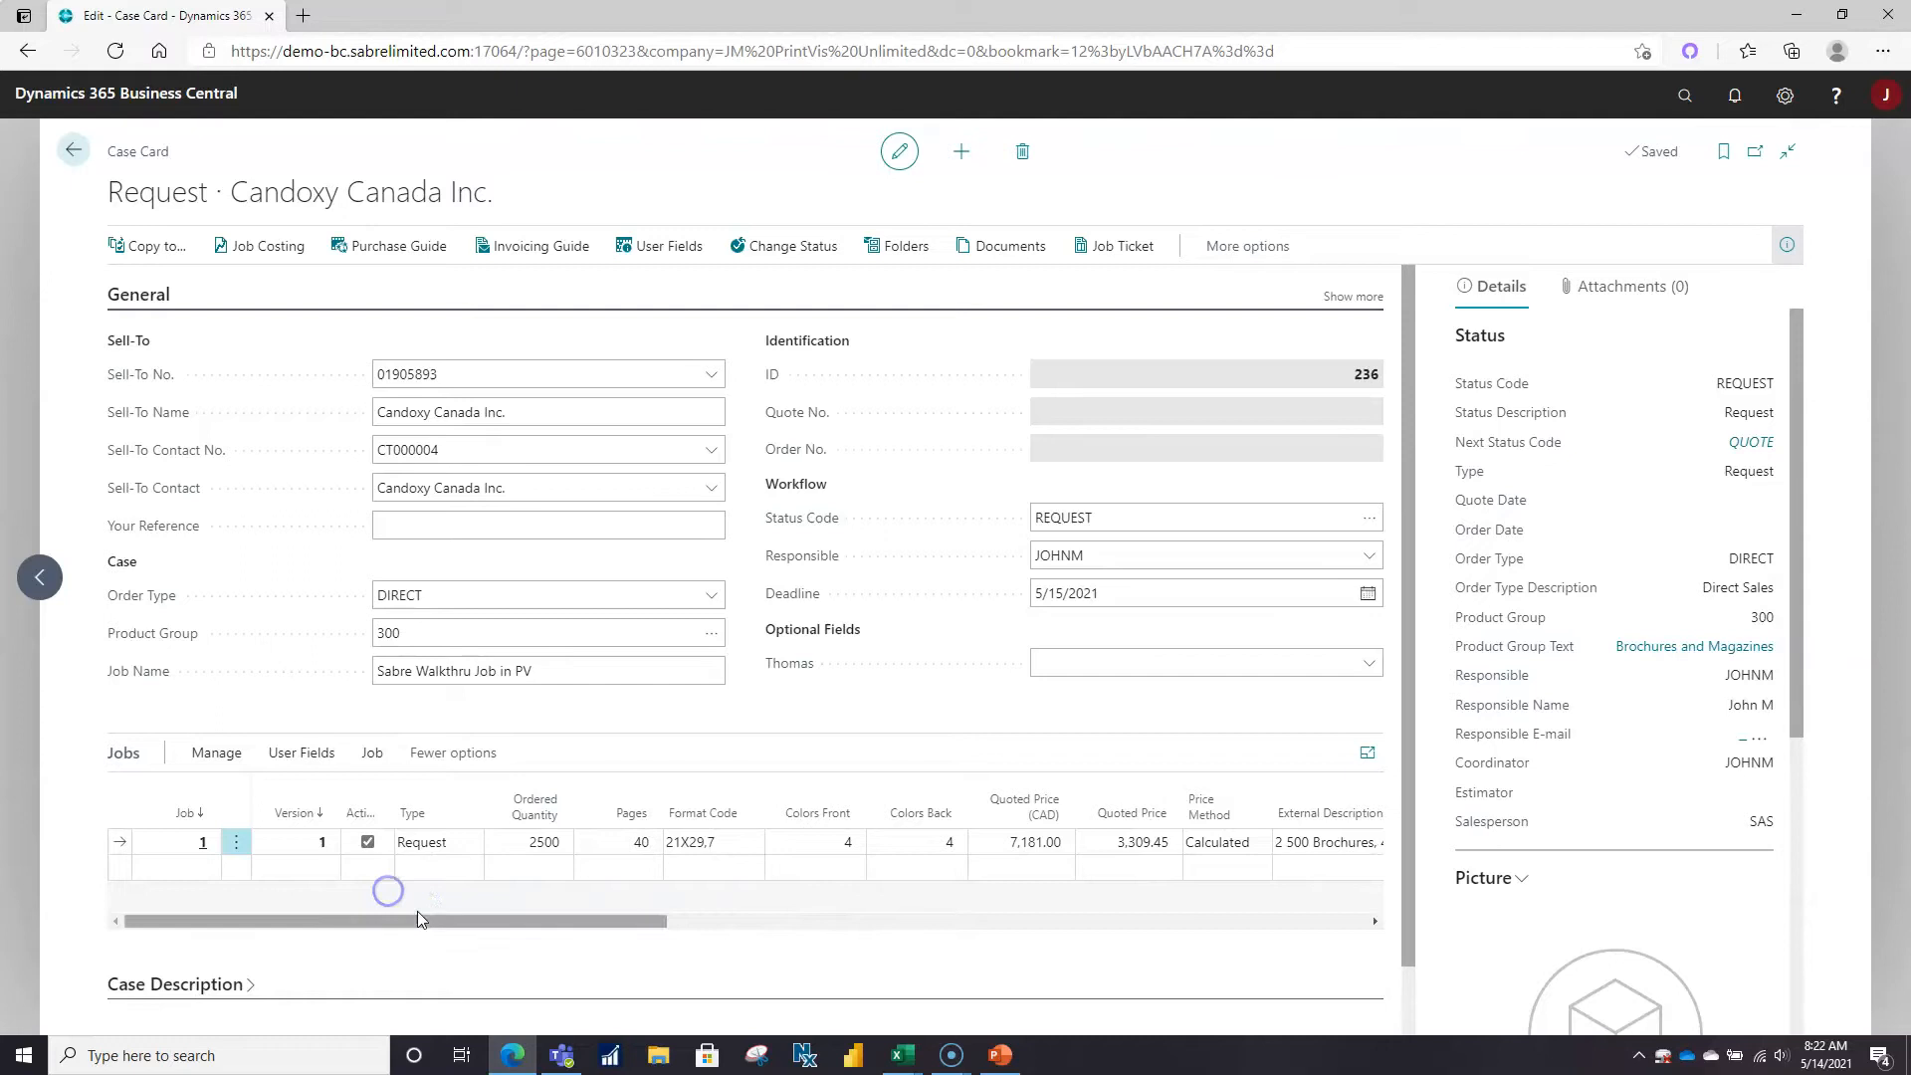
pyautogui.moveTo(363, 796)
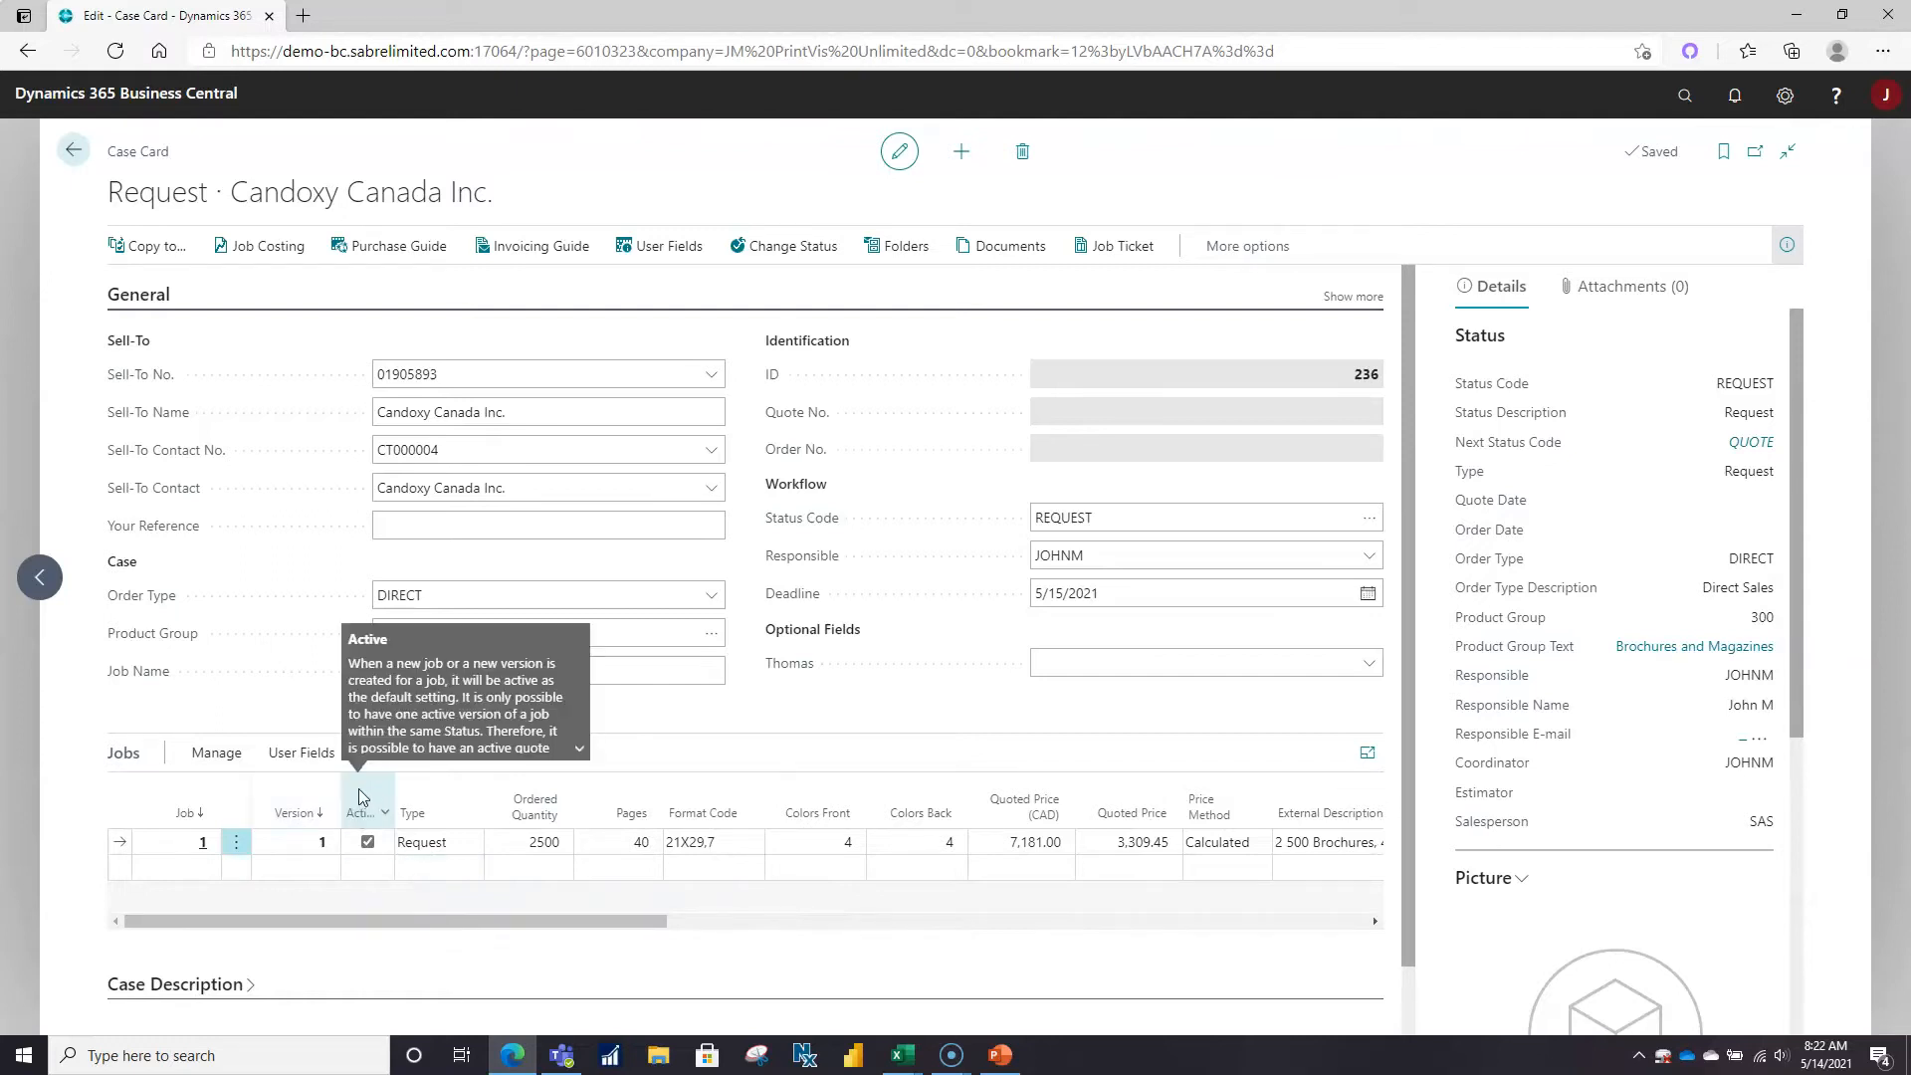
# Open the job card for the job line and review its job items and estimation figures.
pyautogui.click(215, 753)
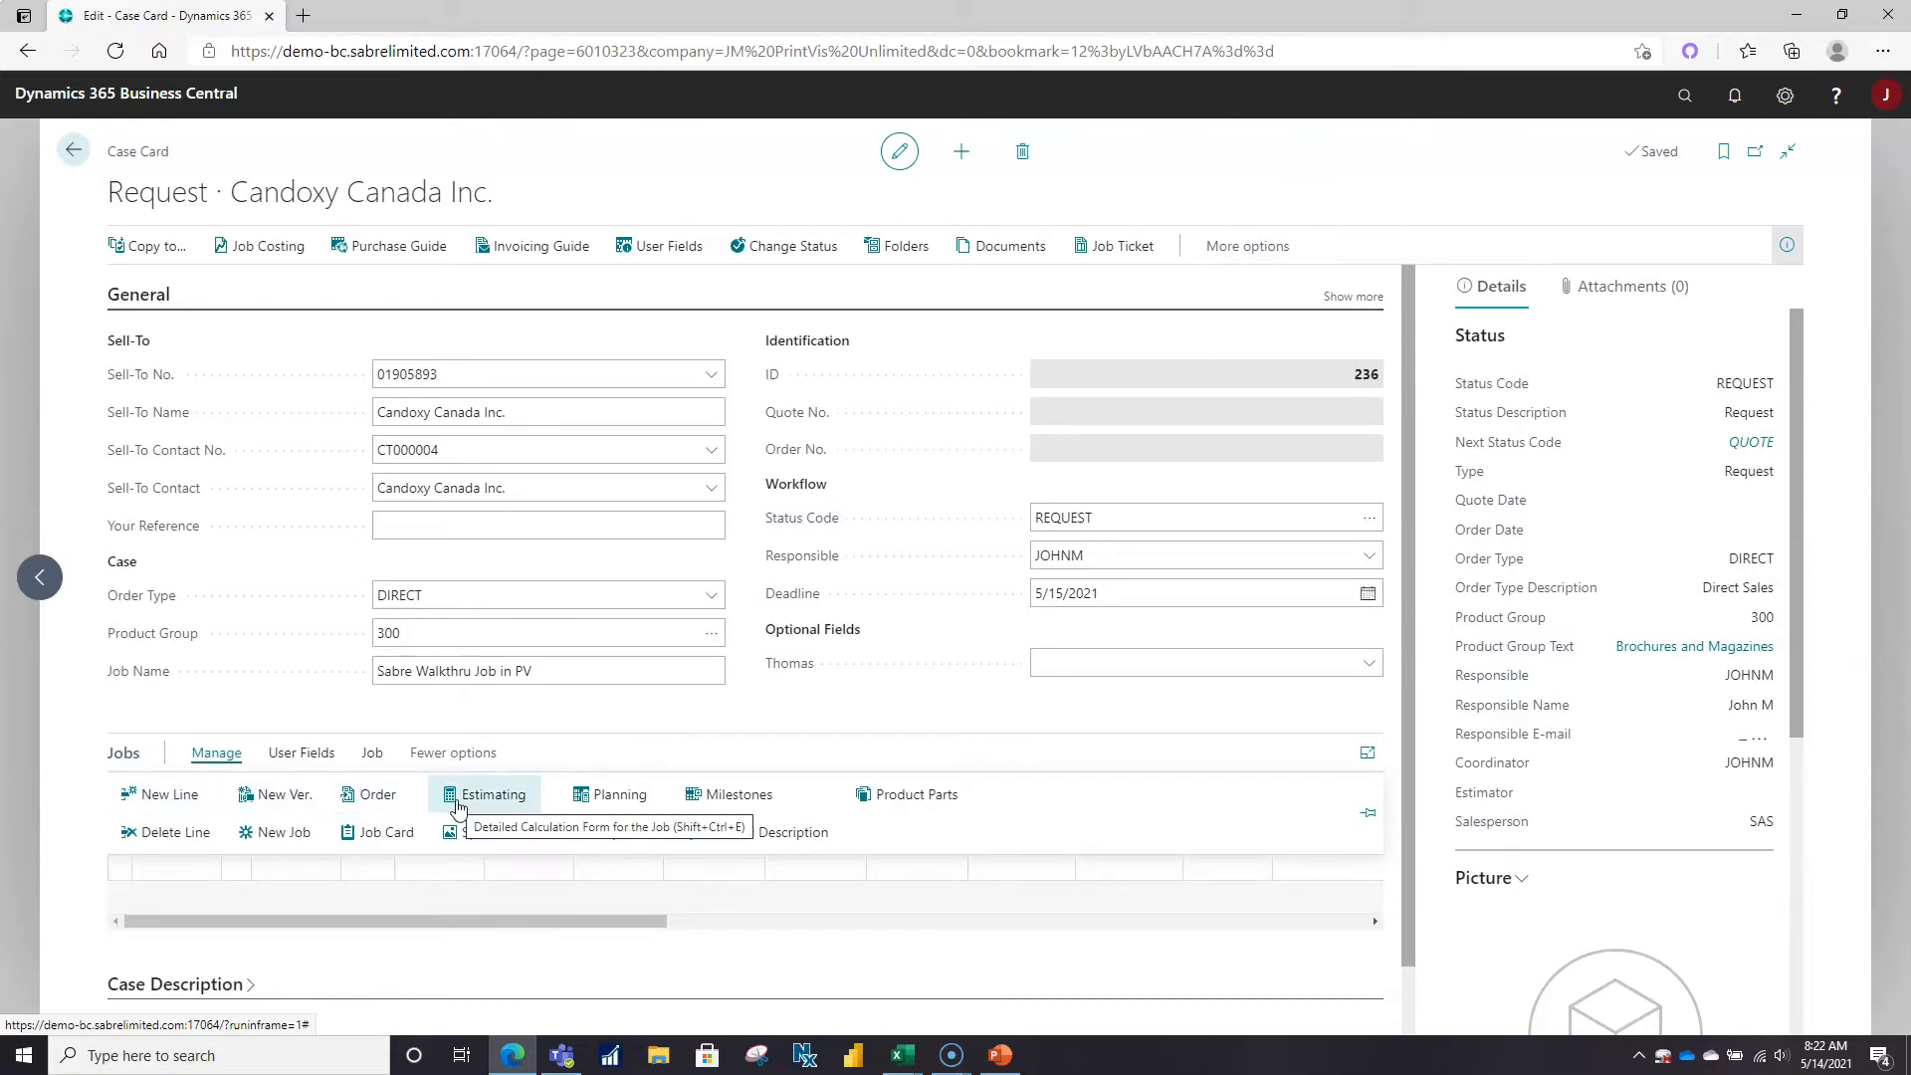
pyautogui.click(404, 841)
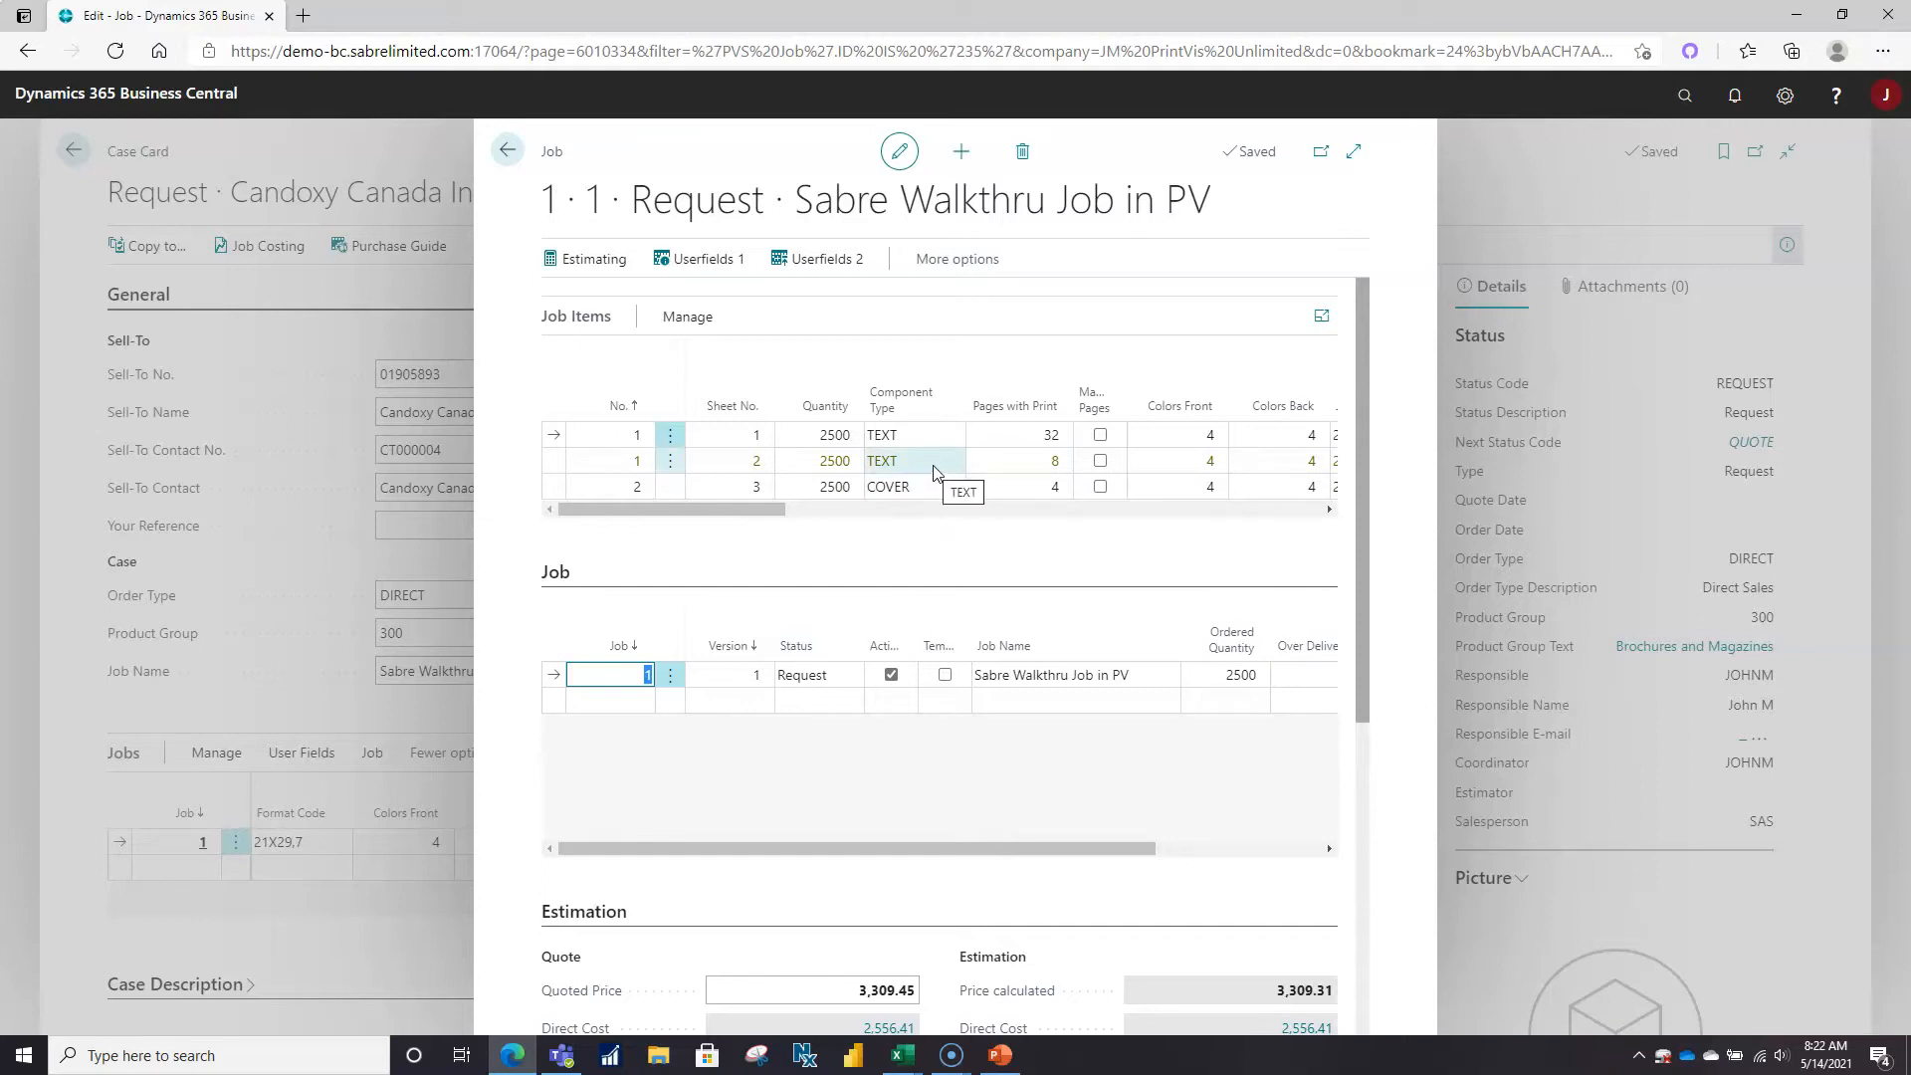
pyautogui.scroll(-1, 991, 515)
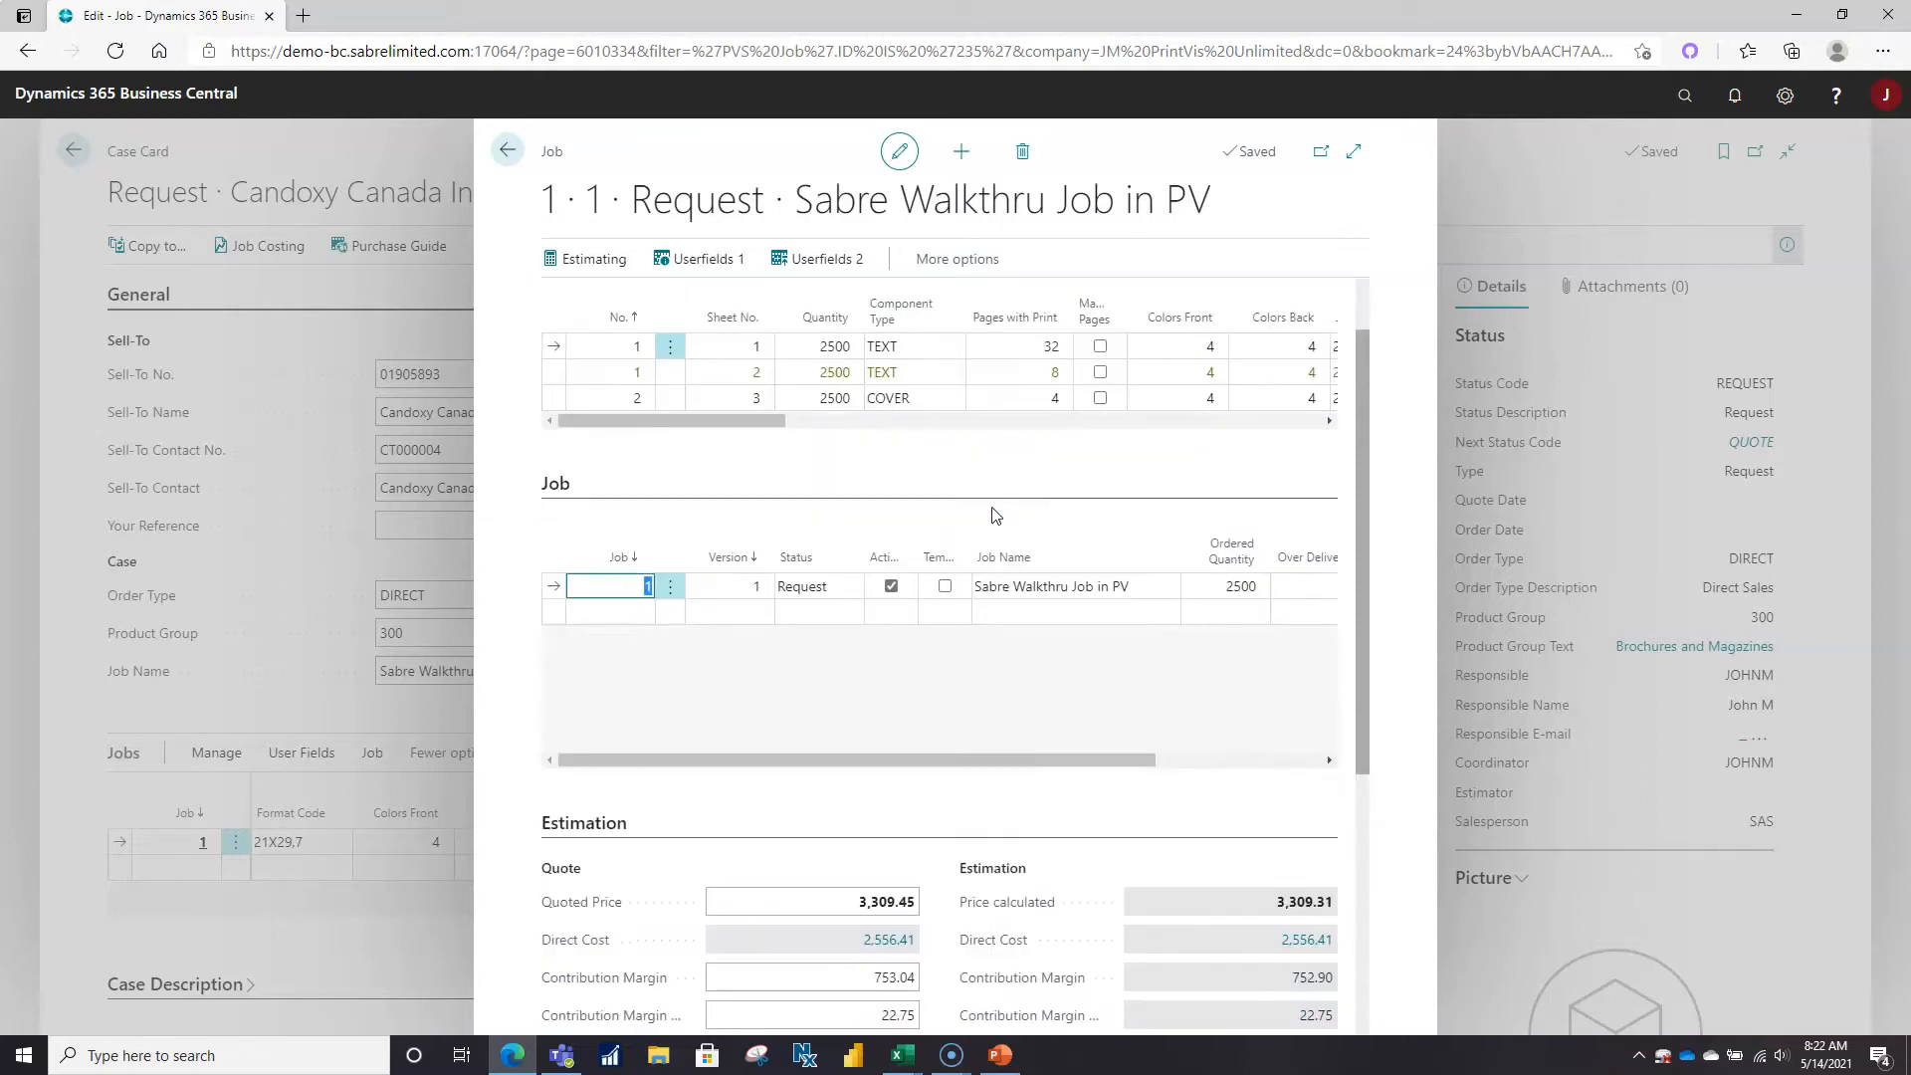
pyautogui.scroll(-1, 1056, 562)
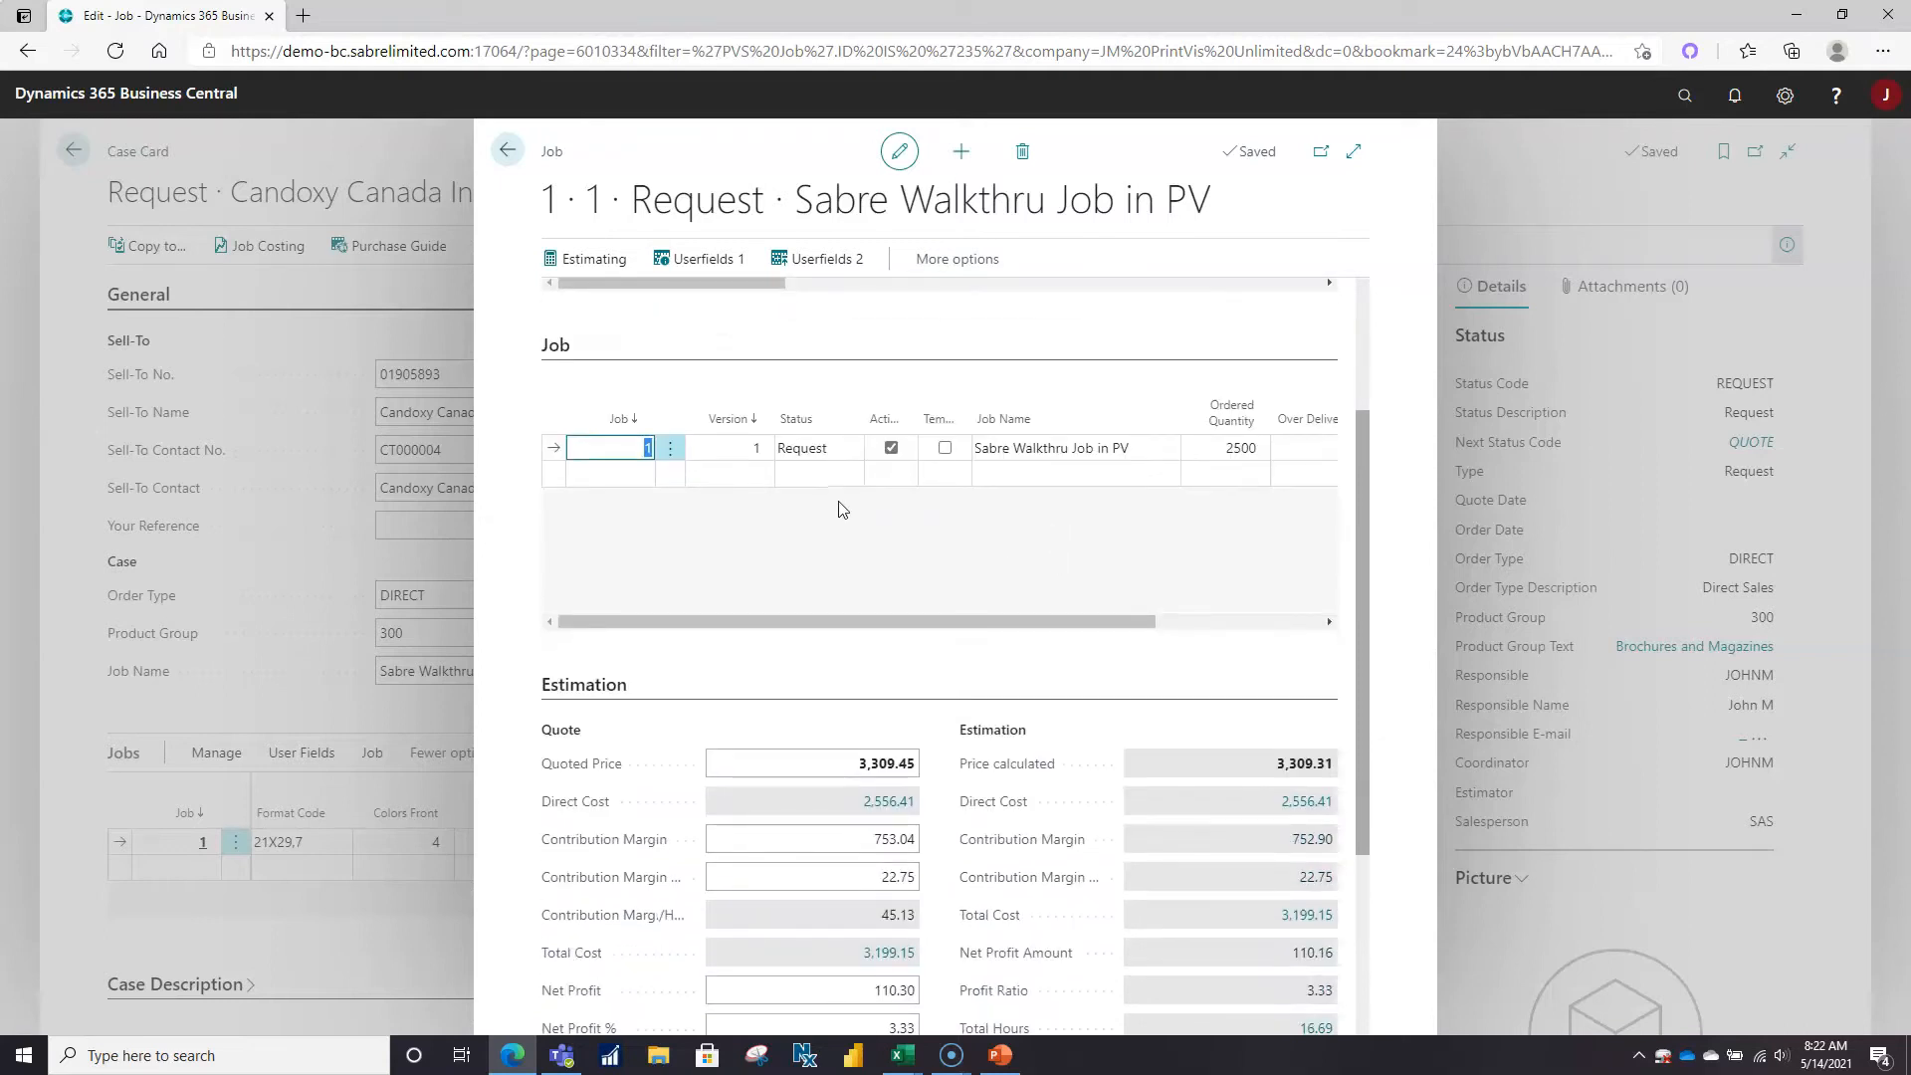
pyautogui.scroll(-3, 967, 479)
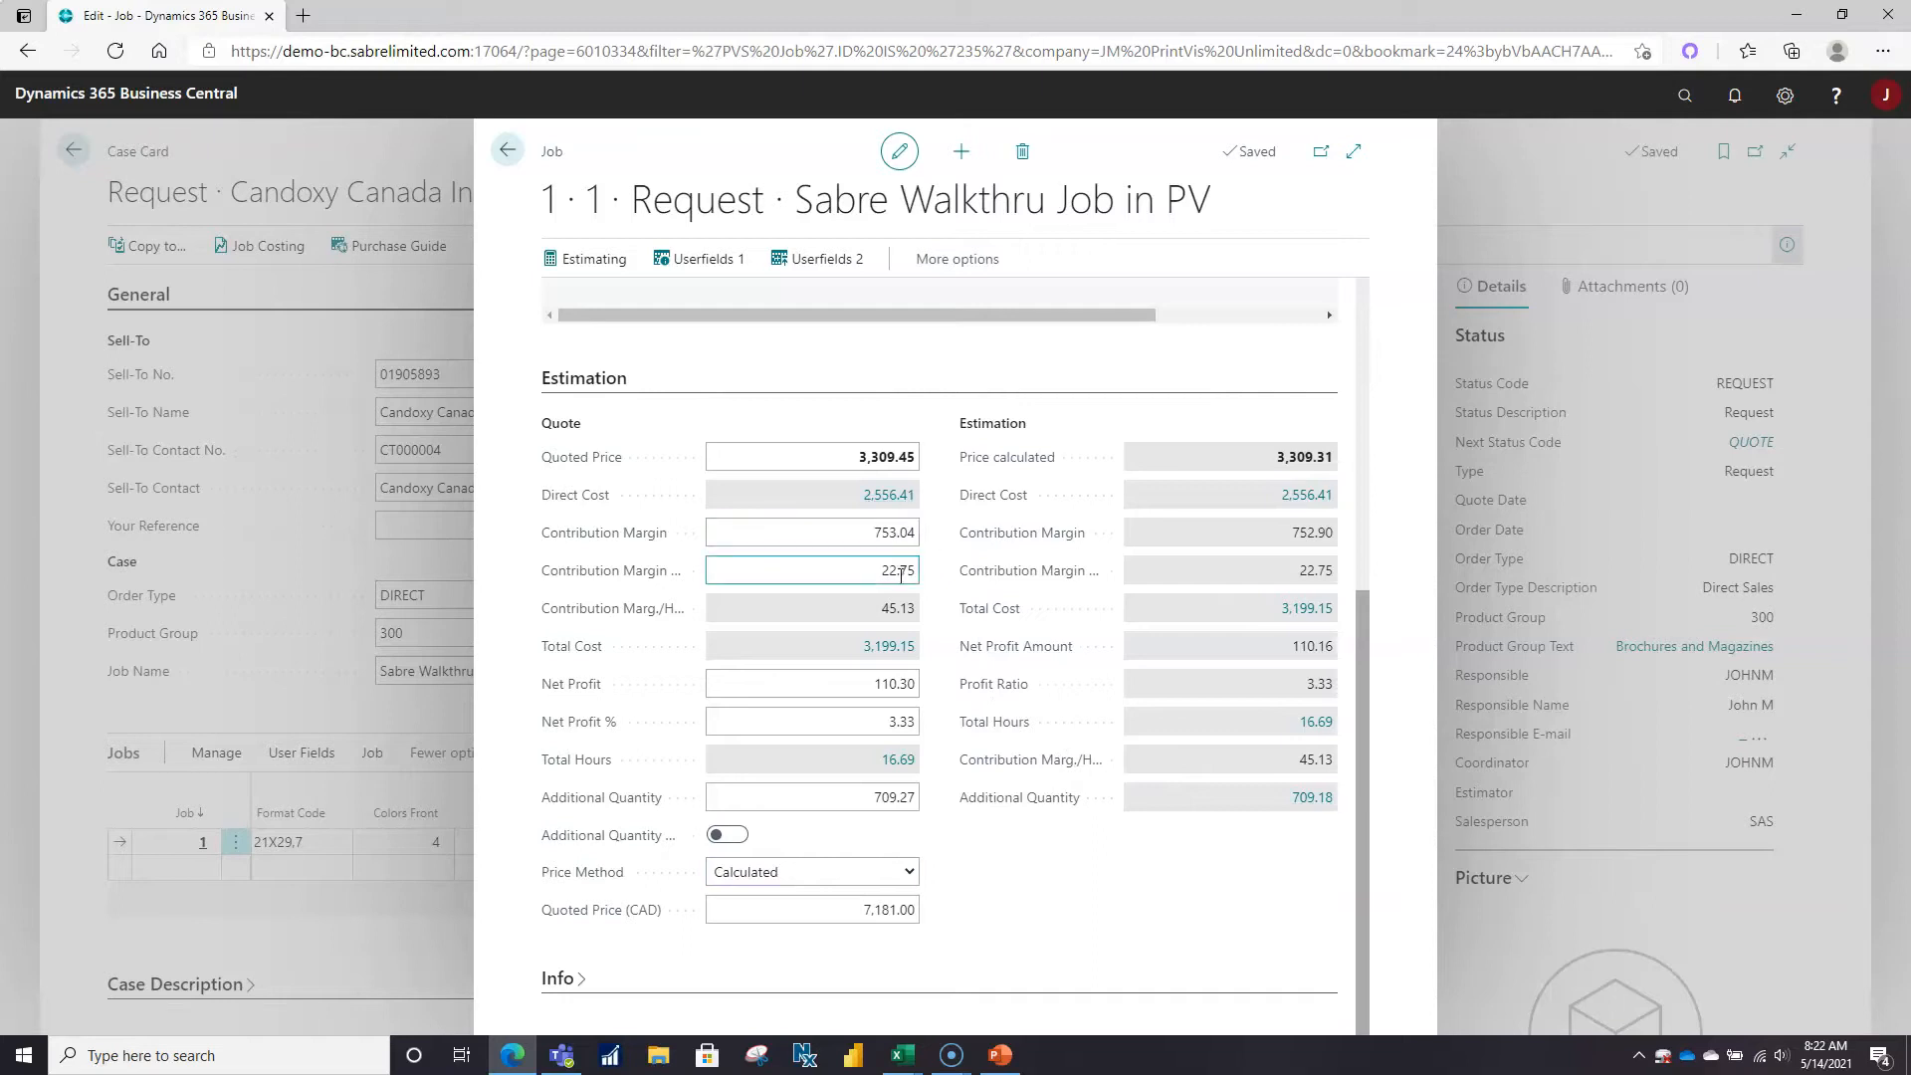
# Set the job's quoted price to 3850.
pyautogui.click(911, 458)
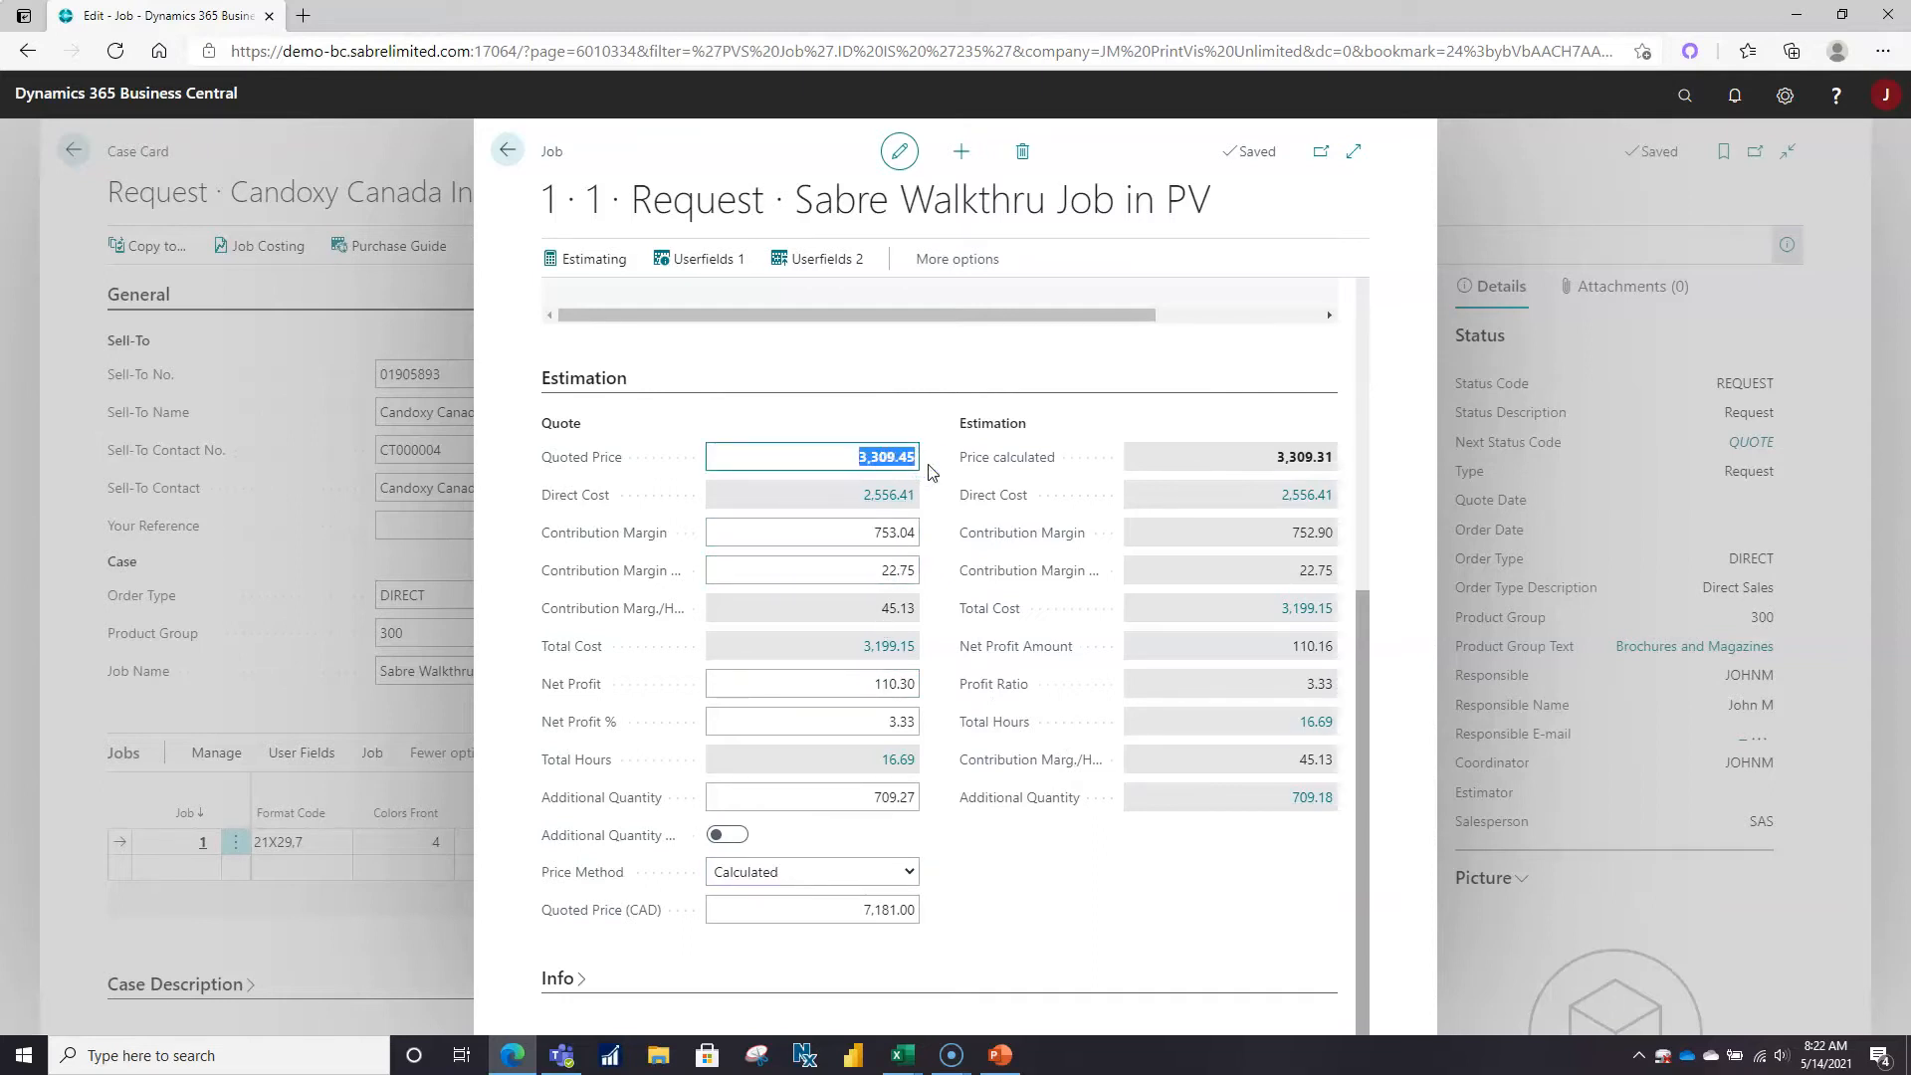
pyautogui.write('3850')
pyautogui.press('Tab')
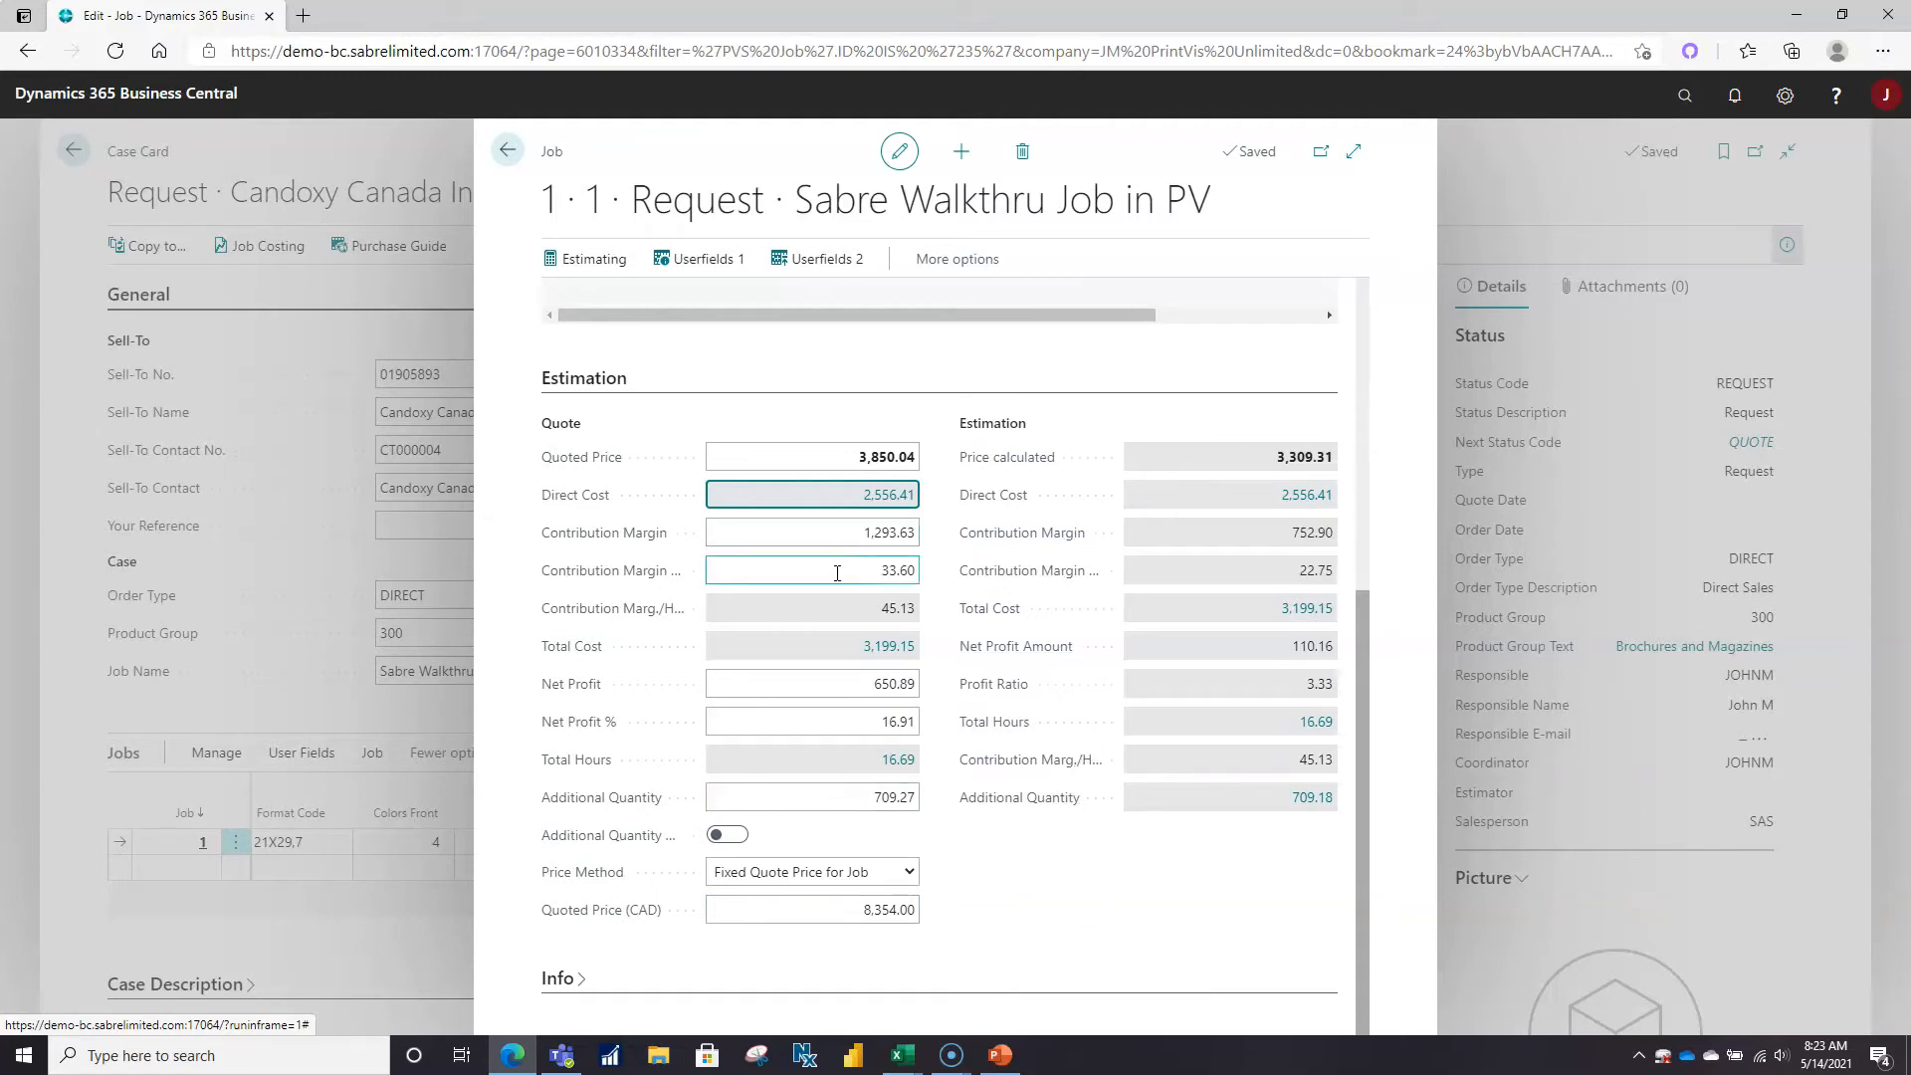
# Set the job's net profit percentage to 14 and return to the case card.
pyautogui.click(881, 719)
pyautogui.doubleClick(910, 721)
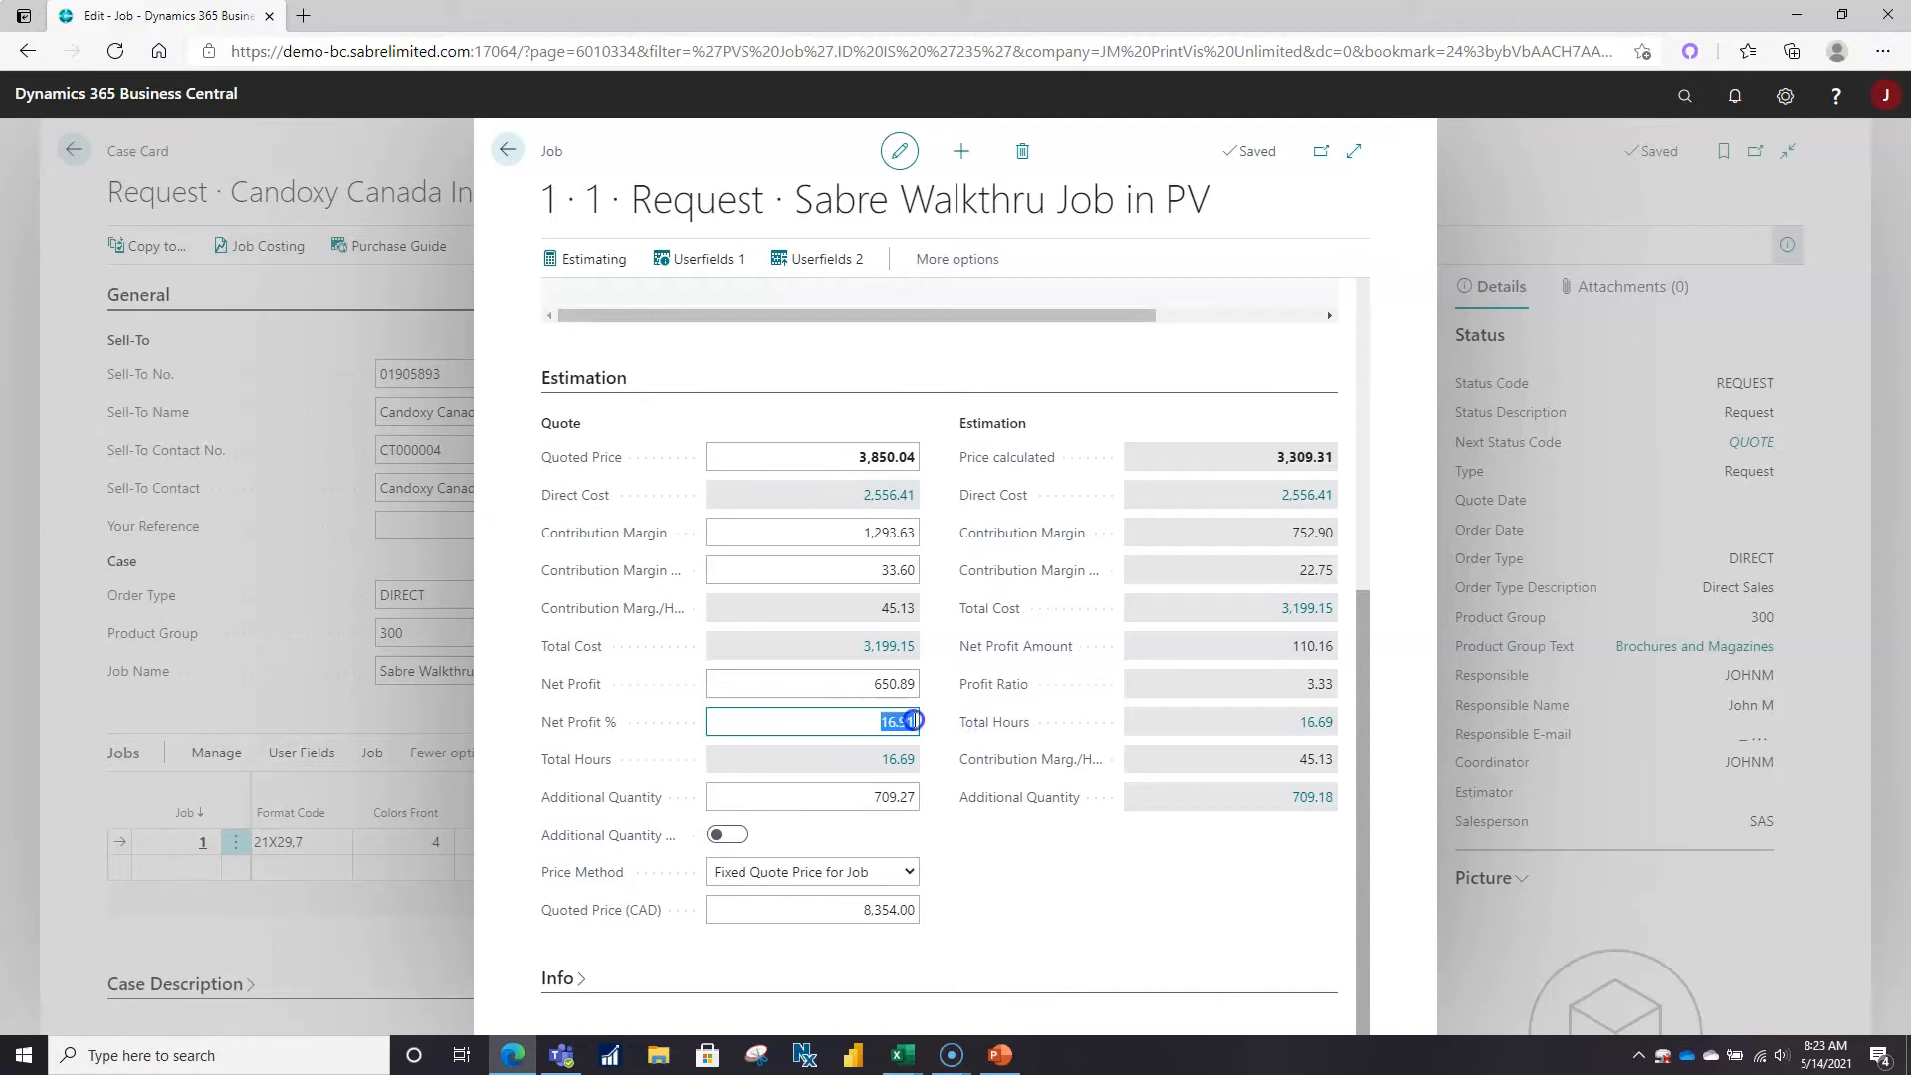
pyautogui.press('BackSpace')
pyautogui.press('Tab')
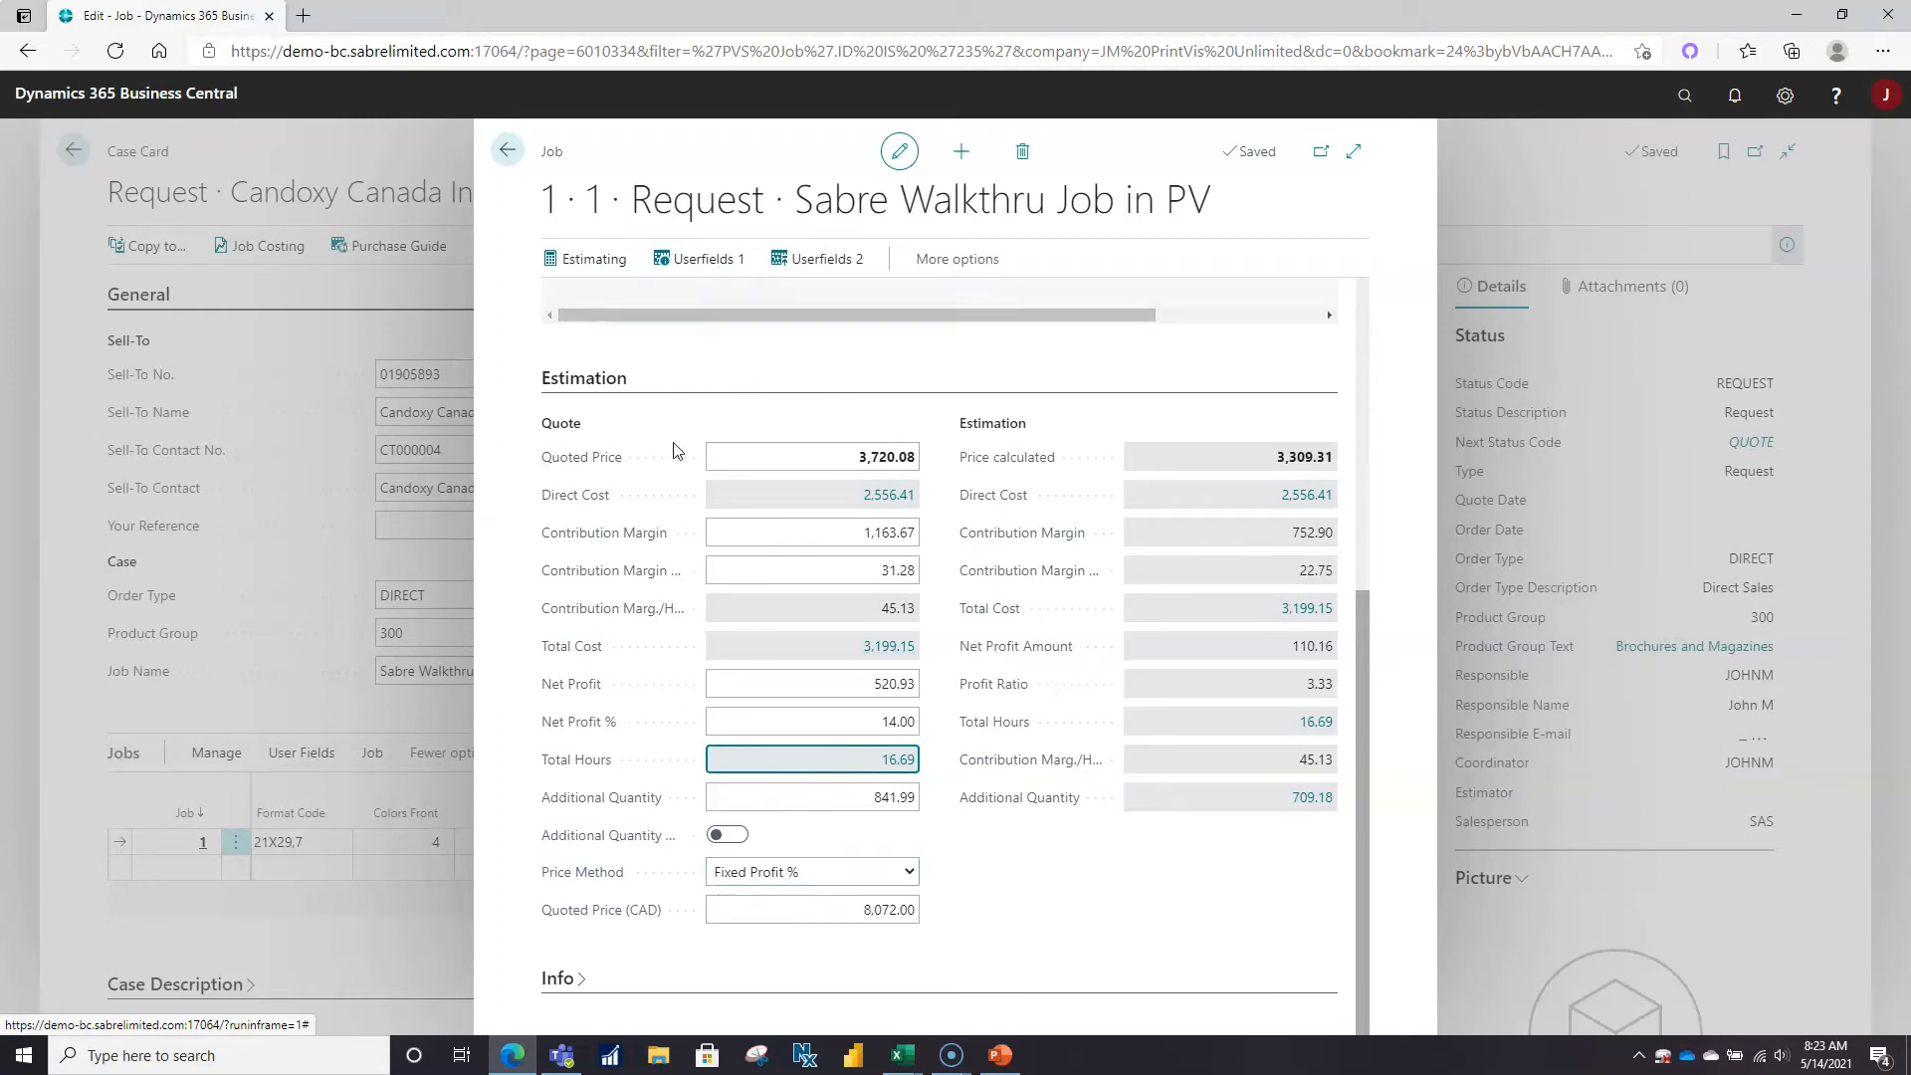
pyautogui.click(506, 157)
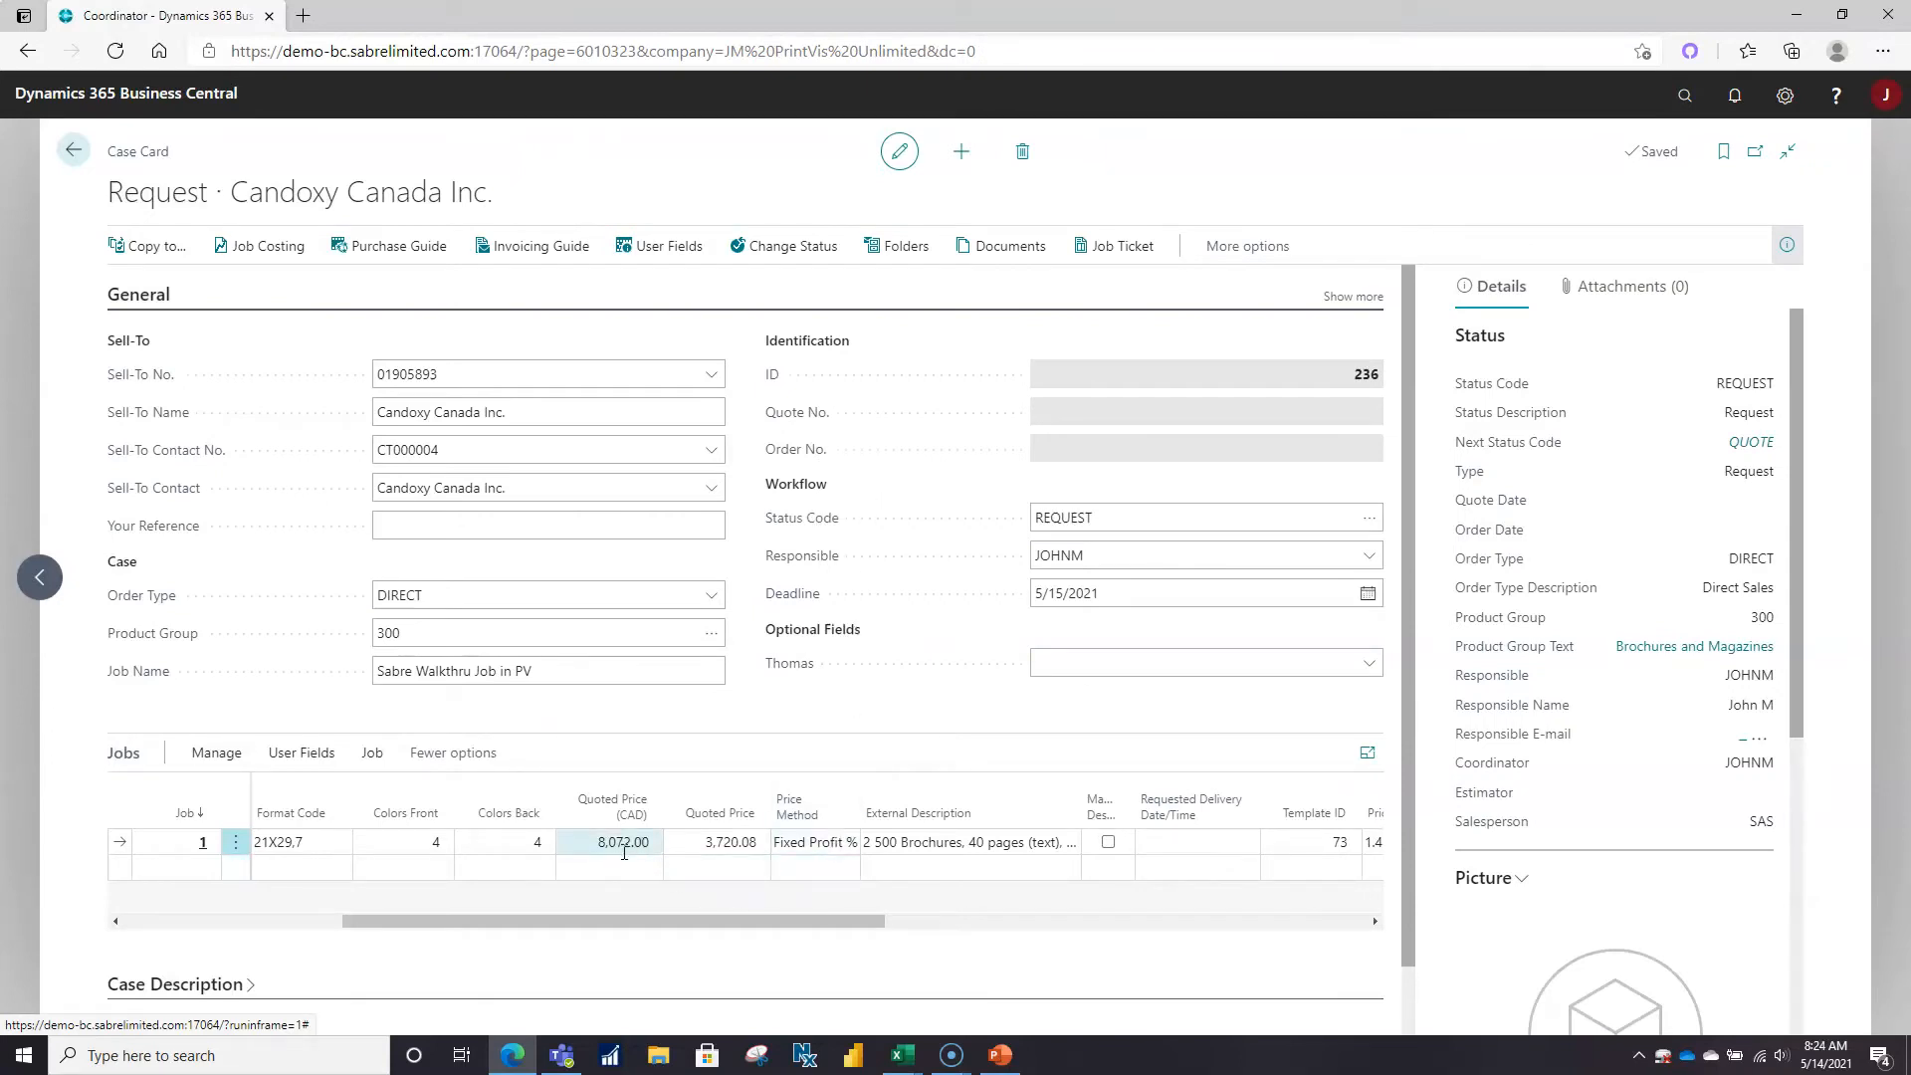
# Open the job's estimating page and examine the calculation details of the DTP operations, Softproofing and CTP Plates 76x106 L units.
pyautogui.moveTo(684, 917); pyautogui.dragTo(333, 918)
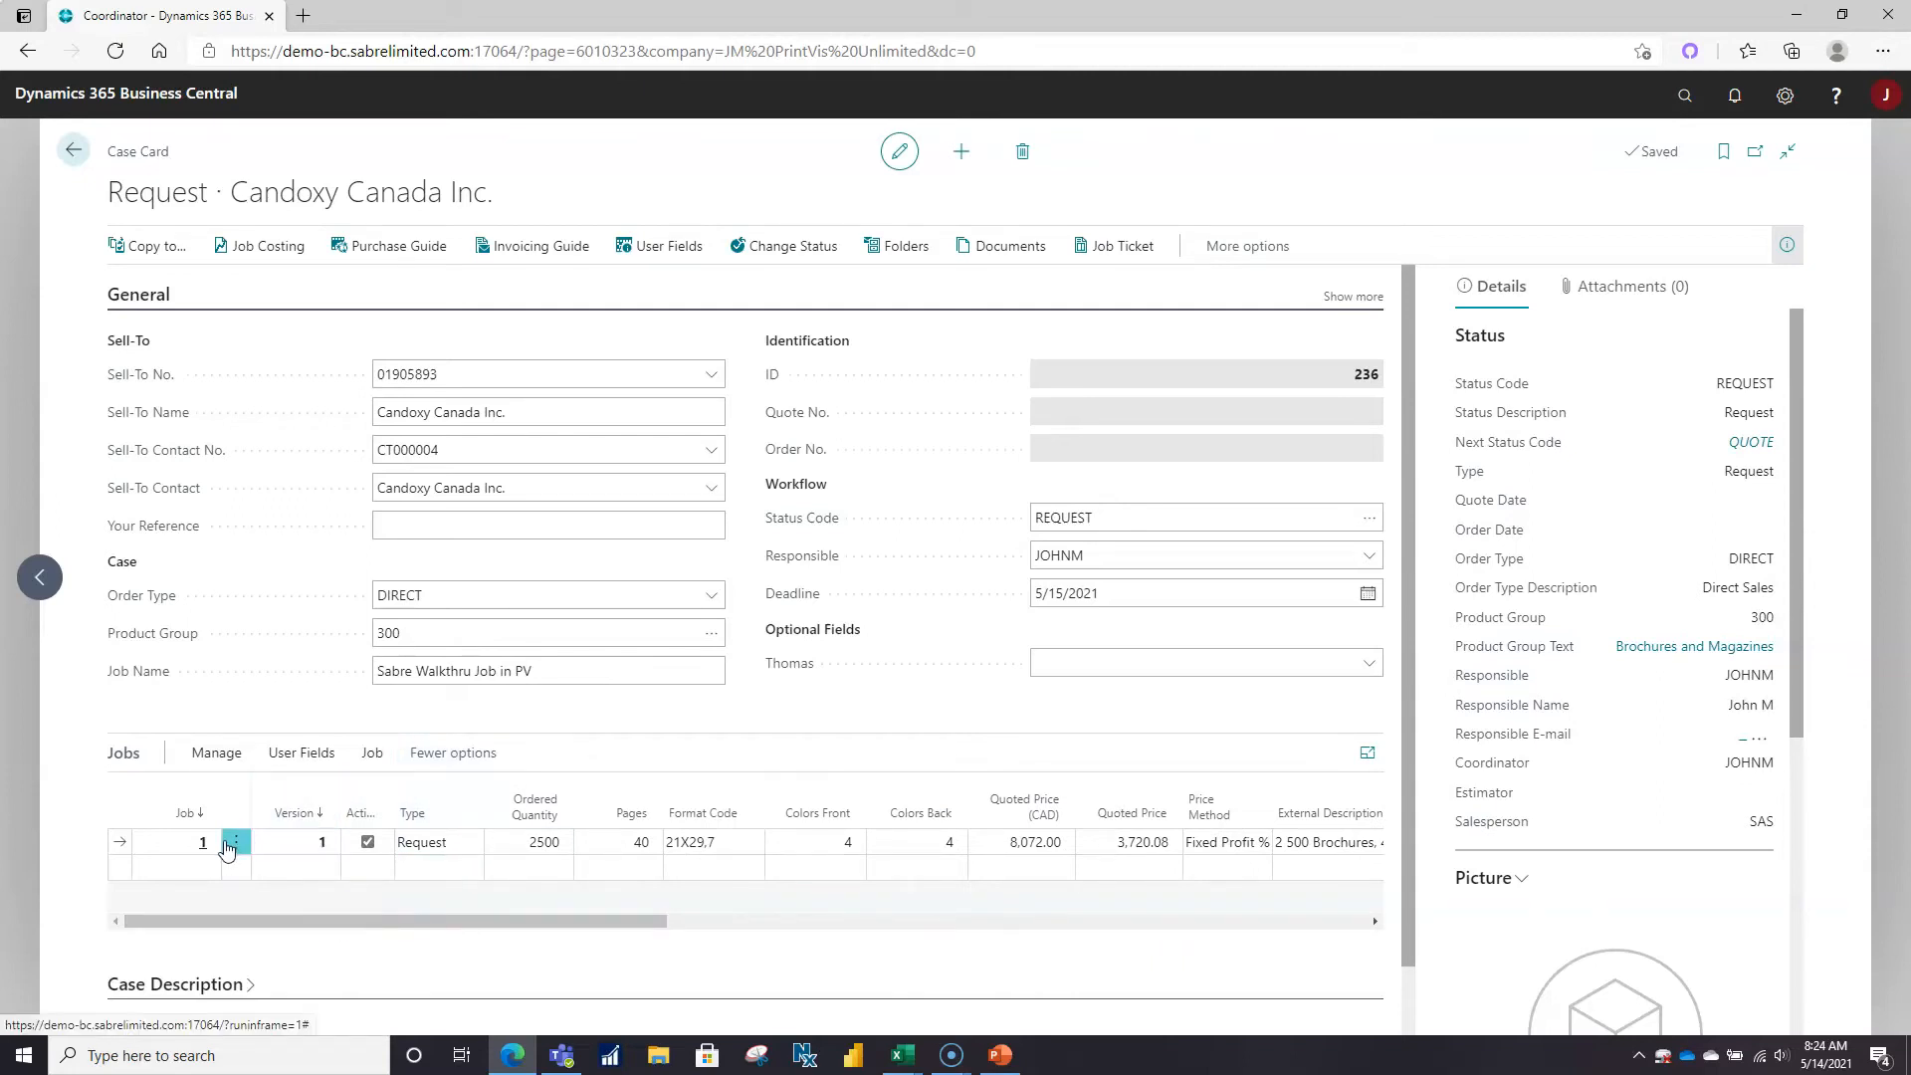
pyautogui.click(233, 759)
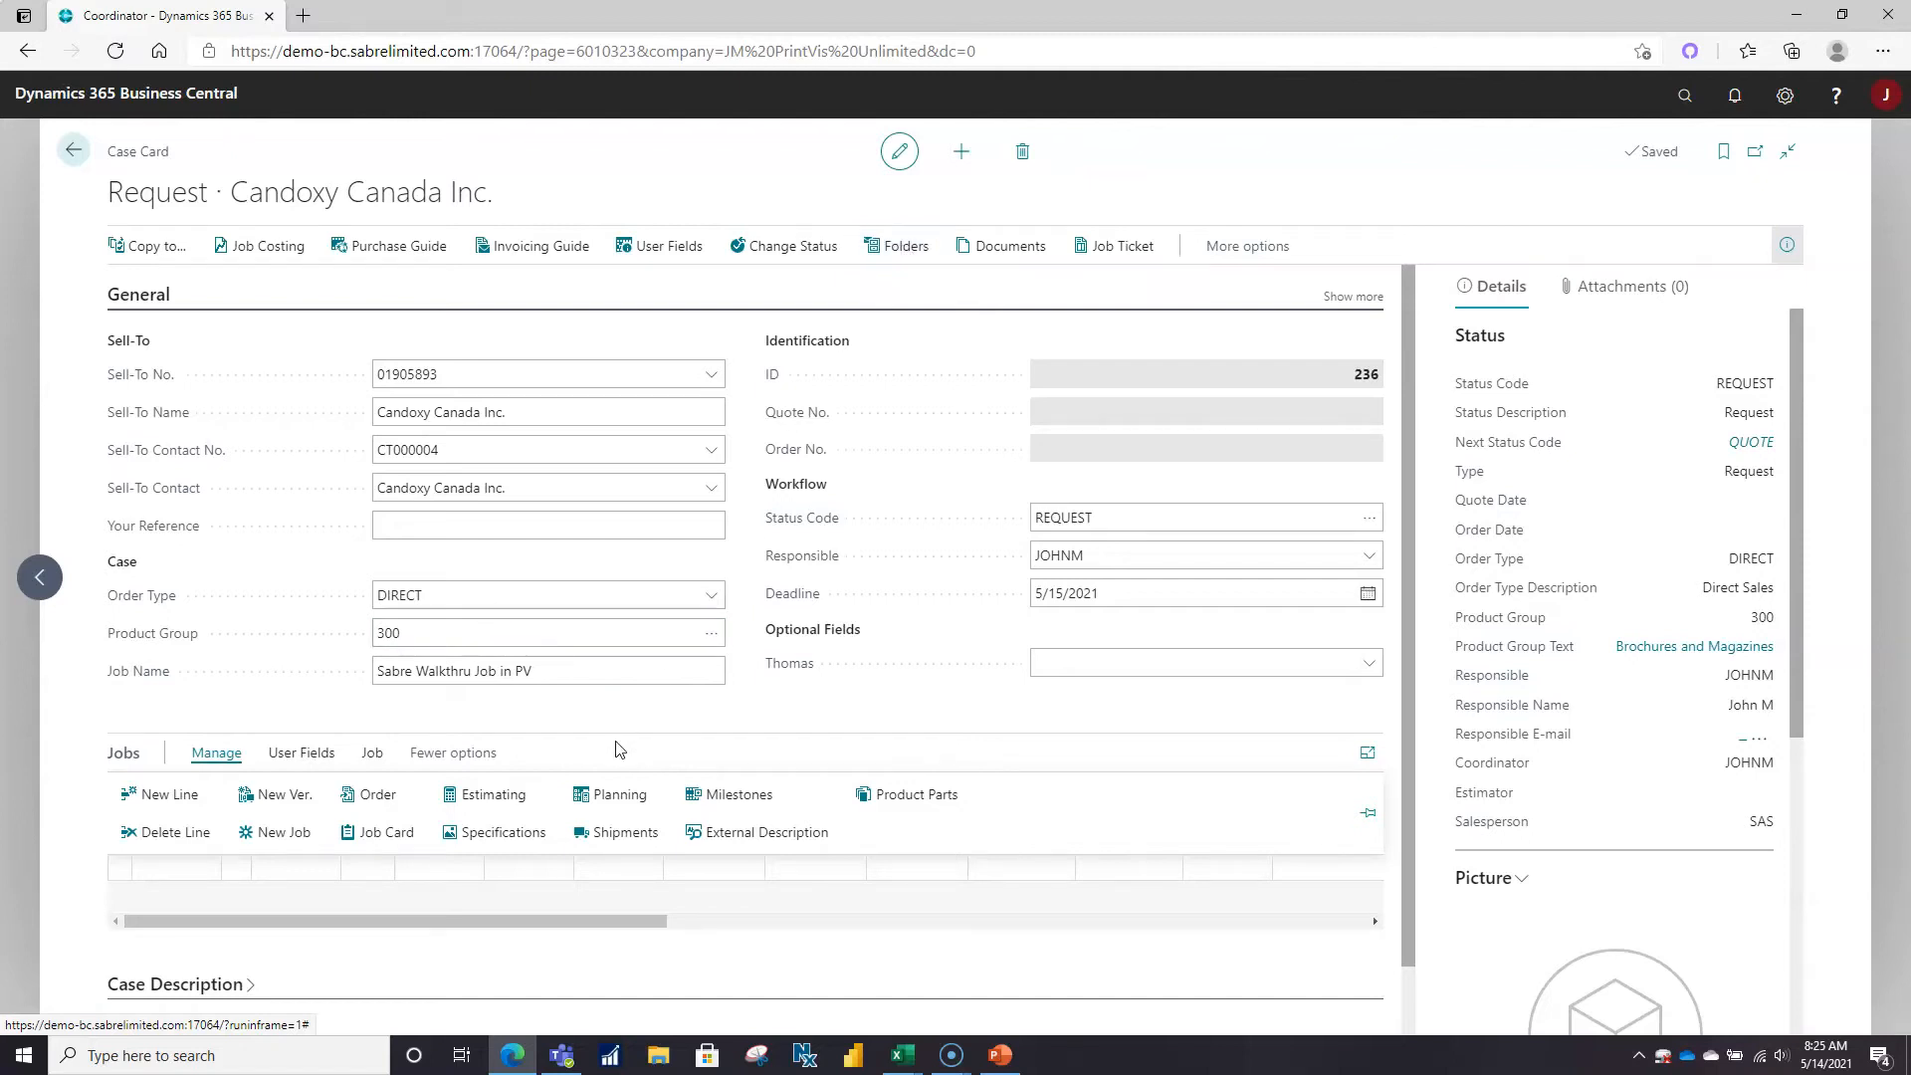
pyautogui.click(505, 811)
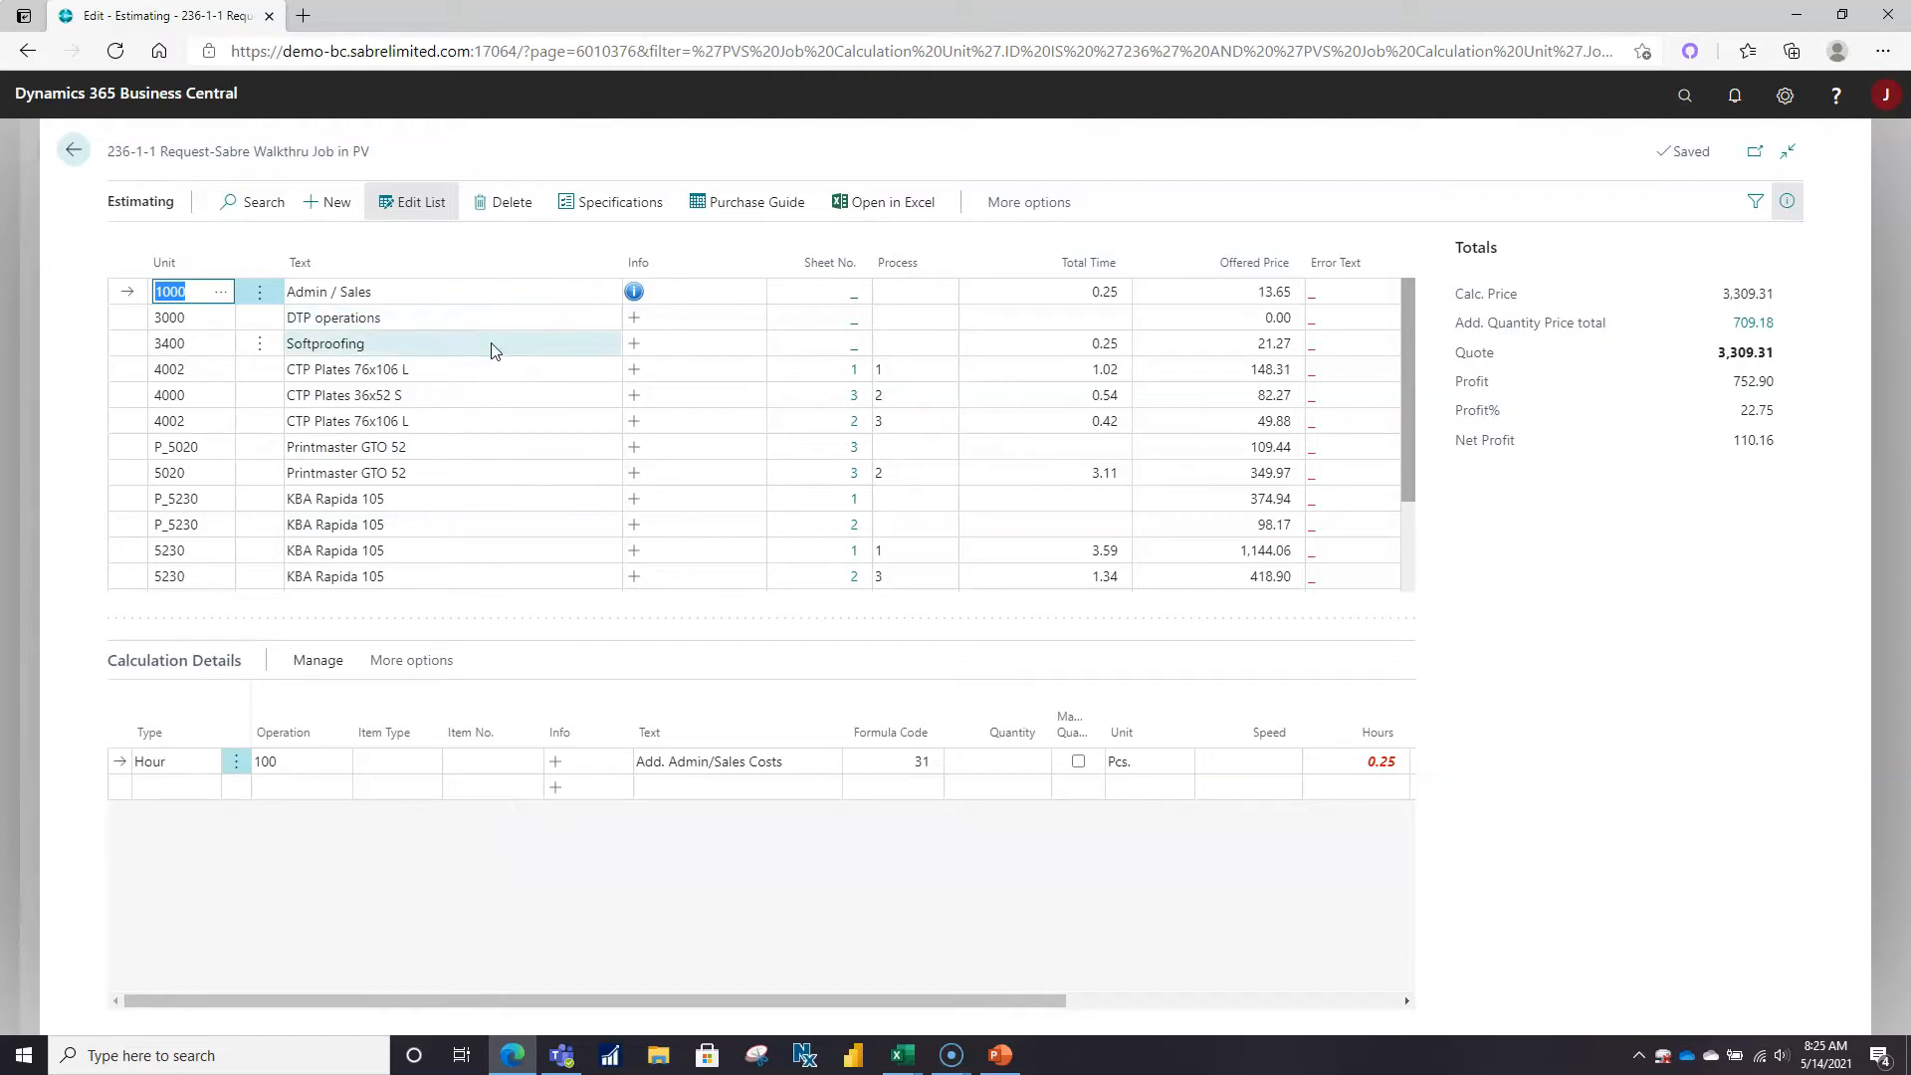
pyautogui.click(389, 317)
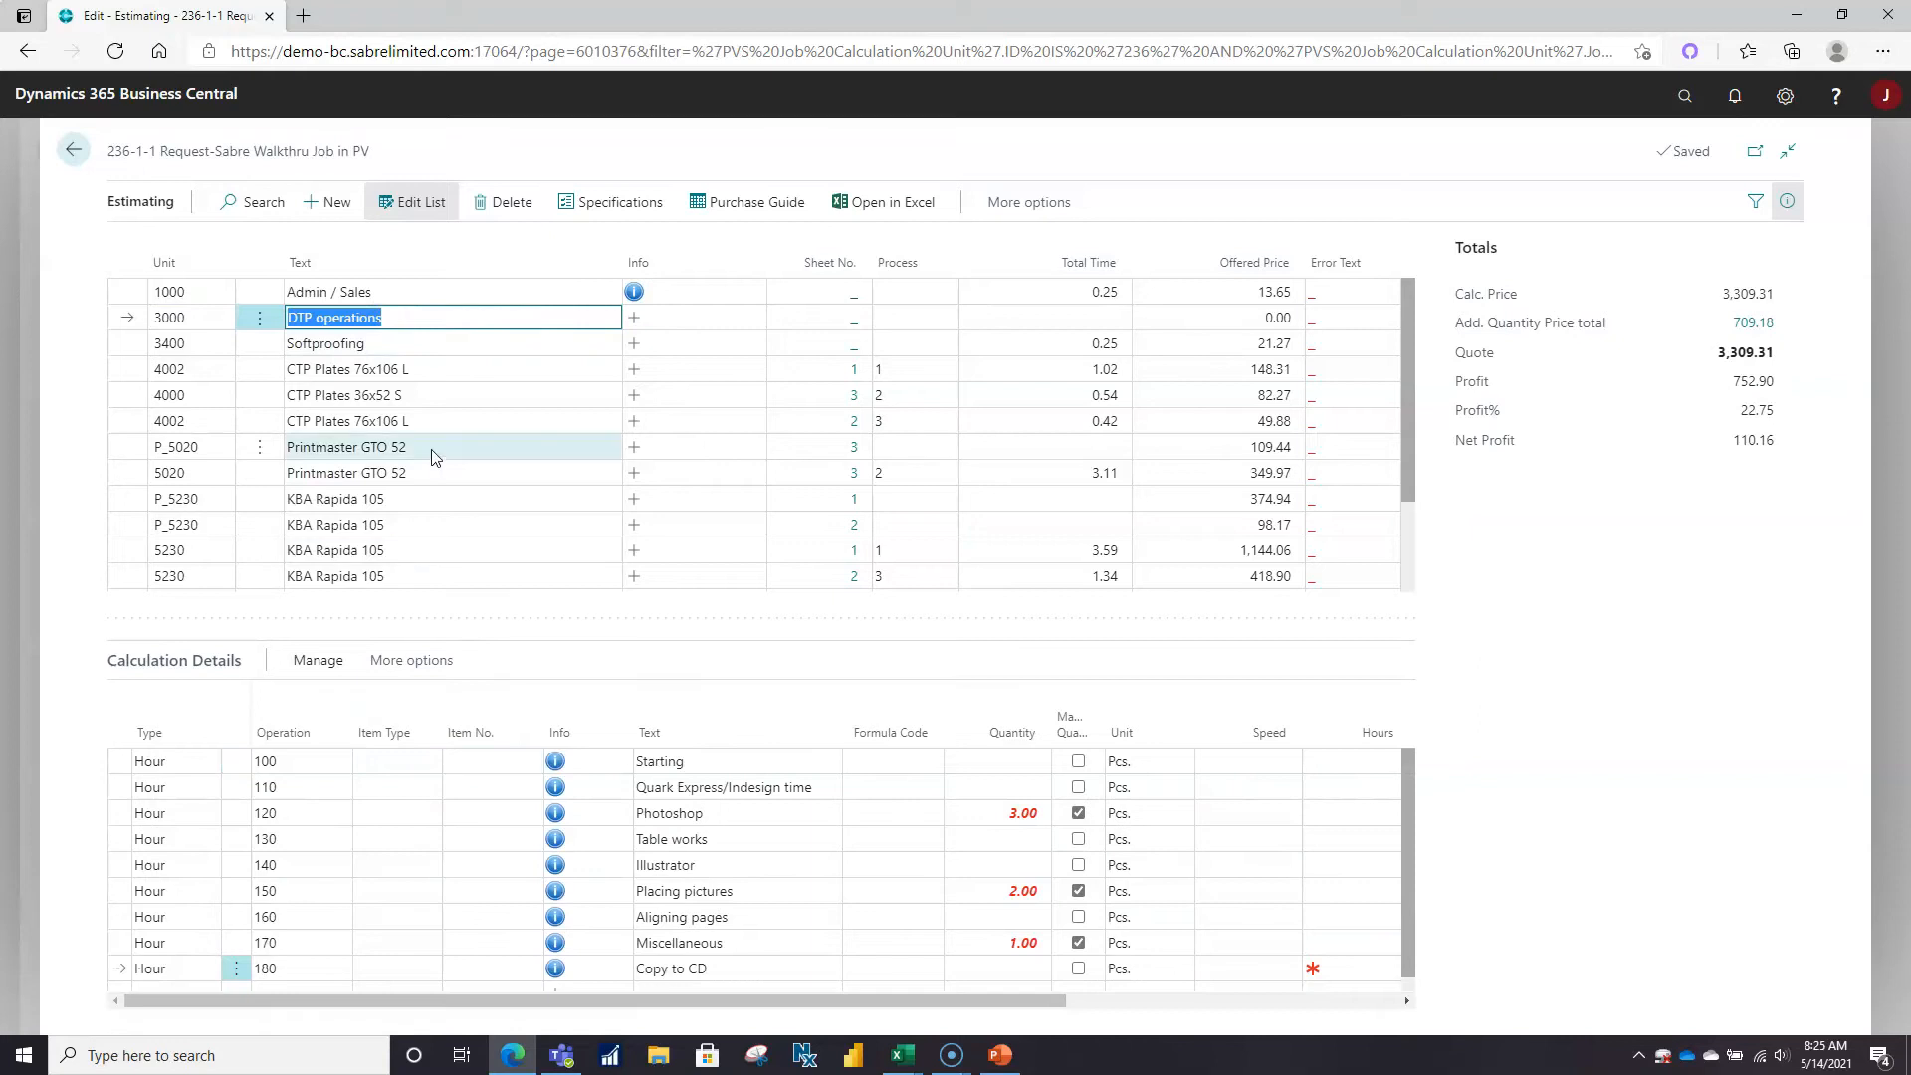
pyautogui.click(364, 344)
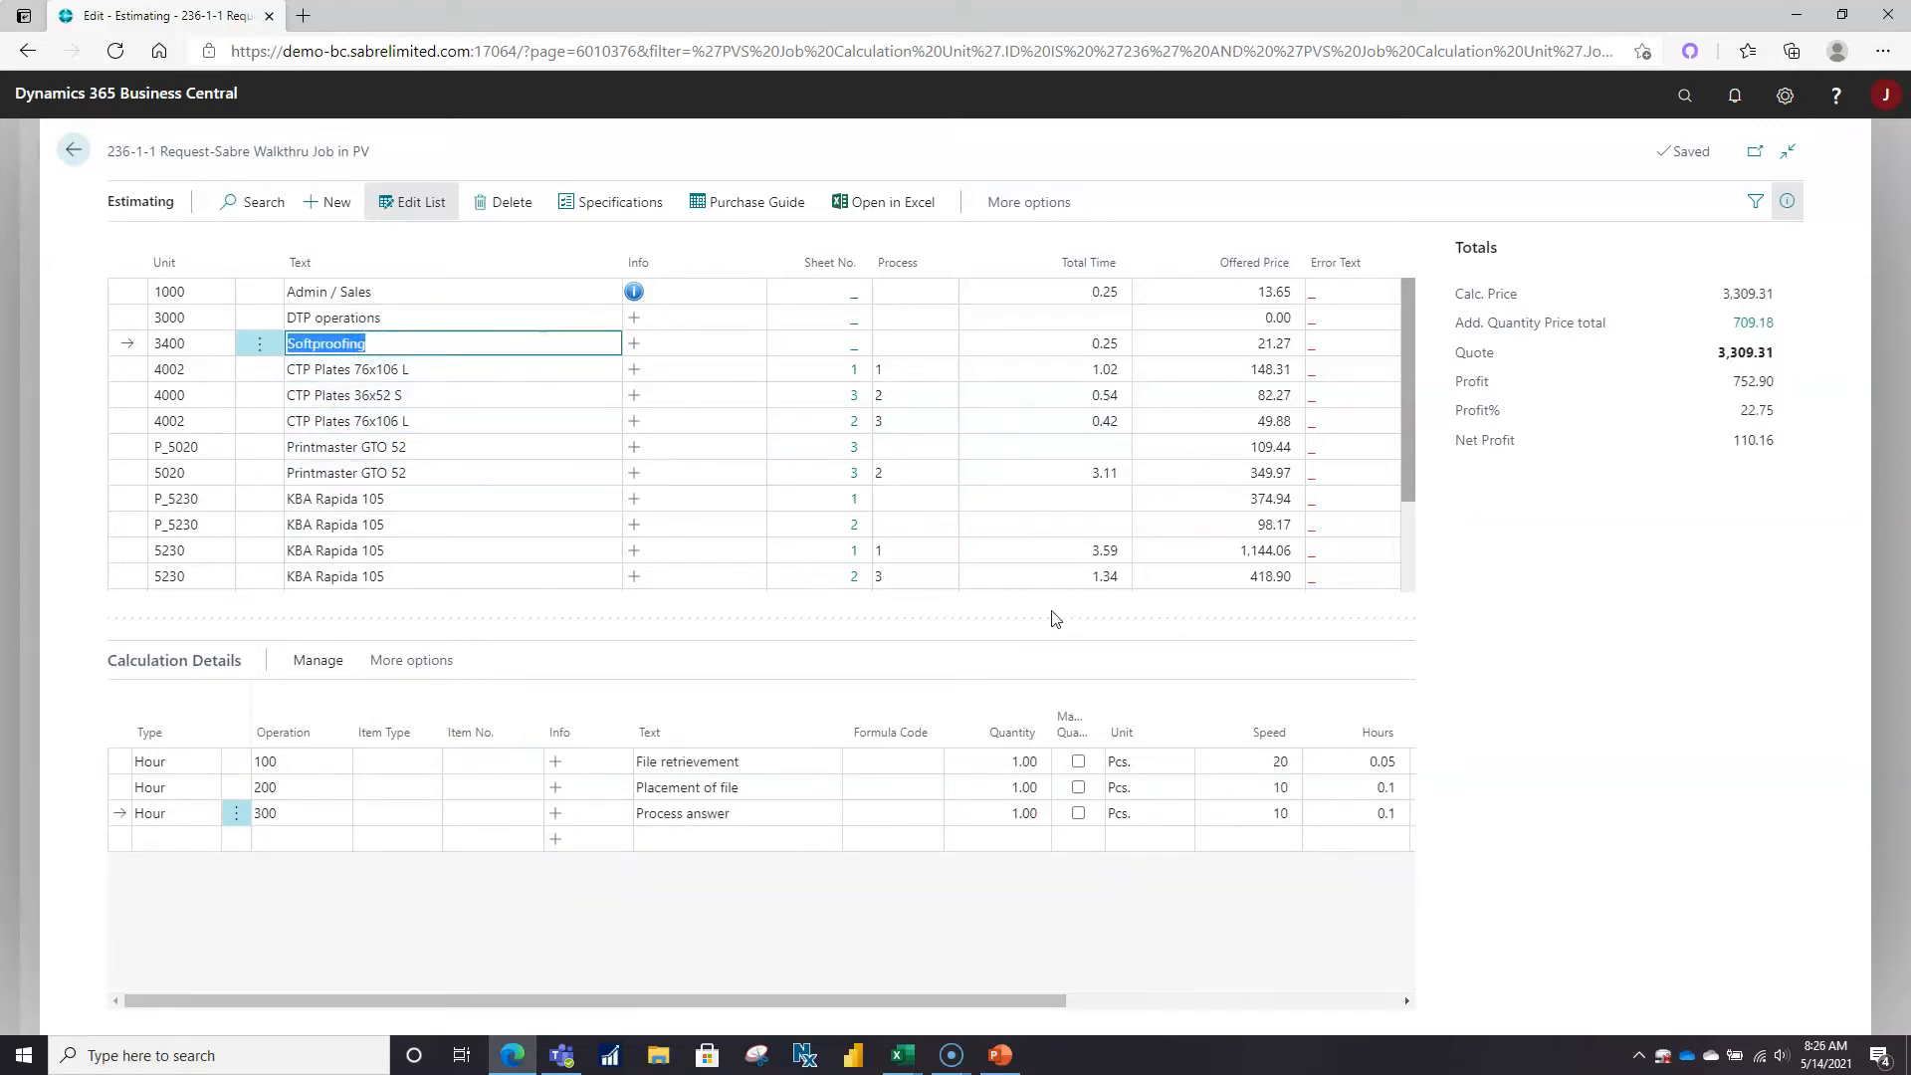
pyautogui.click(523, 372)
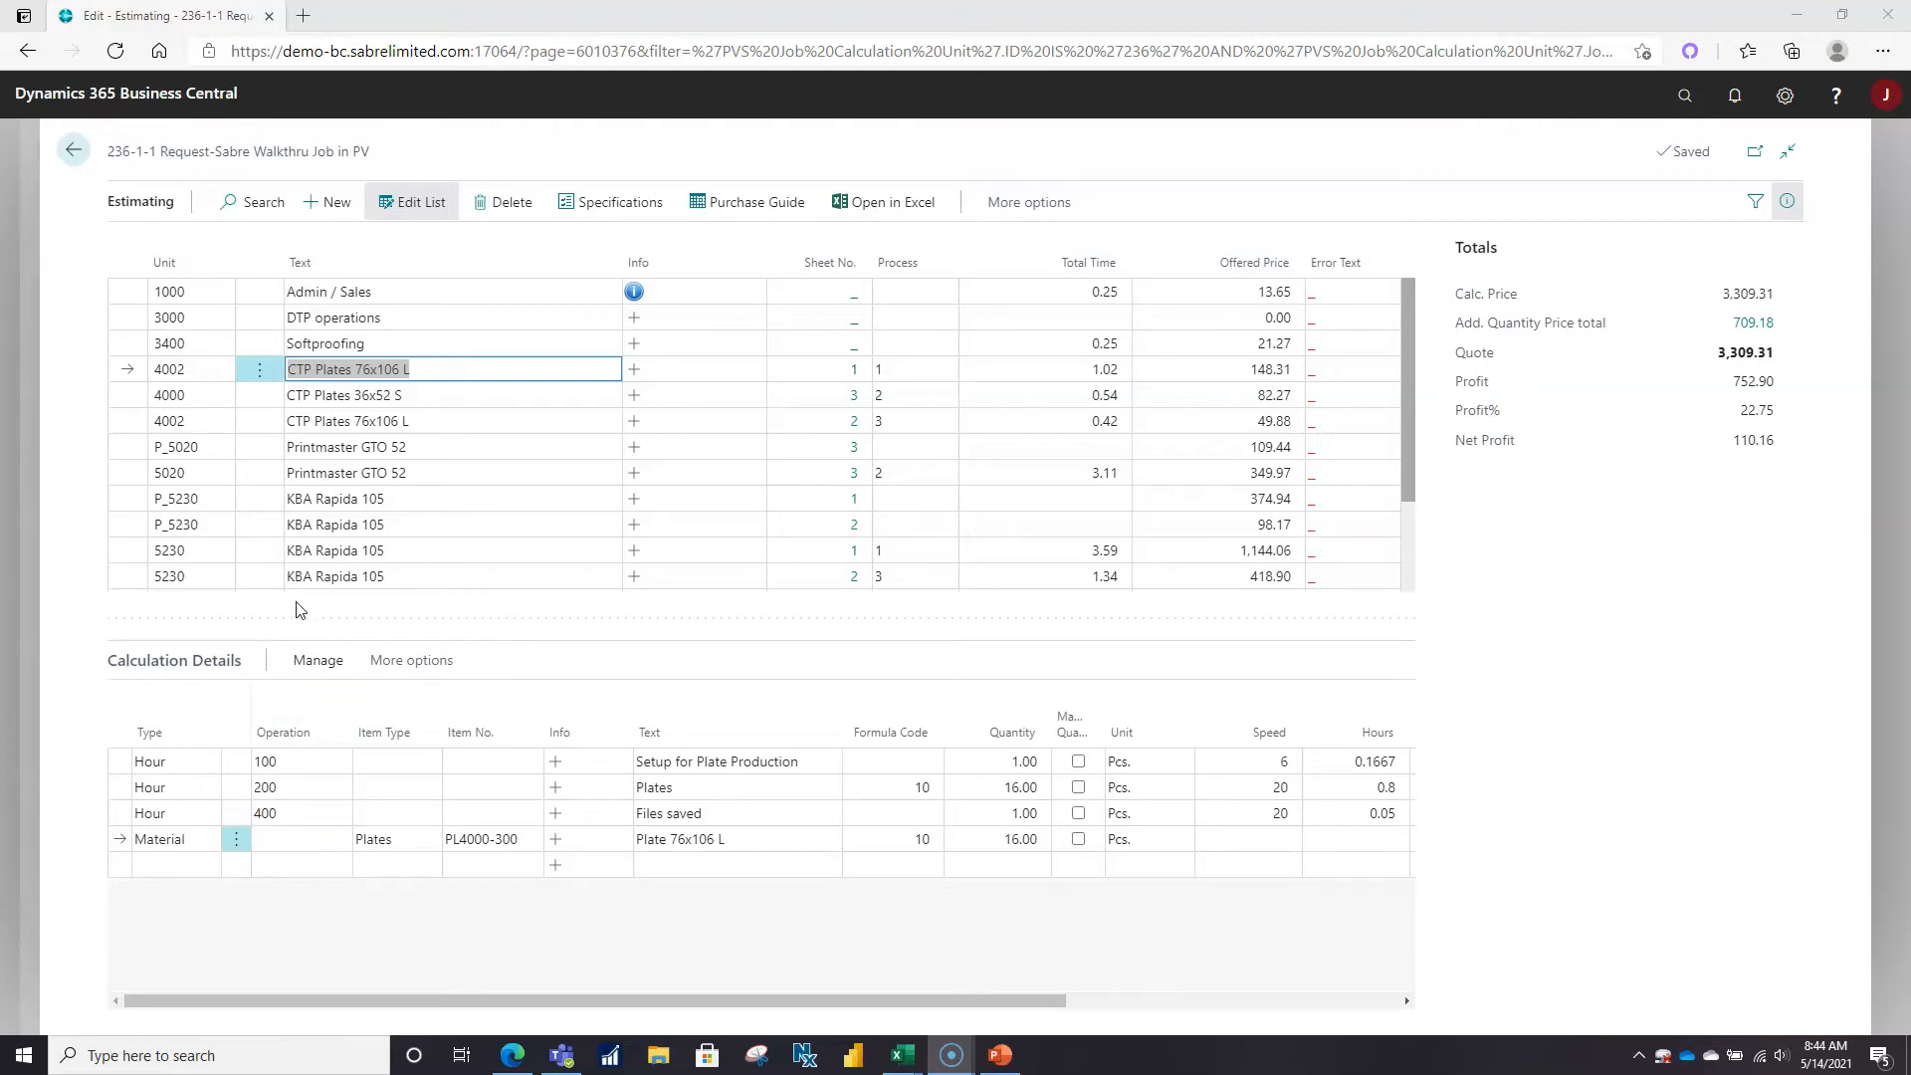
pyautogui.click(223, 605)
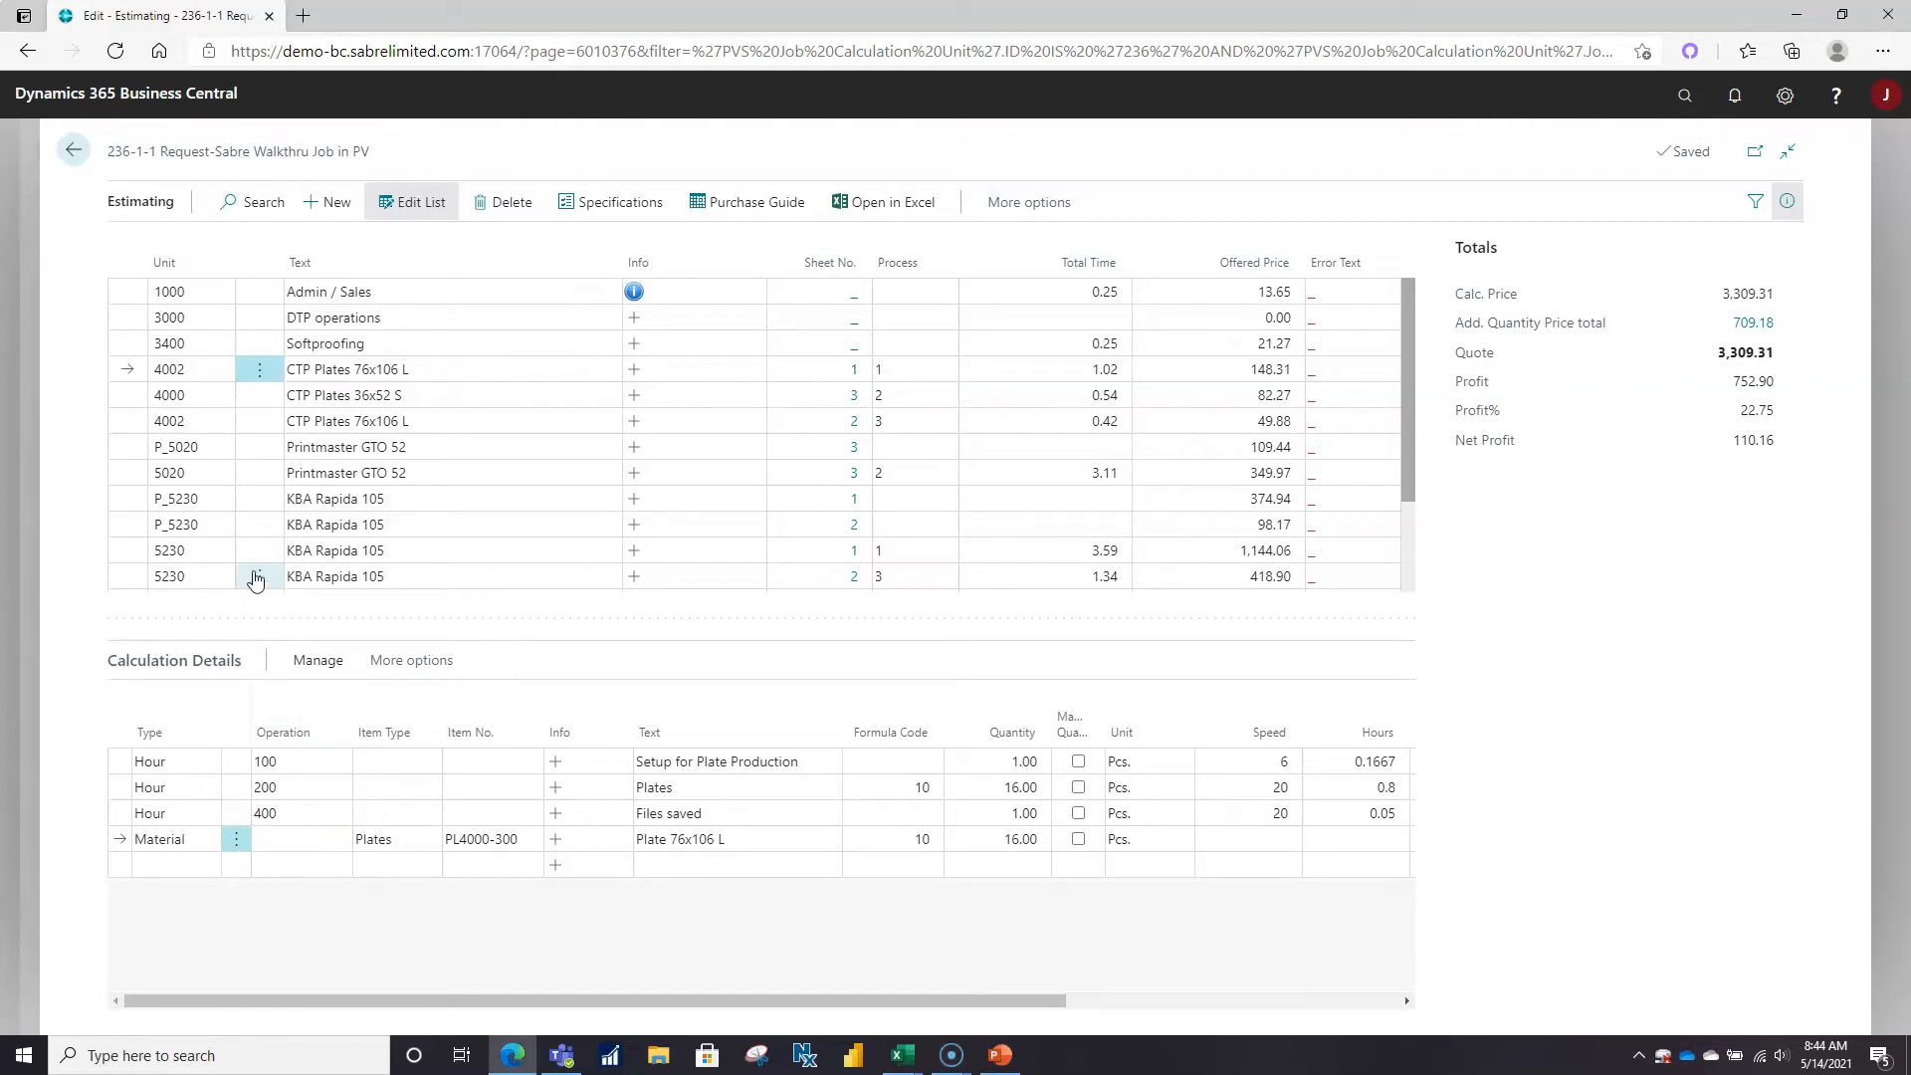
# Browse the calculation units available for a new estimating line, cancel the selection and return to the case card.
pyautogui.click(337, 203)
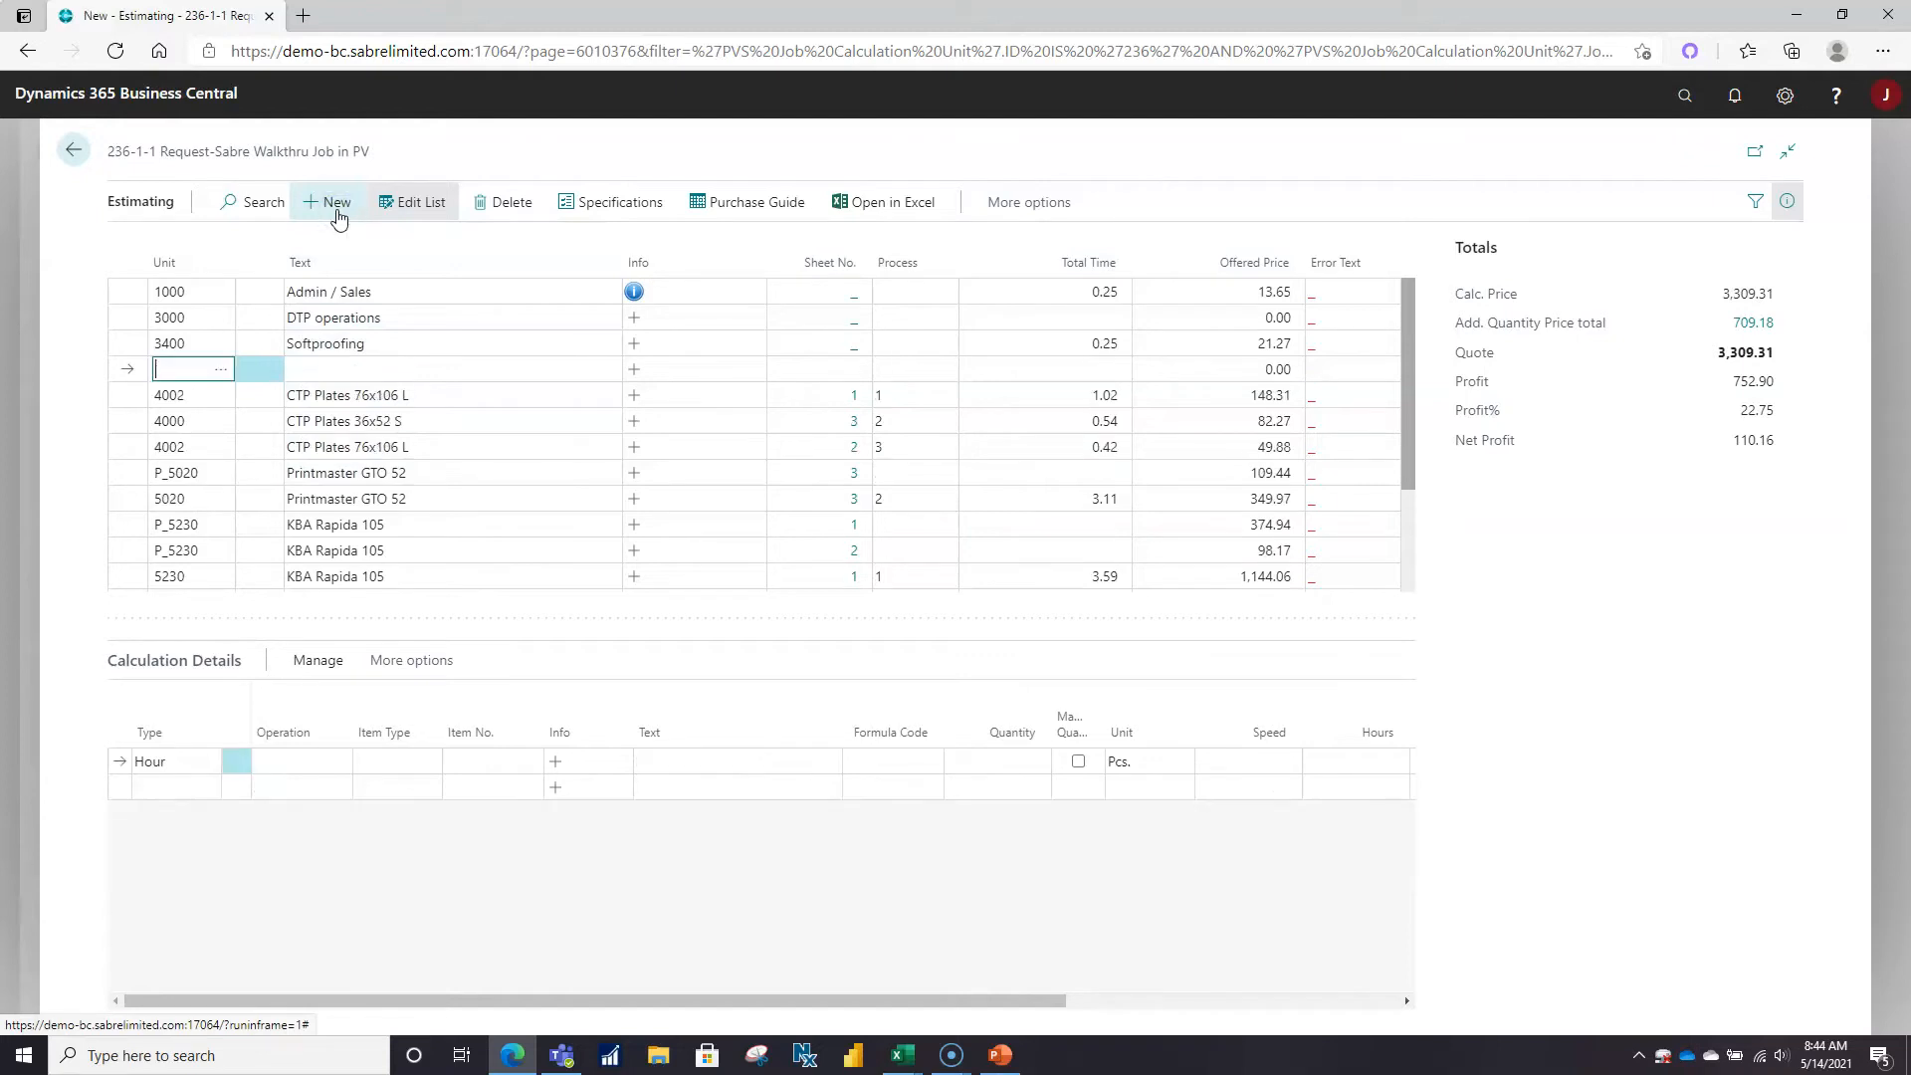
pyautogui.click(220, 370)
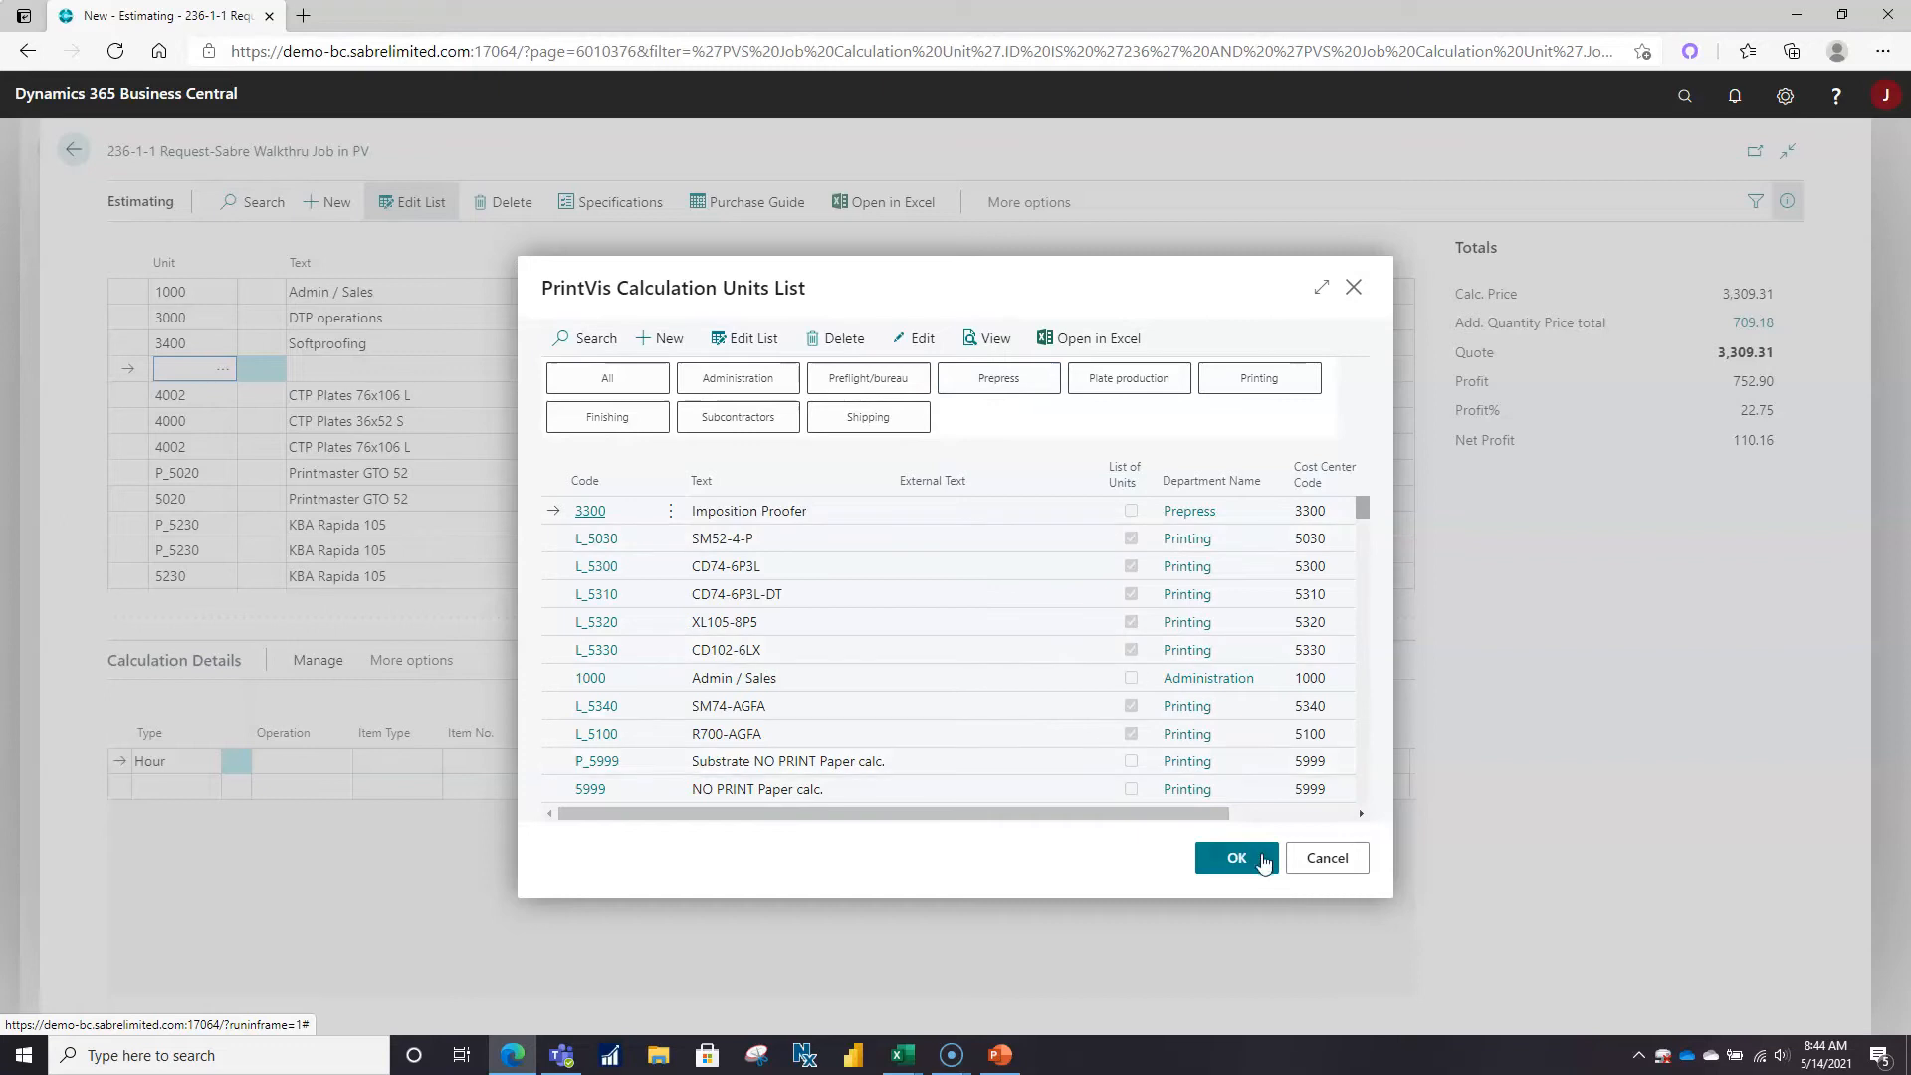
pyautogui.click(1319, 862)
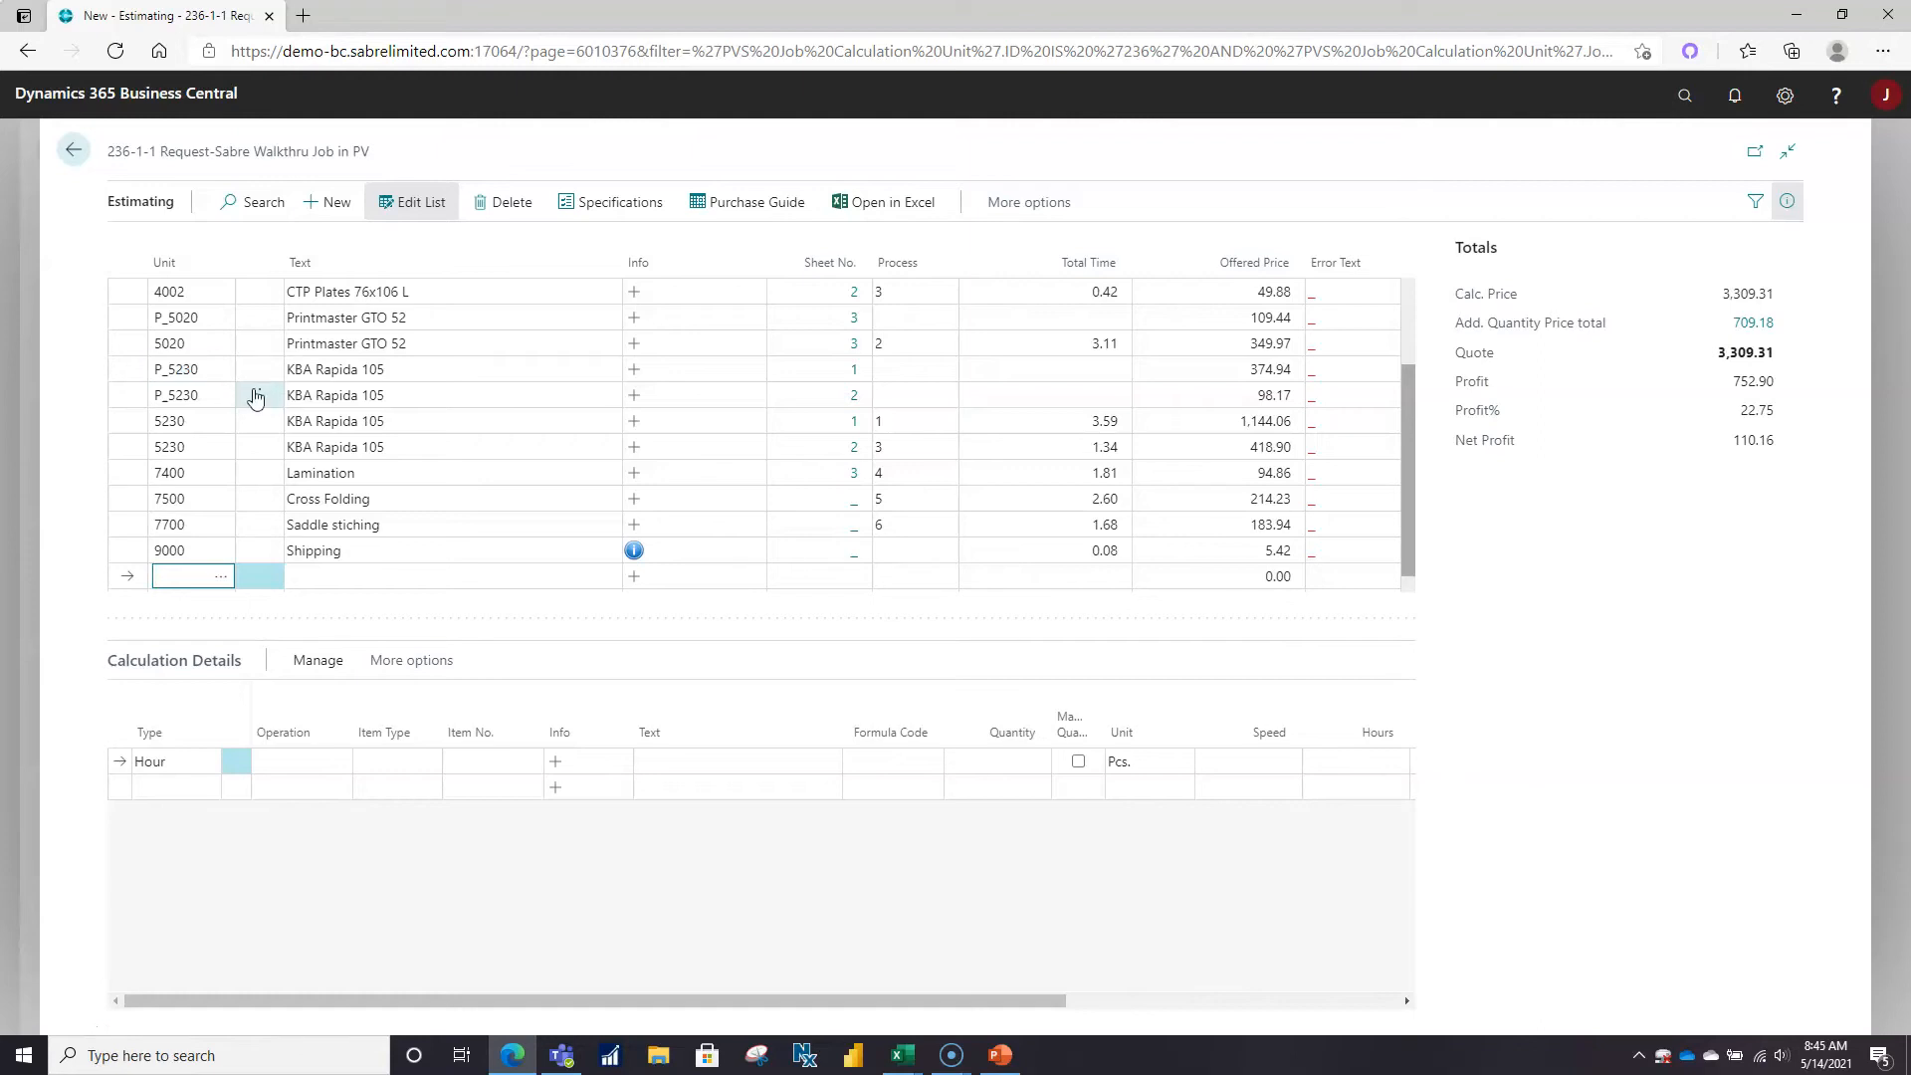
pyautogui.click(74, 155)
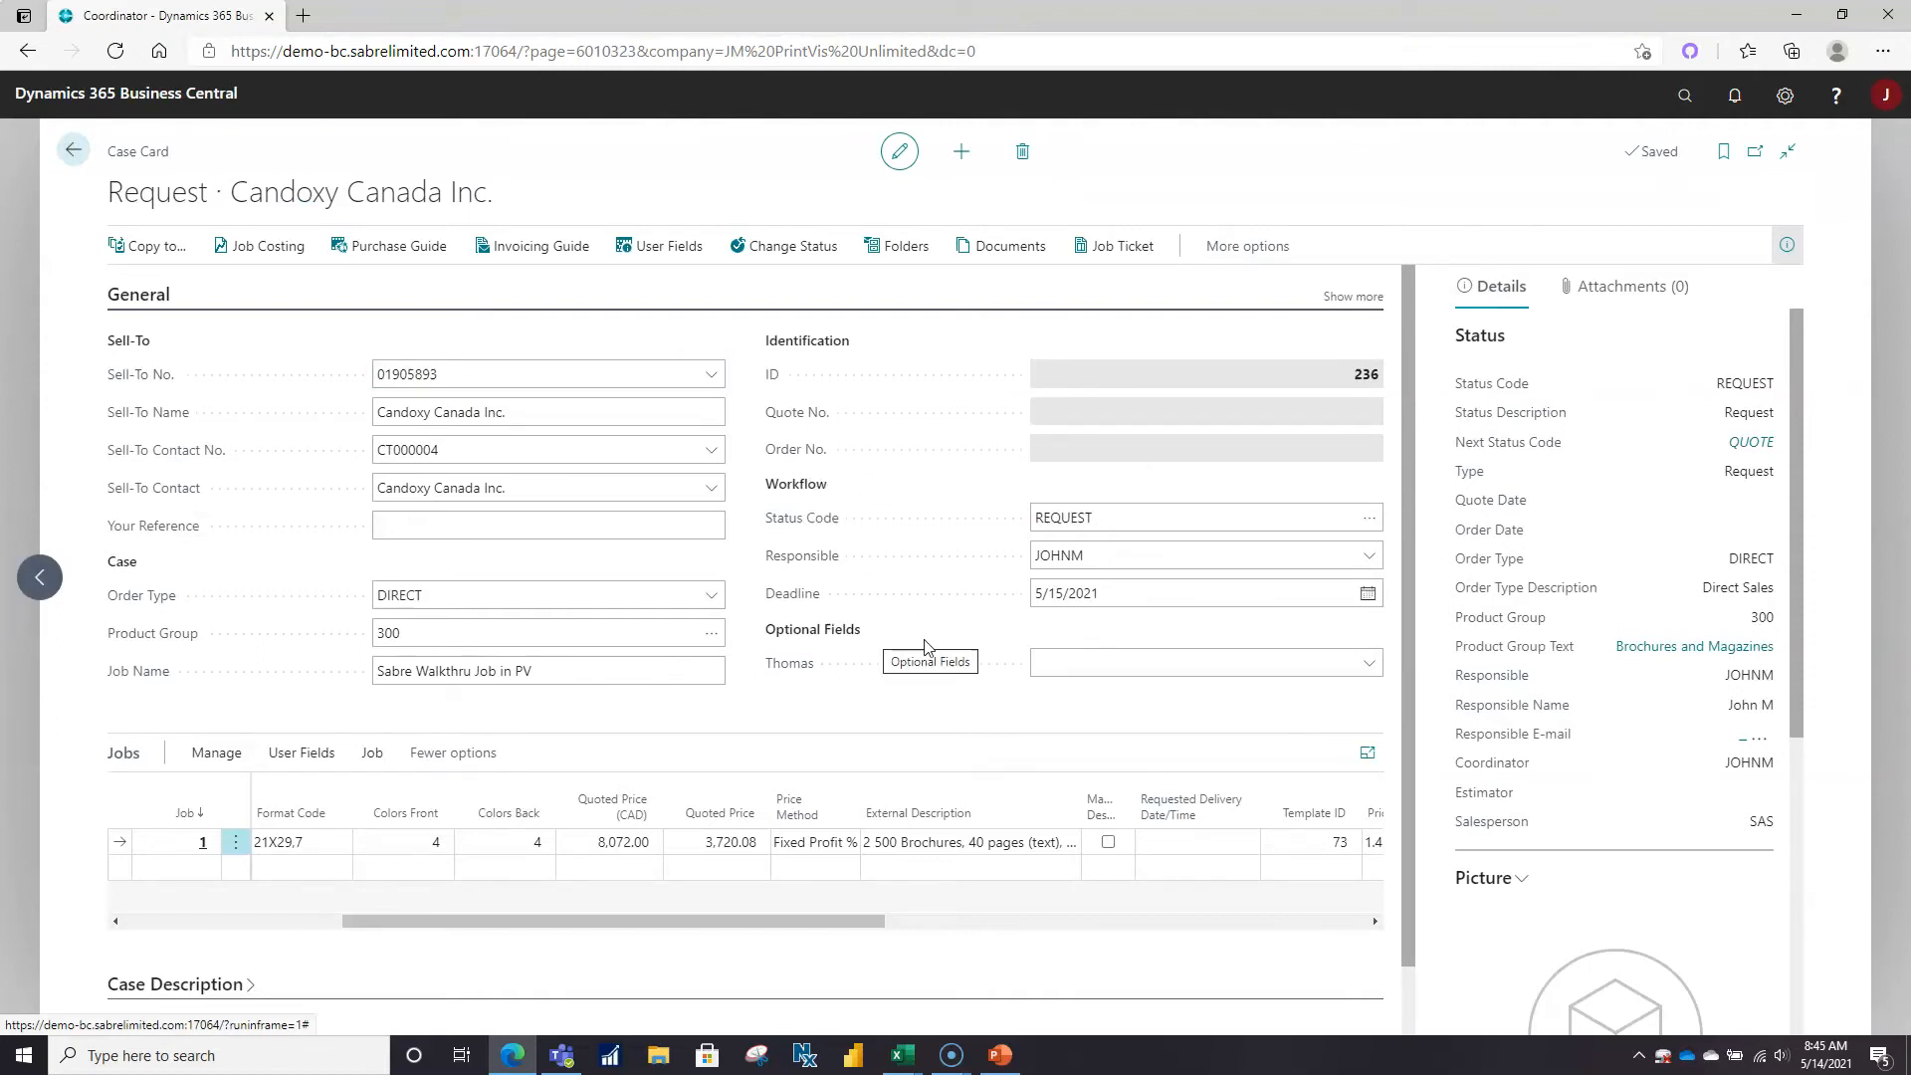
# Review the case details and advance the case's status to QUOTE.
pyautogui.scroll(-1, 925, 647)
pyautogui.scroll(-3, 1497, 667)
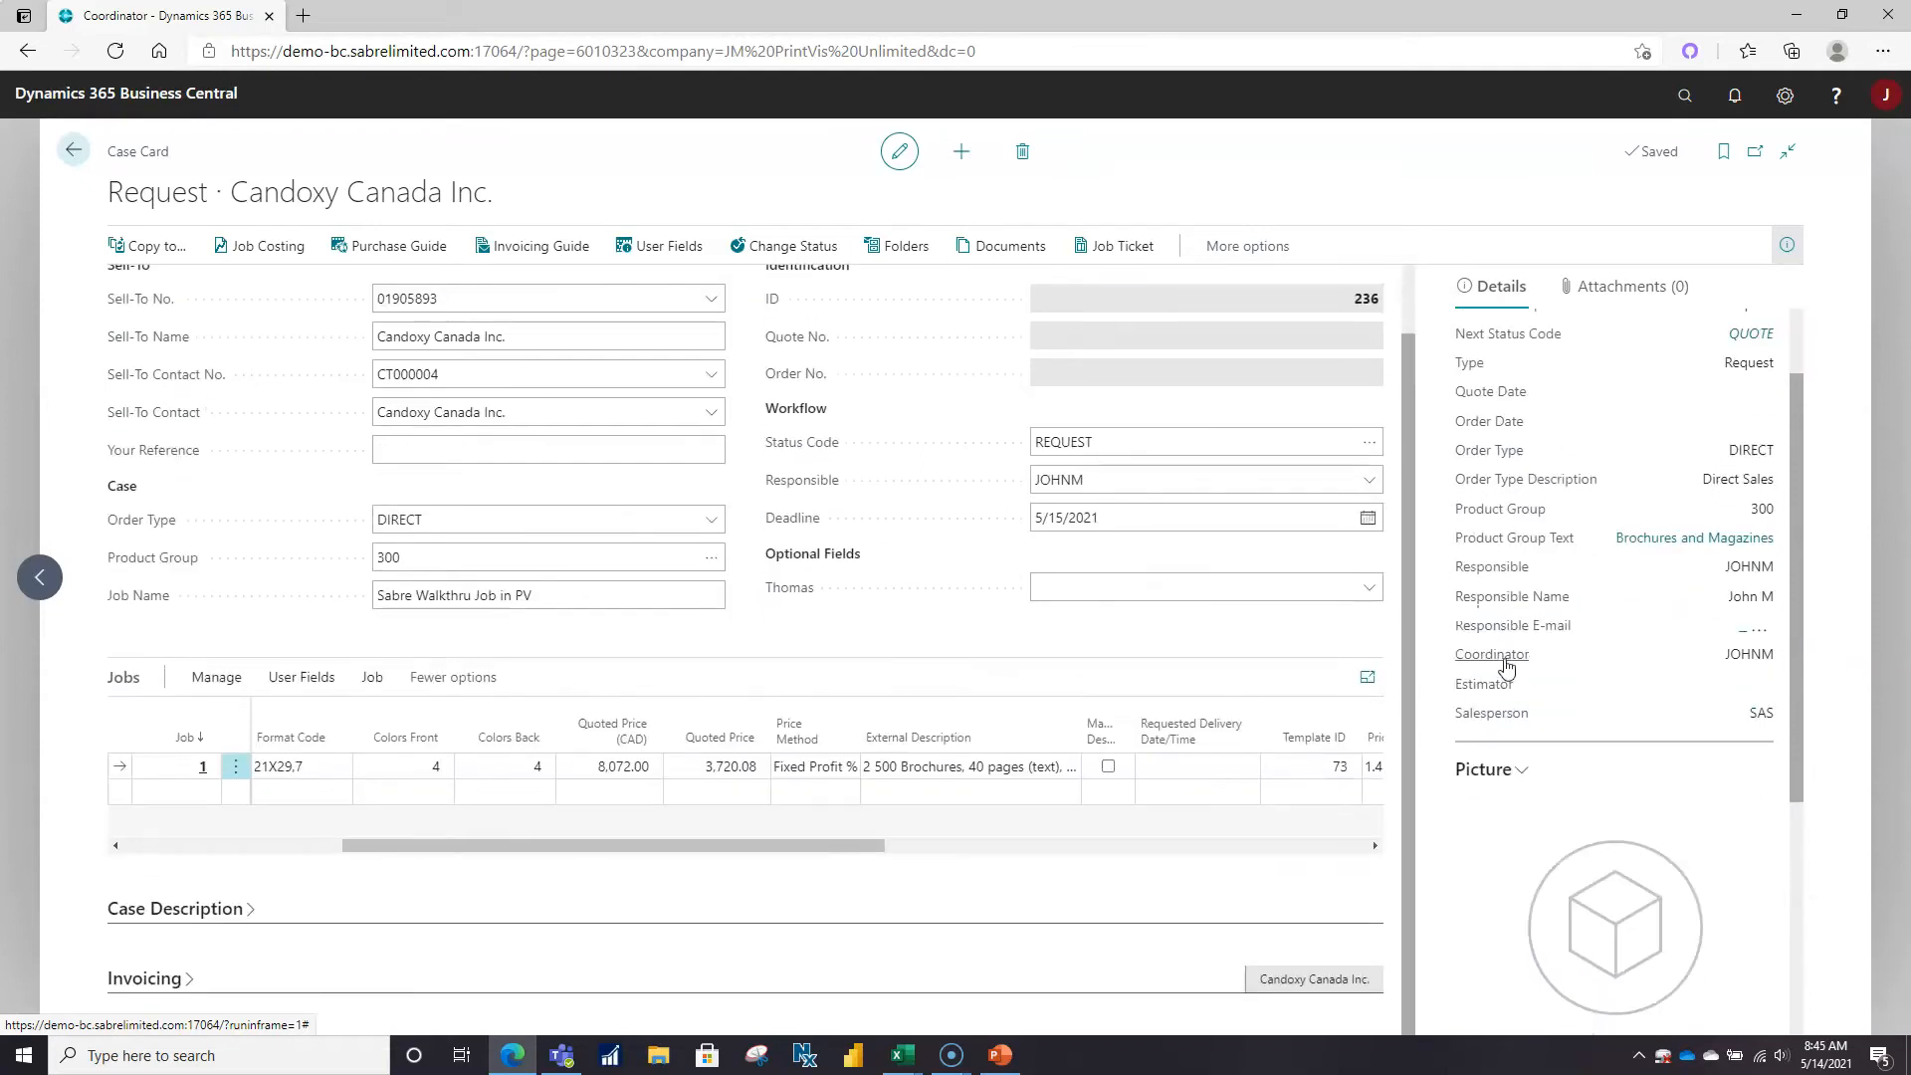
pyautogui.scroll(-2, 1506, 666)
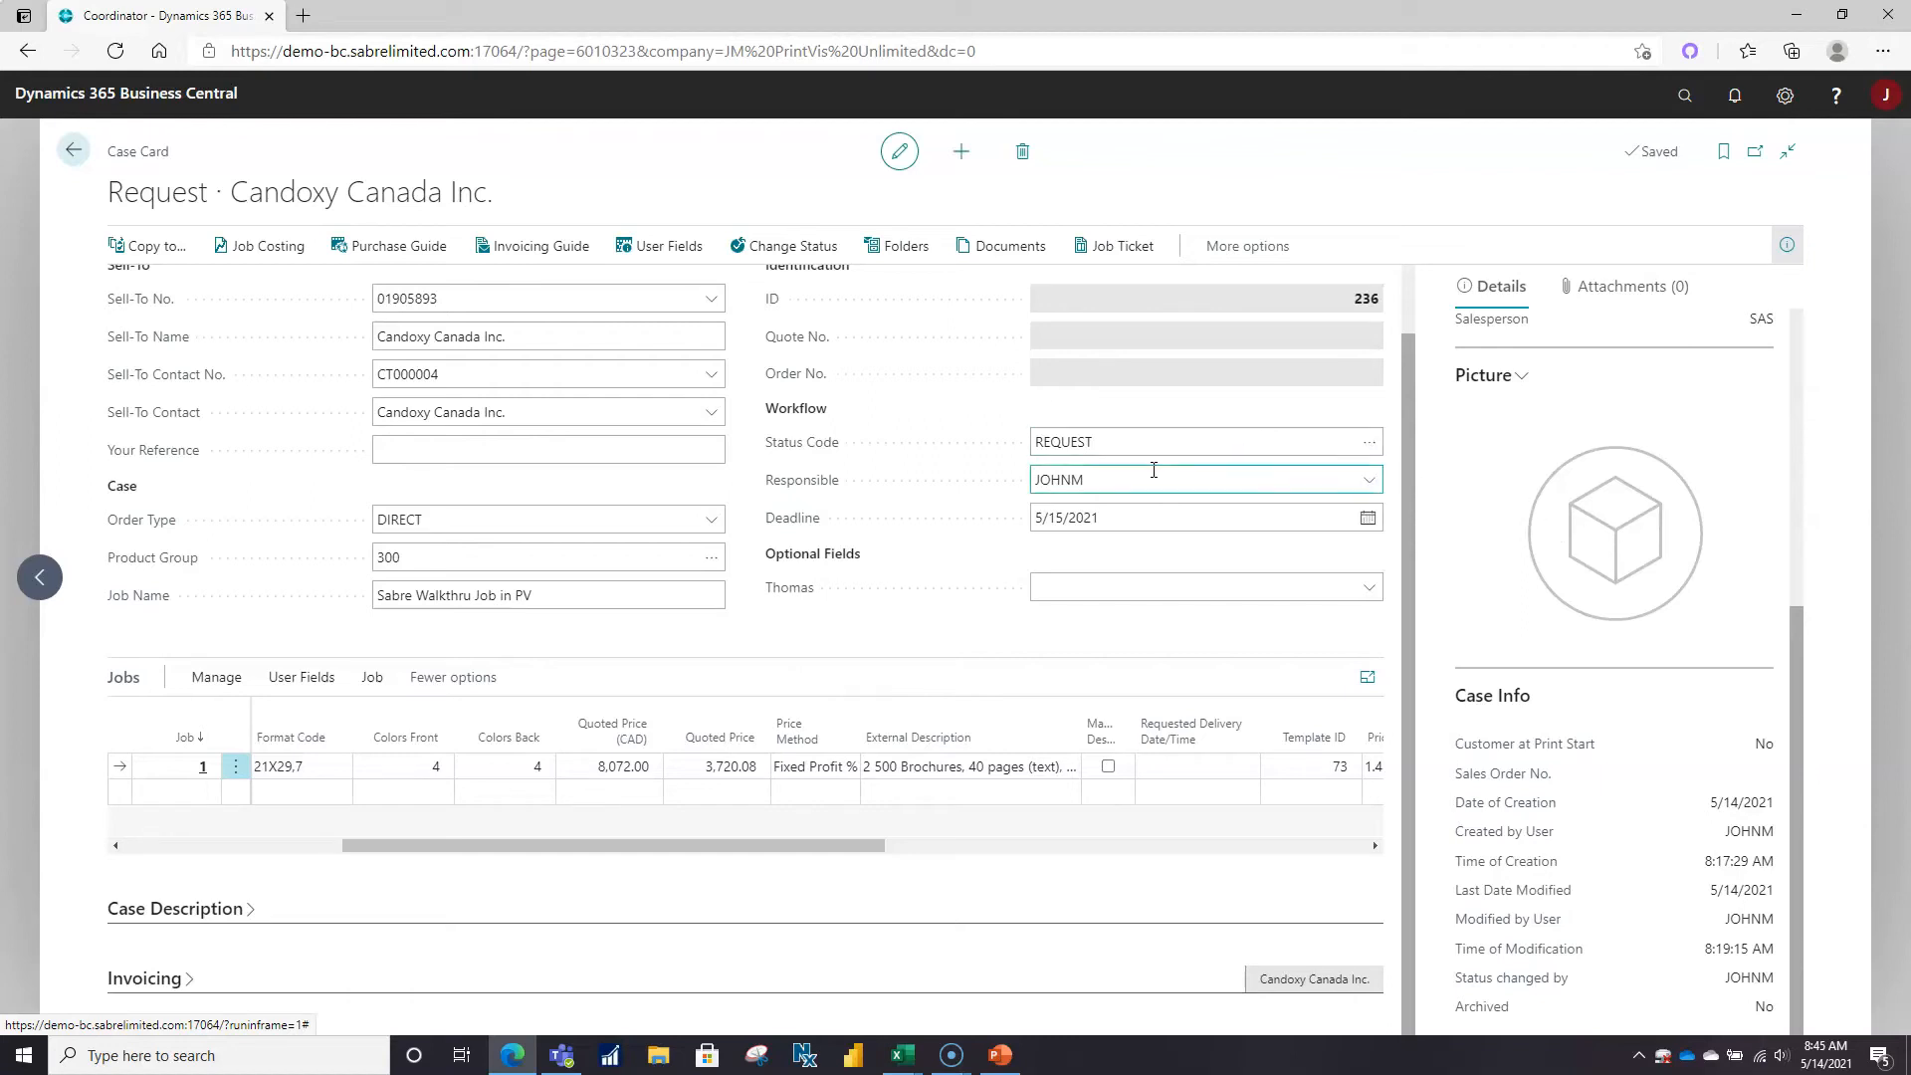
pyautogui.scroll(1, 1154, 469)
pyautogui.click(803, 250)
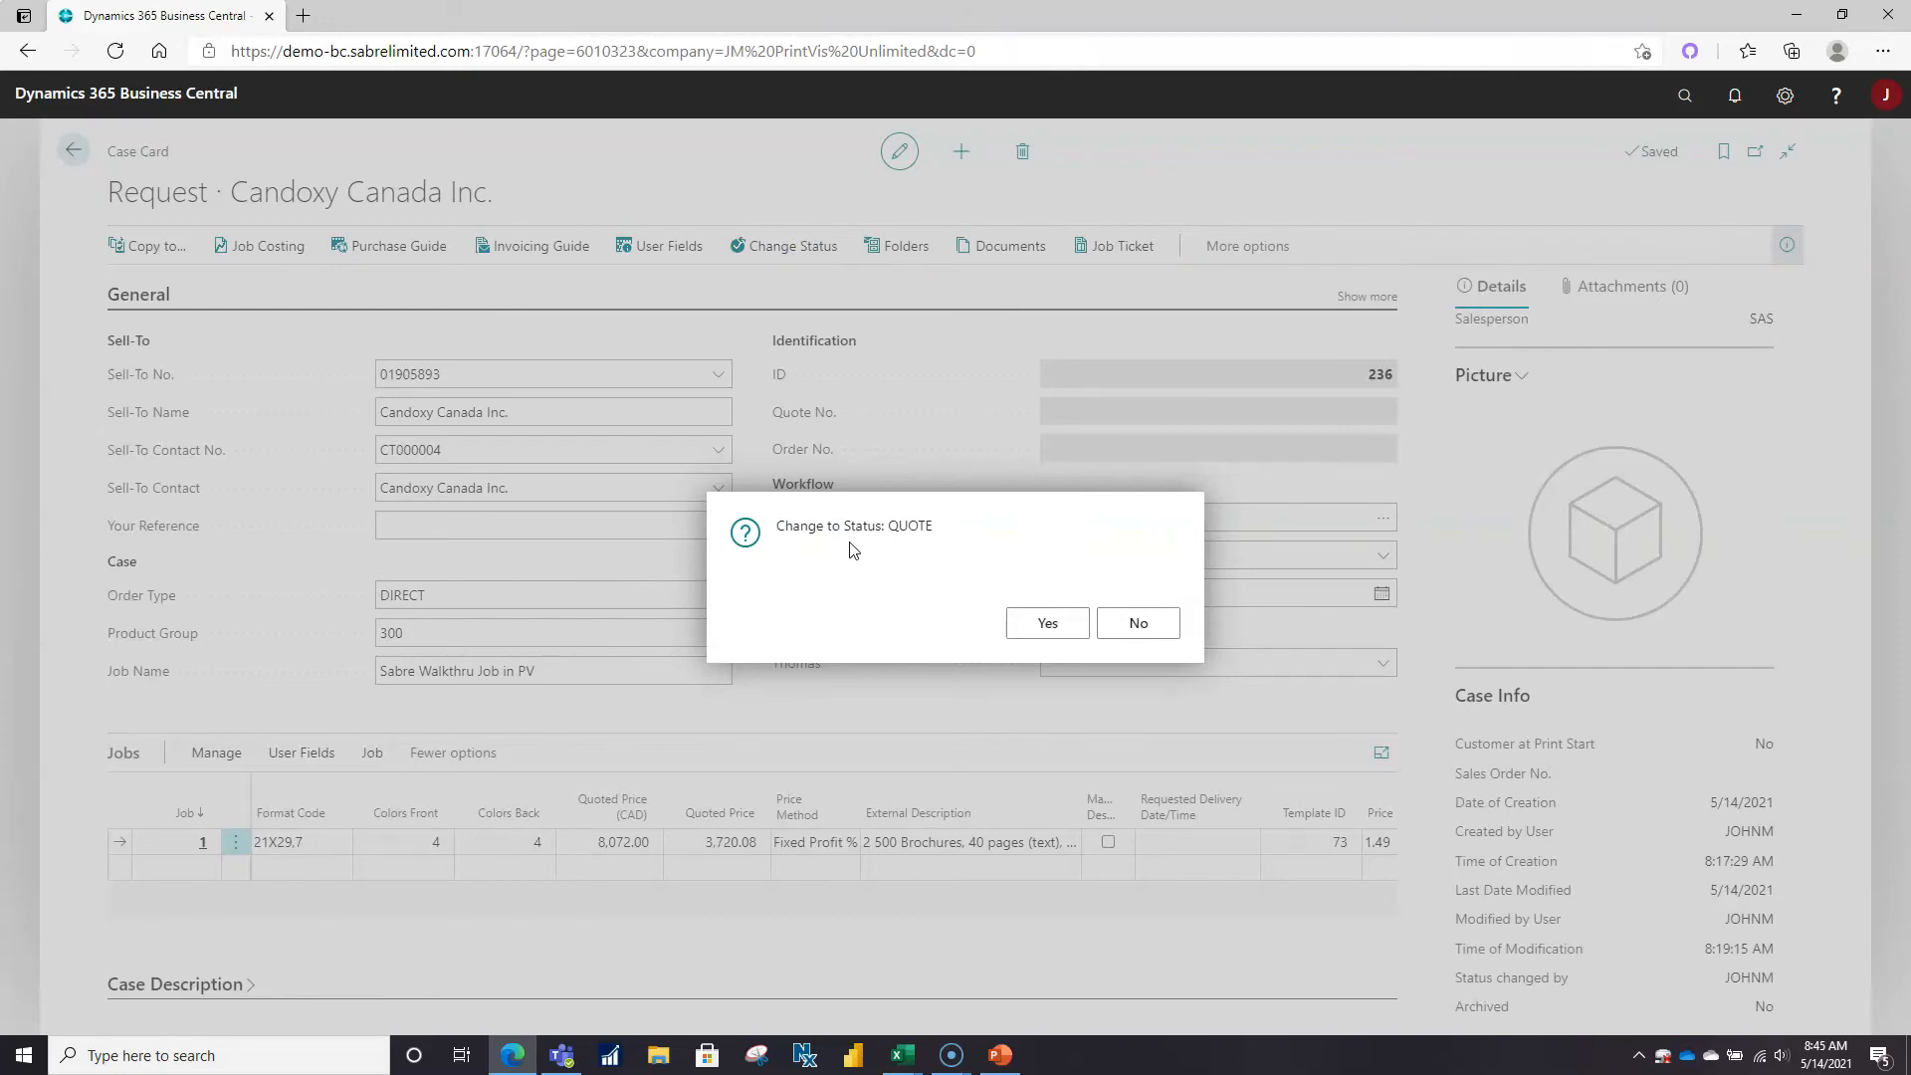
pyautogui.click(1041, 625)
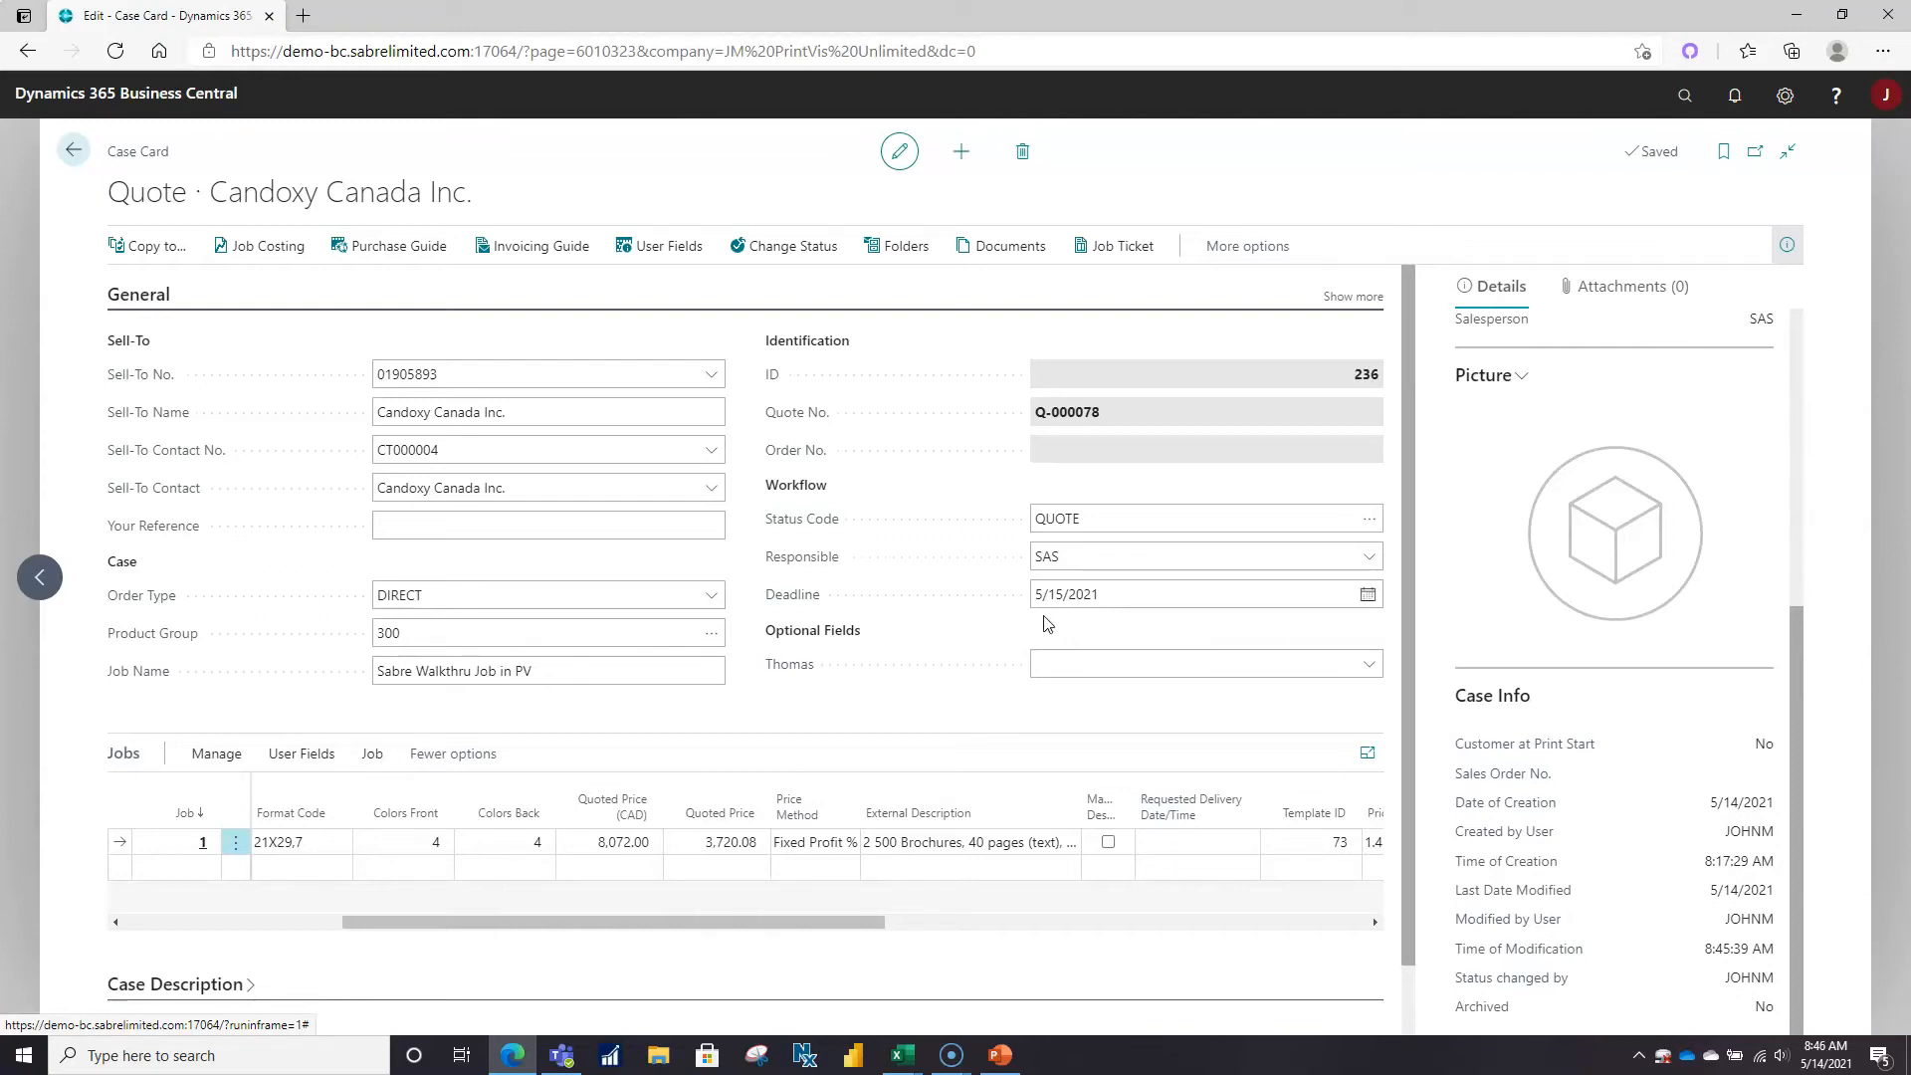
pyautogui.click(1256, 255)
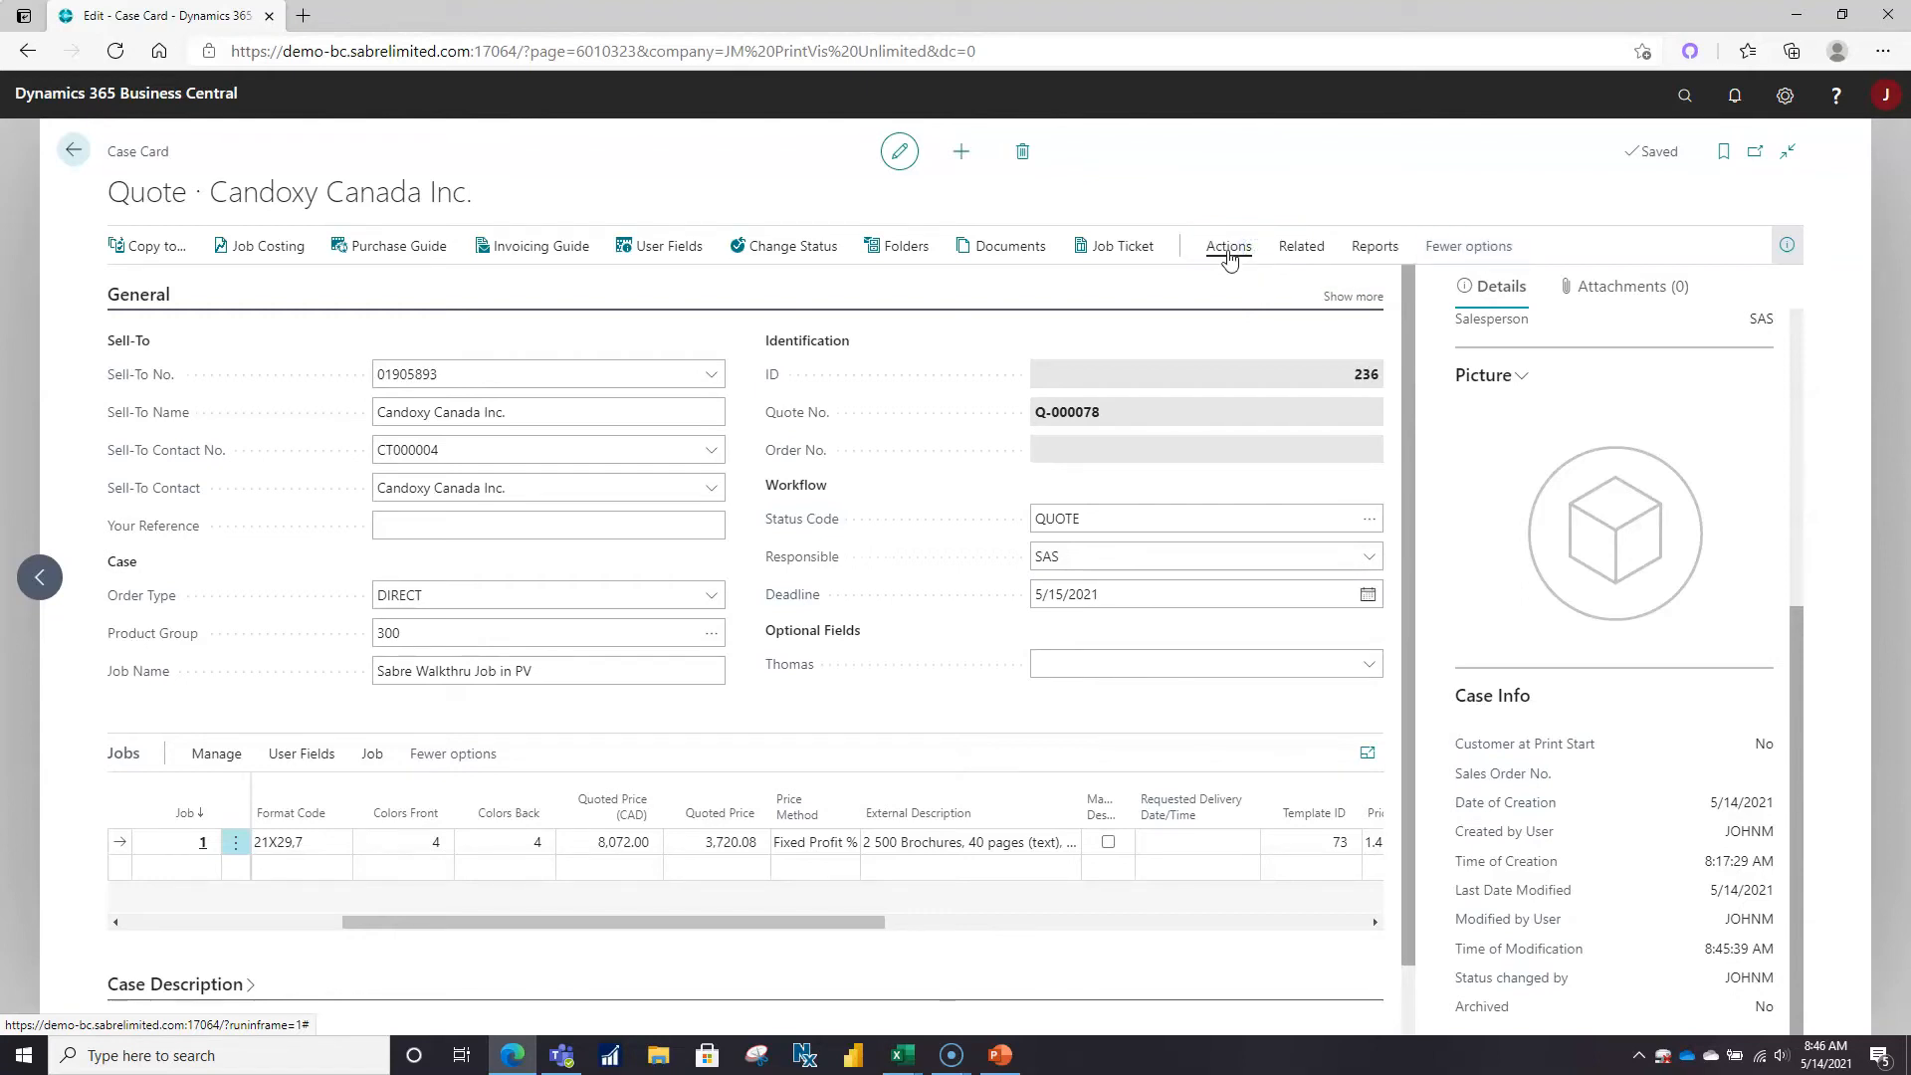
pyautogui.click(1228, 248)
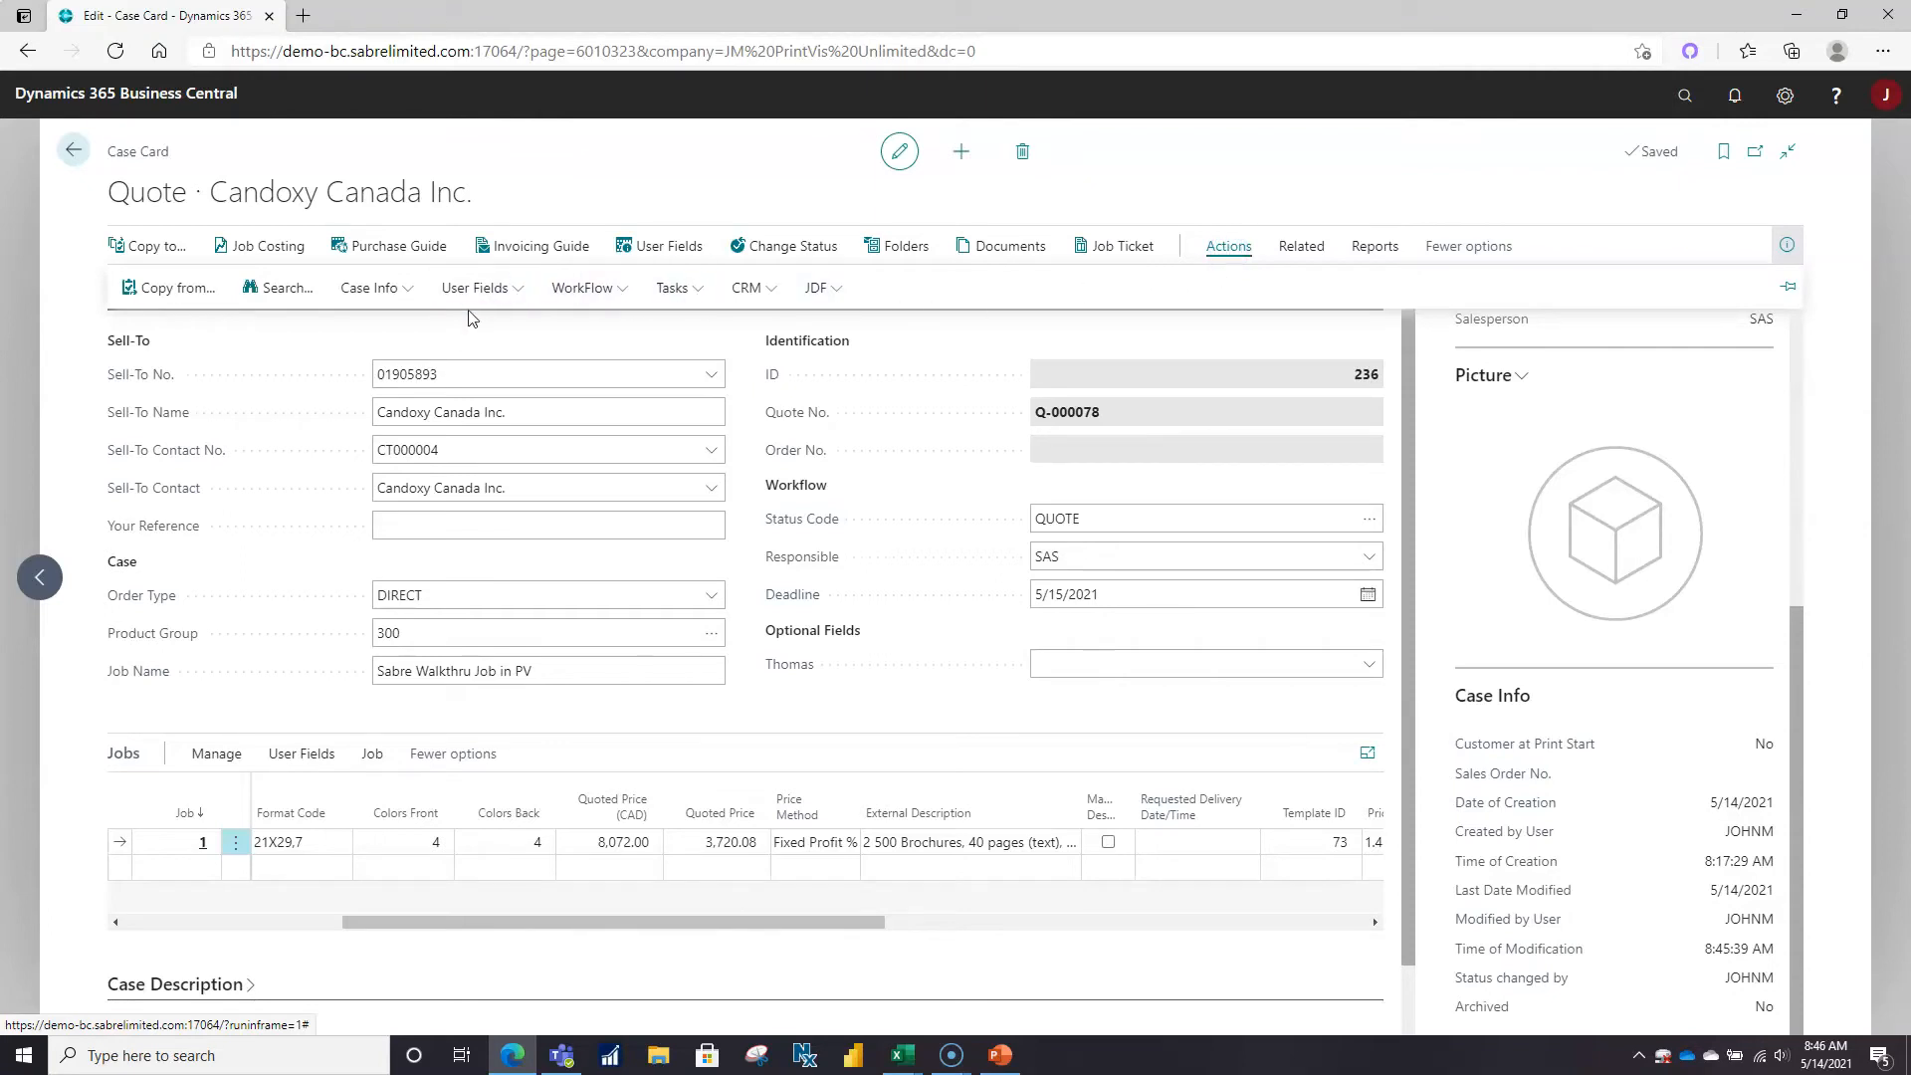
pyautogui.click(1126, 182)
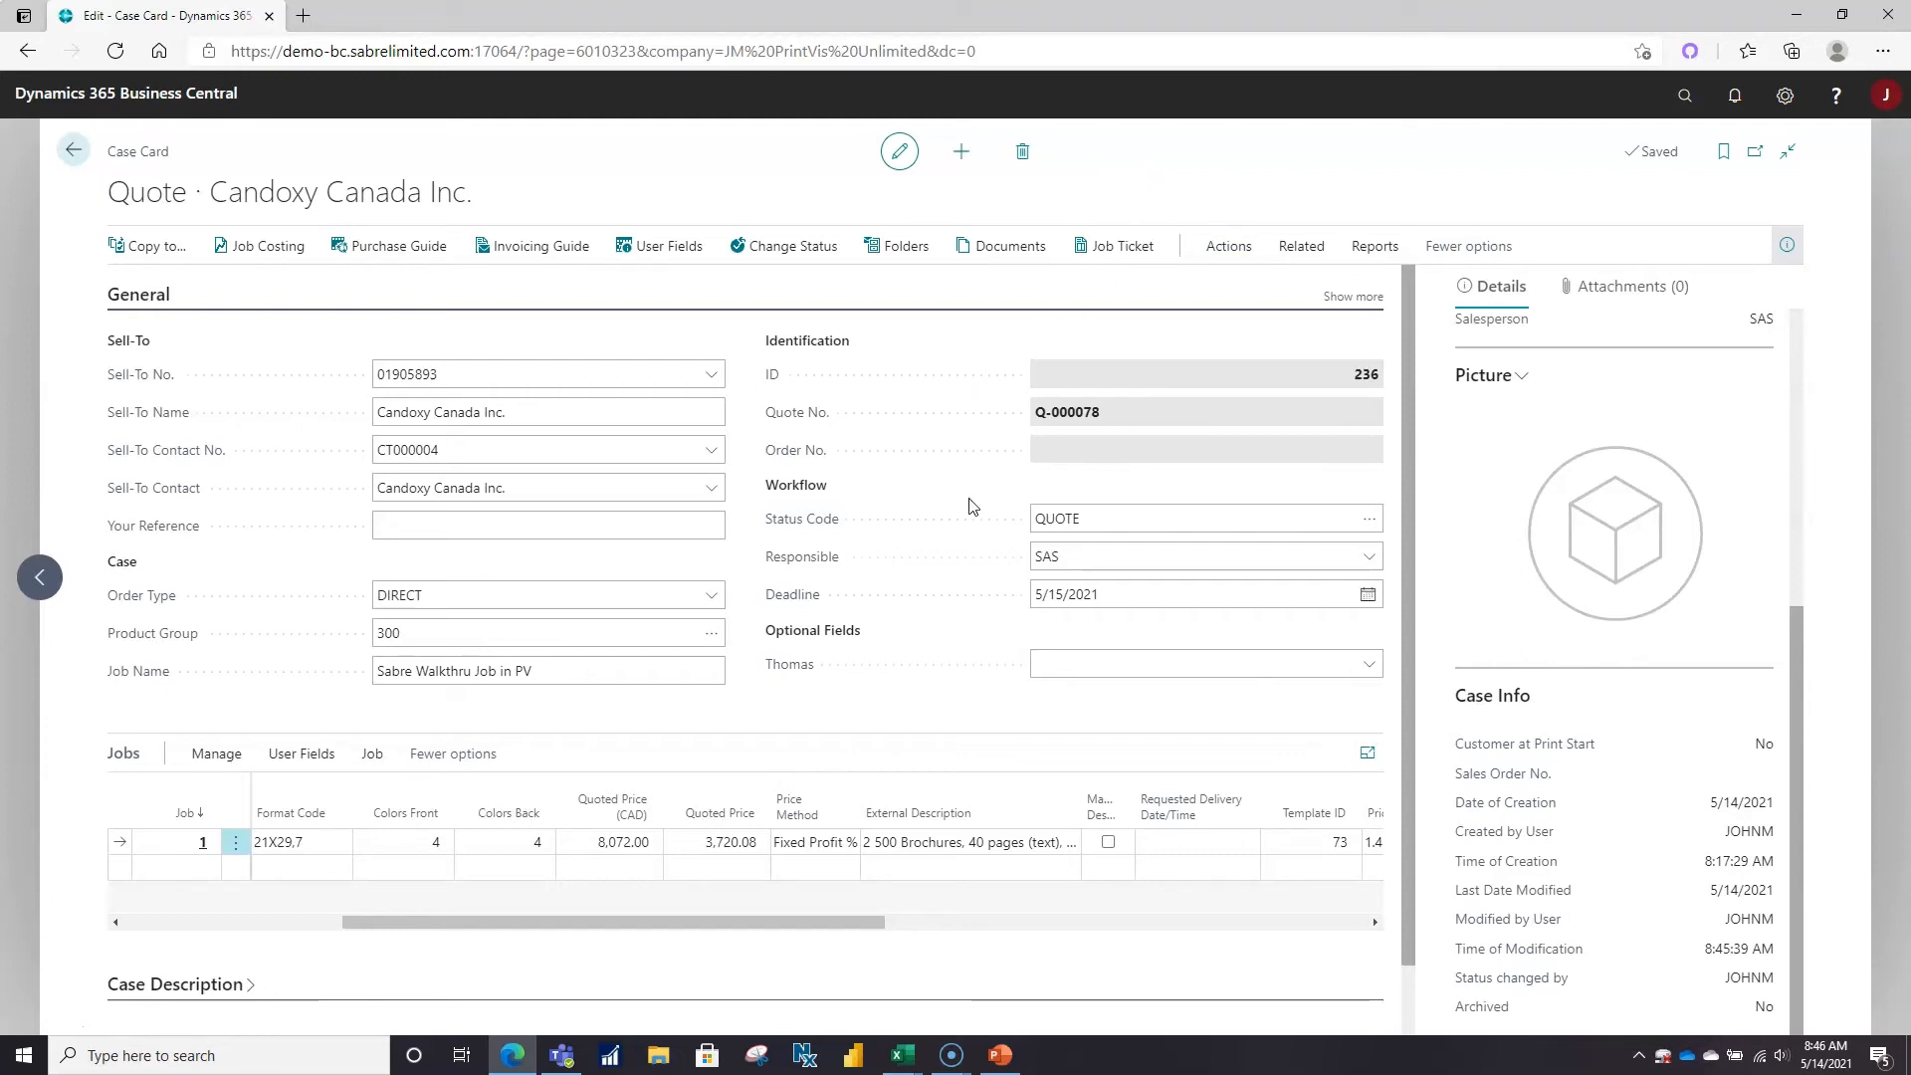
pyautogui.scroll(-1, 971, 502)
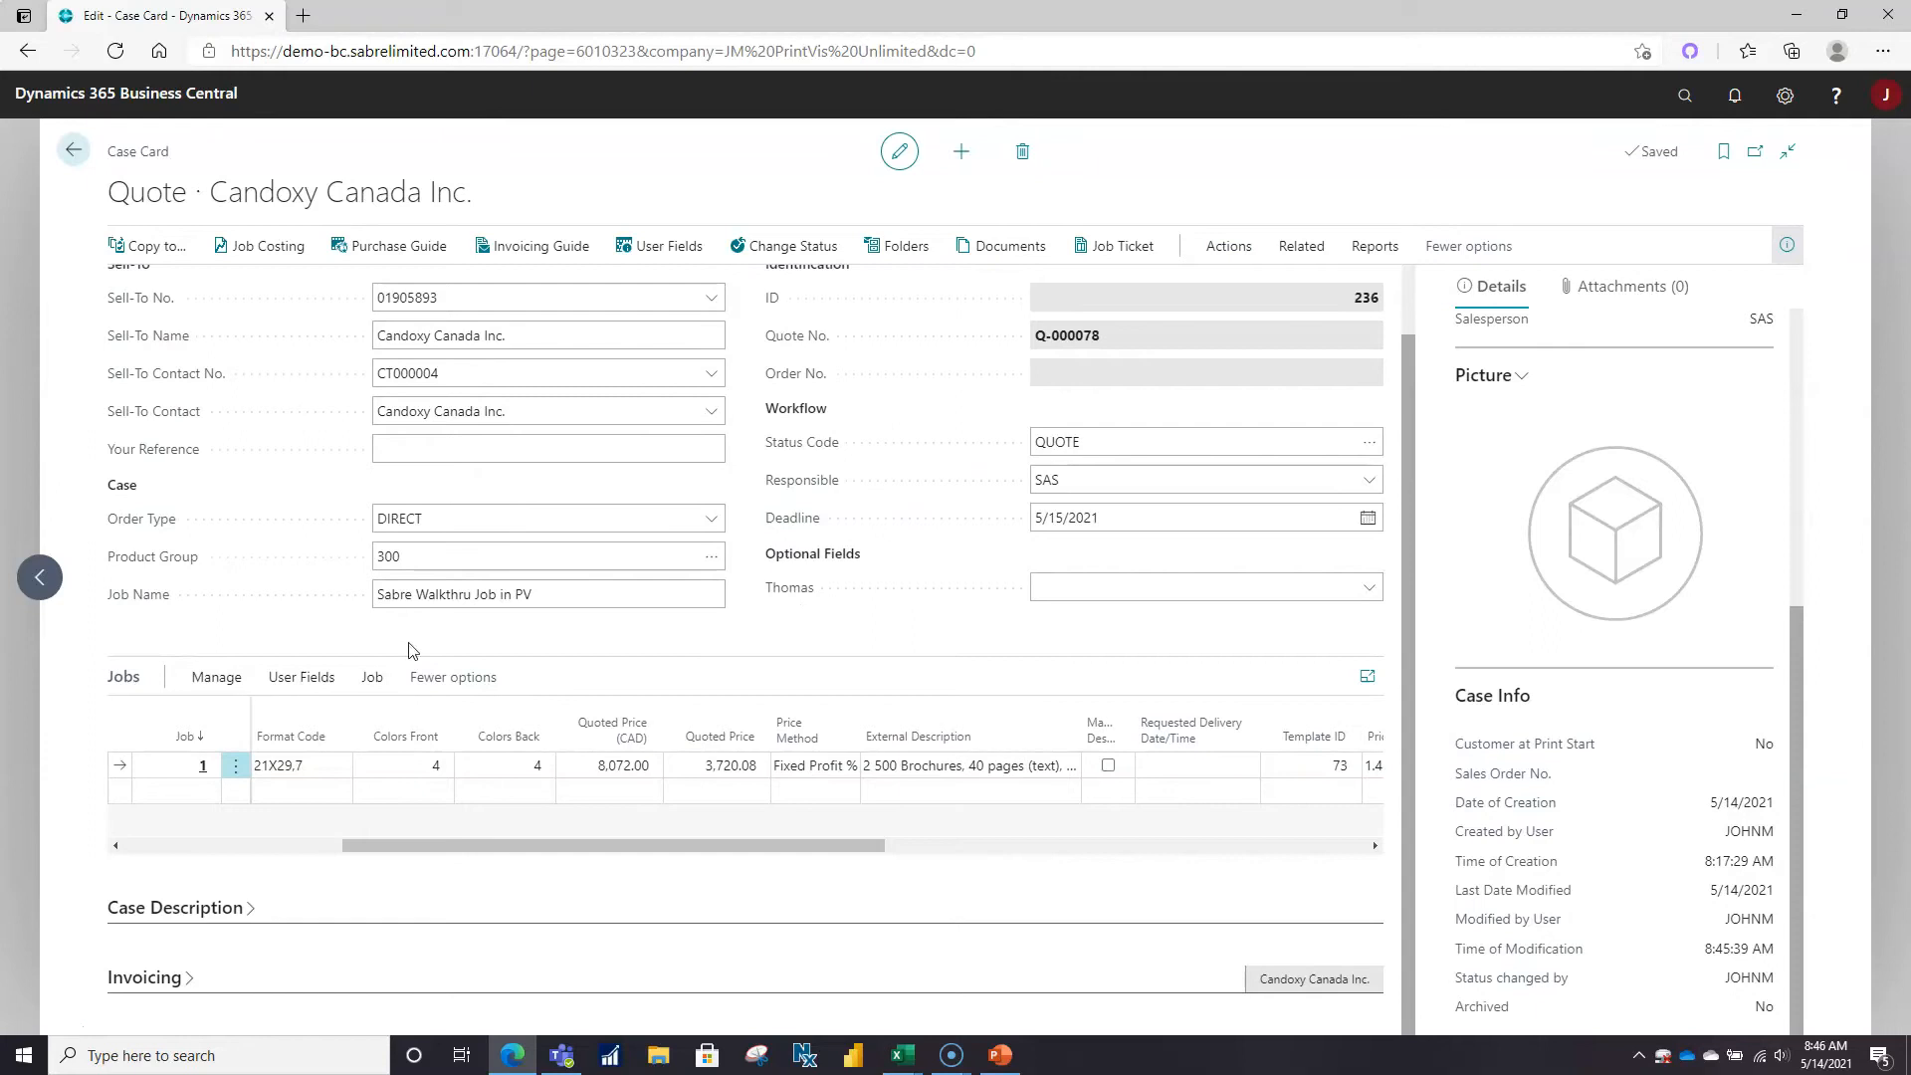
pyautogui.click(217, 678)
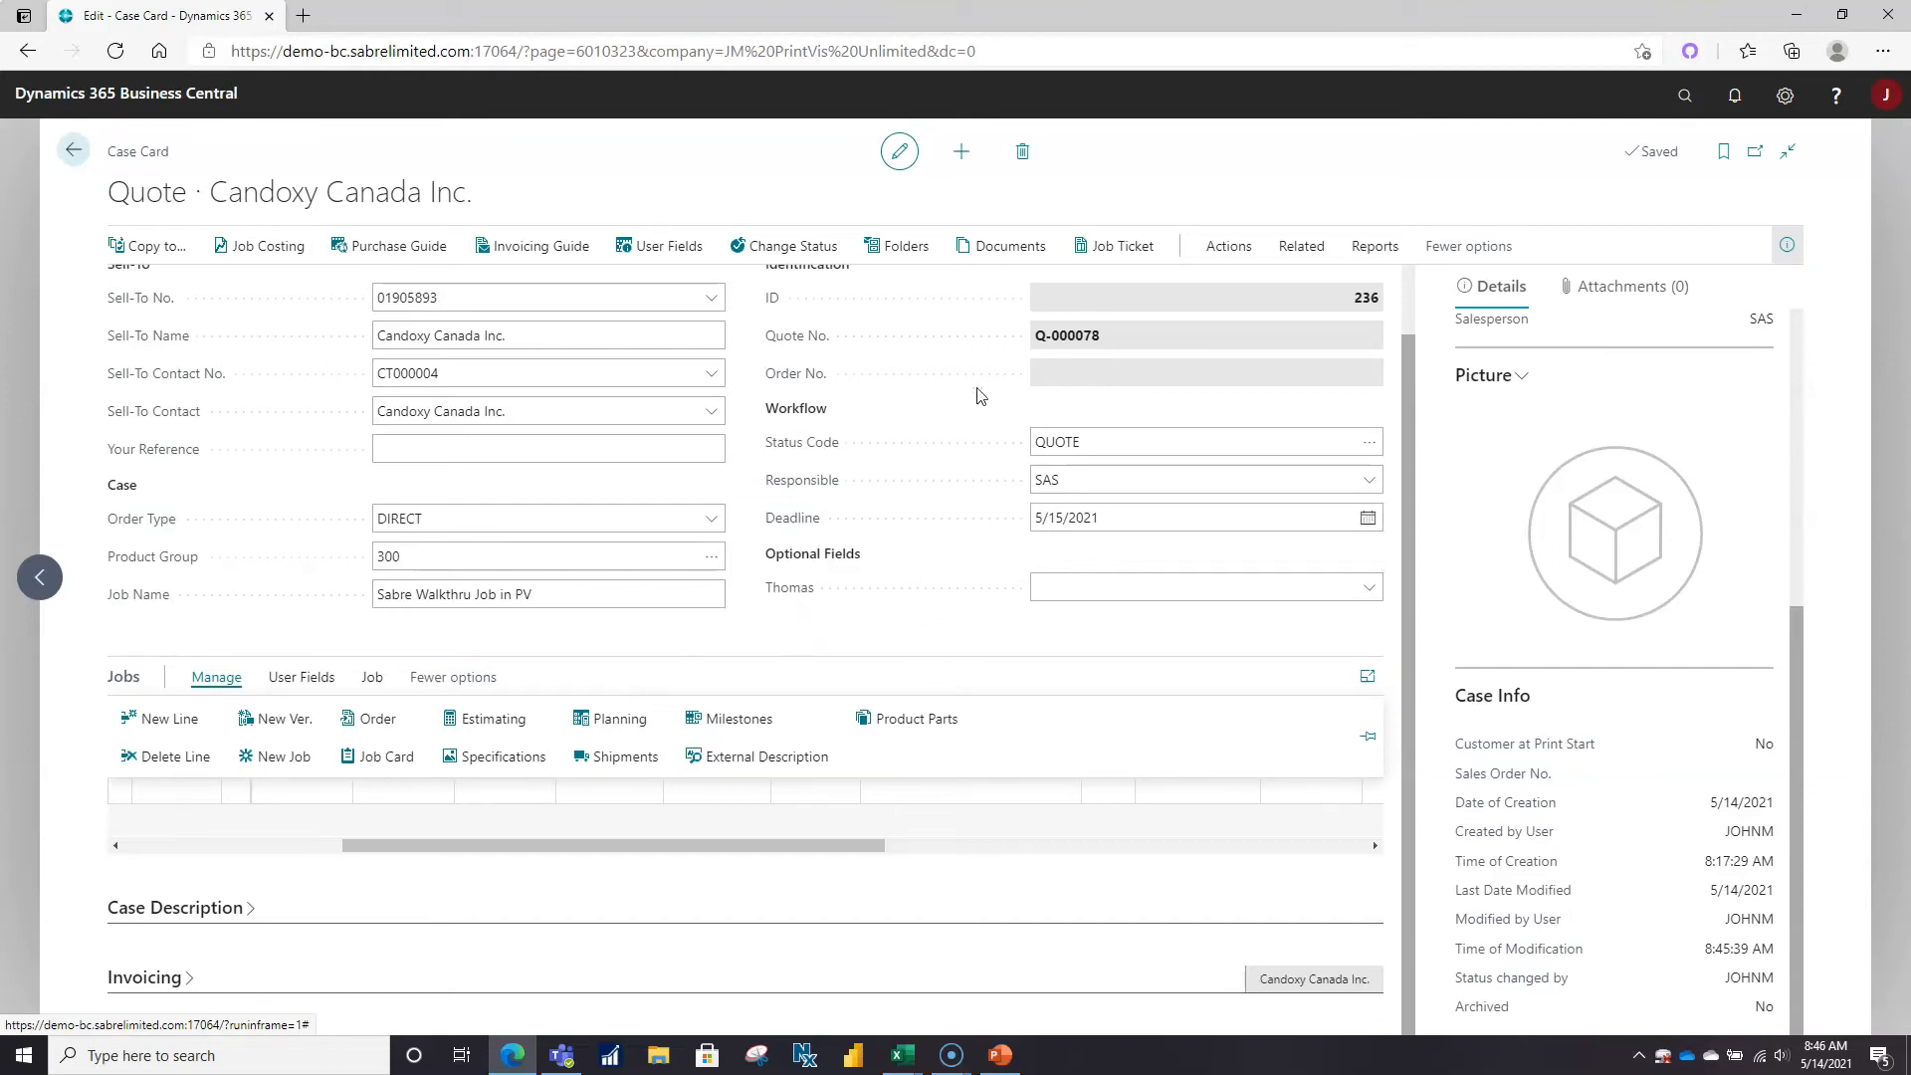
pyautogui.click(1120, 191)
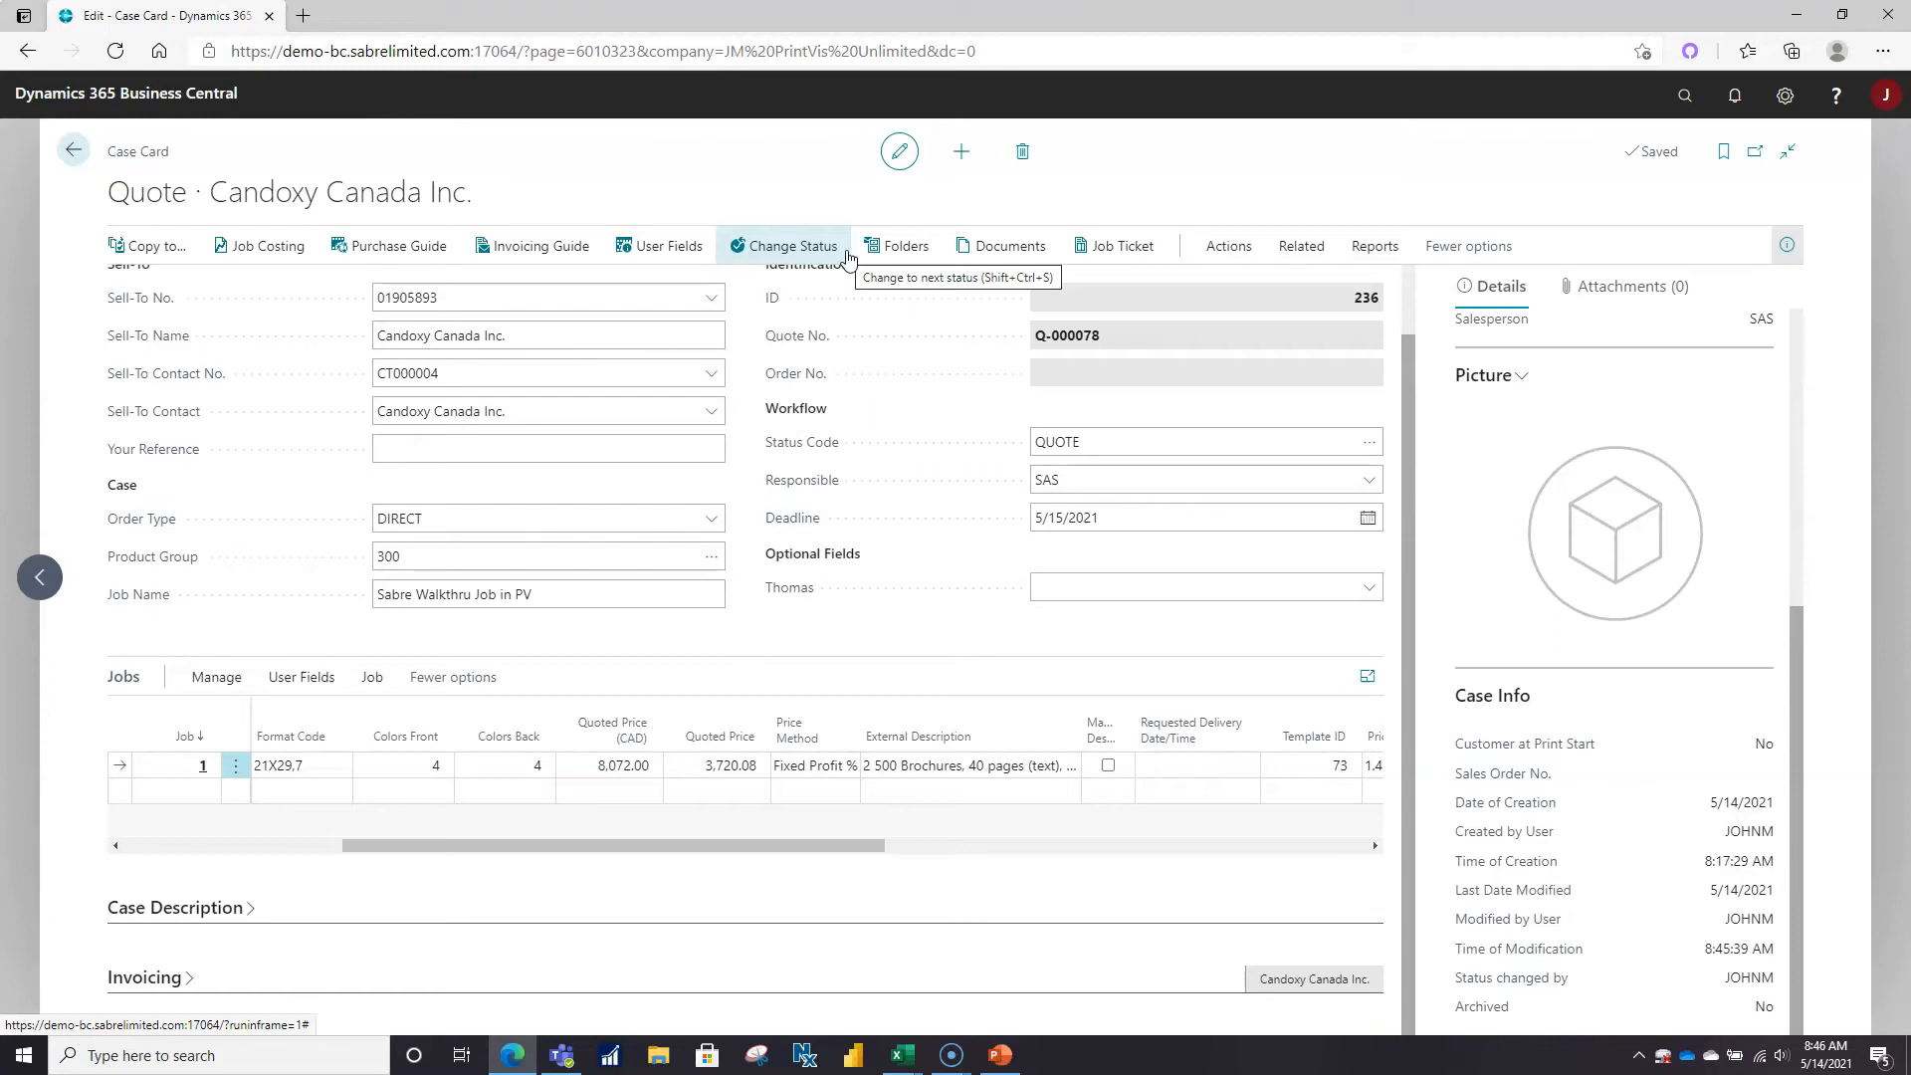
# Advance the case's status to QUOTE SENT and check its status, responsible and deadline fields.
pyautogui.scroll(1, 1025, 461)
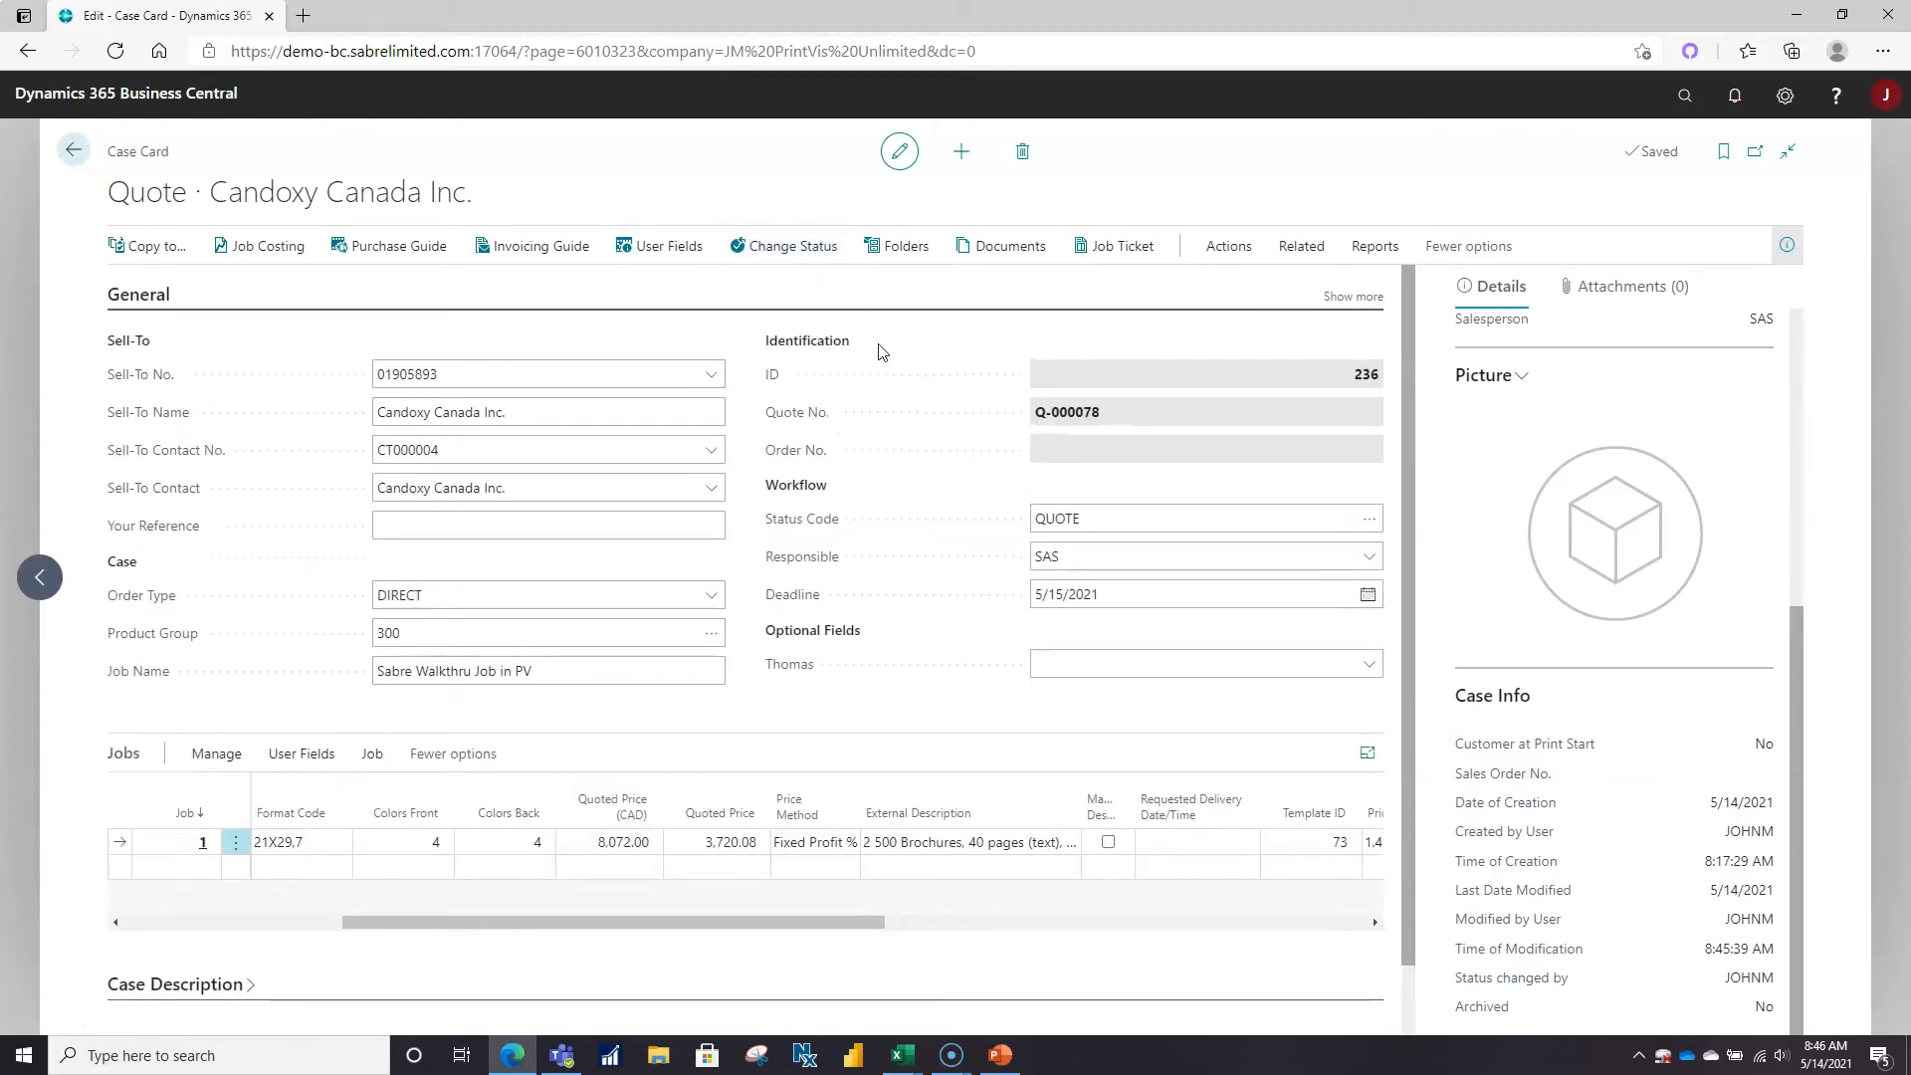
pyautogui.click(804, 251)
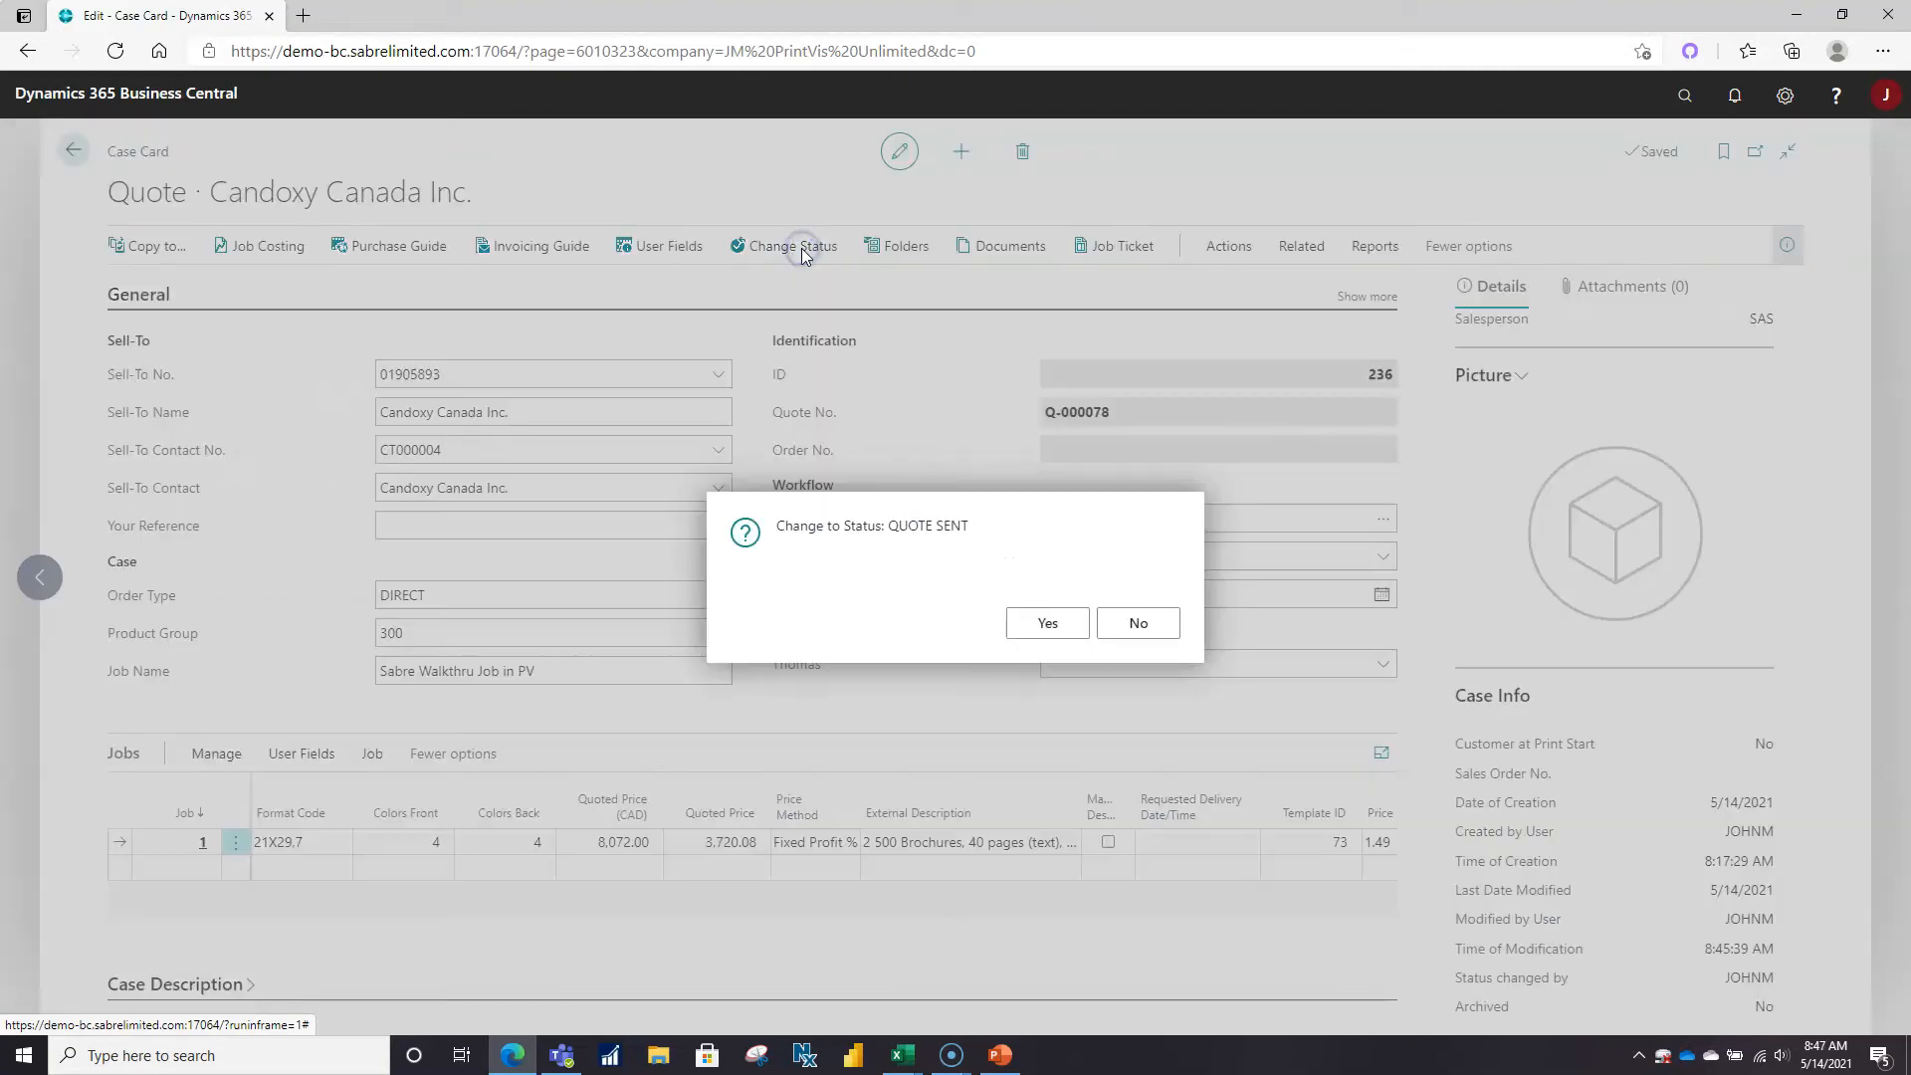
pyautogui.click(1072, 637)
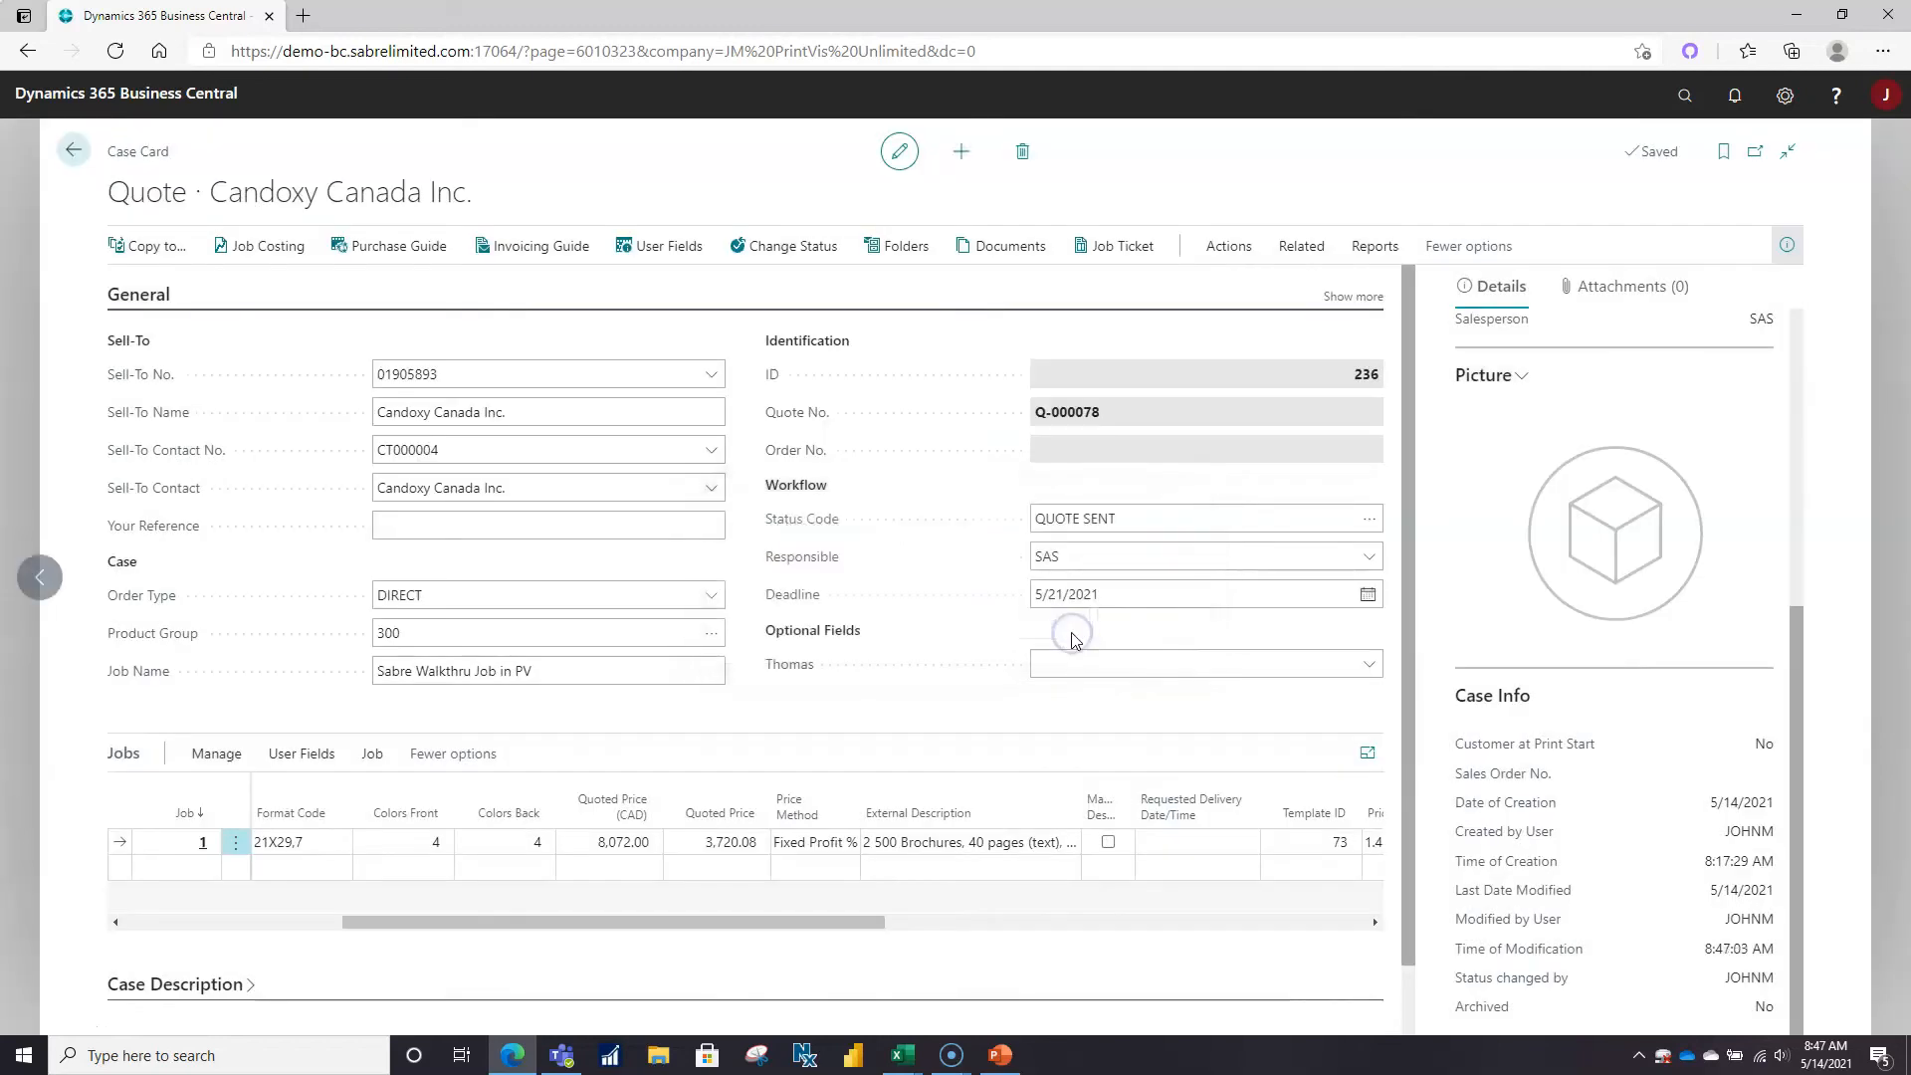
pyautogui.click(1157, 522)
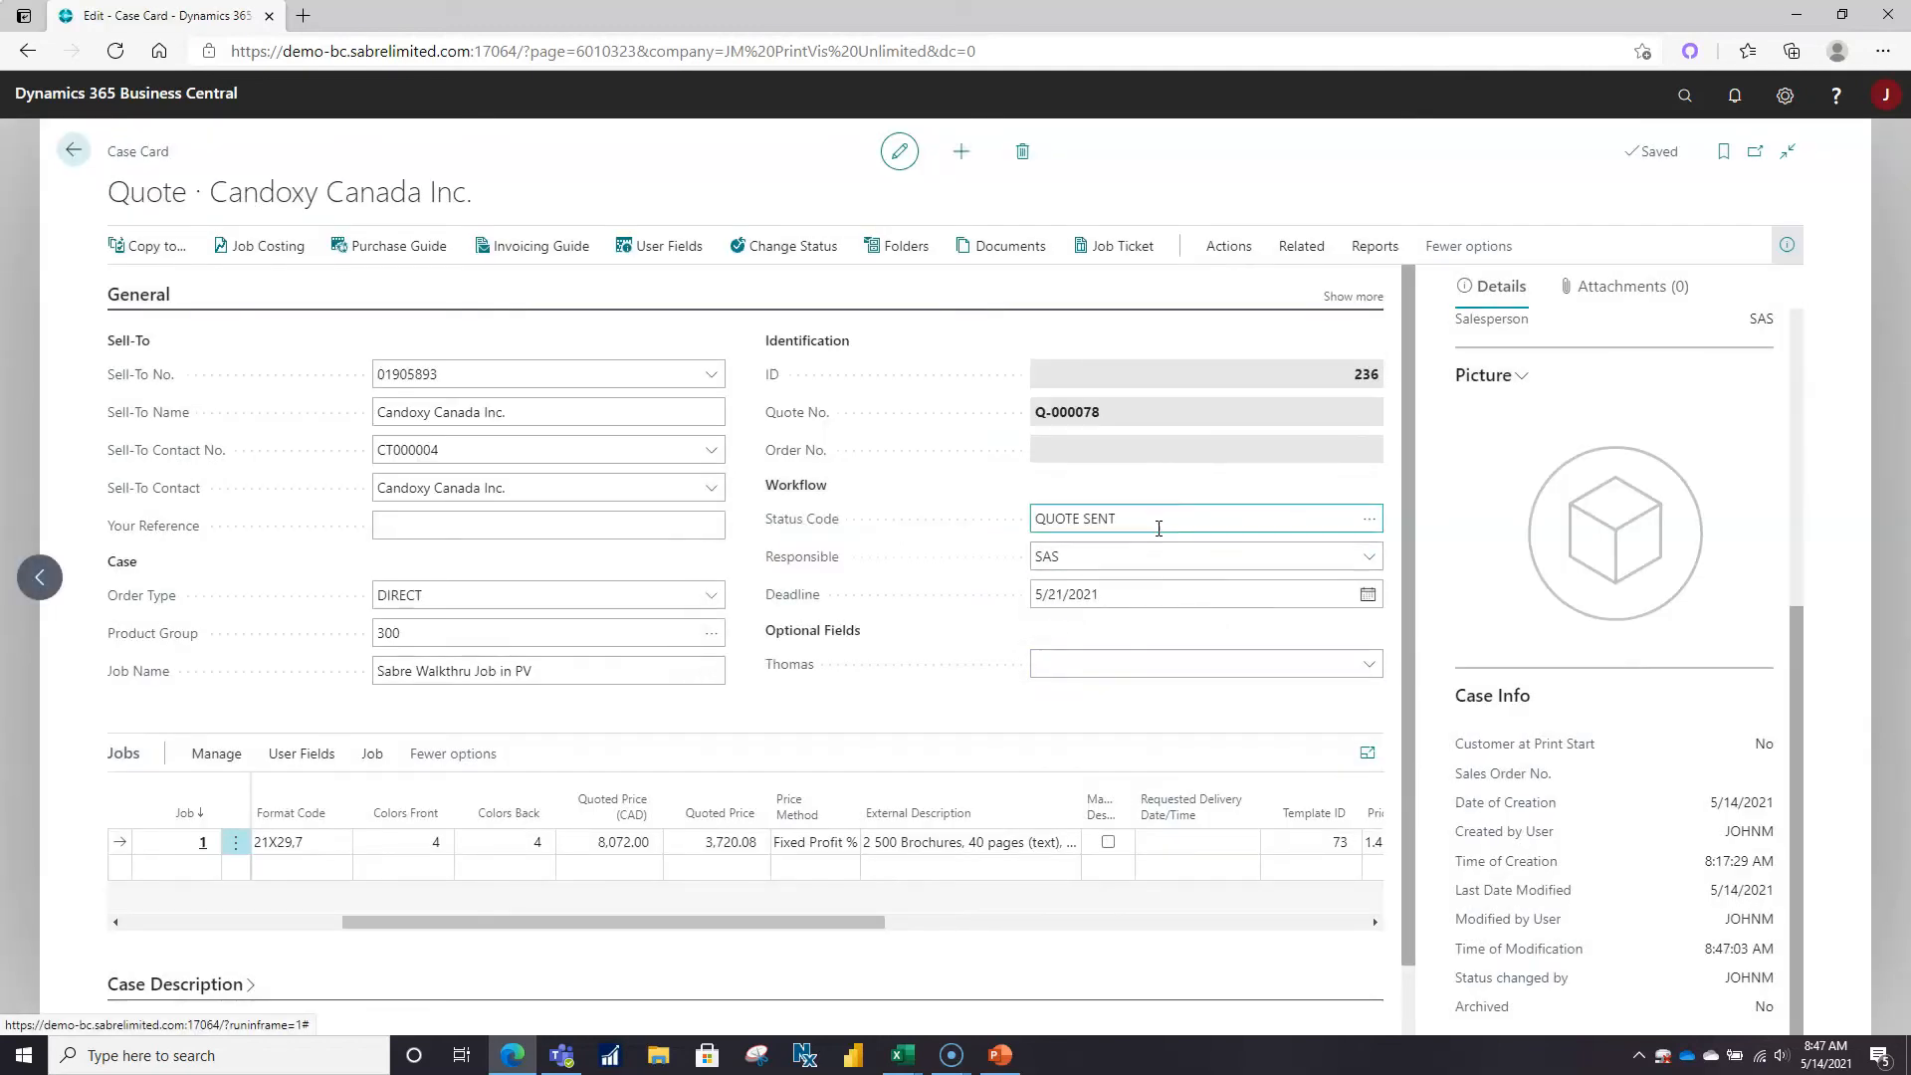
pyautogui.click(1085, 553)
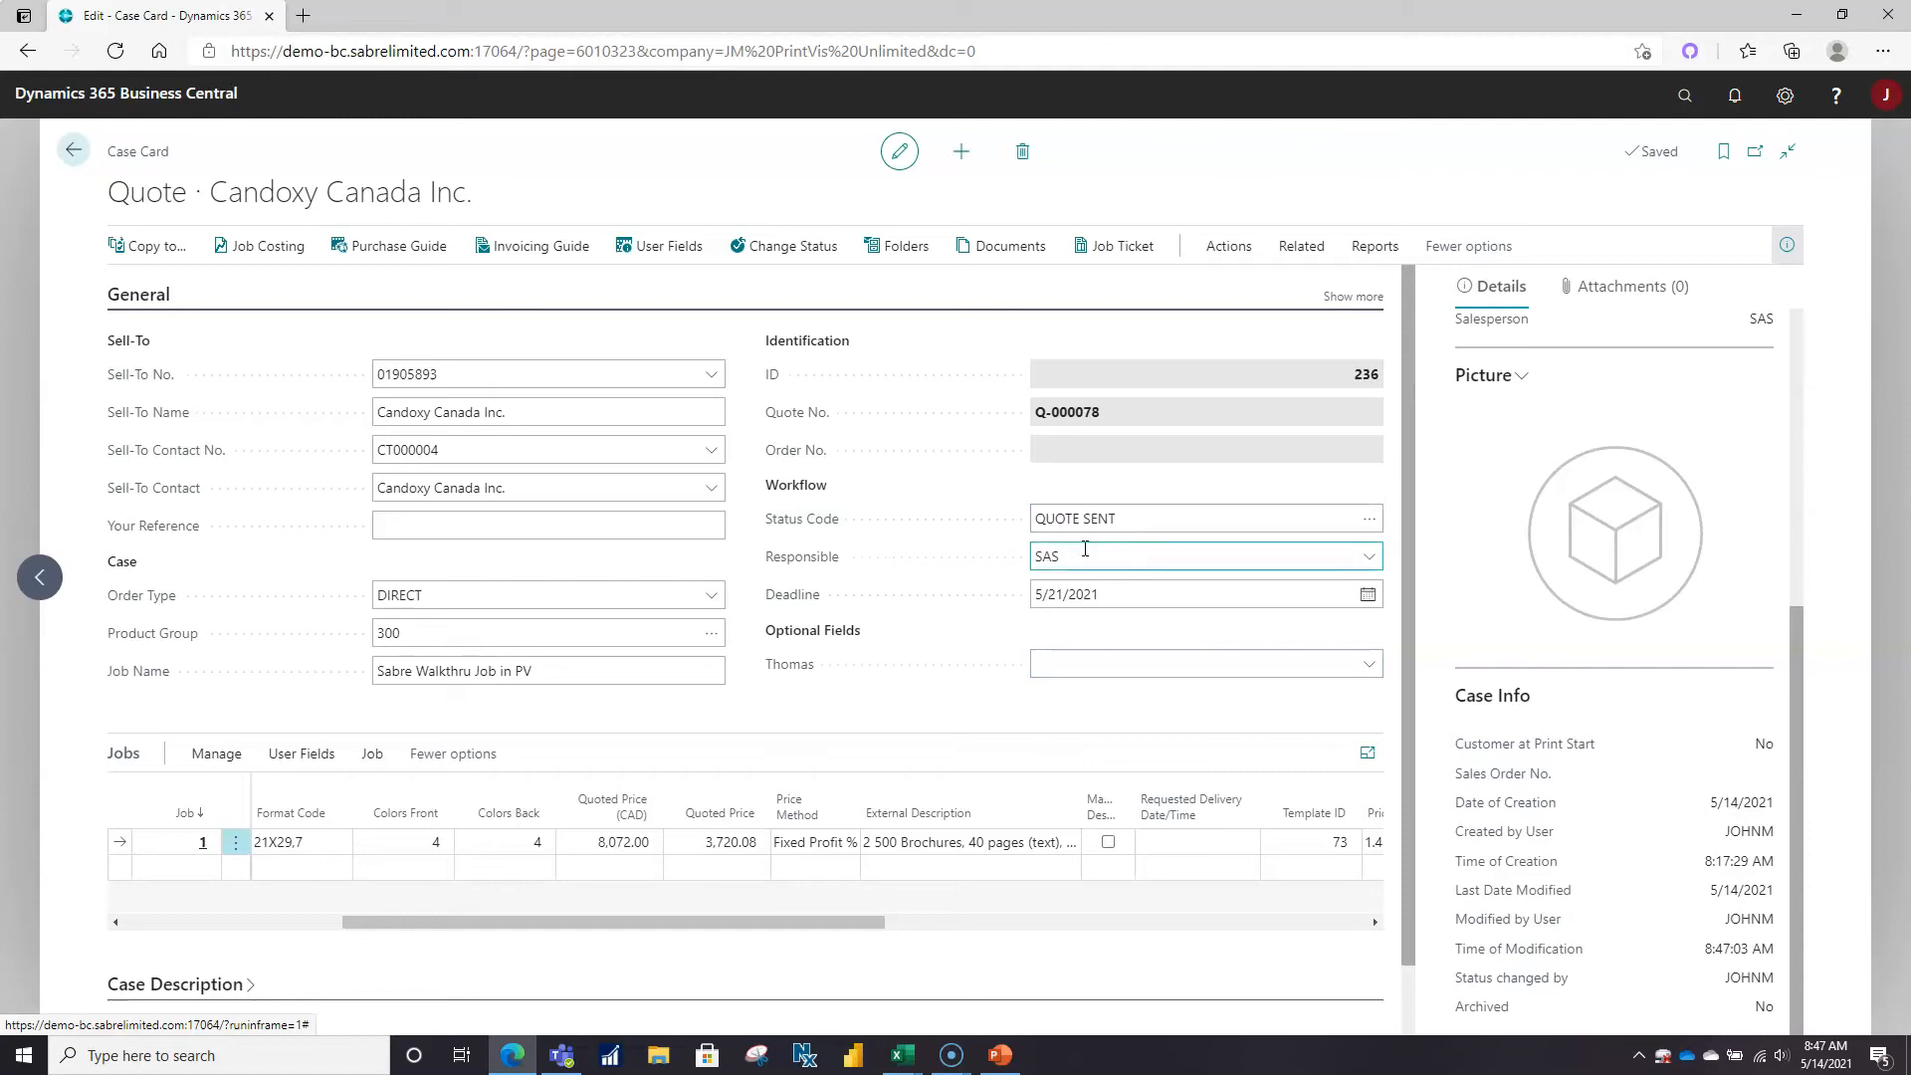
pyautogui.click(1123, 596)
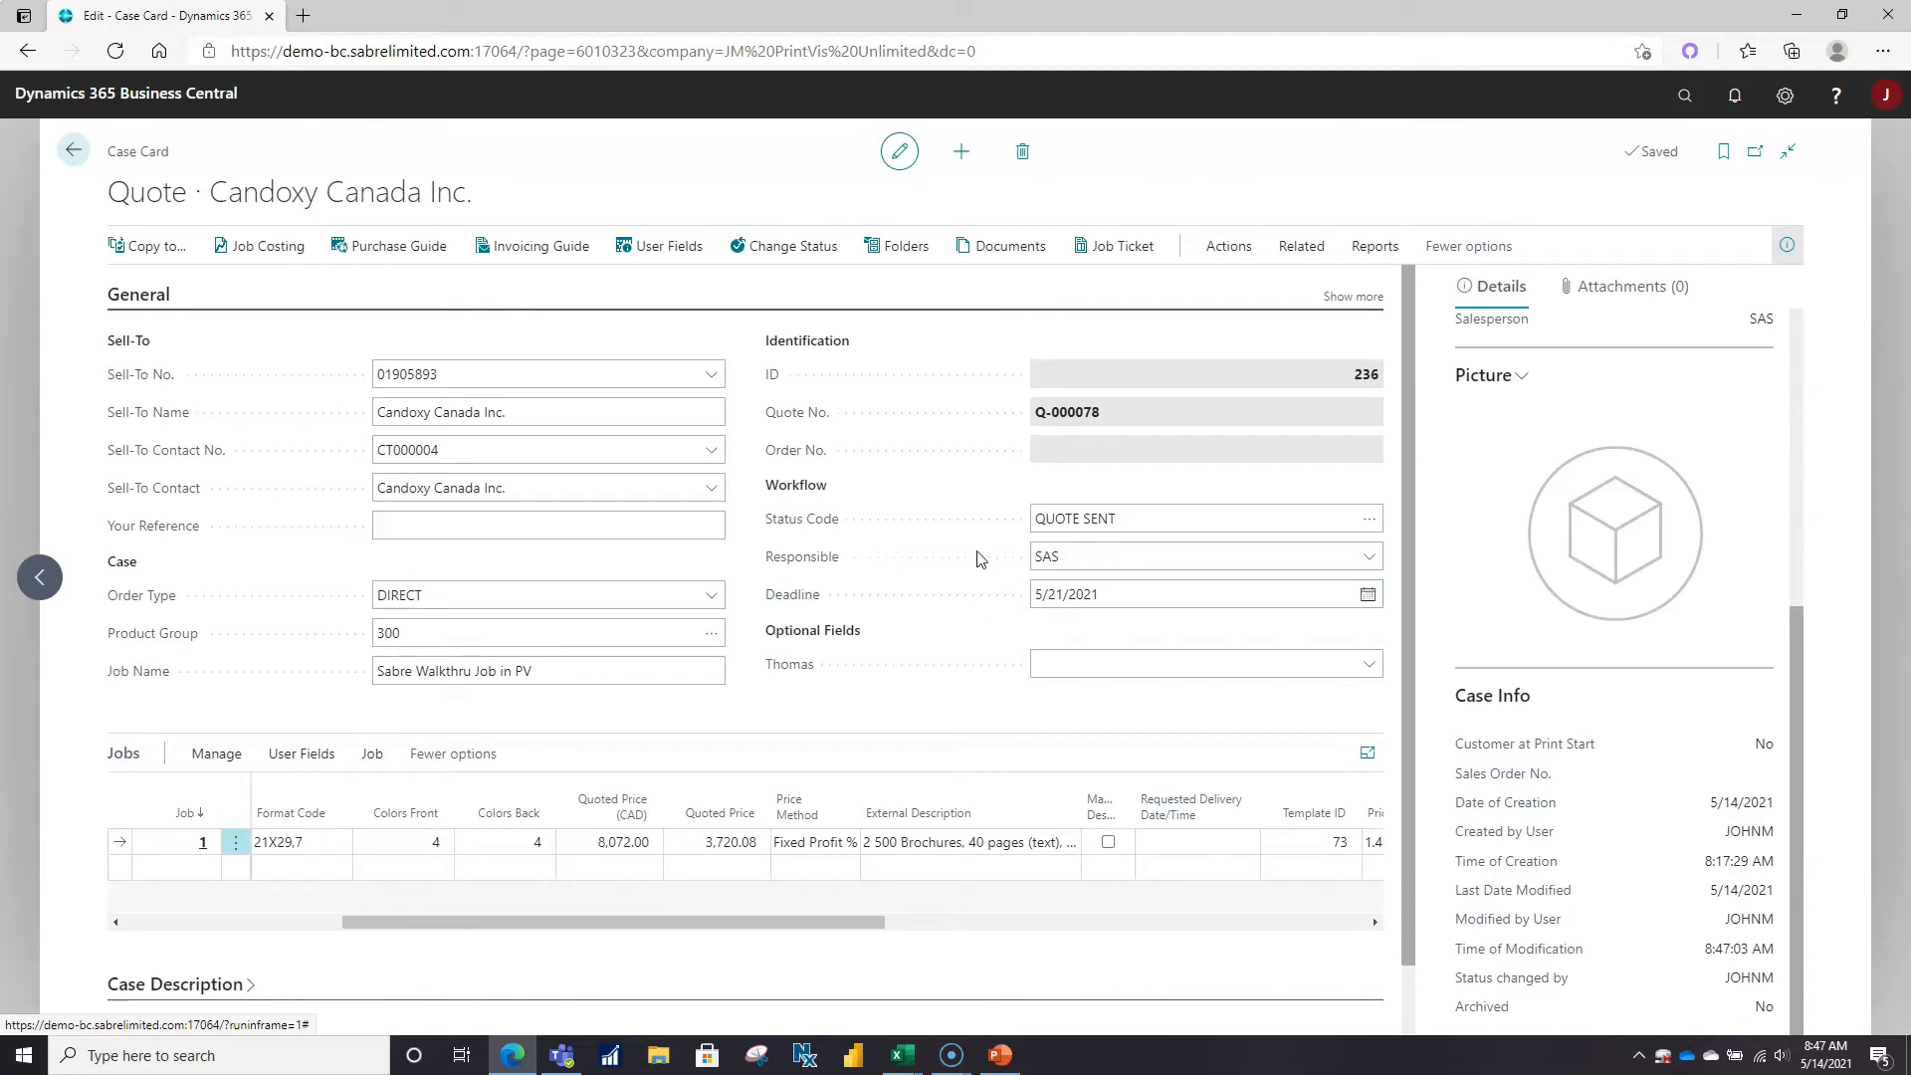
# Set the case's status code to ORDER from the list of PrintVis status codes.
pyautogui.click(1369, 518)
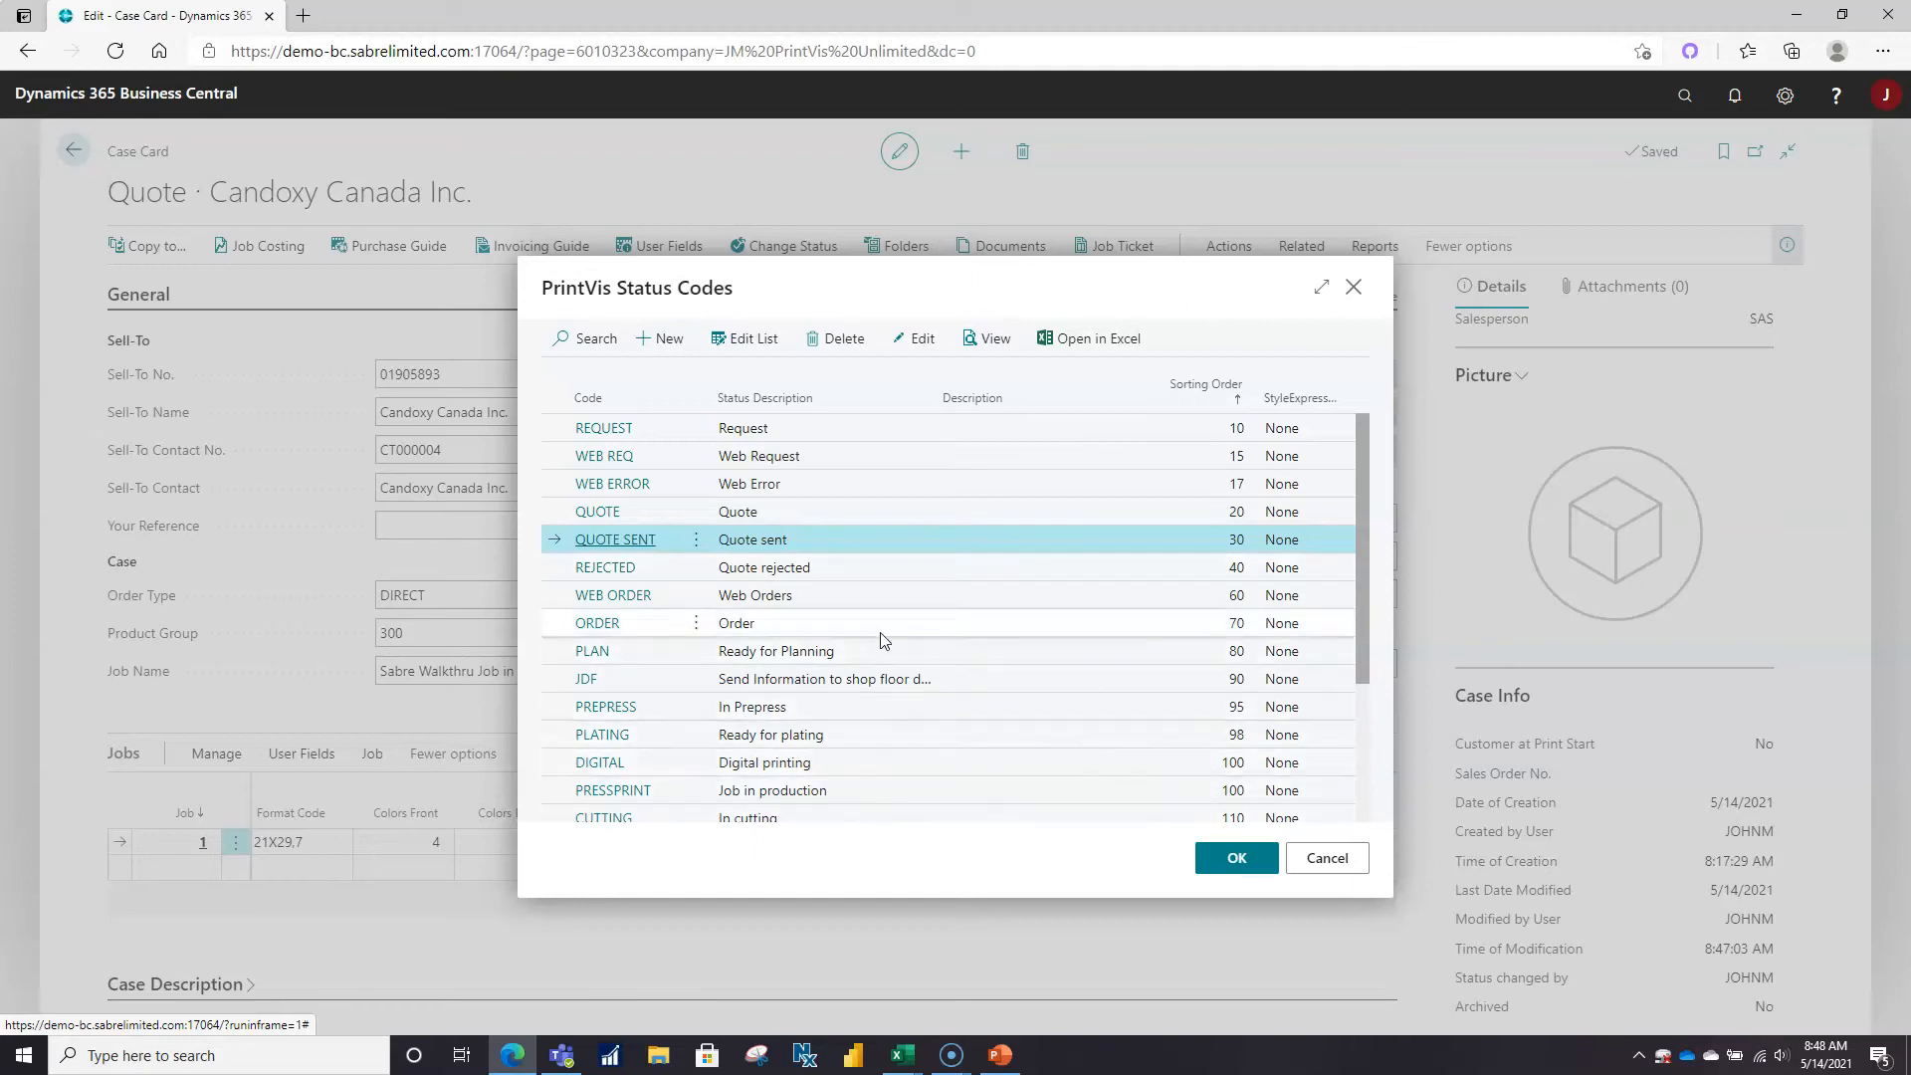
pyautogui.click(822, 621)
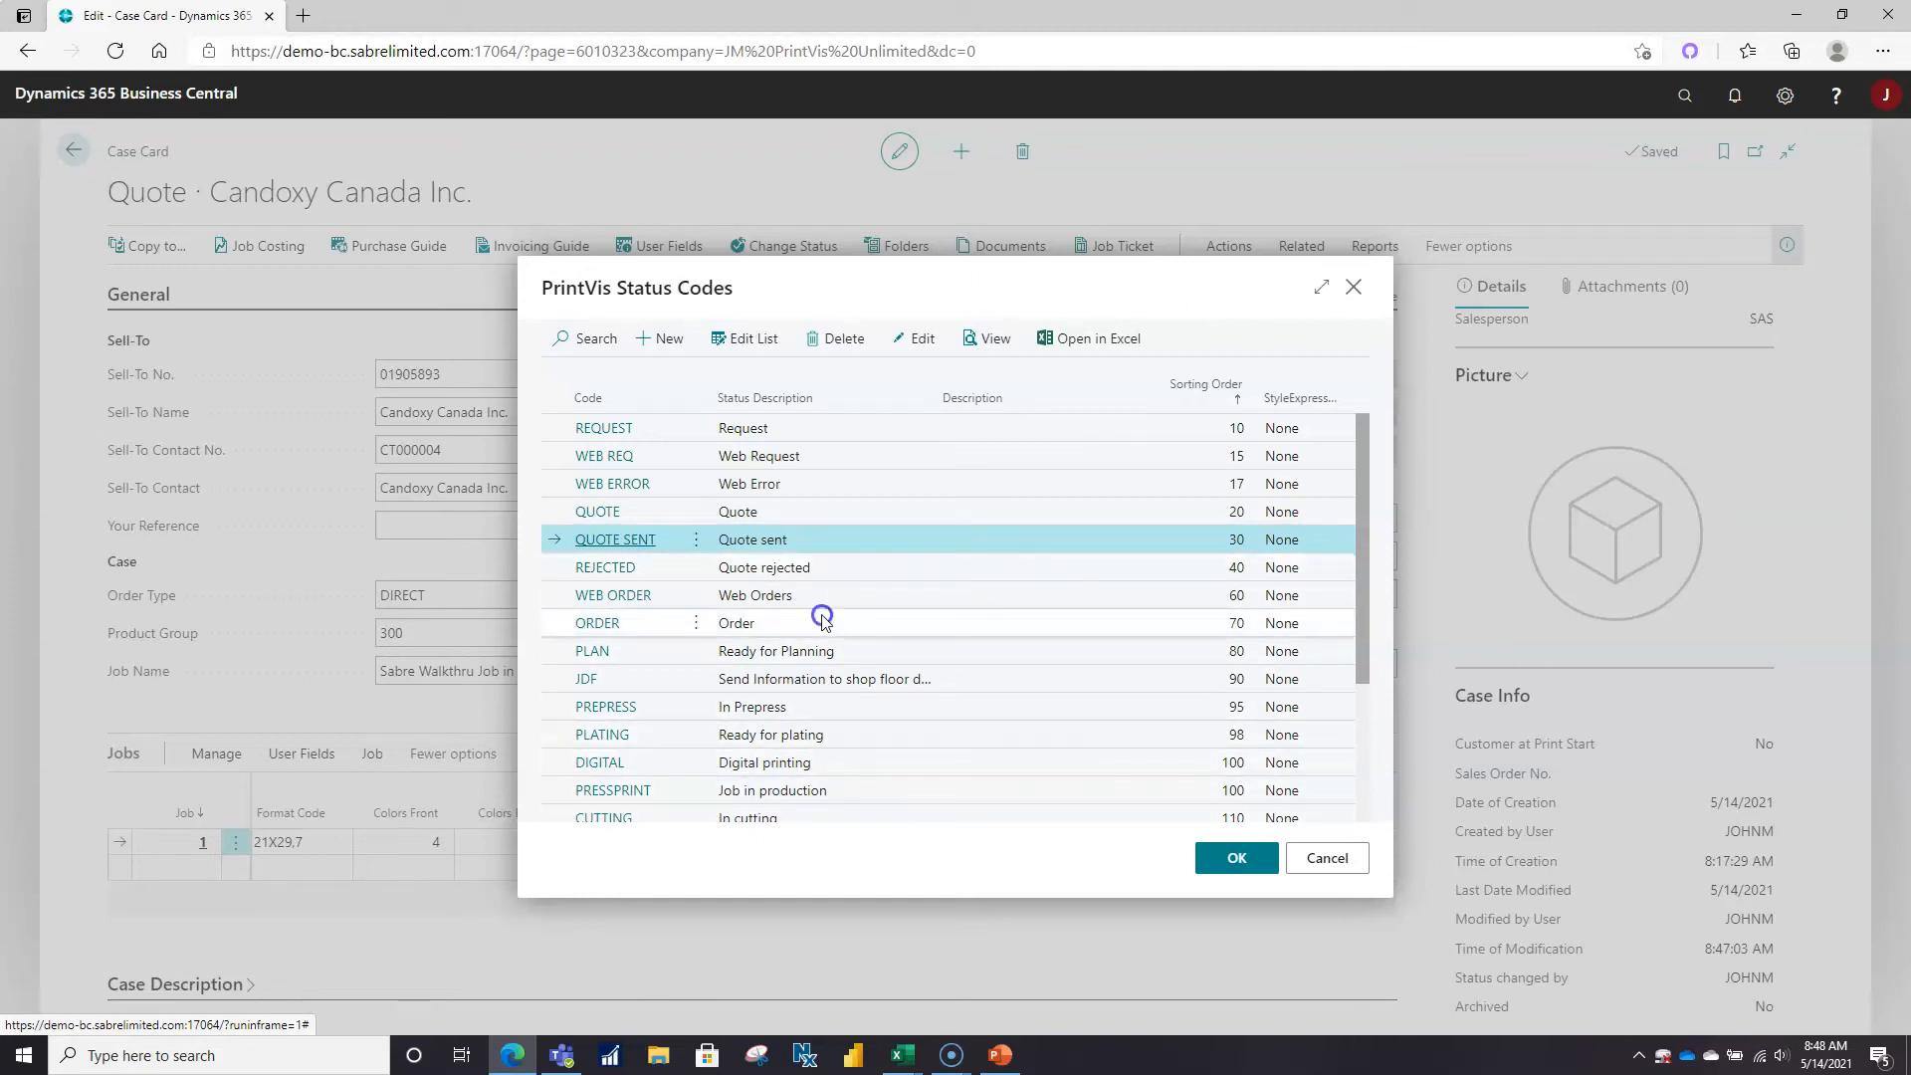
pyautogui.click(1253, 865)
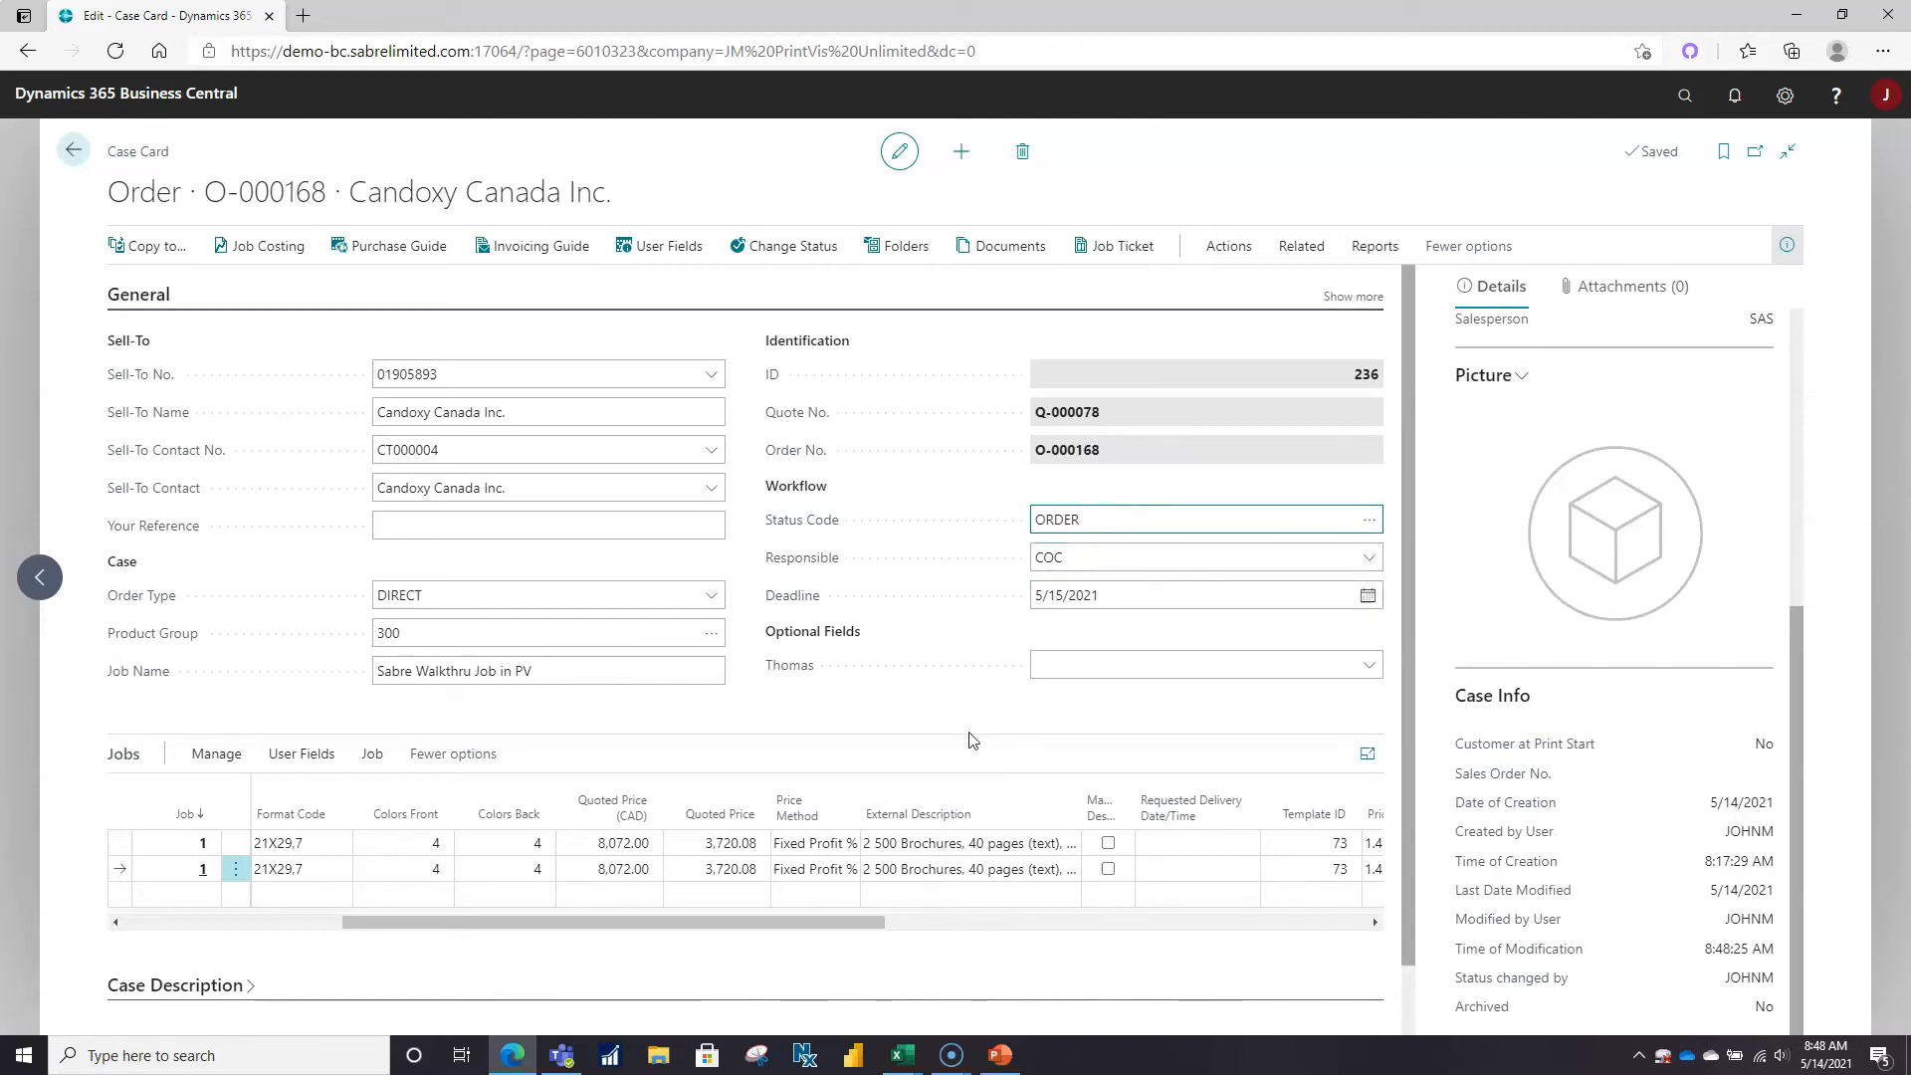
# Set the ordered quantity of the Order version of the job to 2700.
pyautogui.click(642, 868)
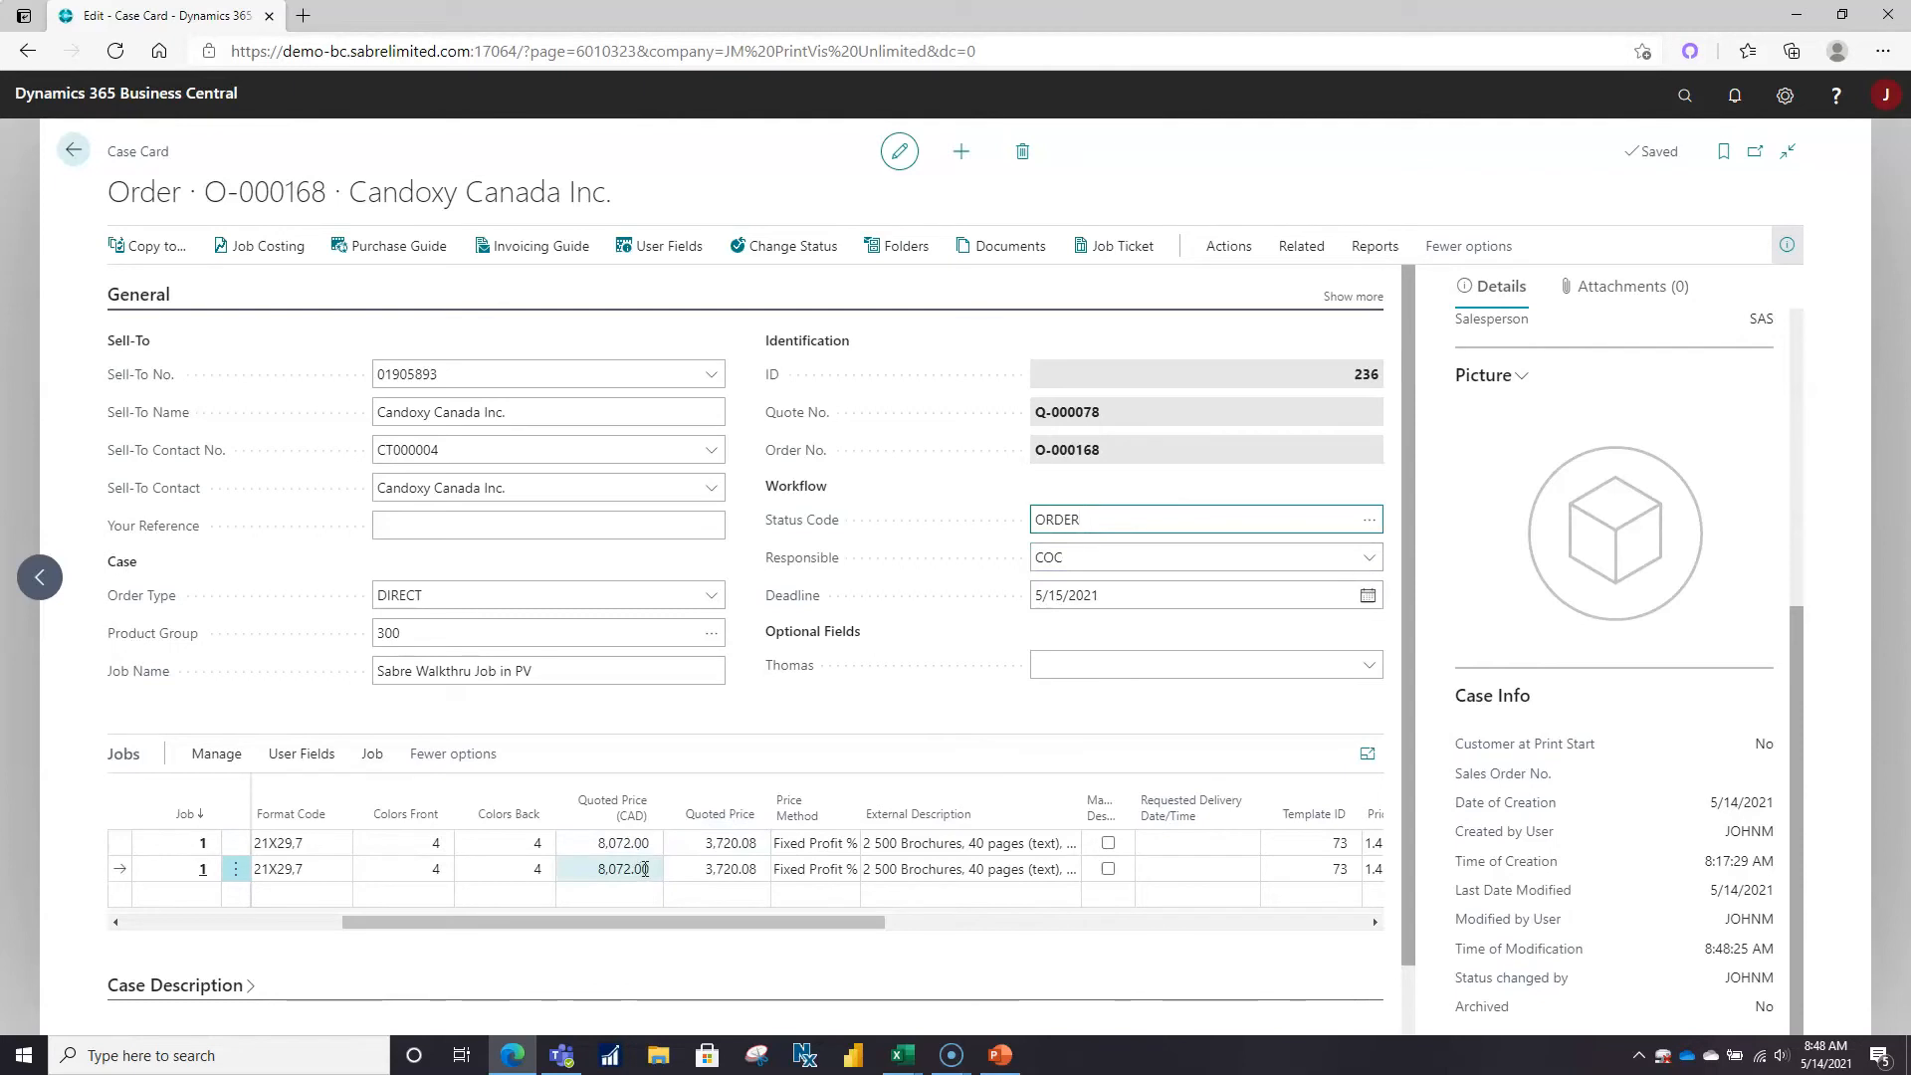
pyautogui.moveTo(627, 922); pyautogui.dragTo(226, 920)
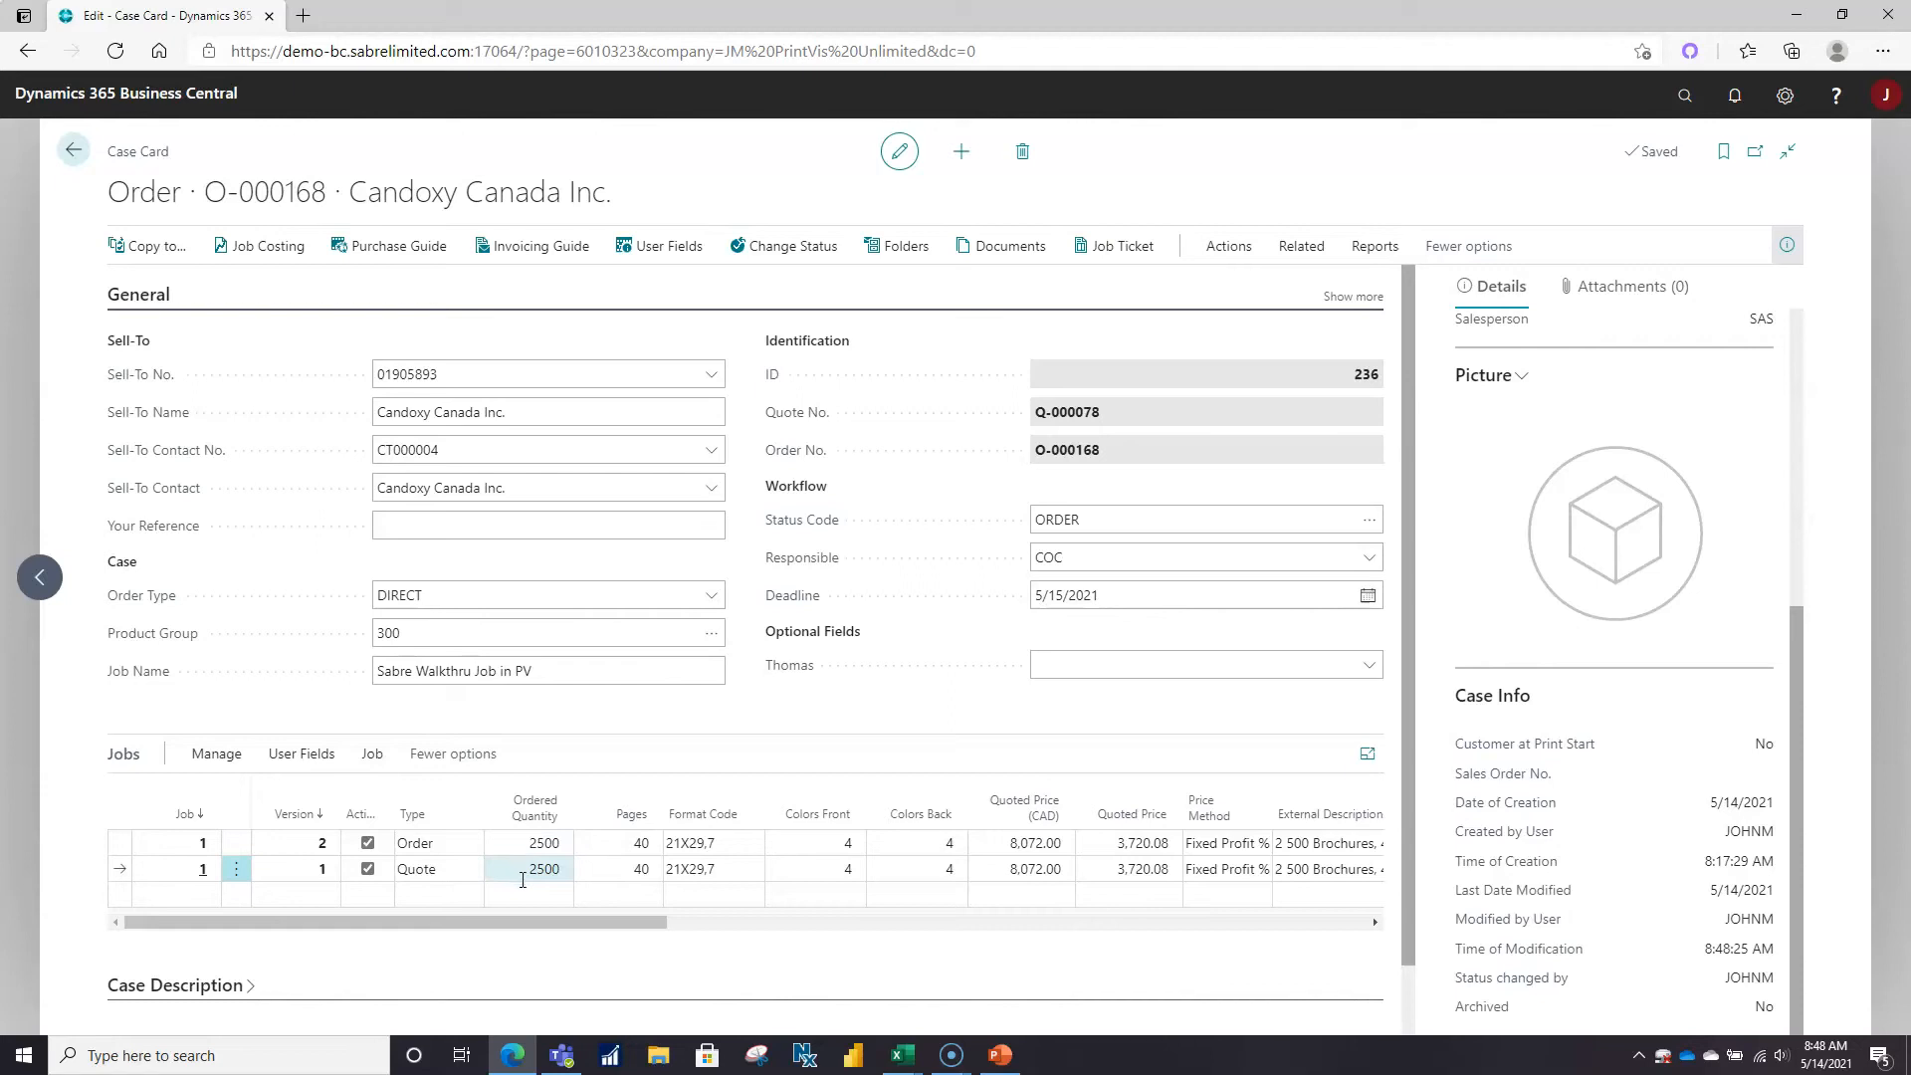
pyautogui.click(519, 846)
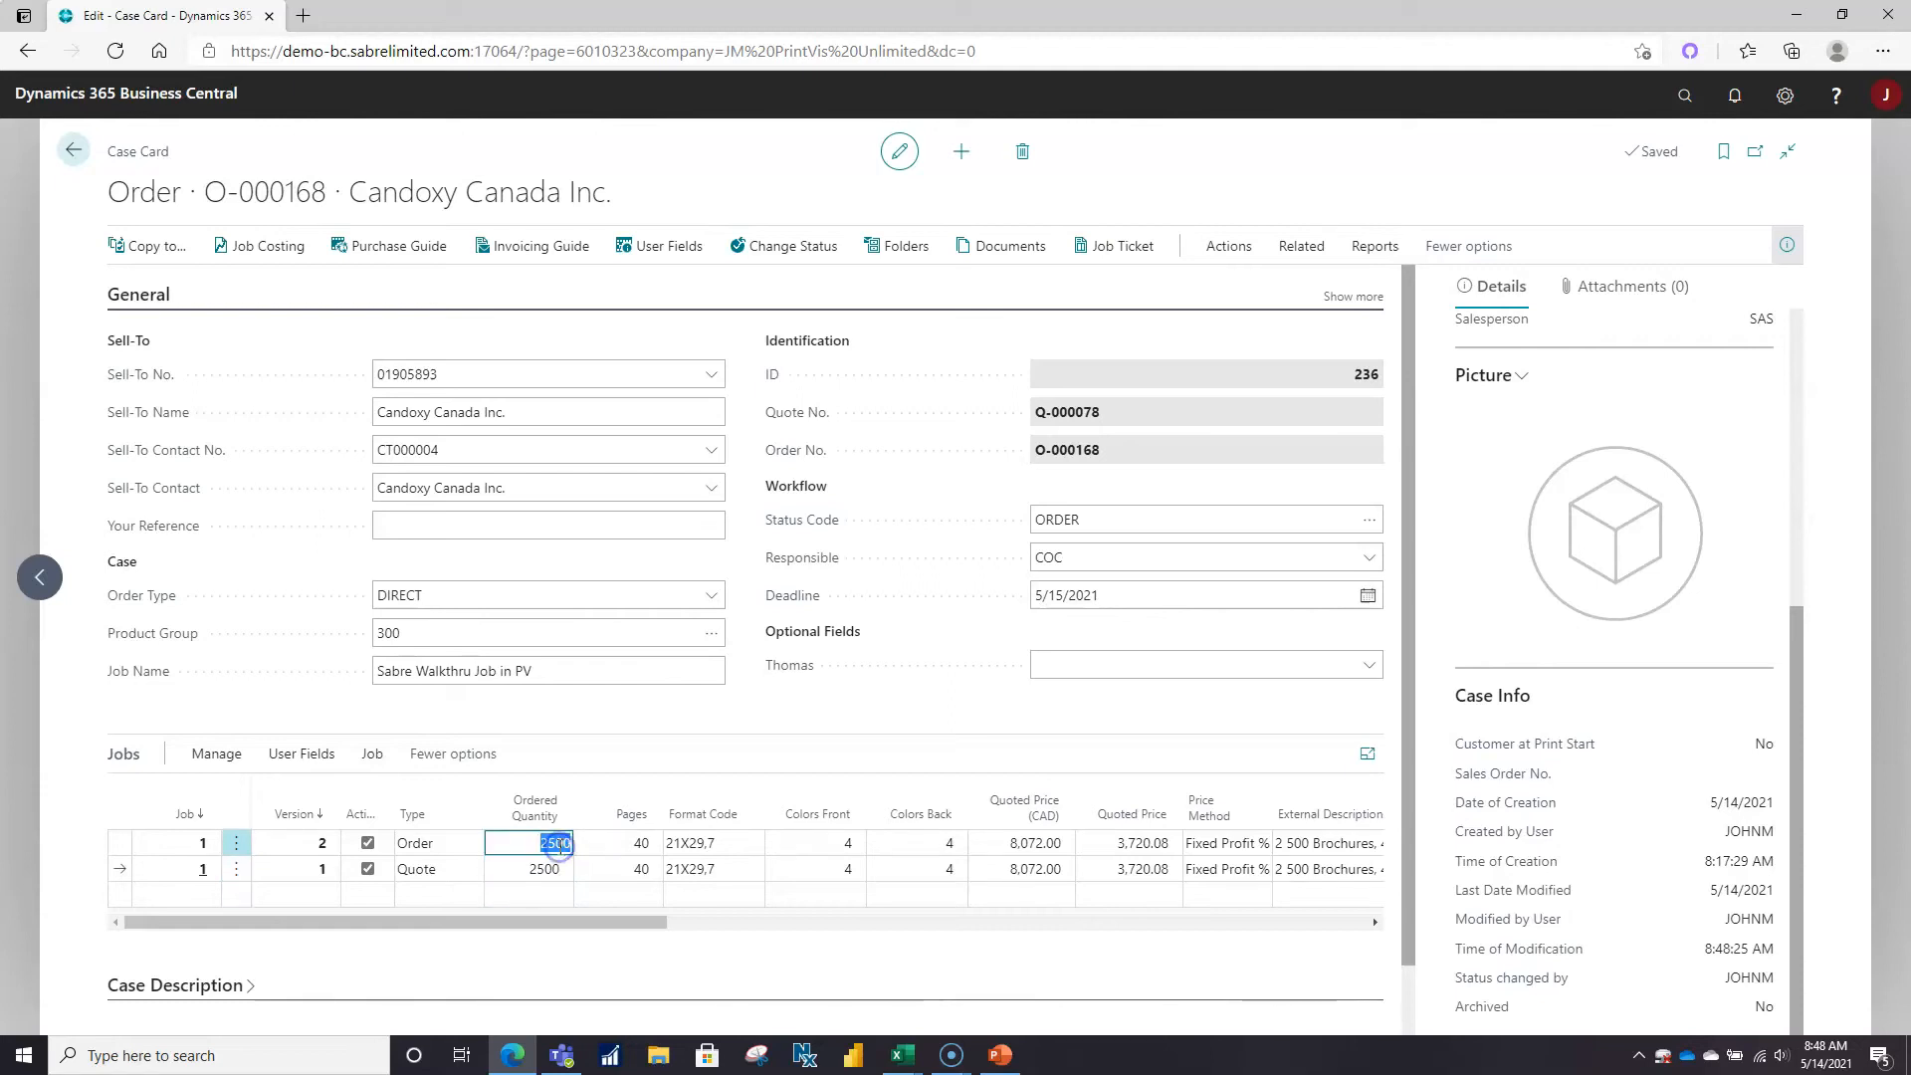
pyautogui.write('2700')
pyautogui.press('Tab')
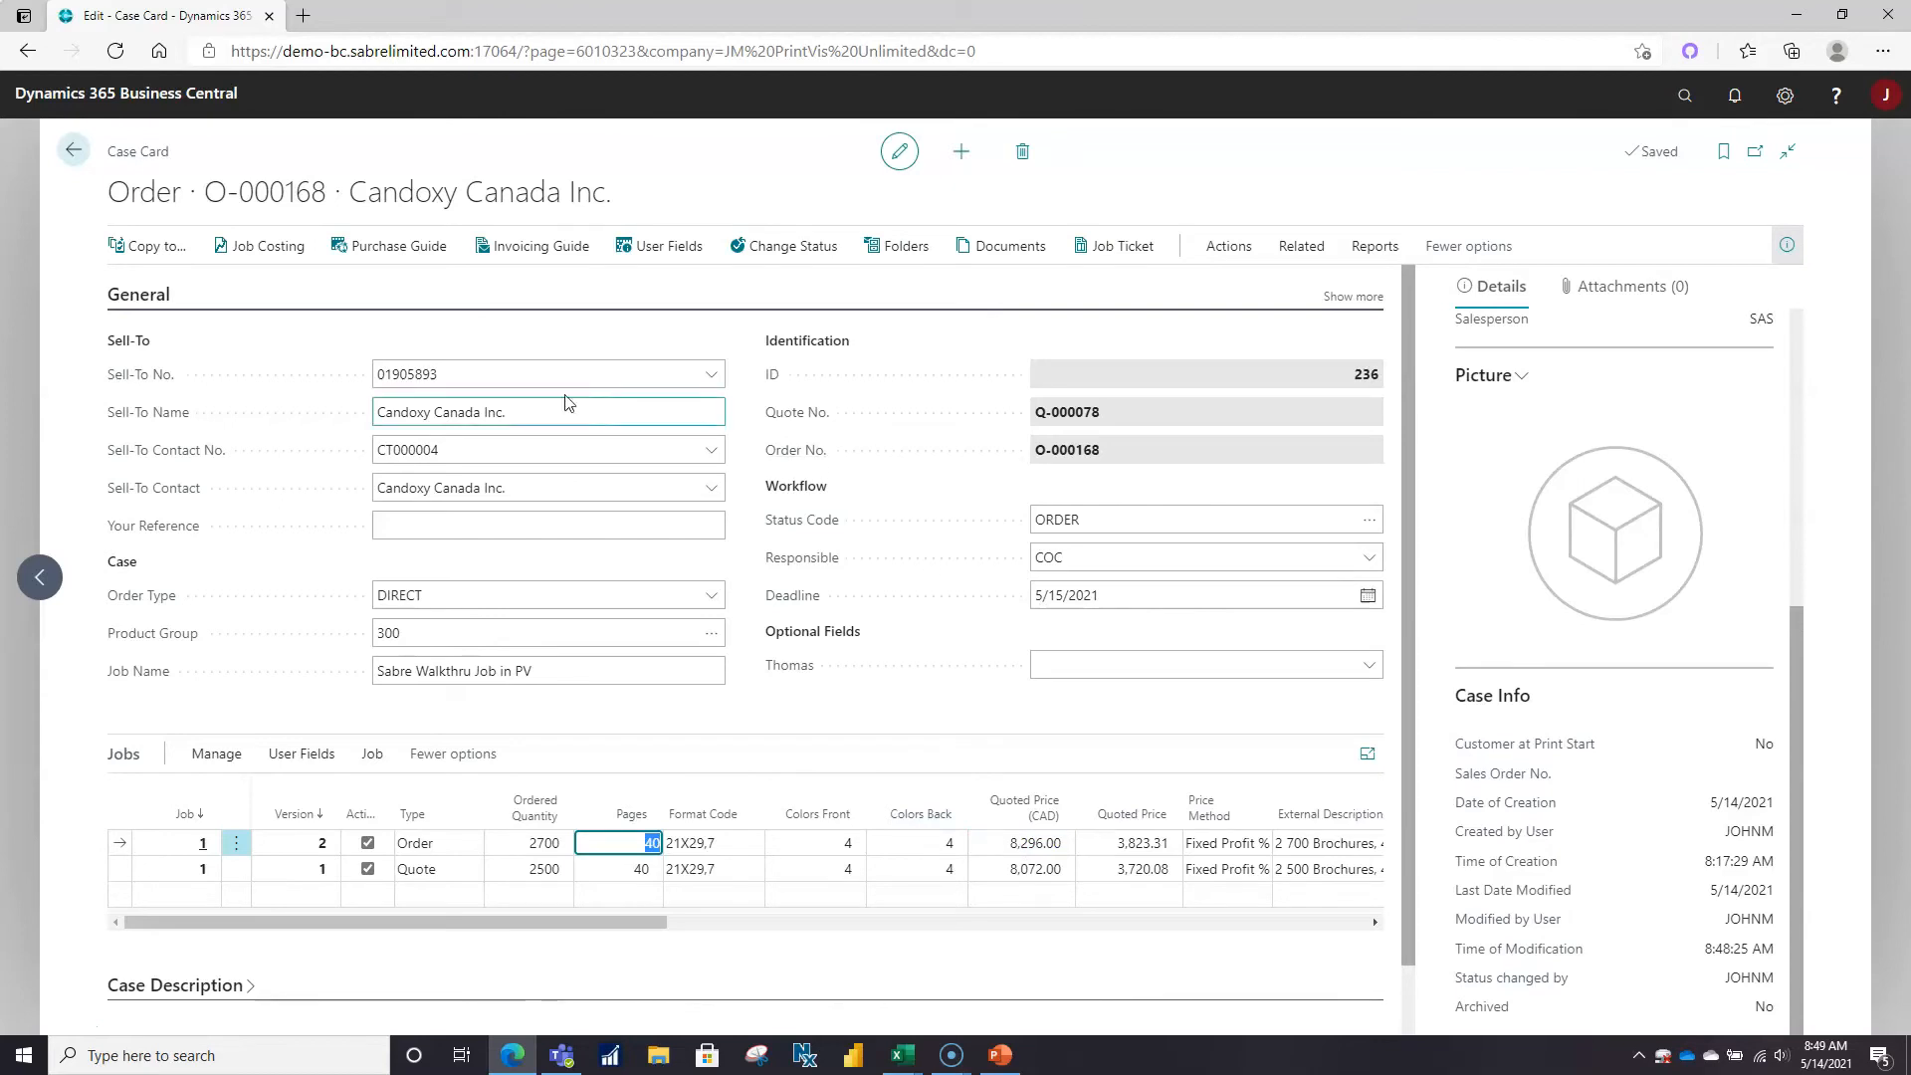
# Compare the quote and order estimations in the job costing, close it and check the case's status and responsible fields.
pyautogui.click(278, 265)
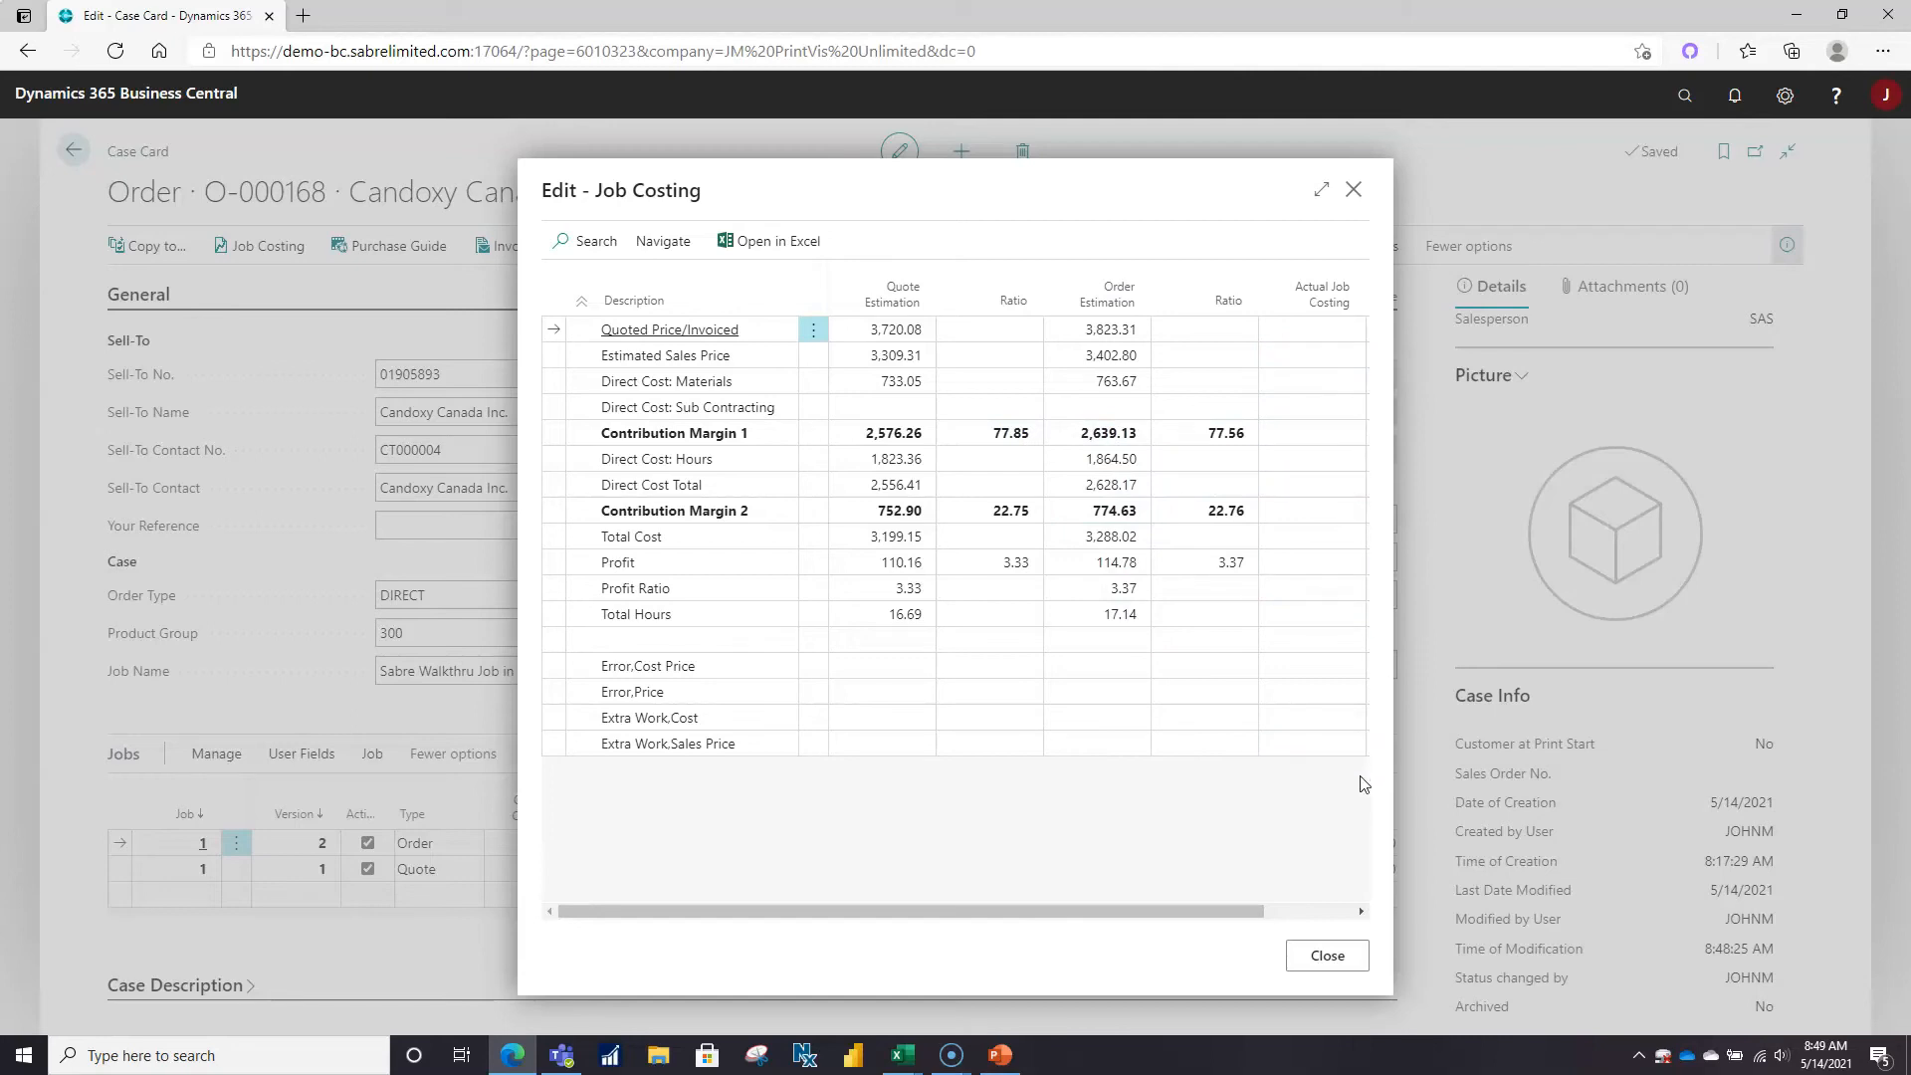
pyautogui.click(1354, 208)
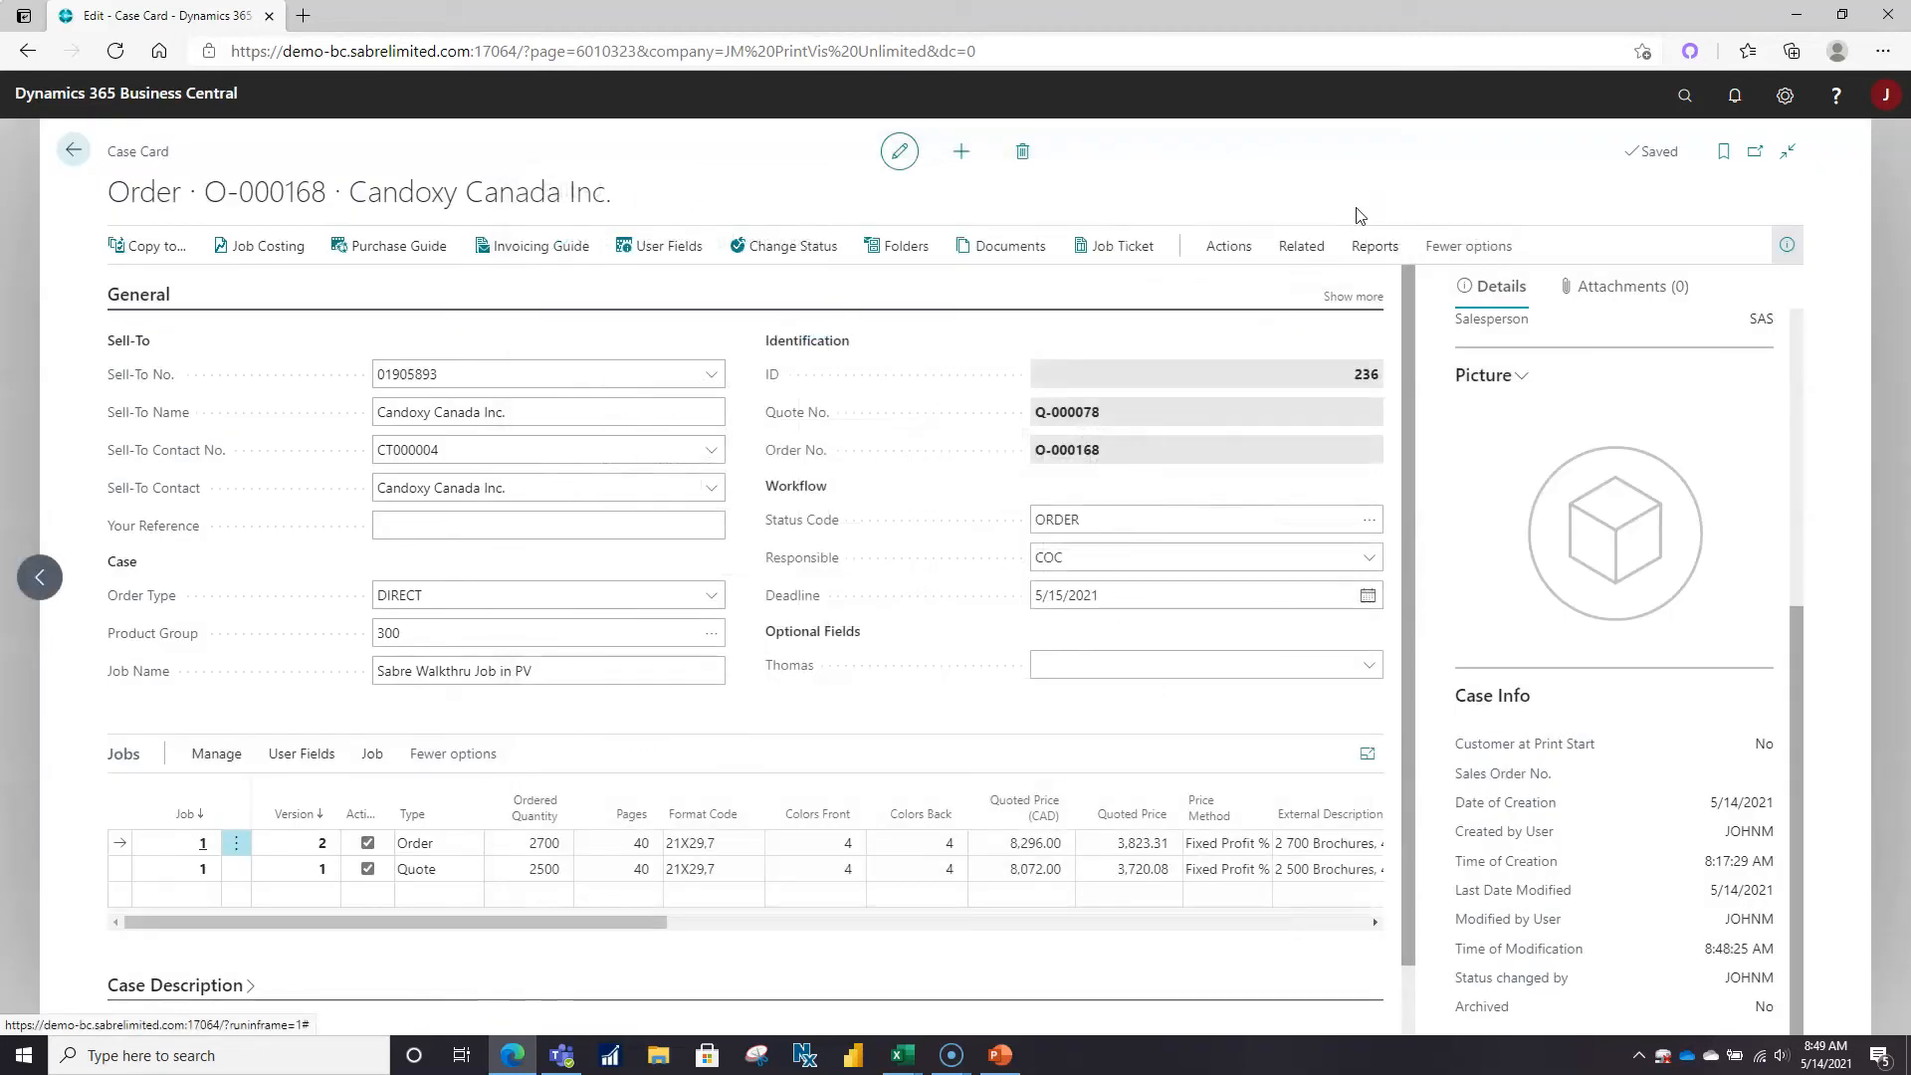
pyautogui.click(1095, 527)
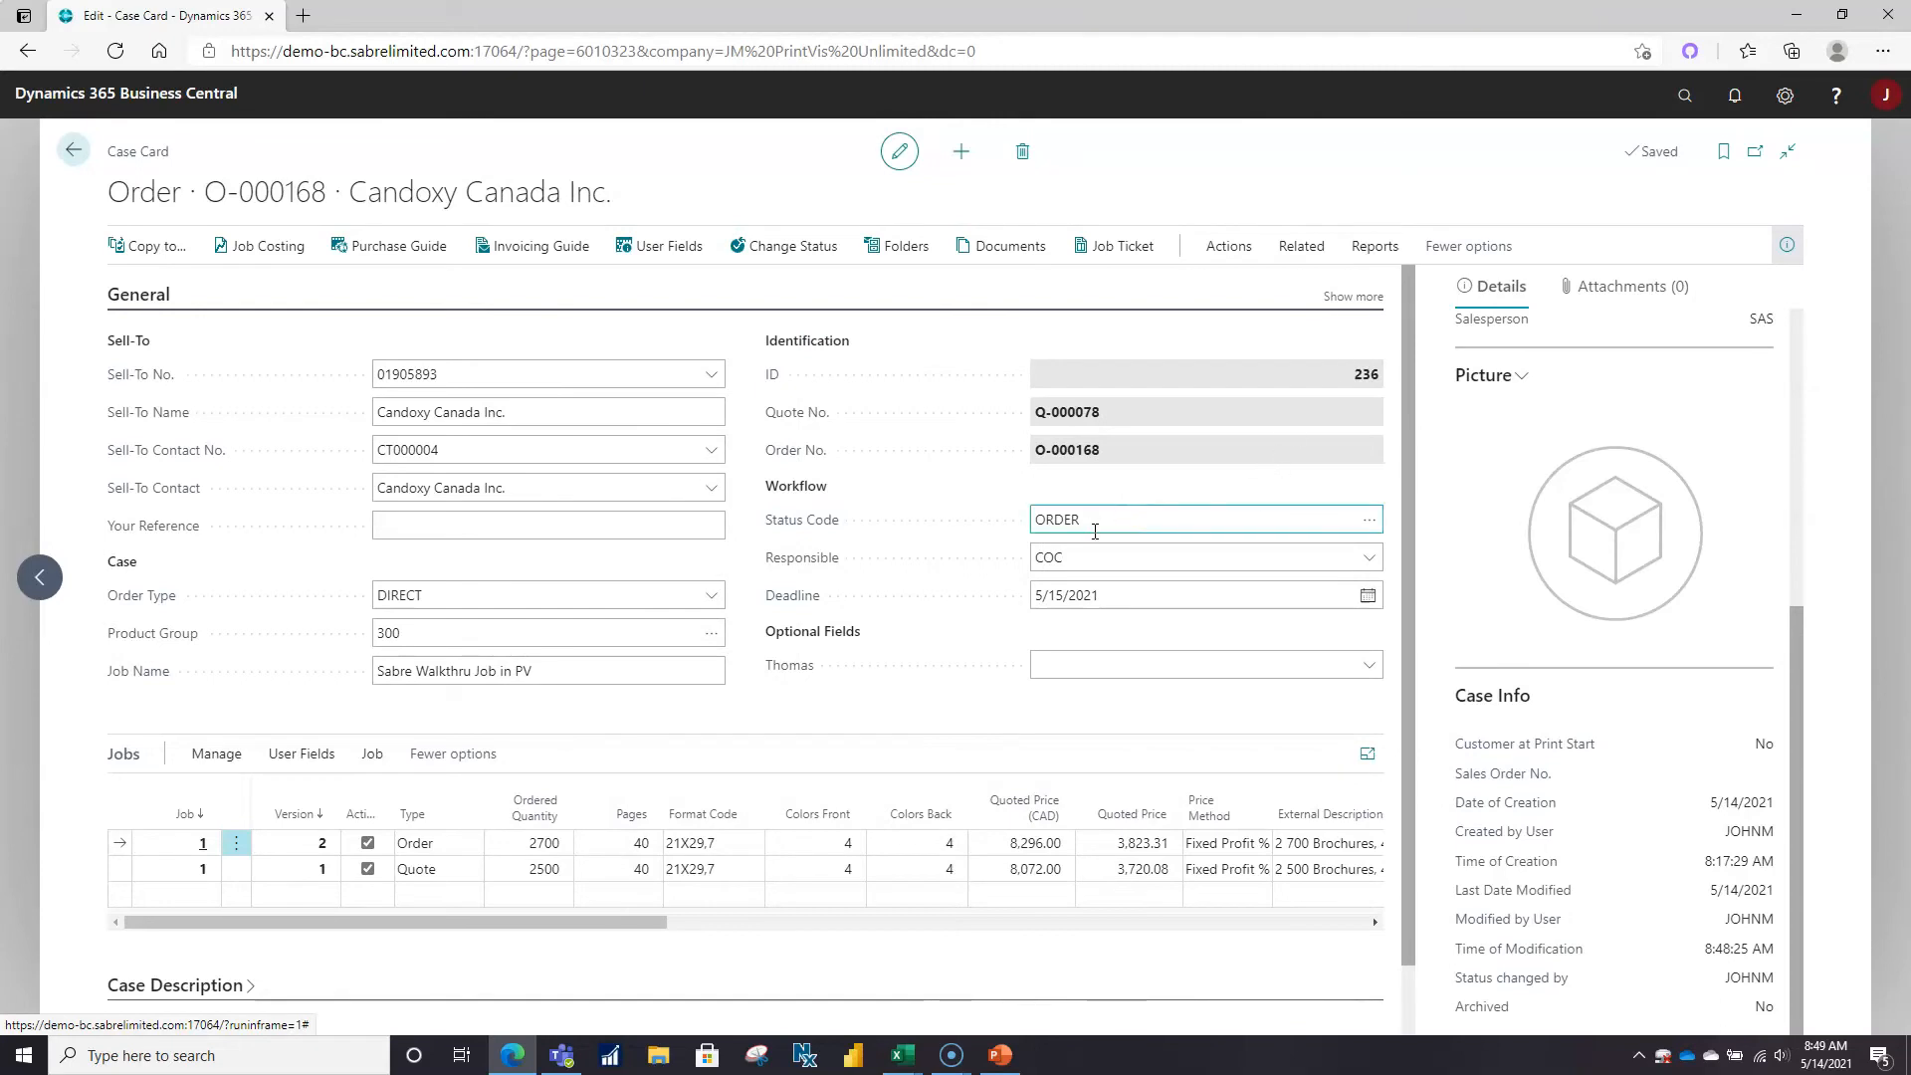
pyautogui.click(1050, 558)
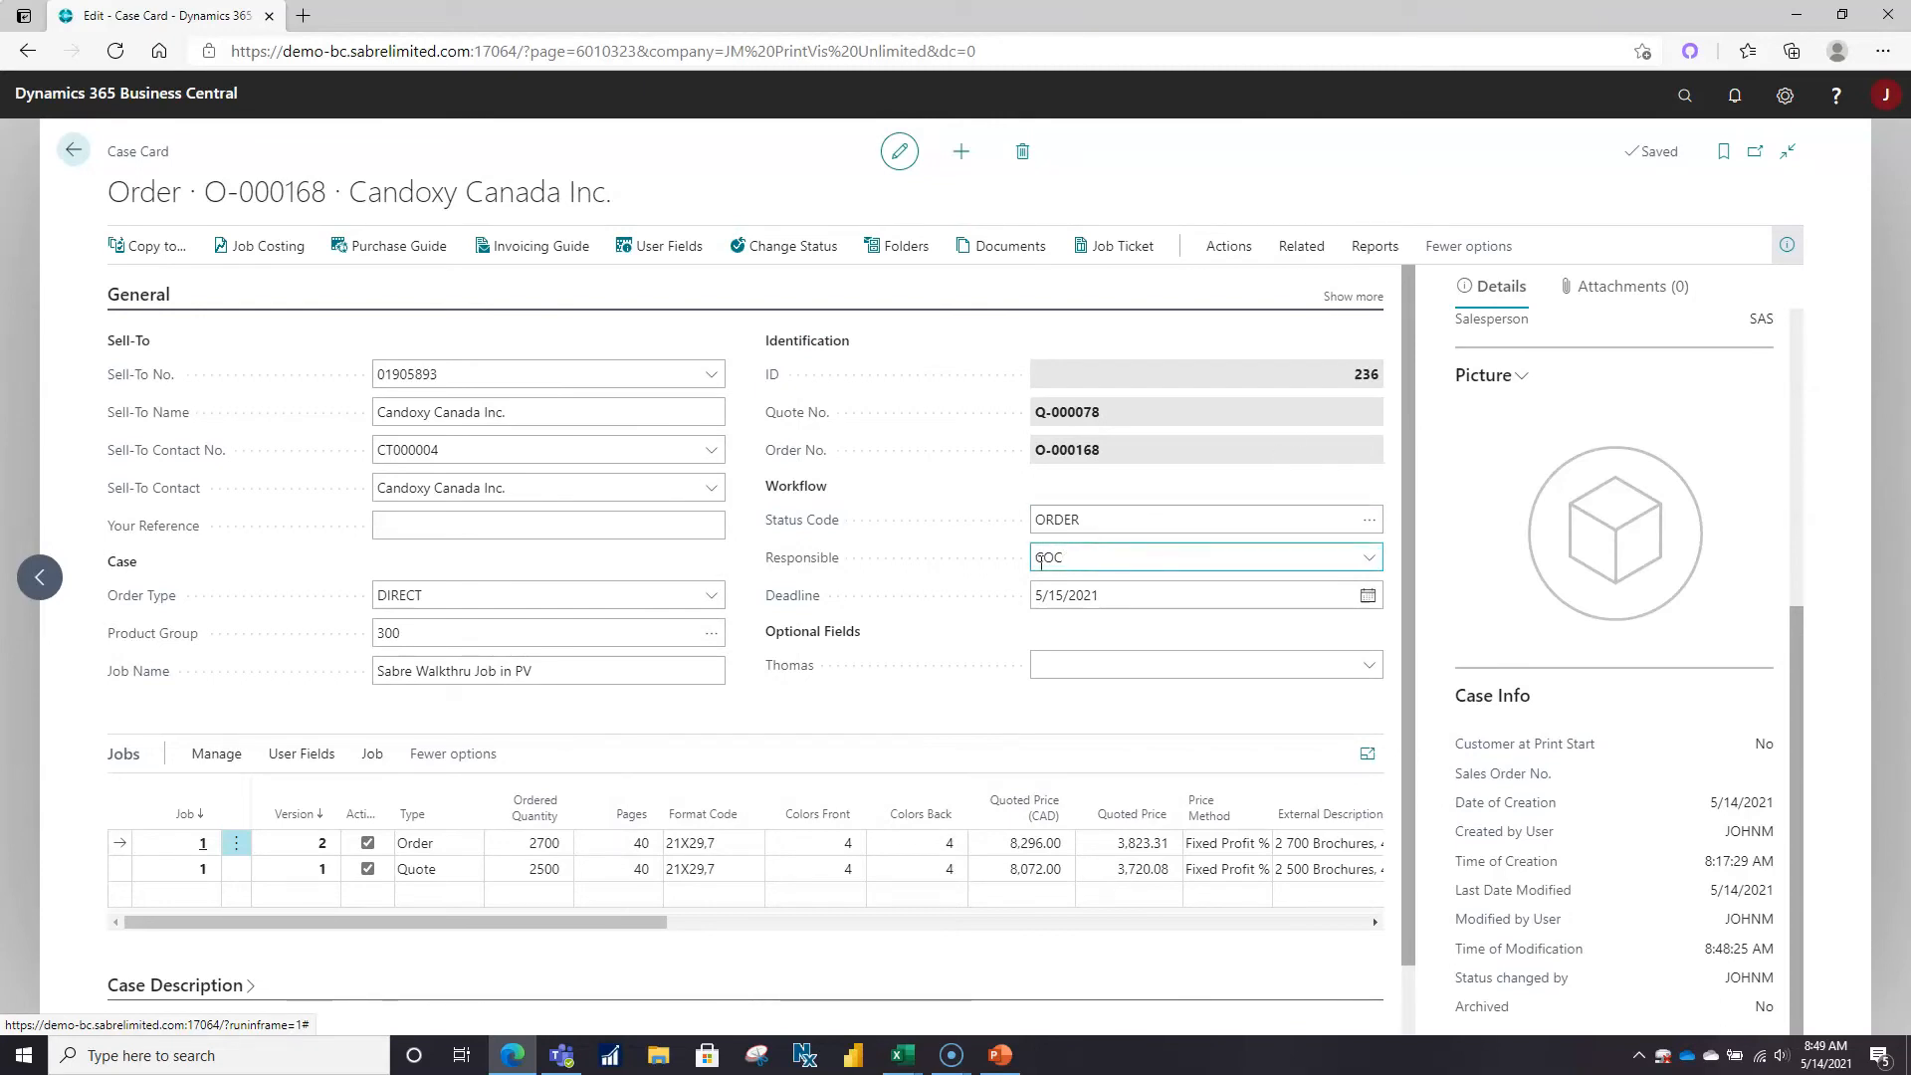
# In the case's purchase guide, assign Paper Empire as vendor for PS-402 and The Laminator as vendor for PS-403.
pyautogui.click(415, 255)
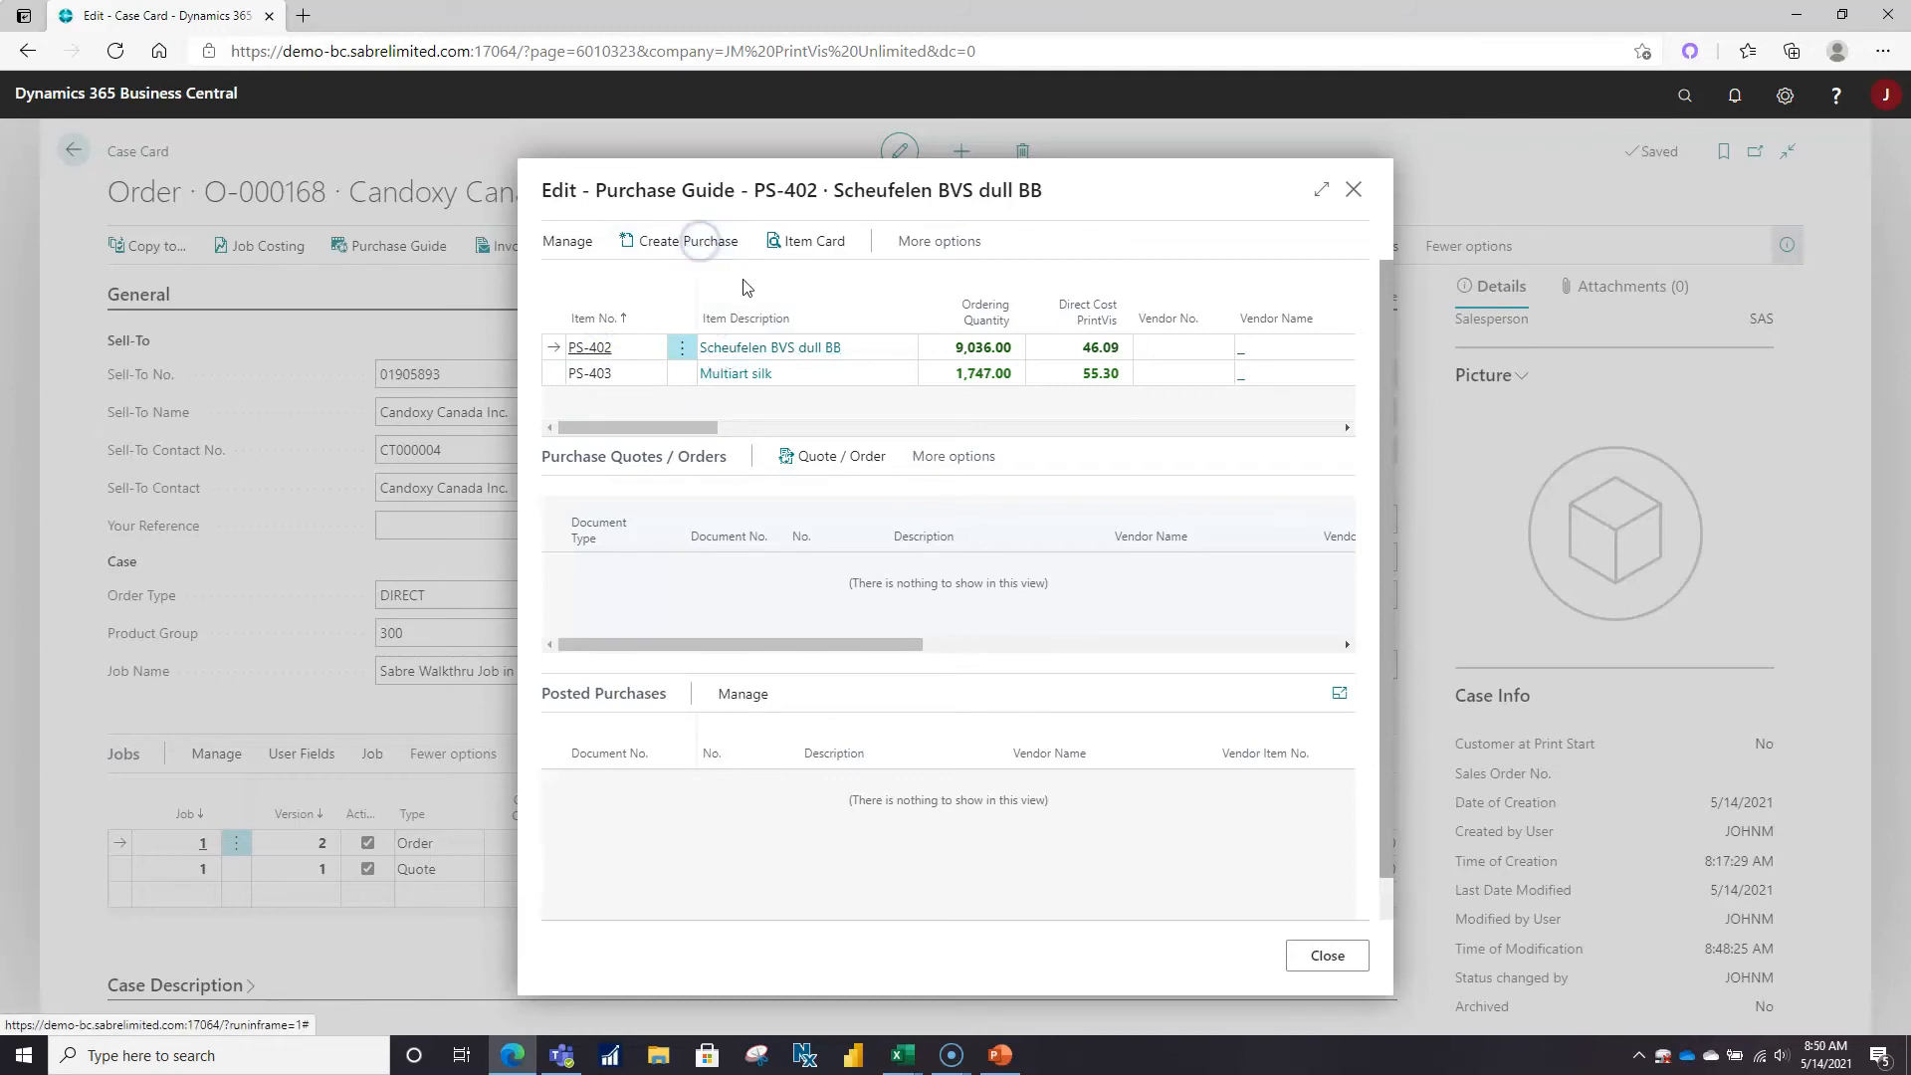
pyautogui.moveTo(695, 423); pyautogui.dragTo(756, 439)
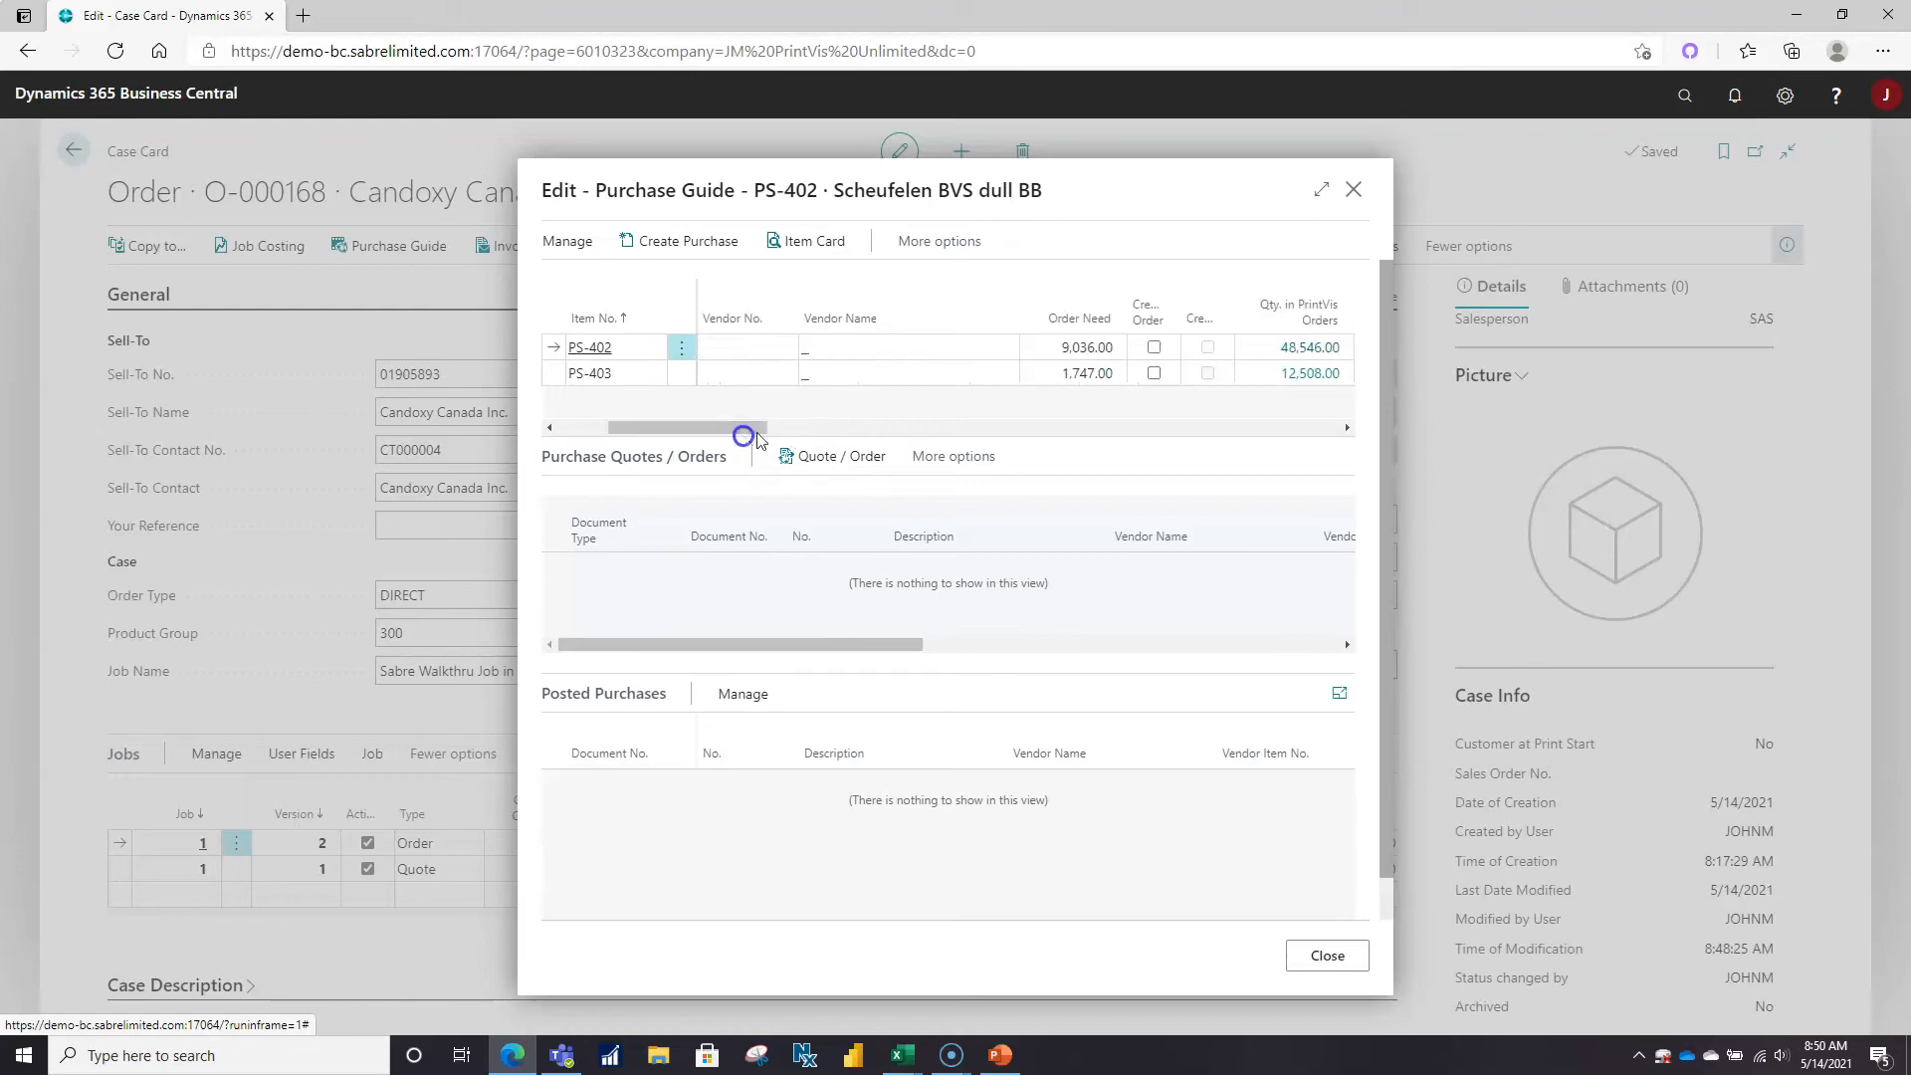
pyautogui.click(839, 365)
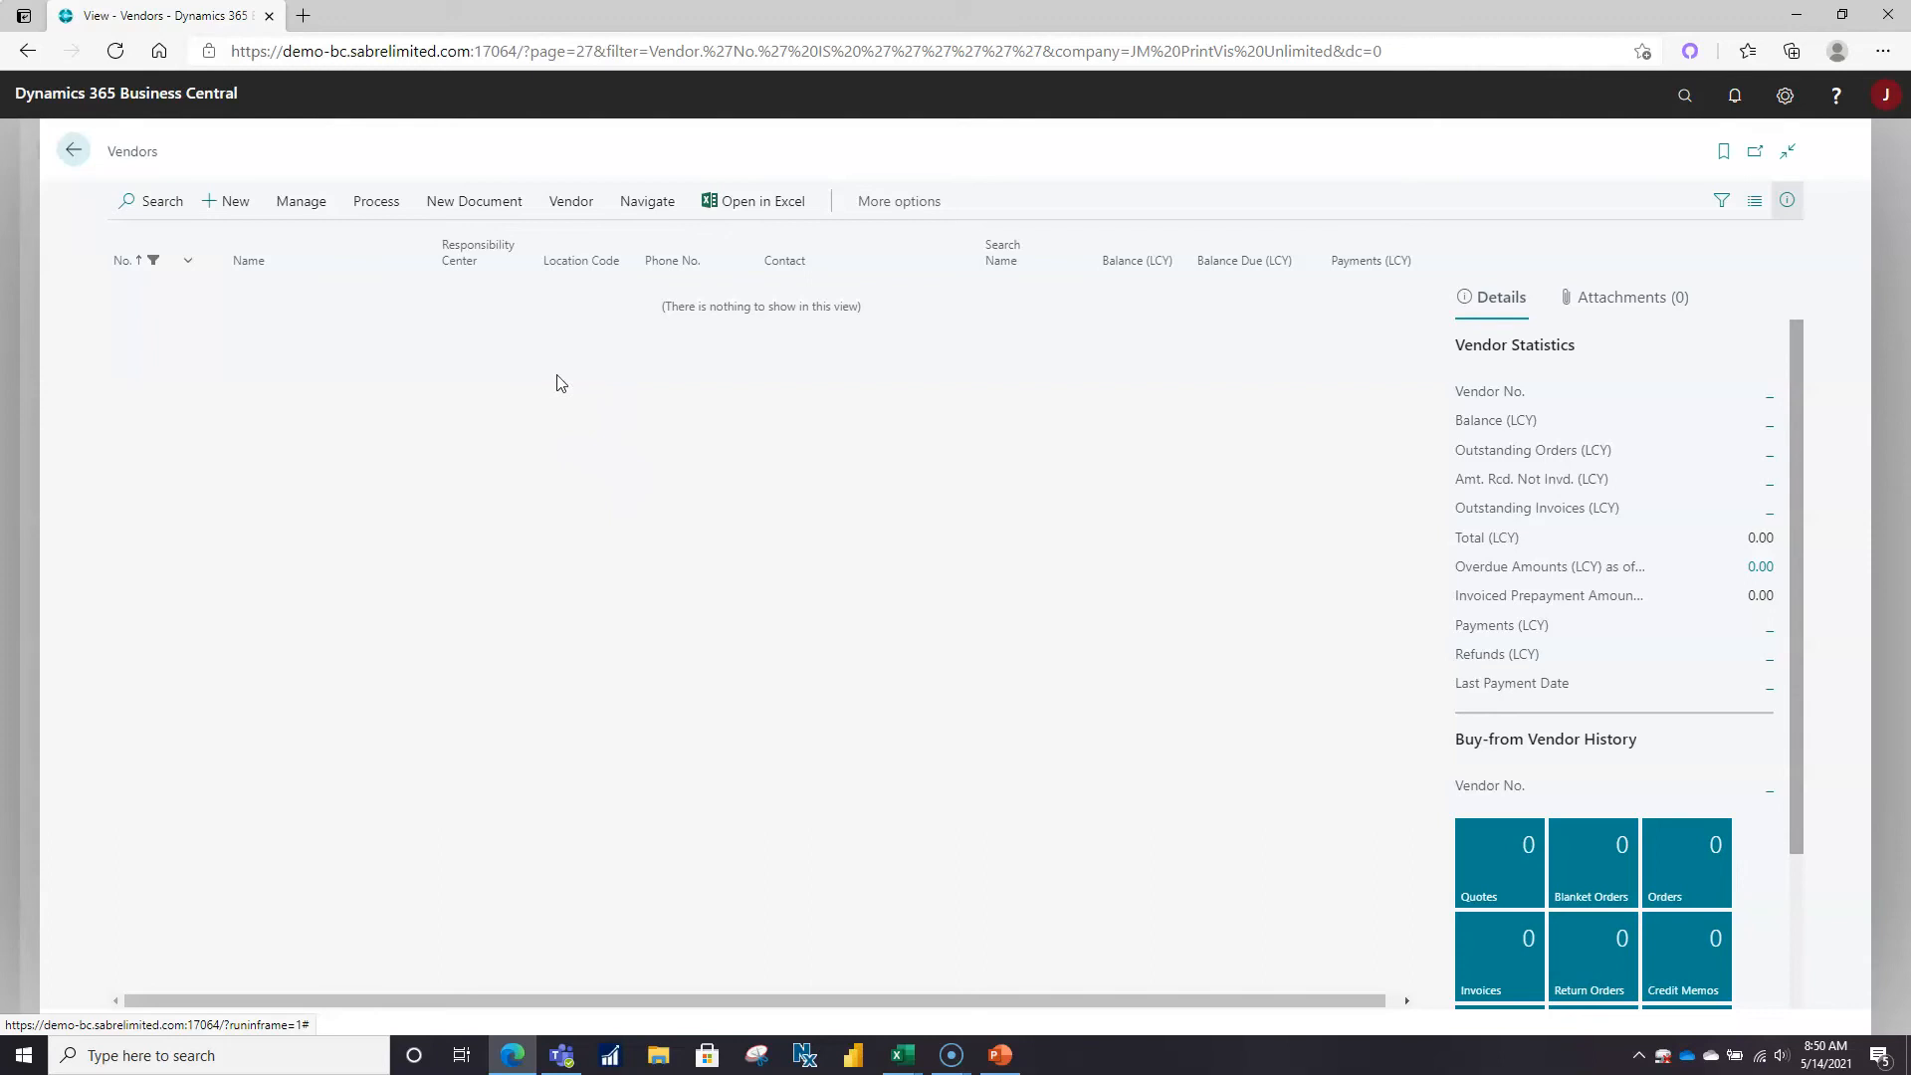
pyautogui.click(74, 152)
pyautogui.click(970, 348)
pyautogui.click(993, 349)
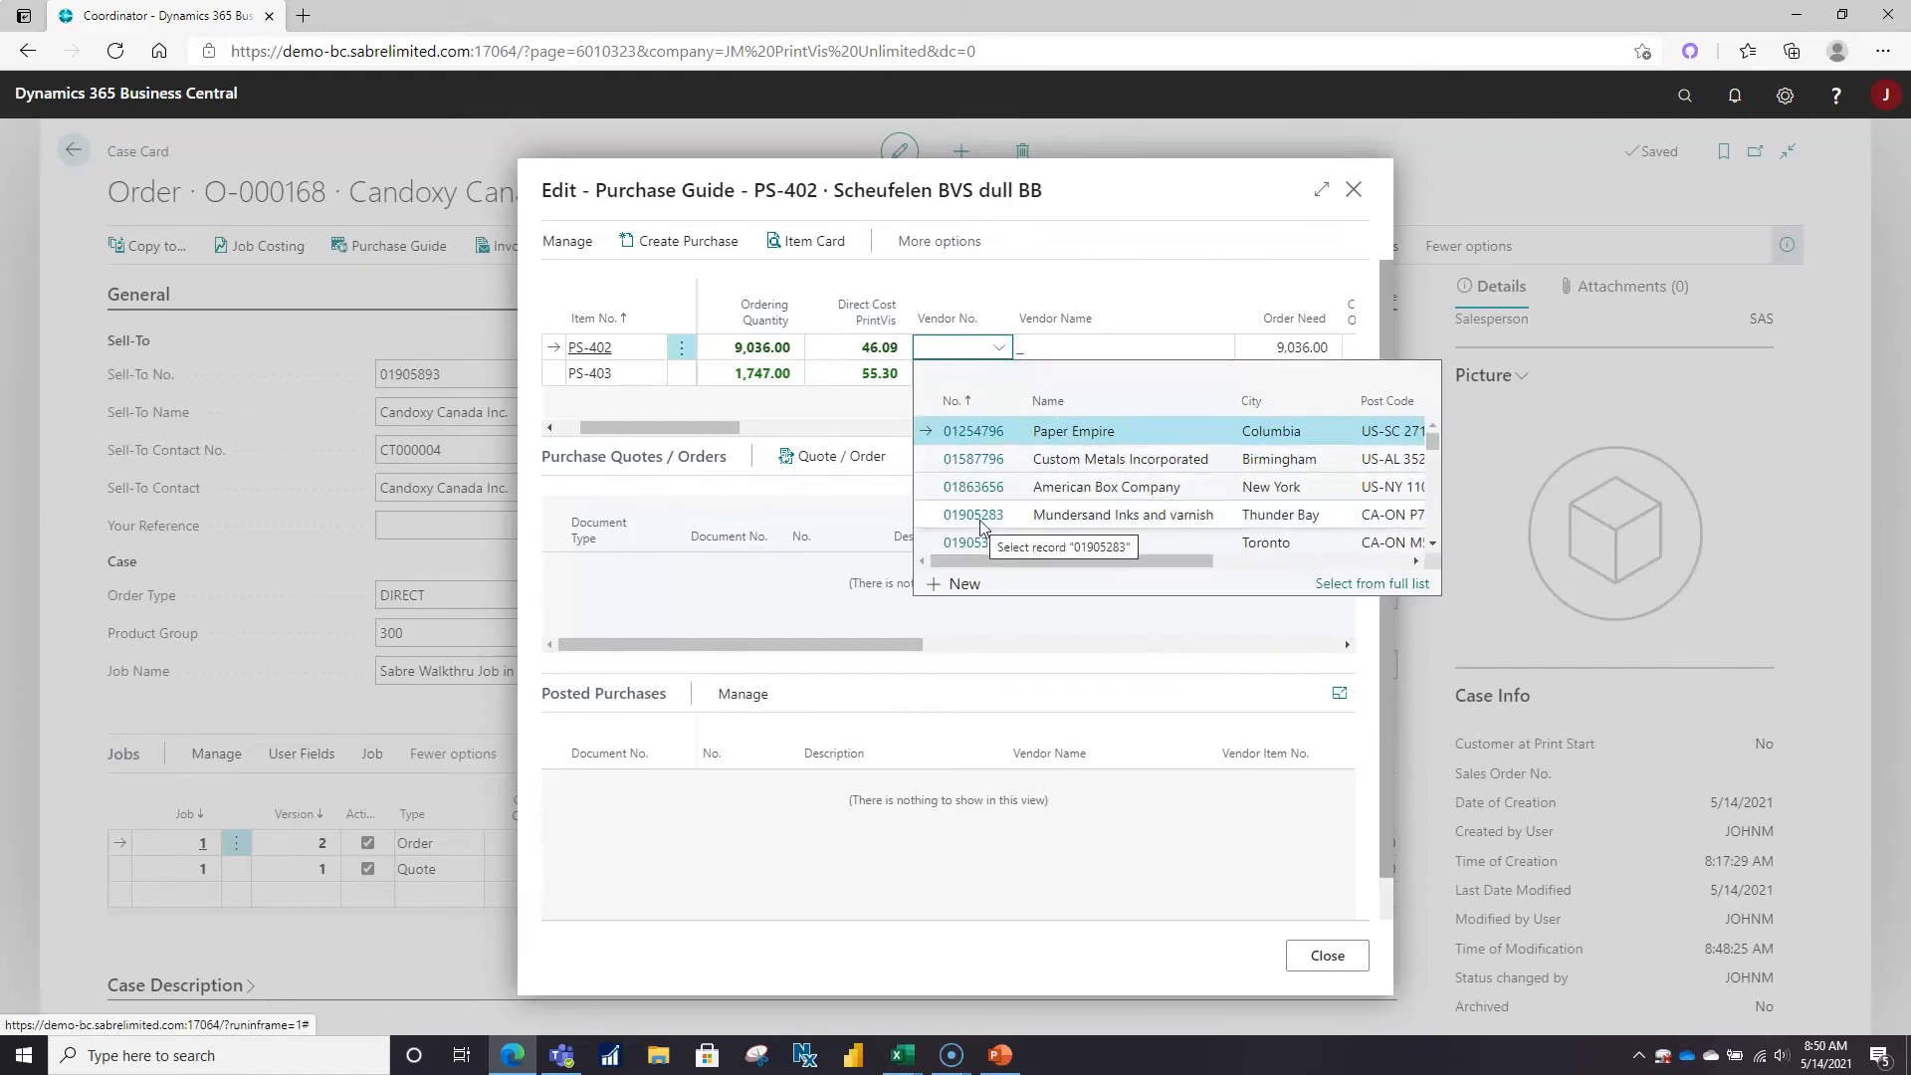
pyautogui.click(971, 434)
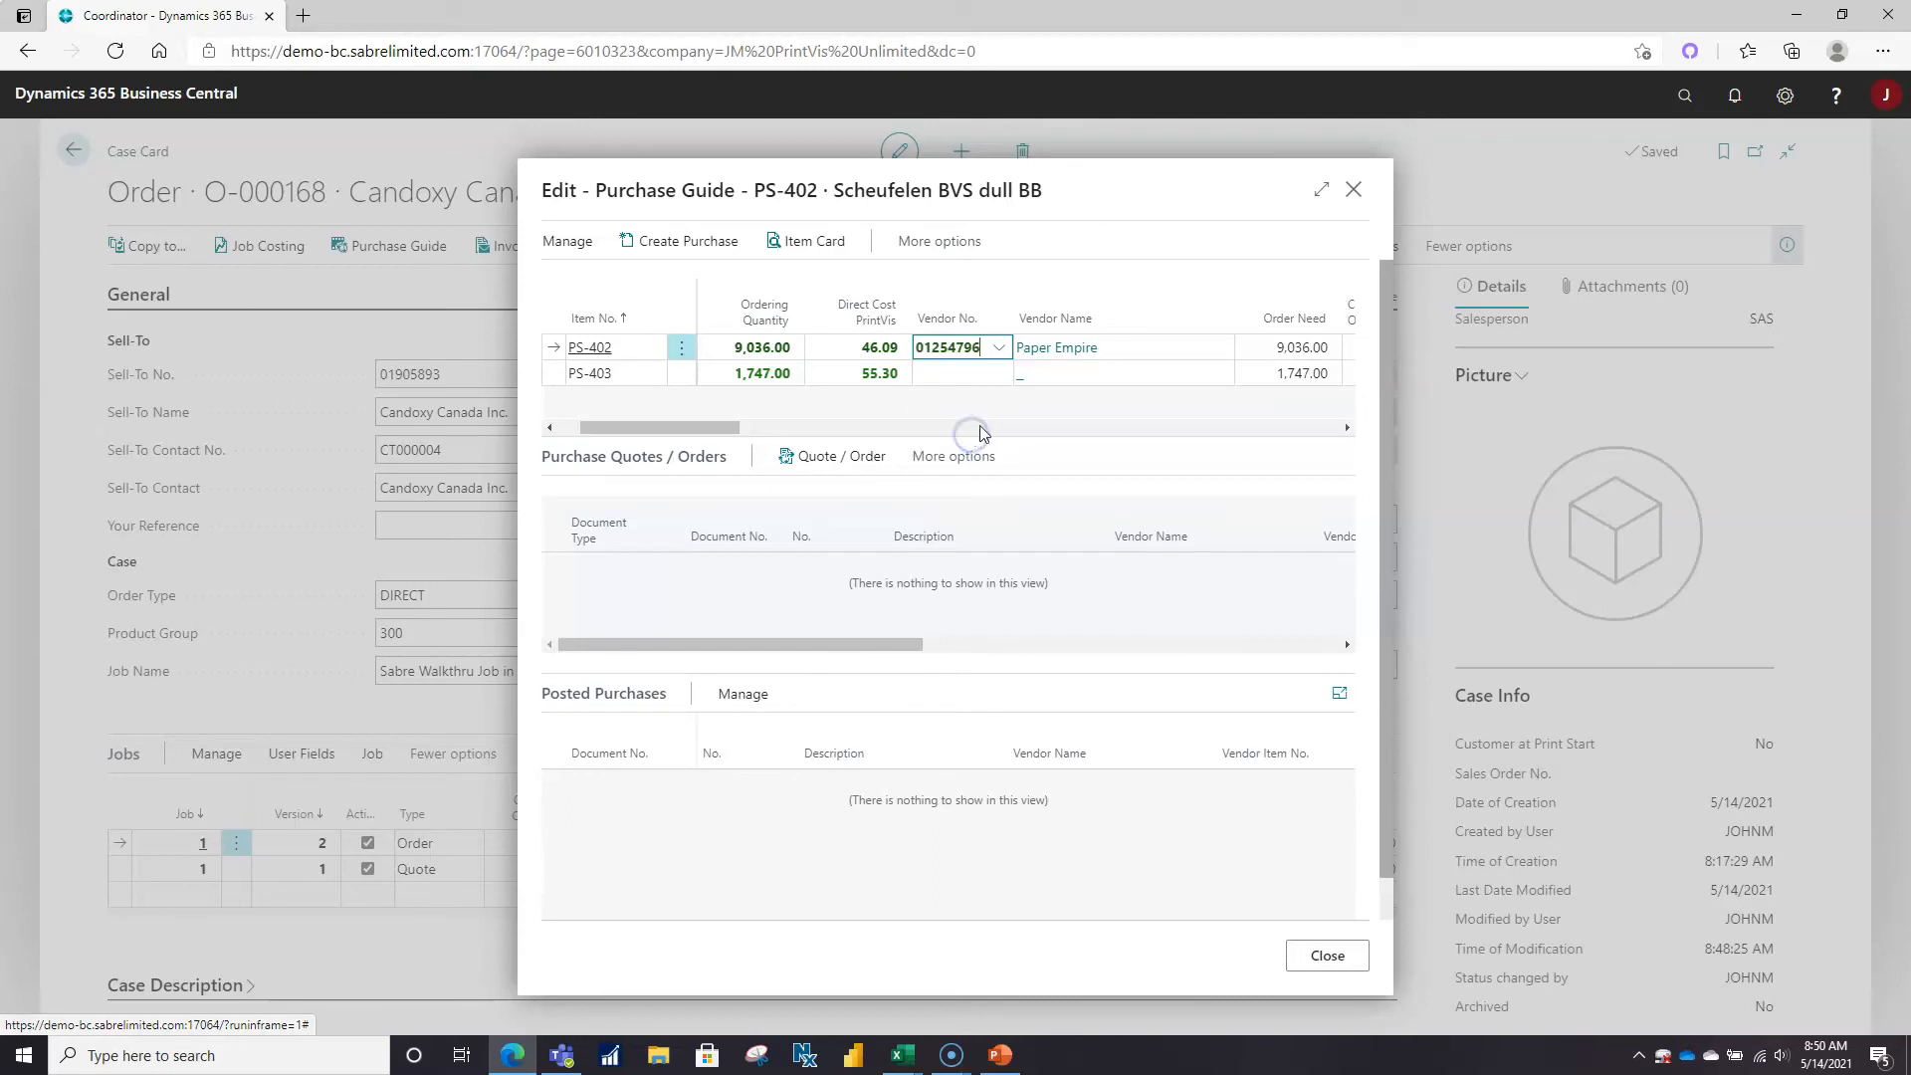
pyautogui.click(995, 373)
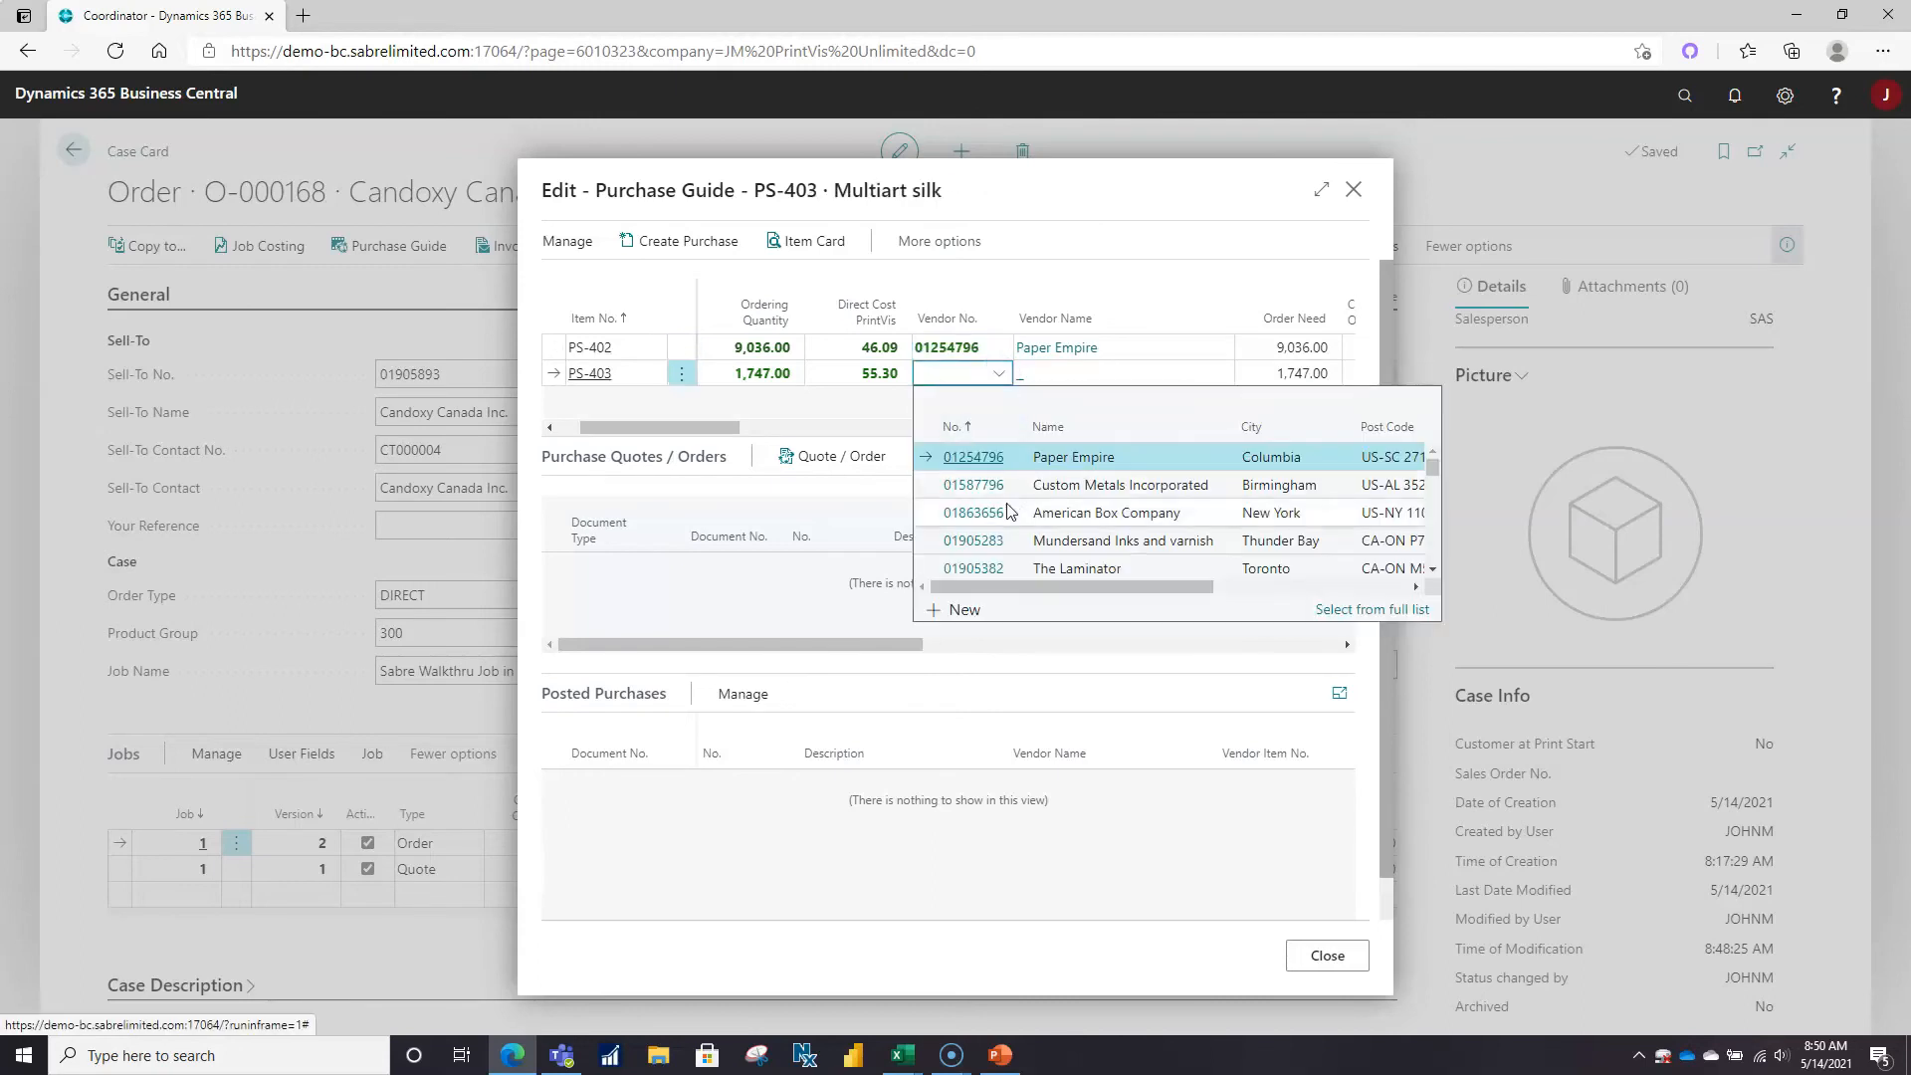
pyautogui.click(979, 569)
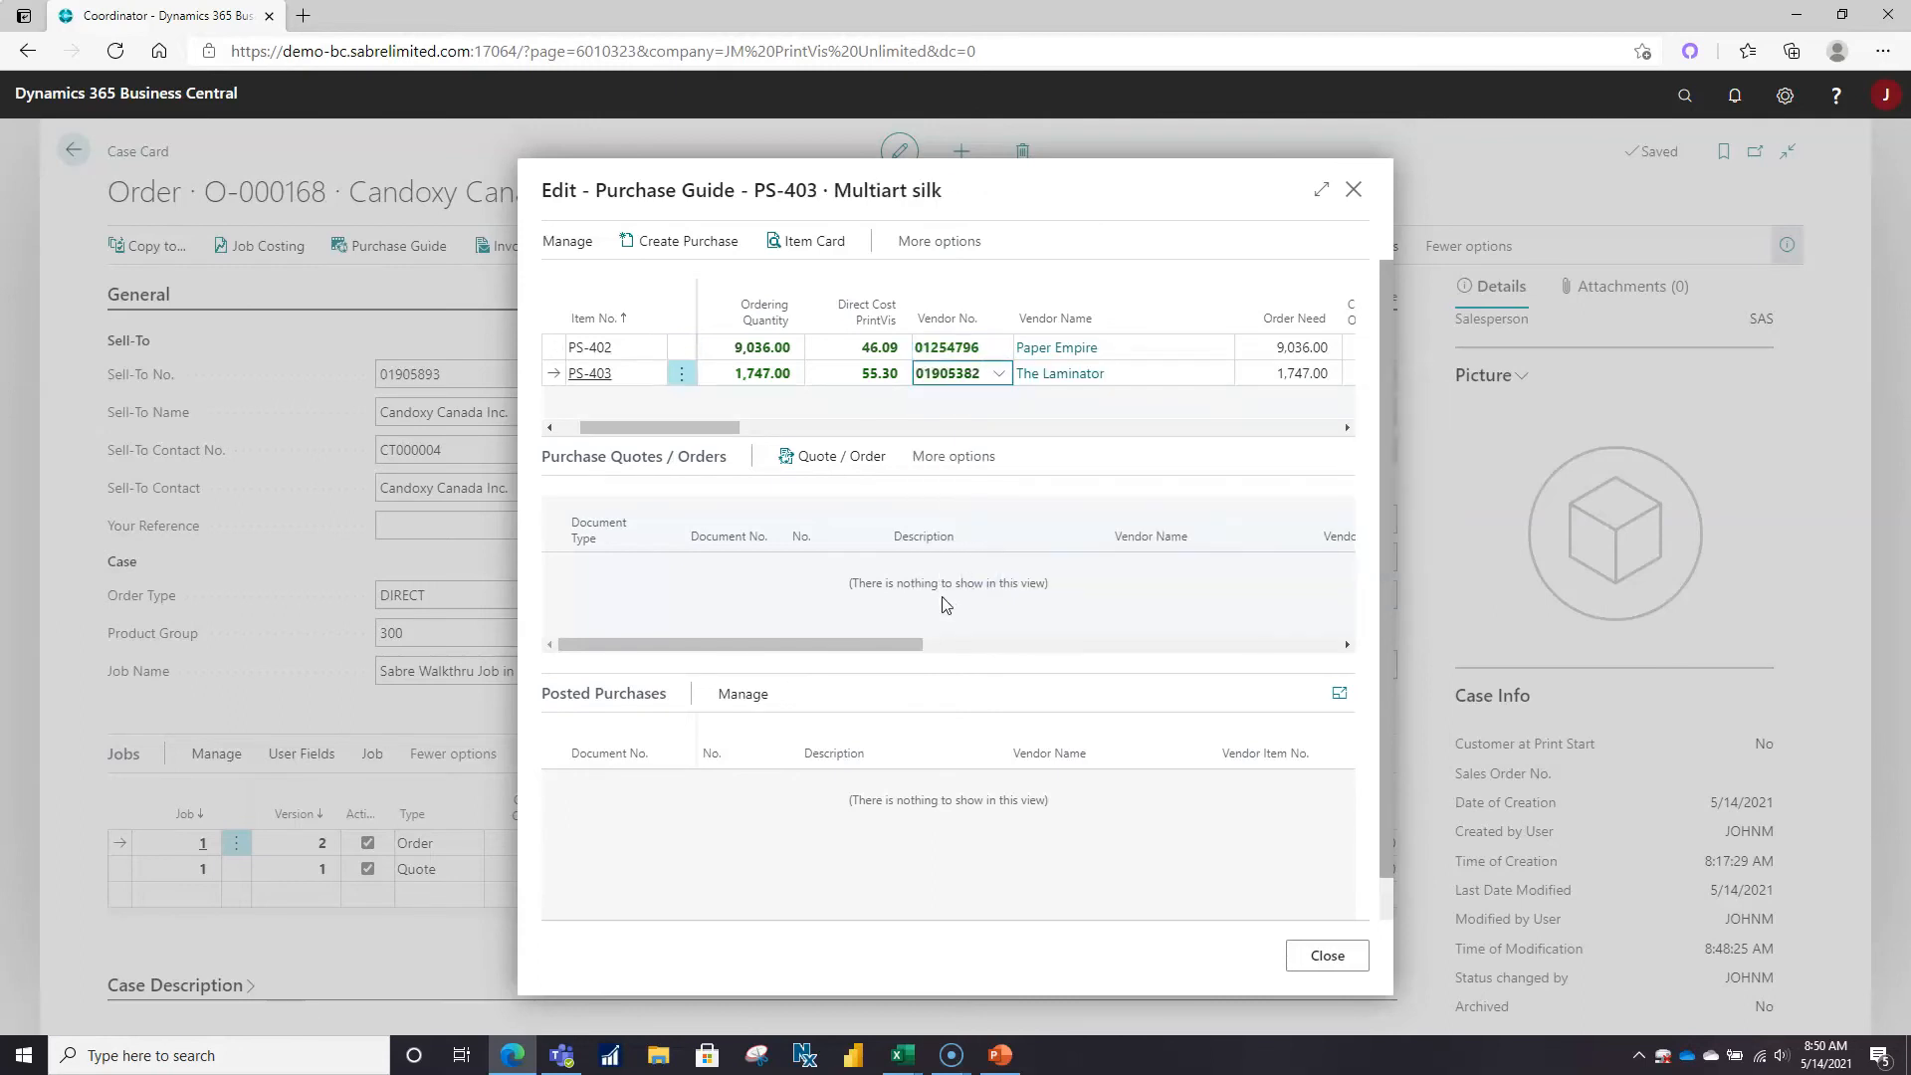
# Mark PS-402 and PS-403 for ordering, create their purchase orders, check the resulting order lines and close the purchase guide.
pyautogui.moveTo(881, 645); pyautogui.dragTo(957, 647)
pyautogui.moveTo(715, 428); pyautogui.dragTo(823, 429)
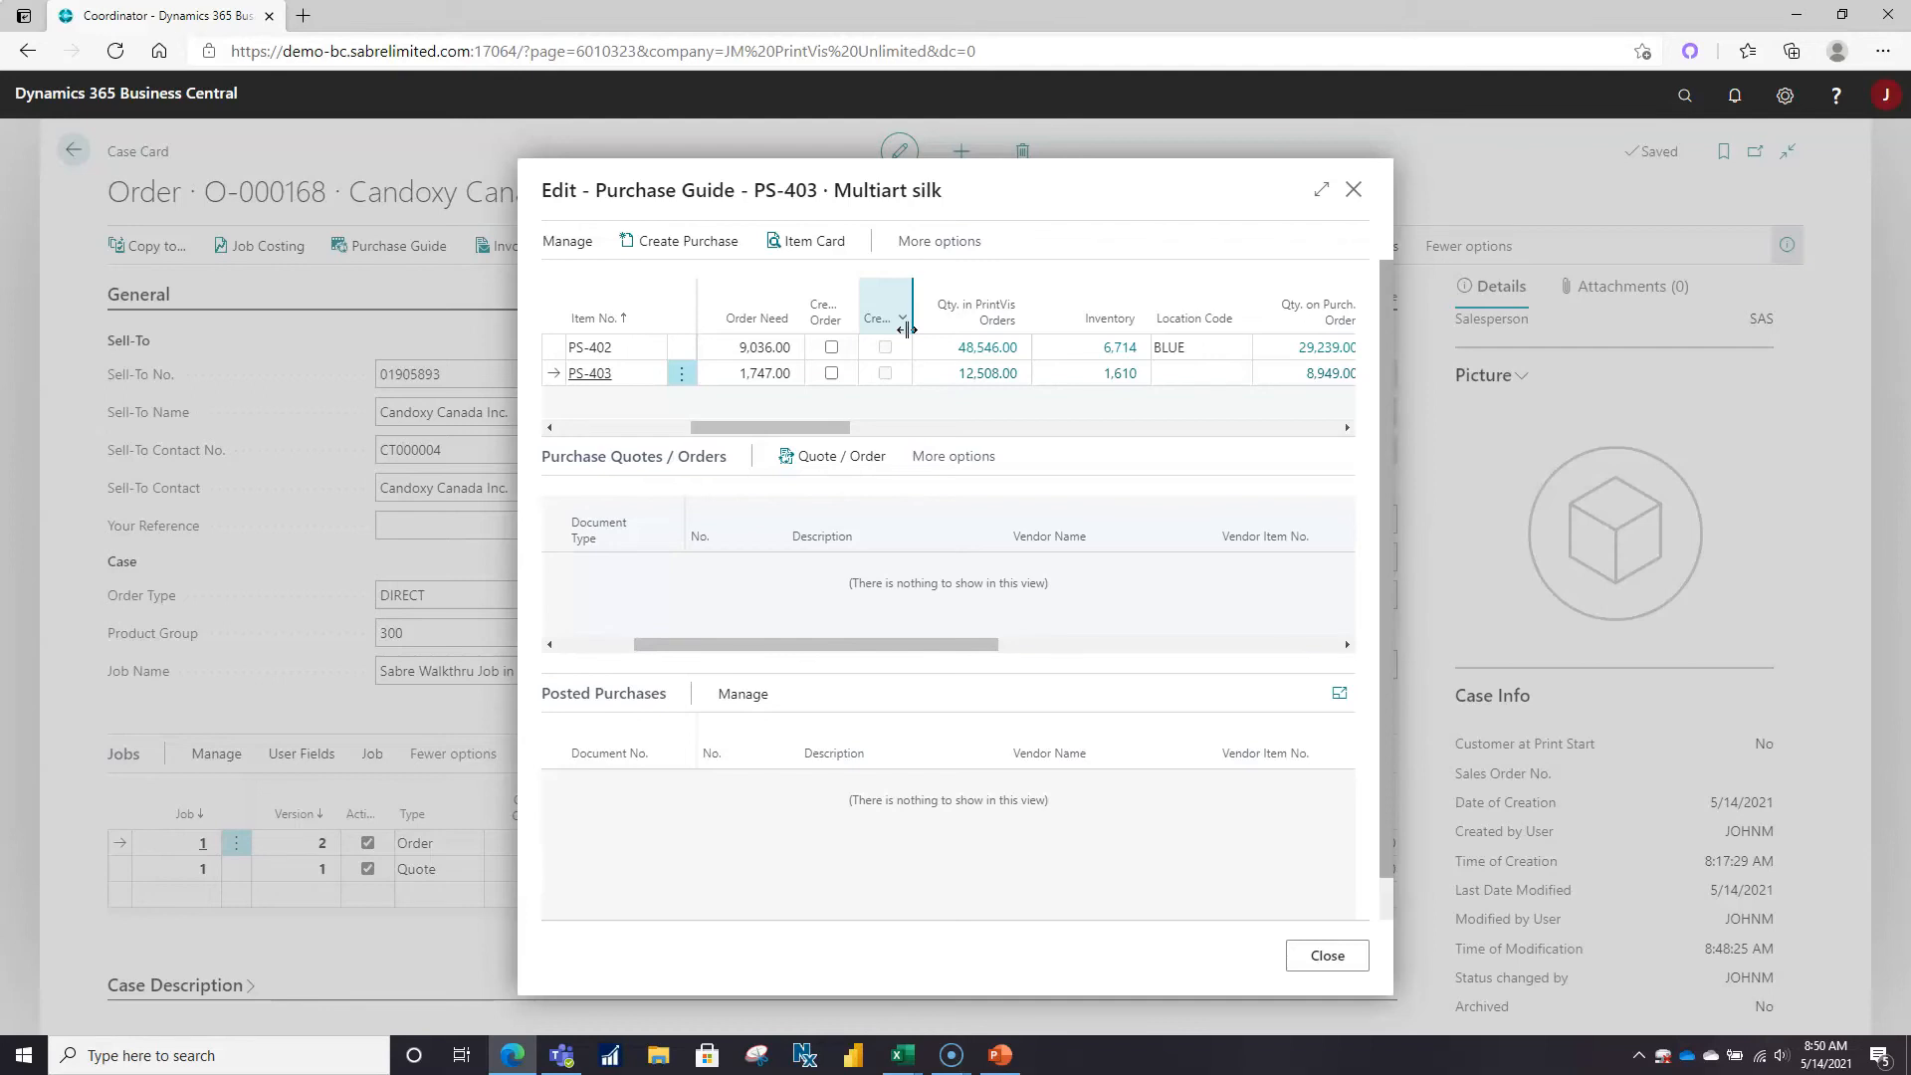
pyautogui.click(699, 237)
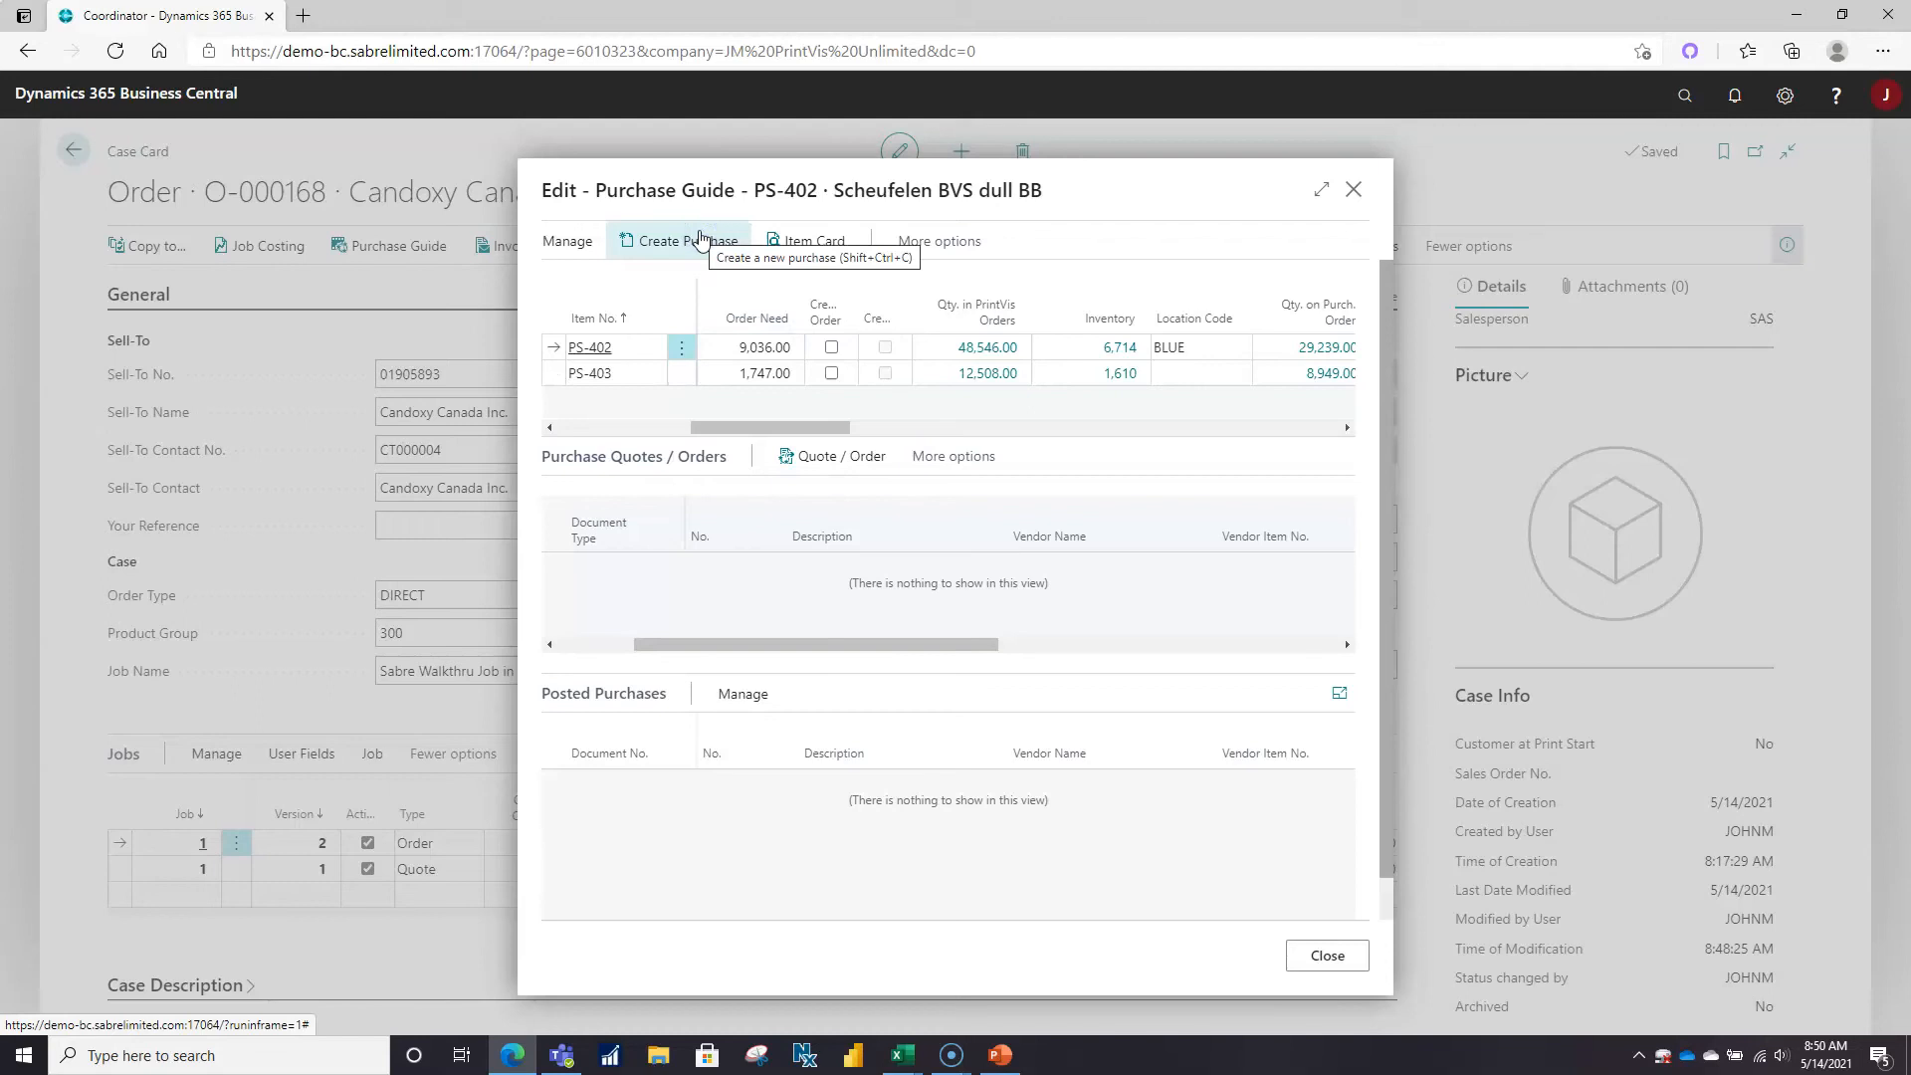
pyautogui.click(886, 348)
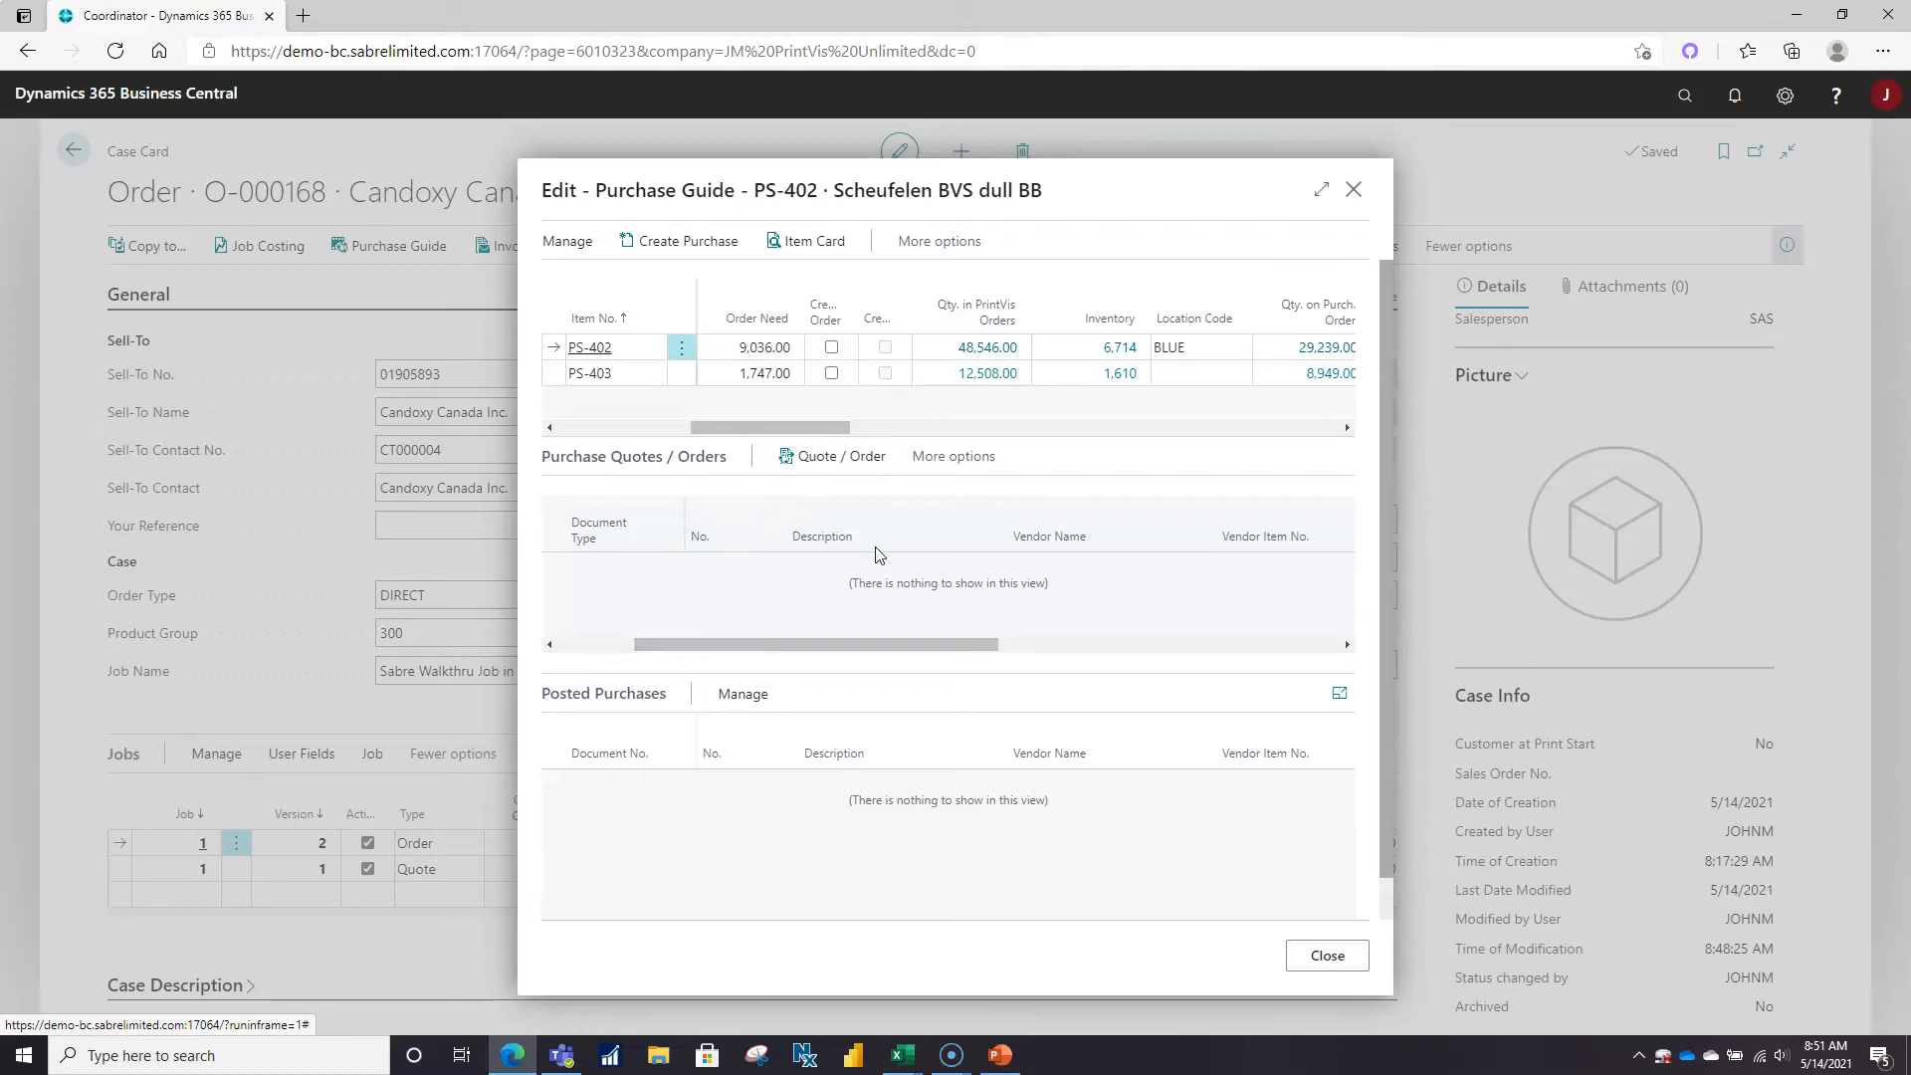
pyautogui.click(831, 347)
pyautogui.click(831, 373)
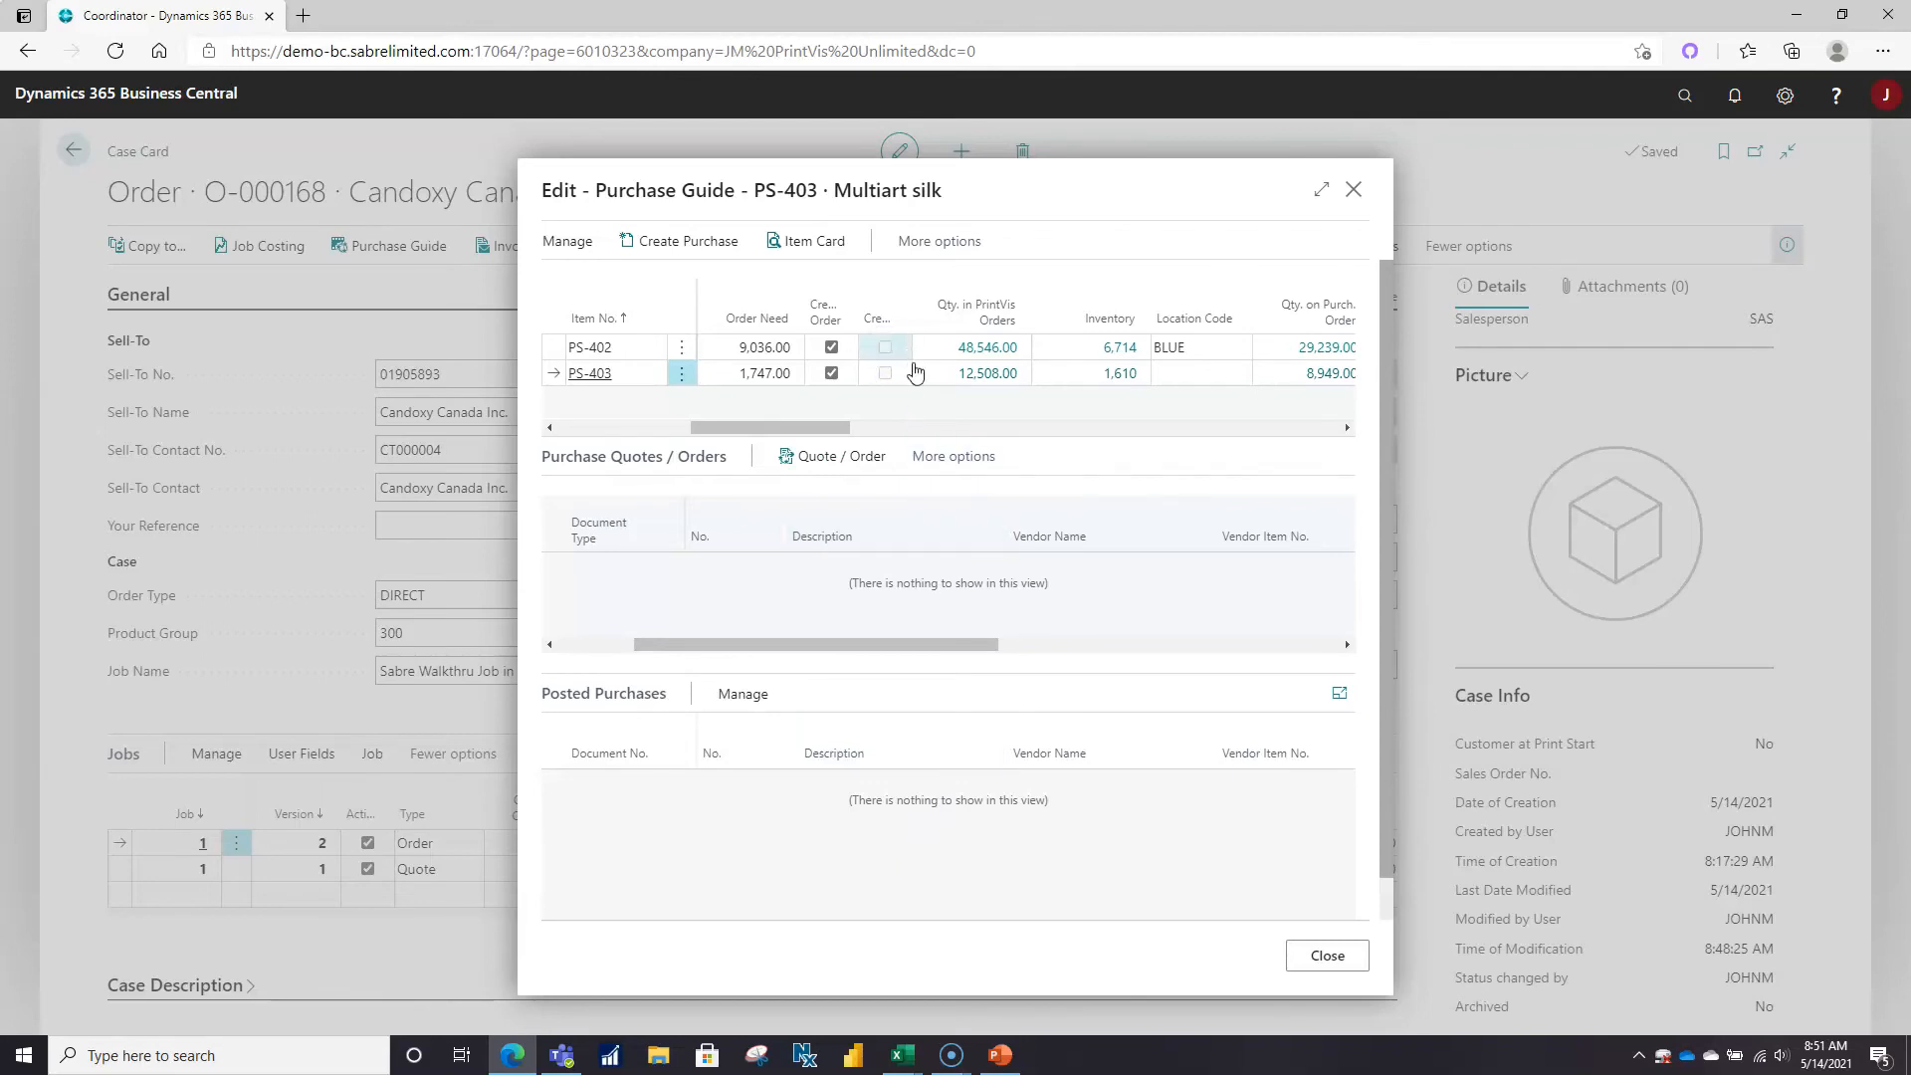
pyautogui.click(683, 251)
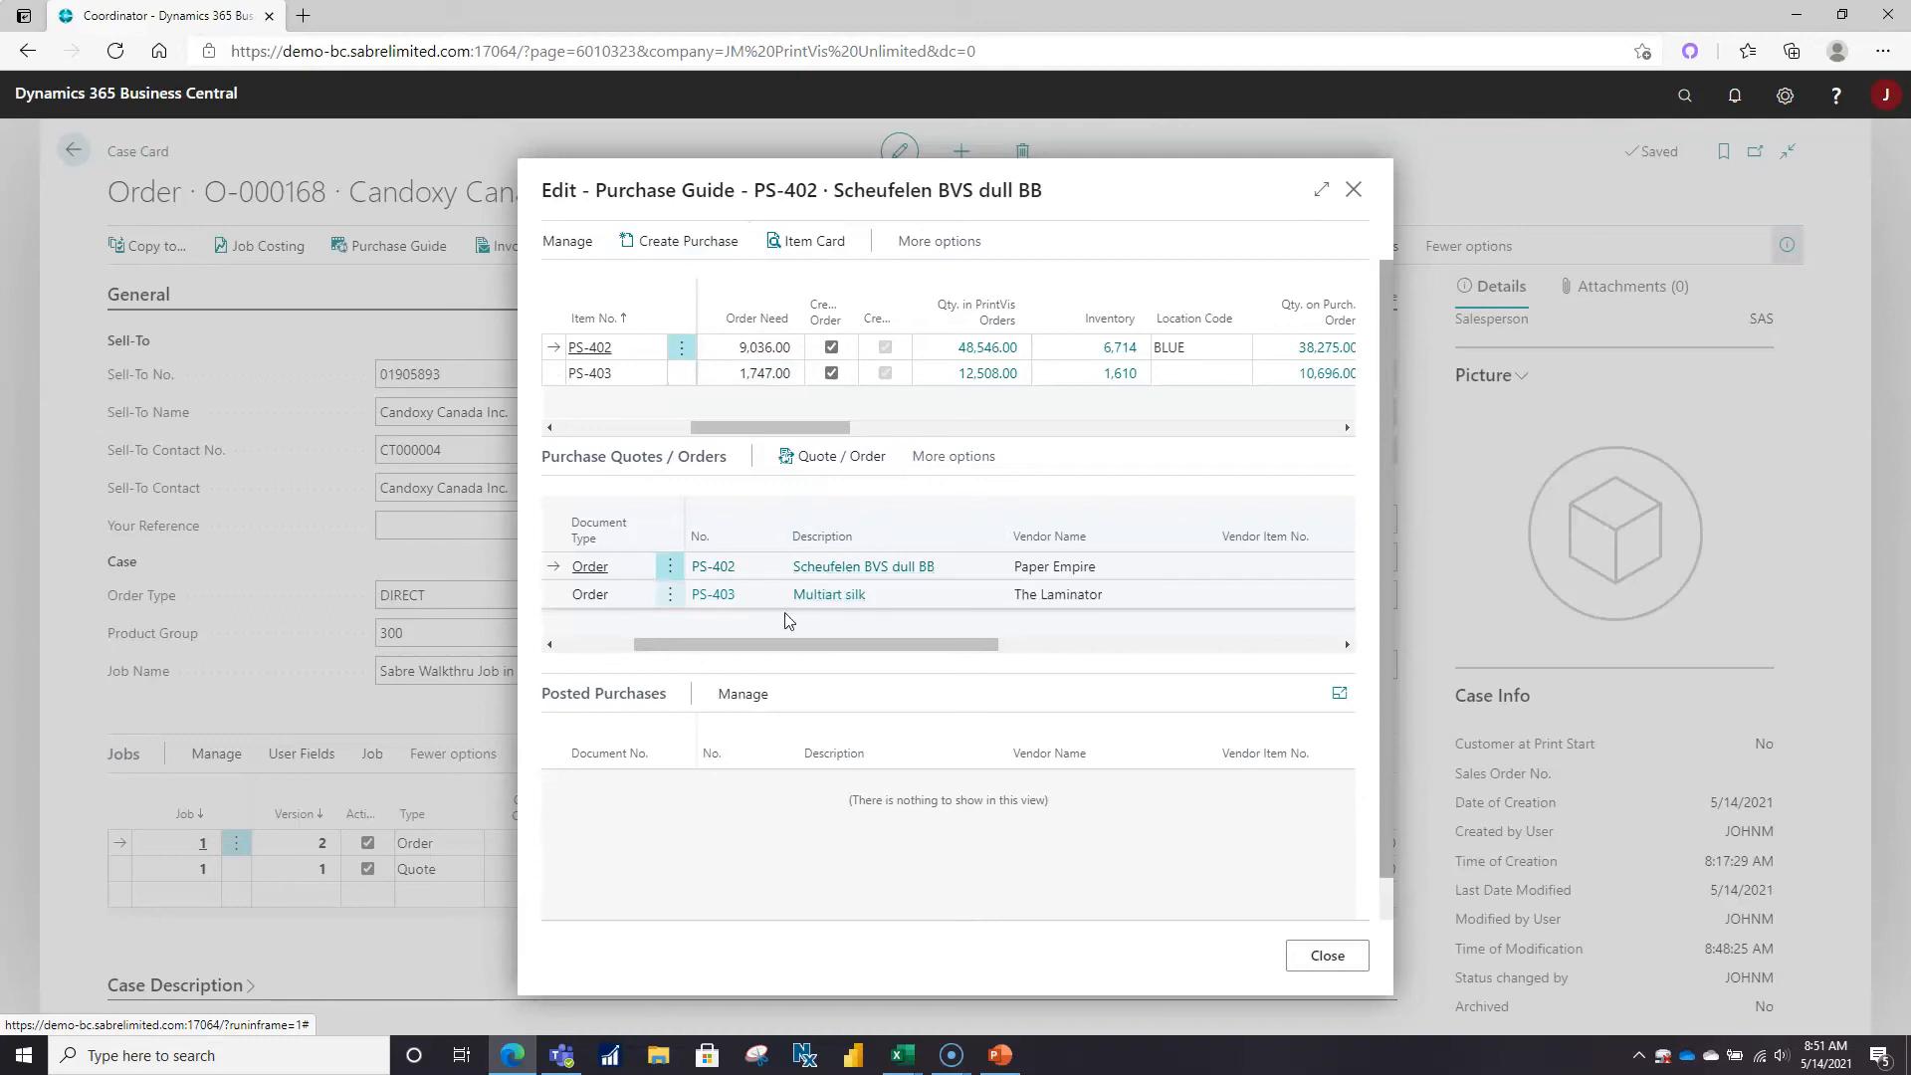
pyautogui.moveTo(746, 649); pyautogui.dragTo(645, 652)
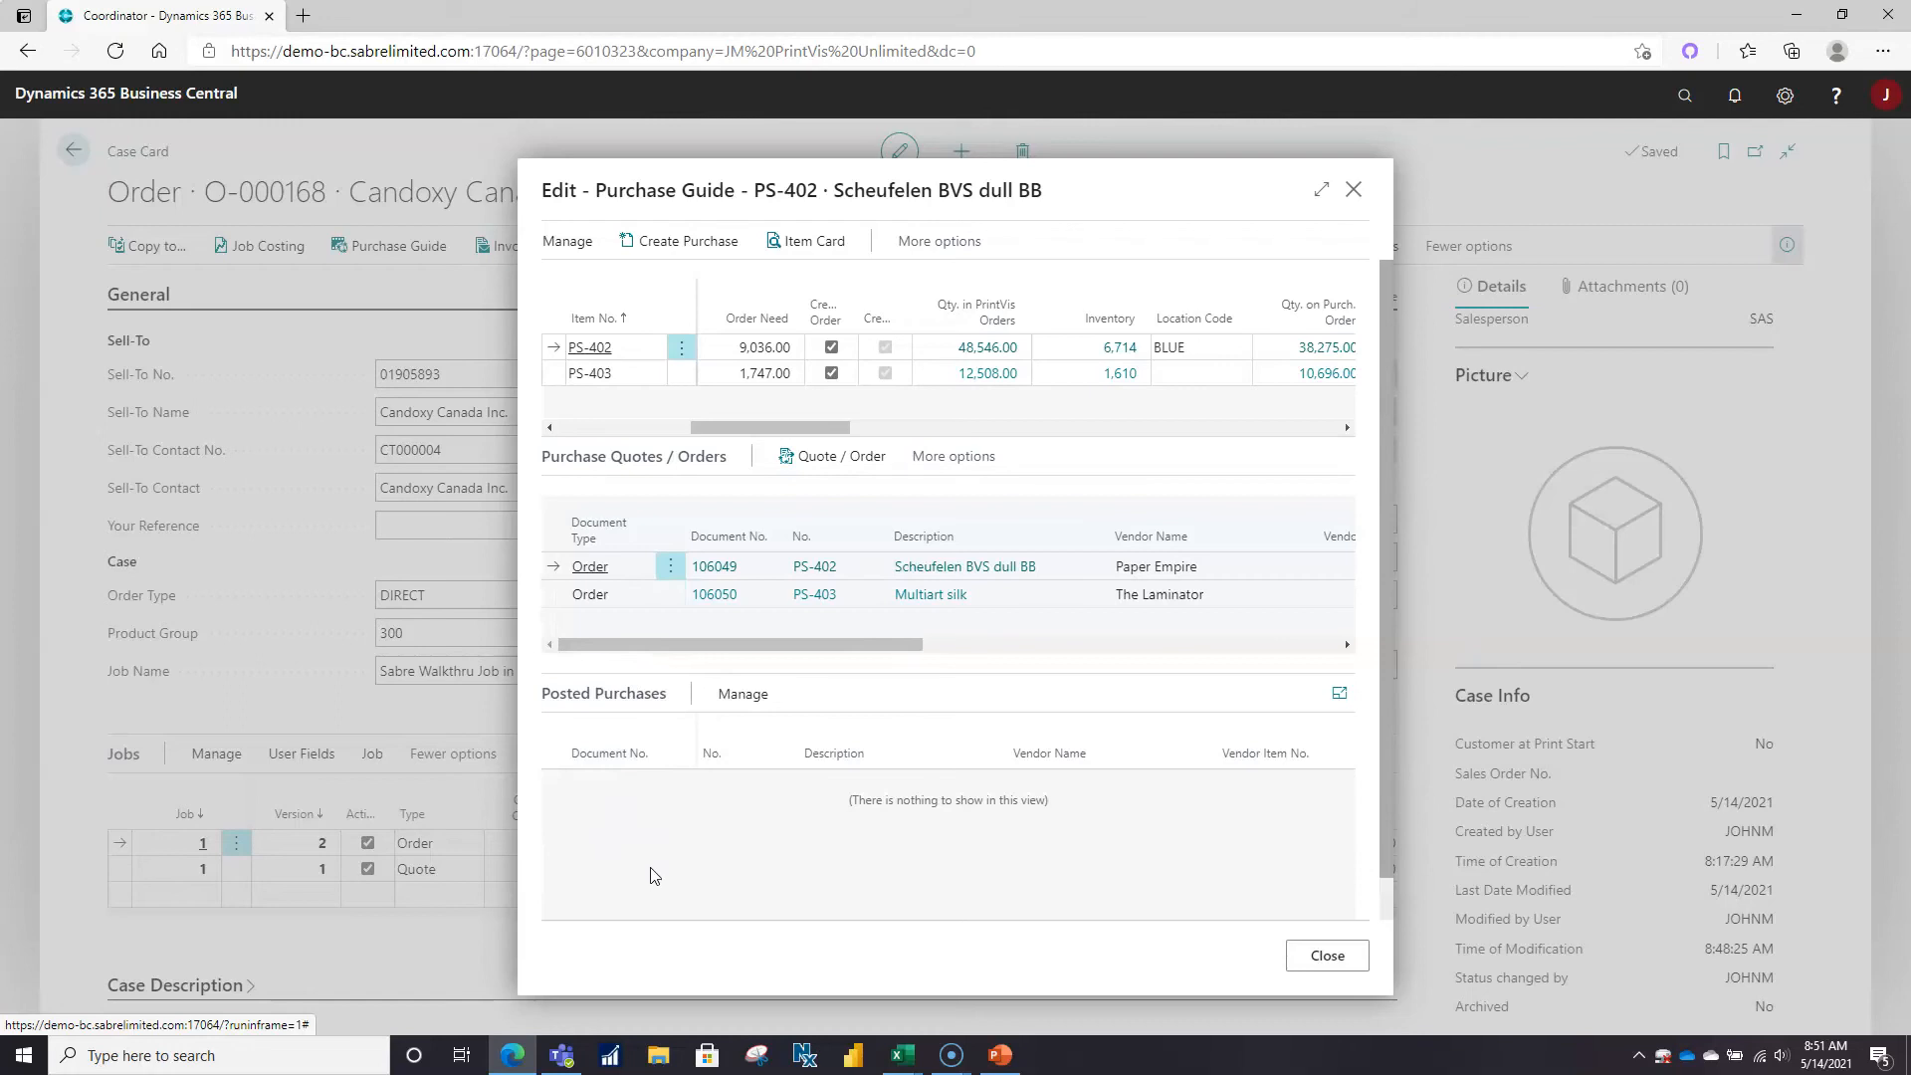
pyautogui.click(1344, 957)
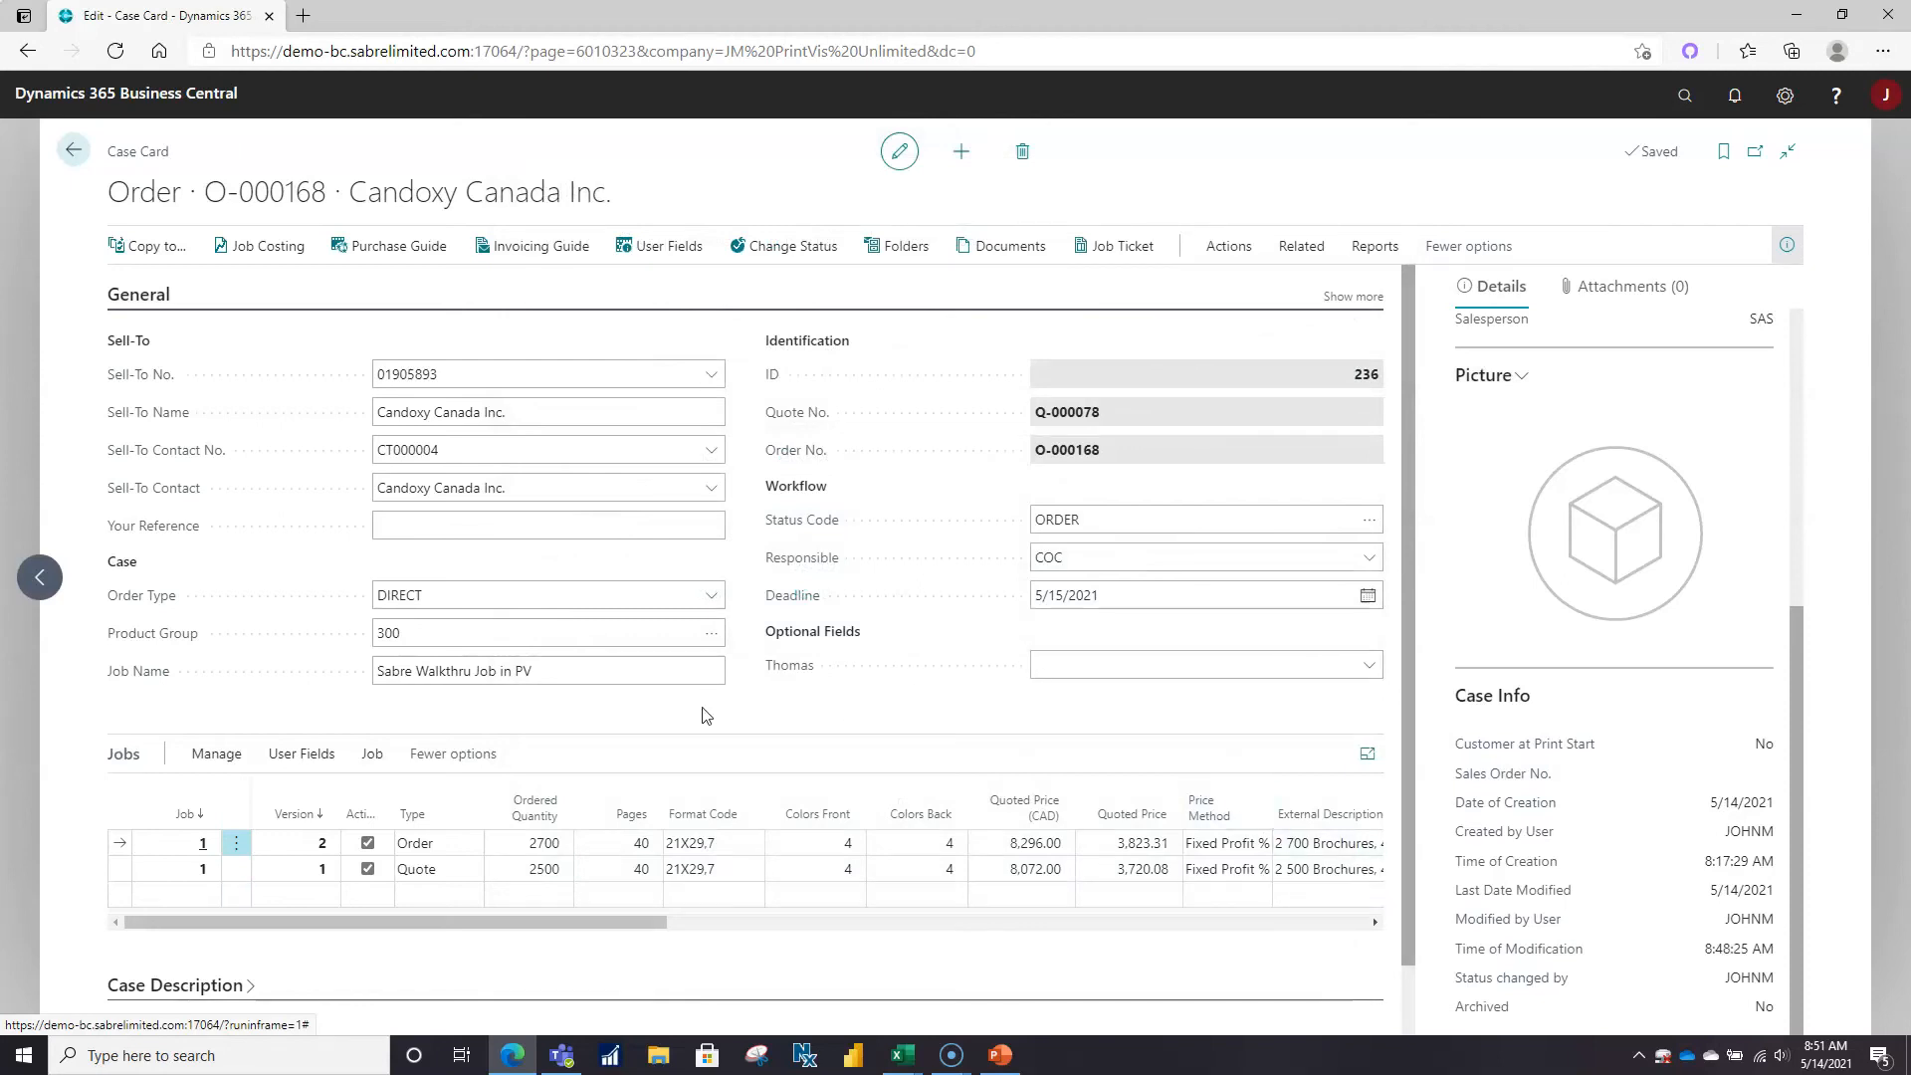
# Examine the quantities, scrap and imposition layout of the Text sheet in the Order version's specifications.
pyautogui.click(211, 759)
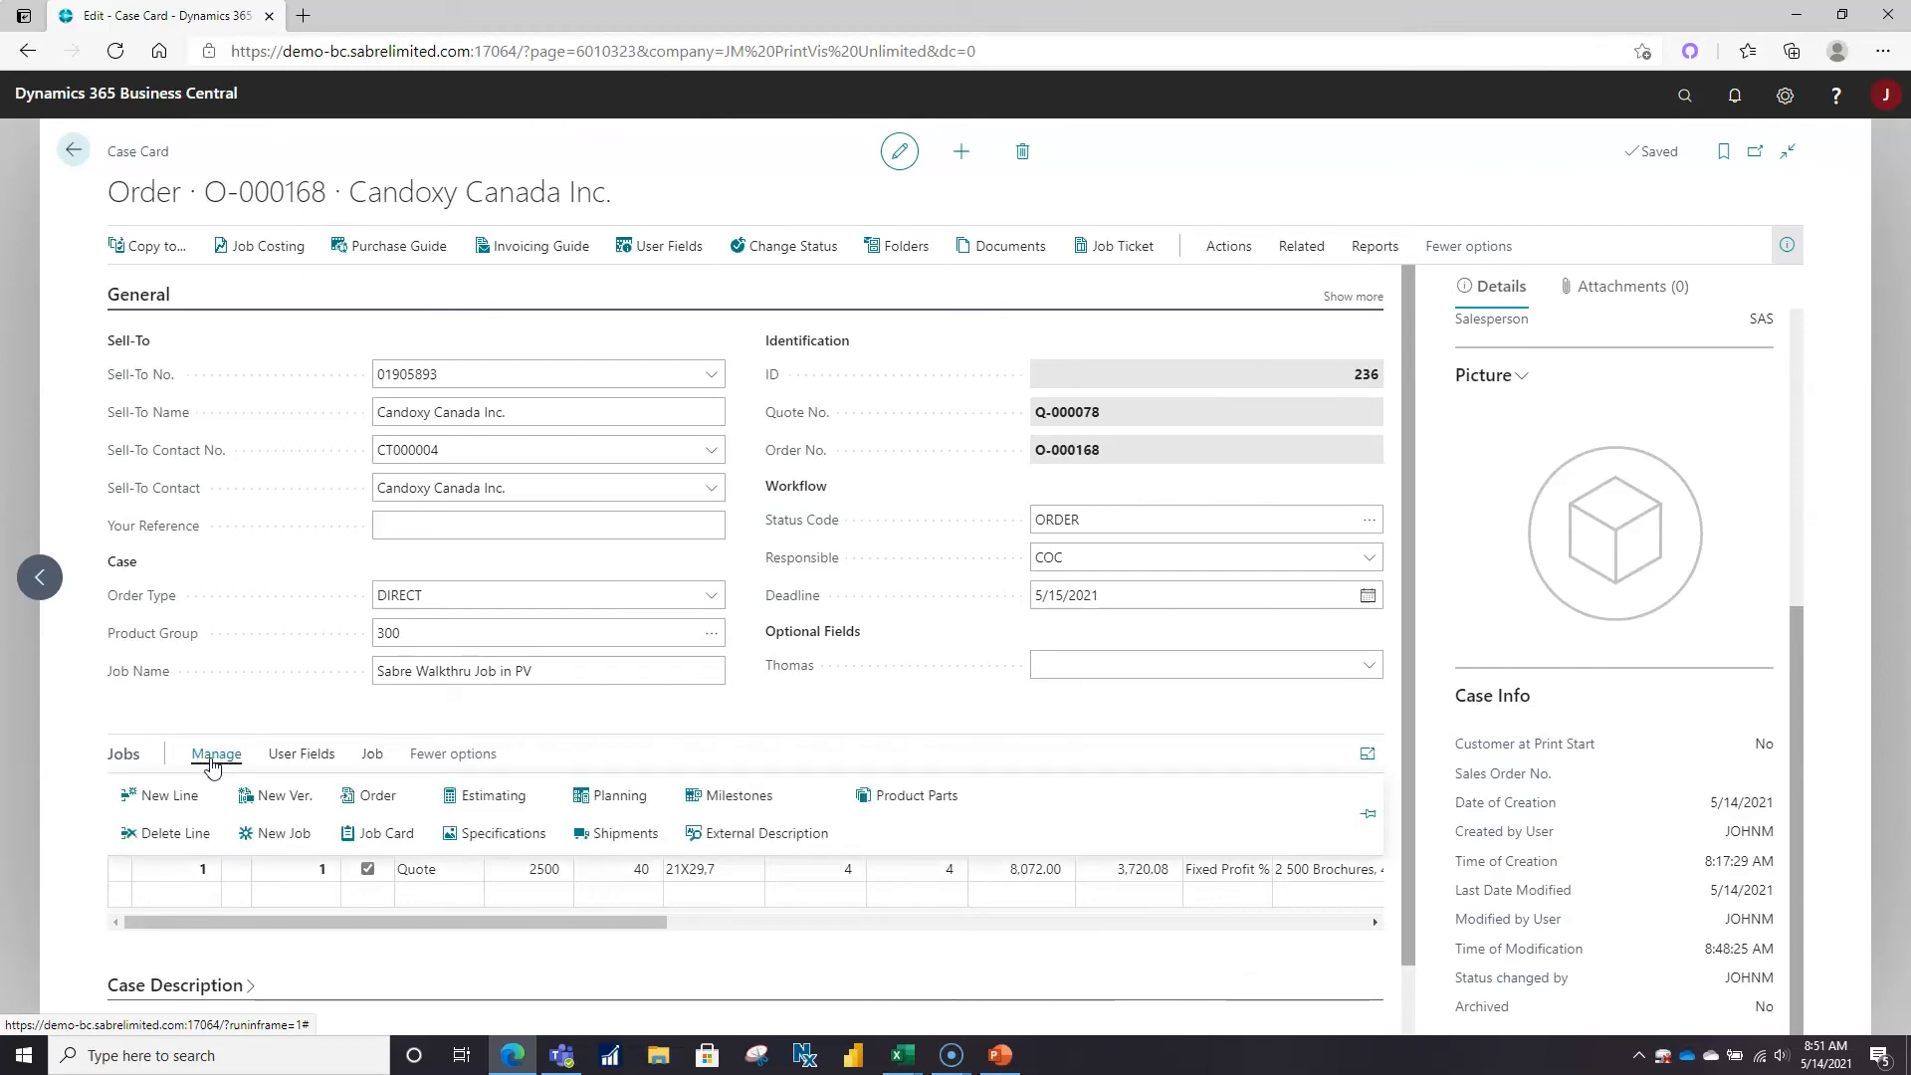
pyautogui.click(478, 835)
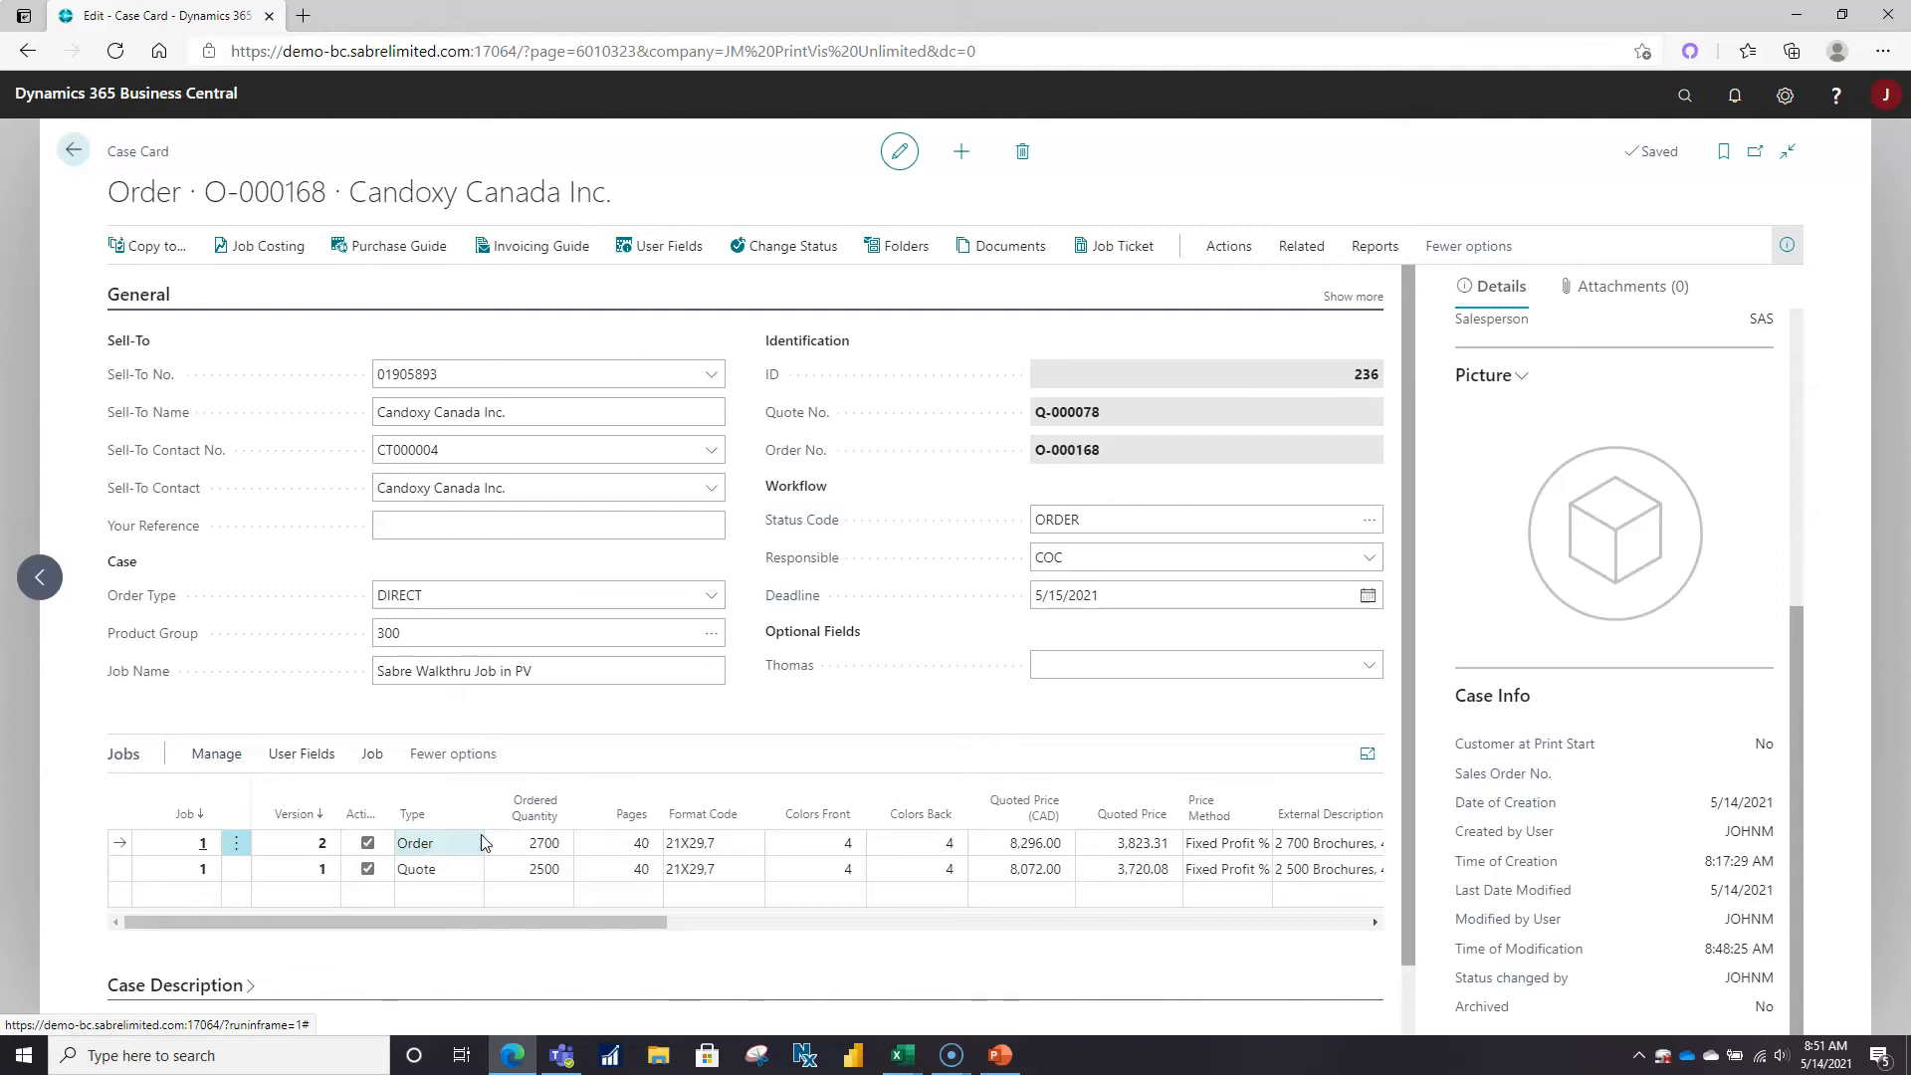
pyautogui.click(535, 544)
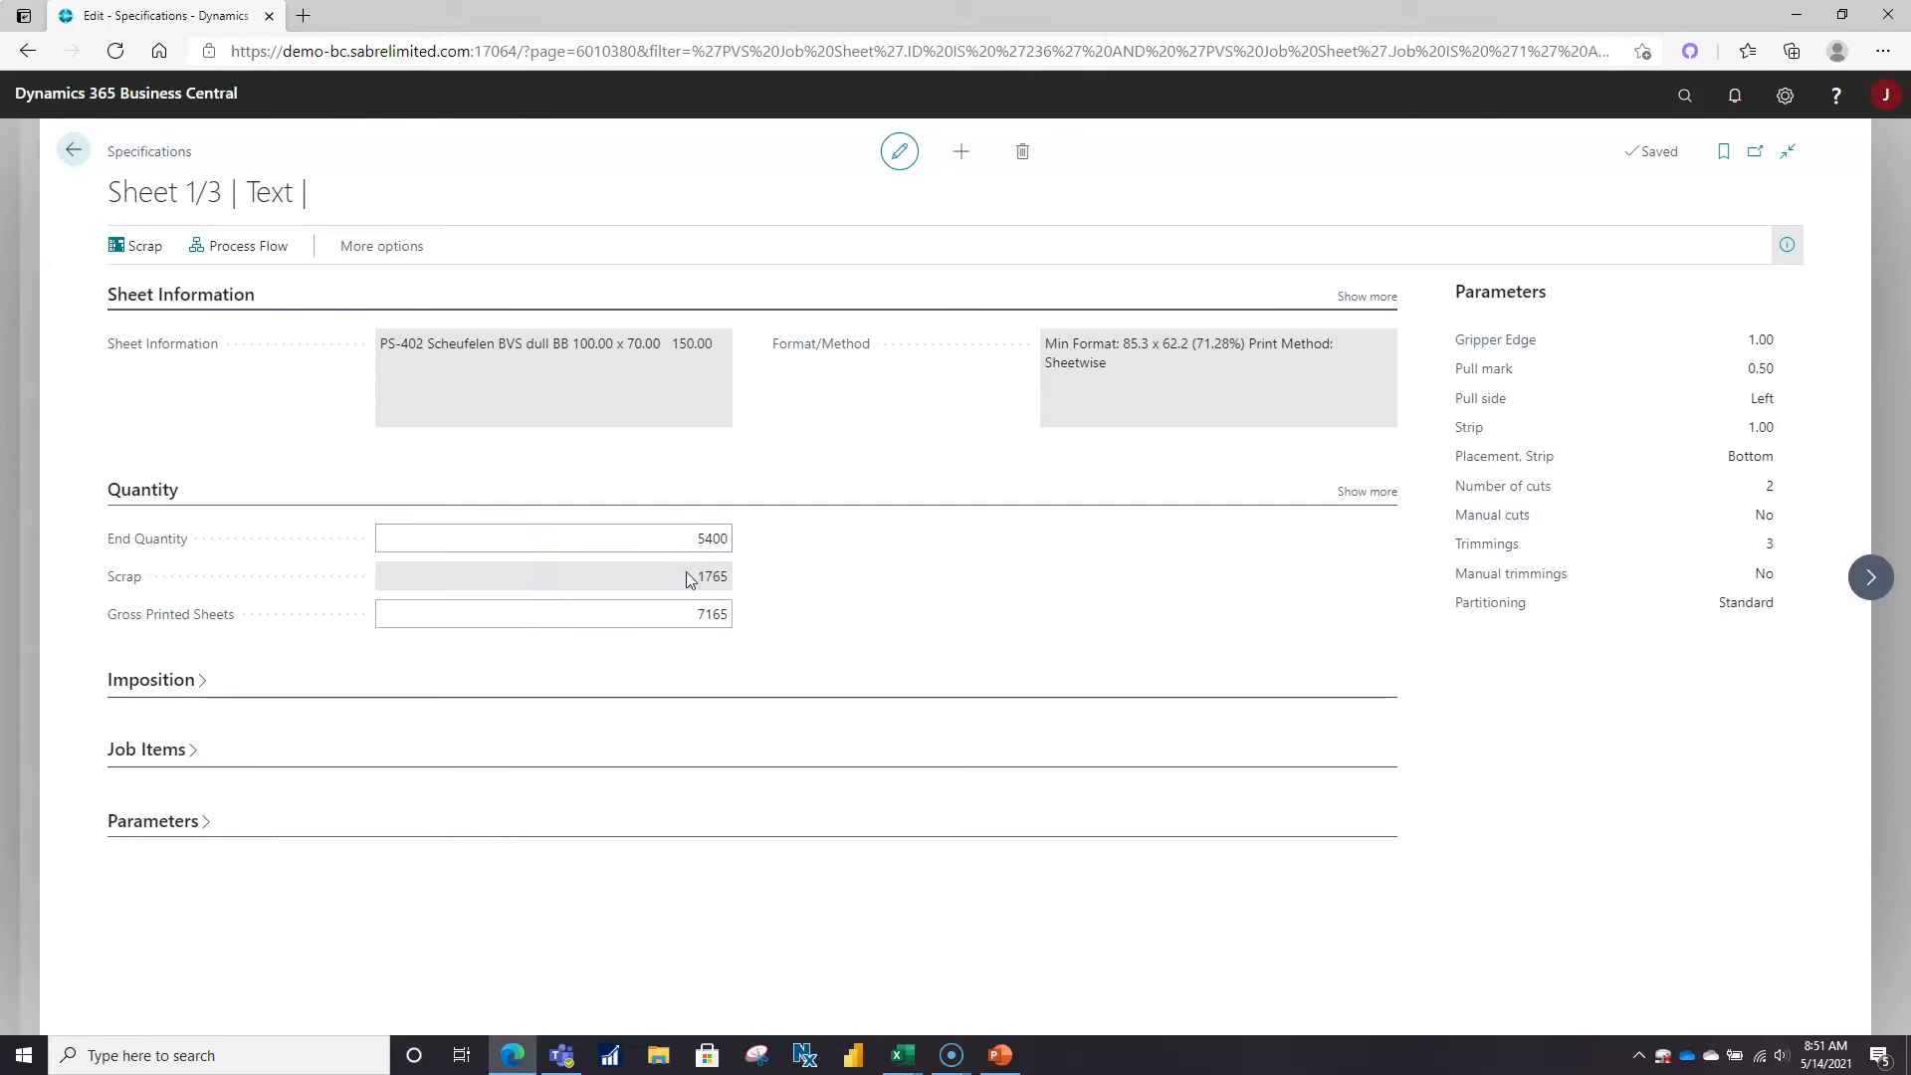
pyautogui.click(671, 625)
pyautogui.click(151, 681)
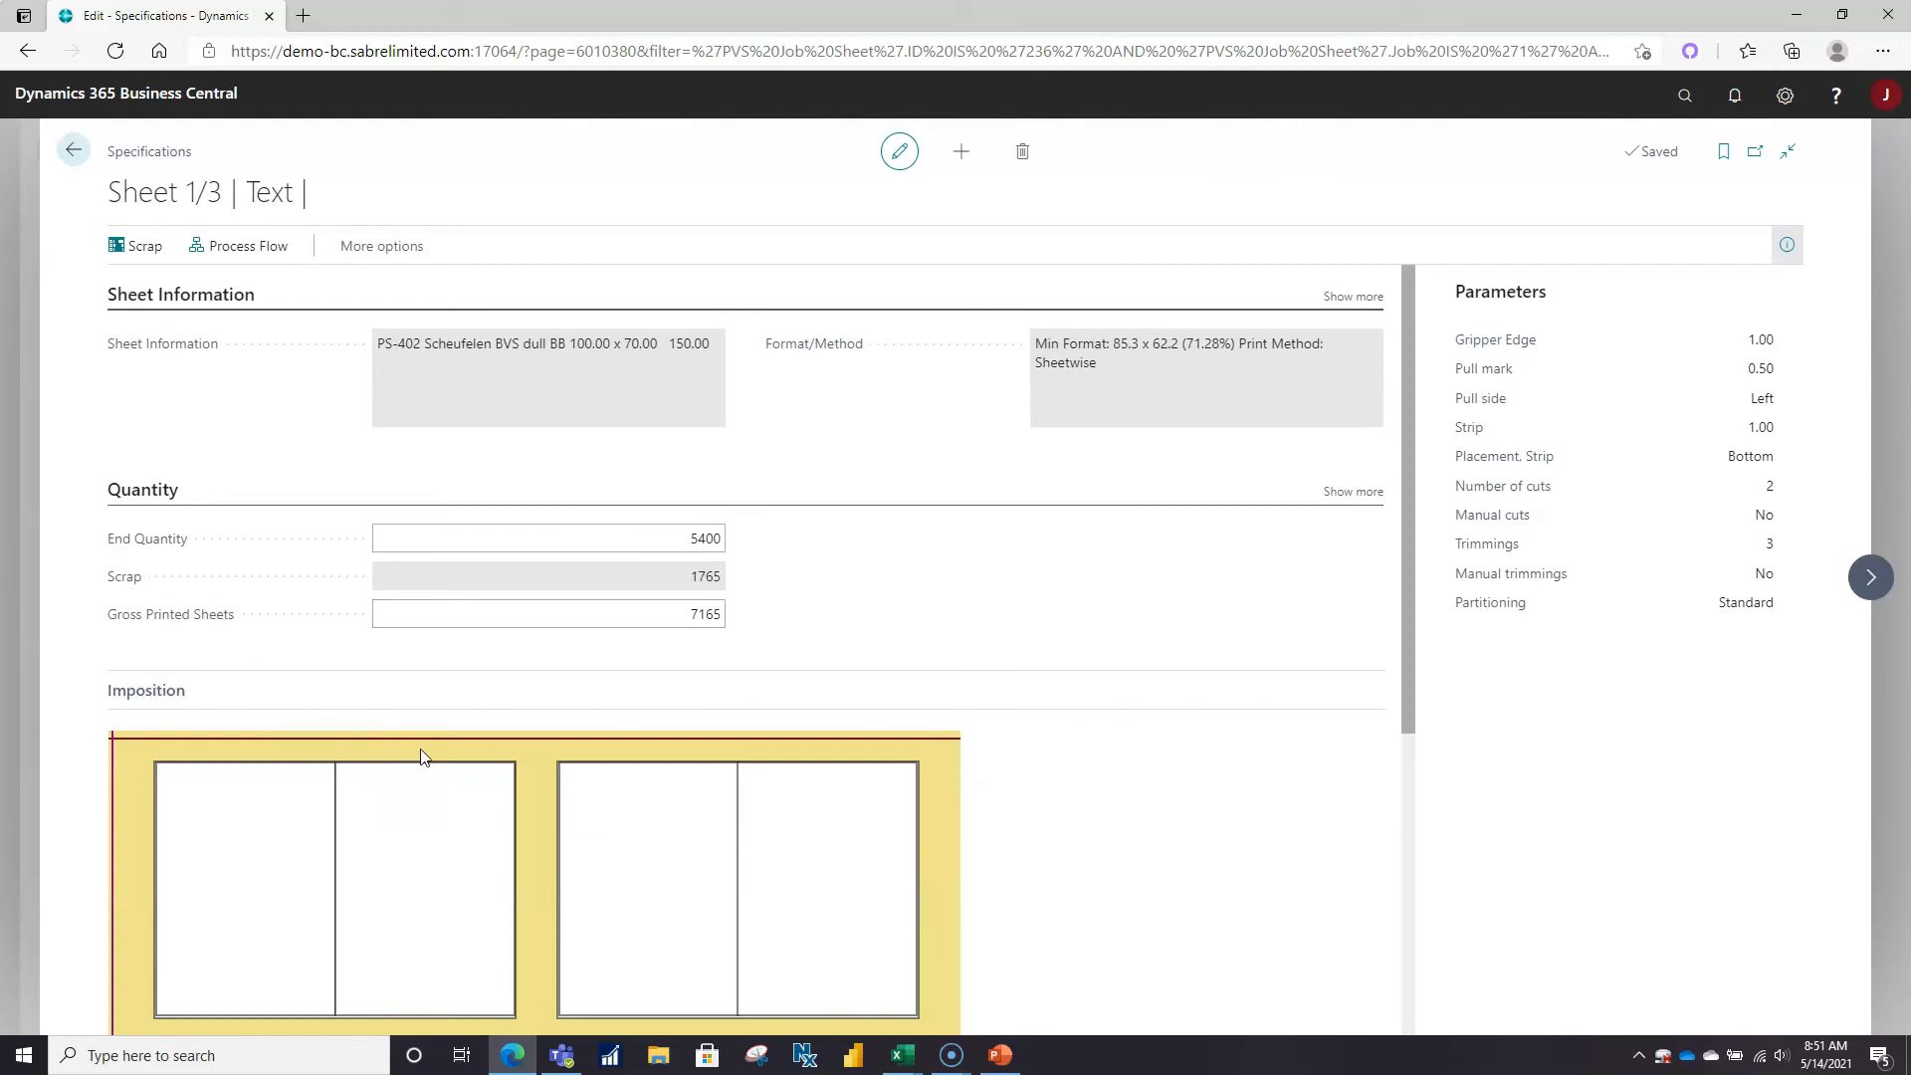
pyautogui.scroll(-3, 581, 763)
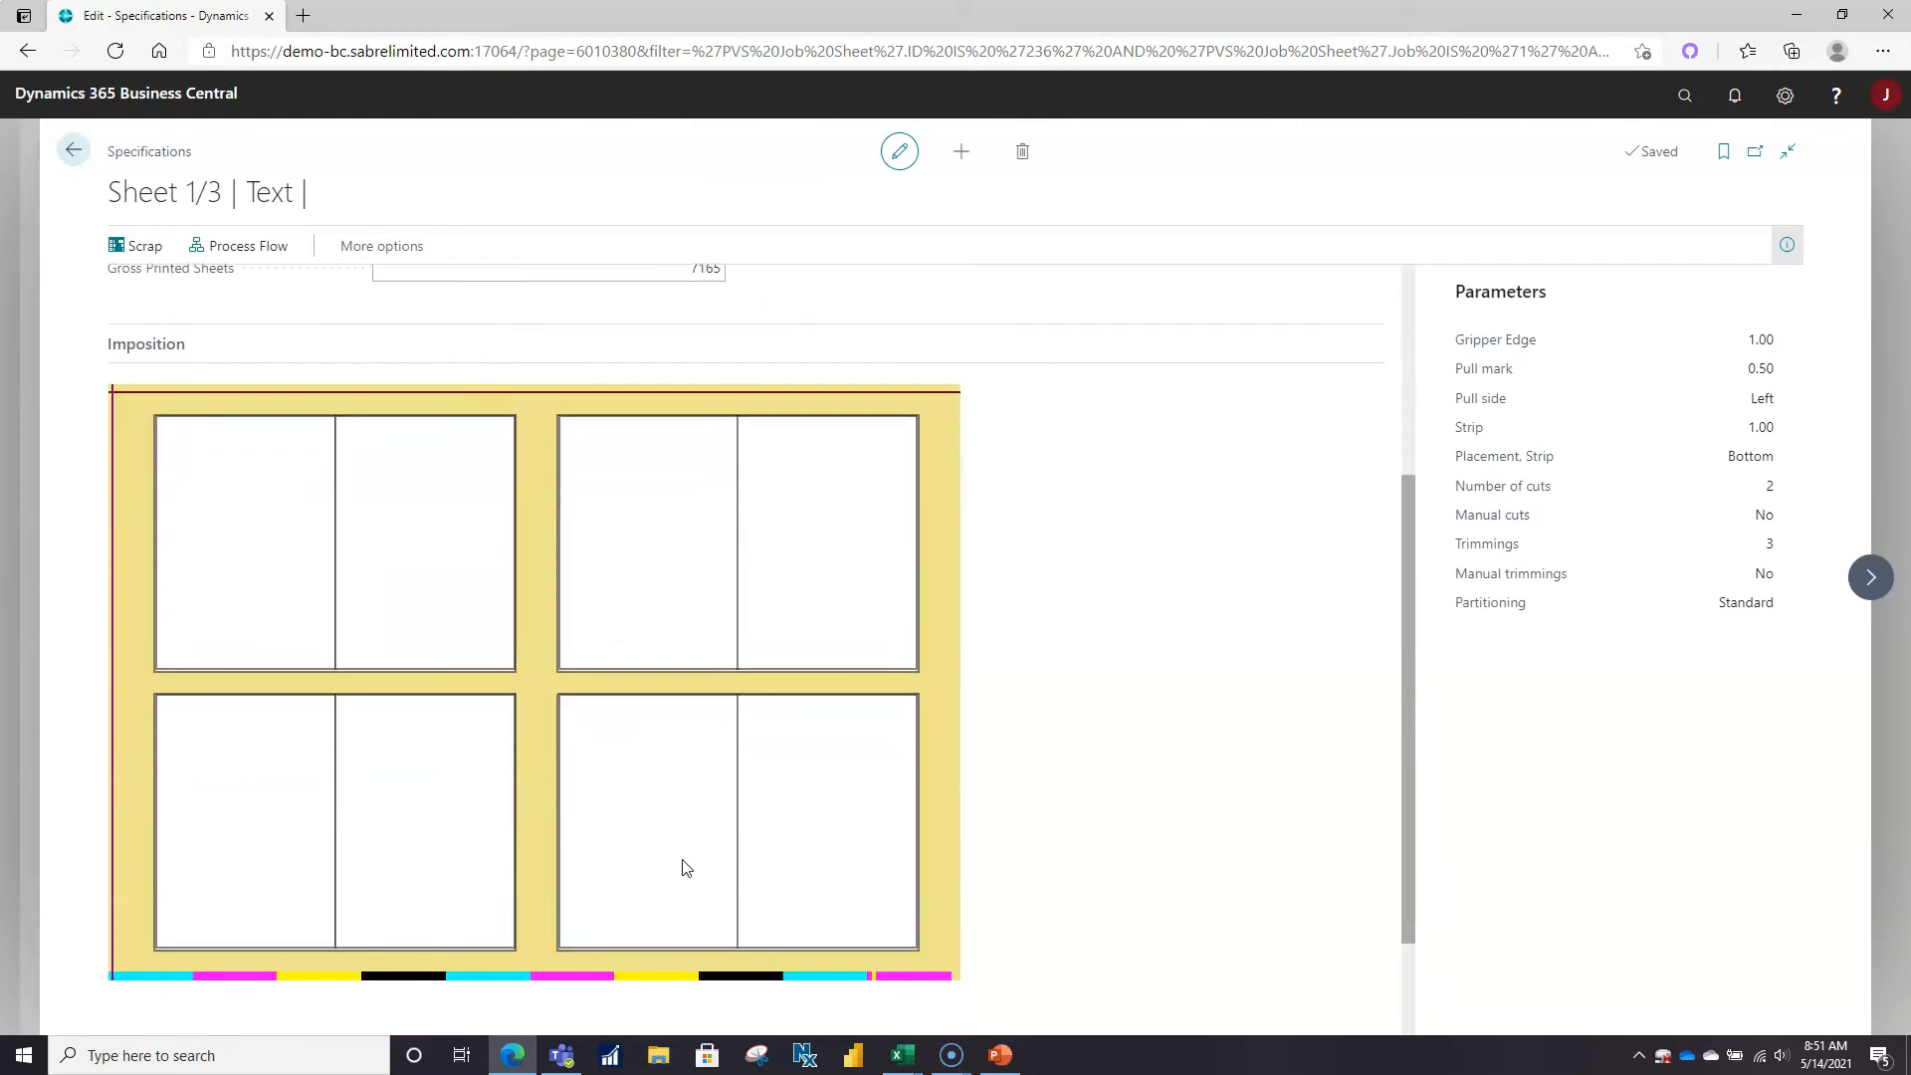
pyautogui.scroll(2, 686, 868)
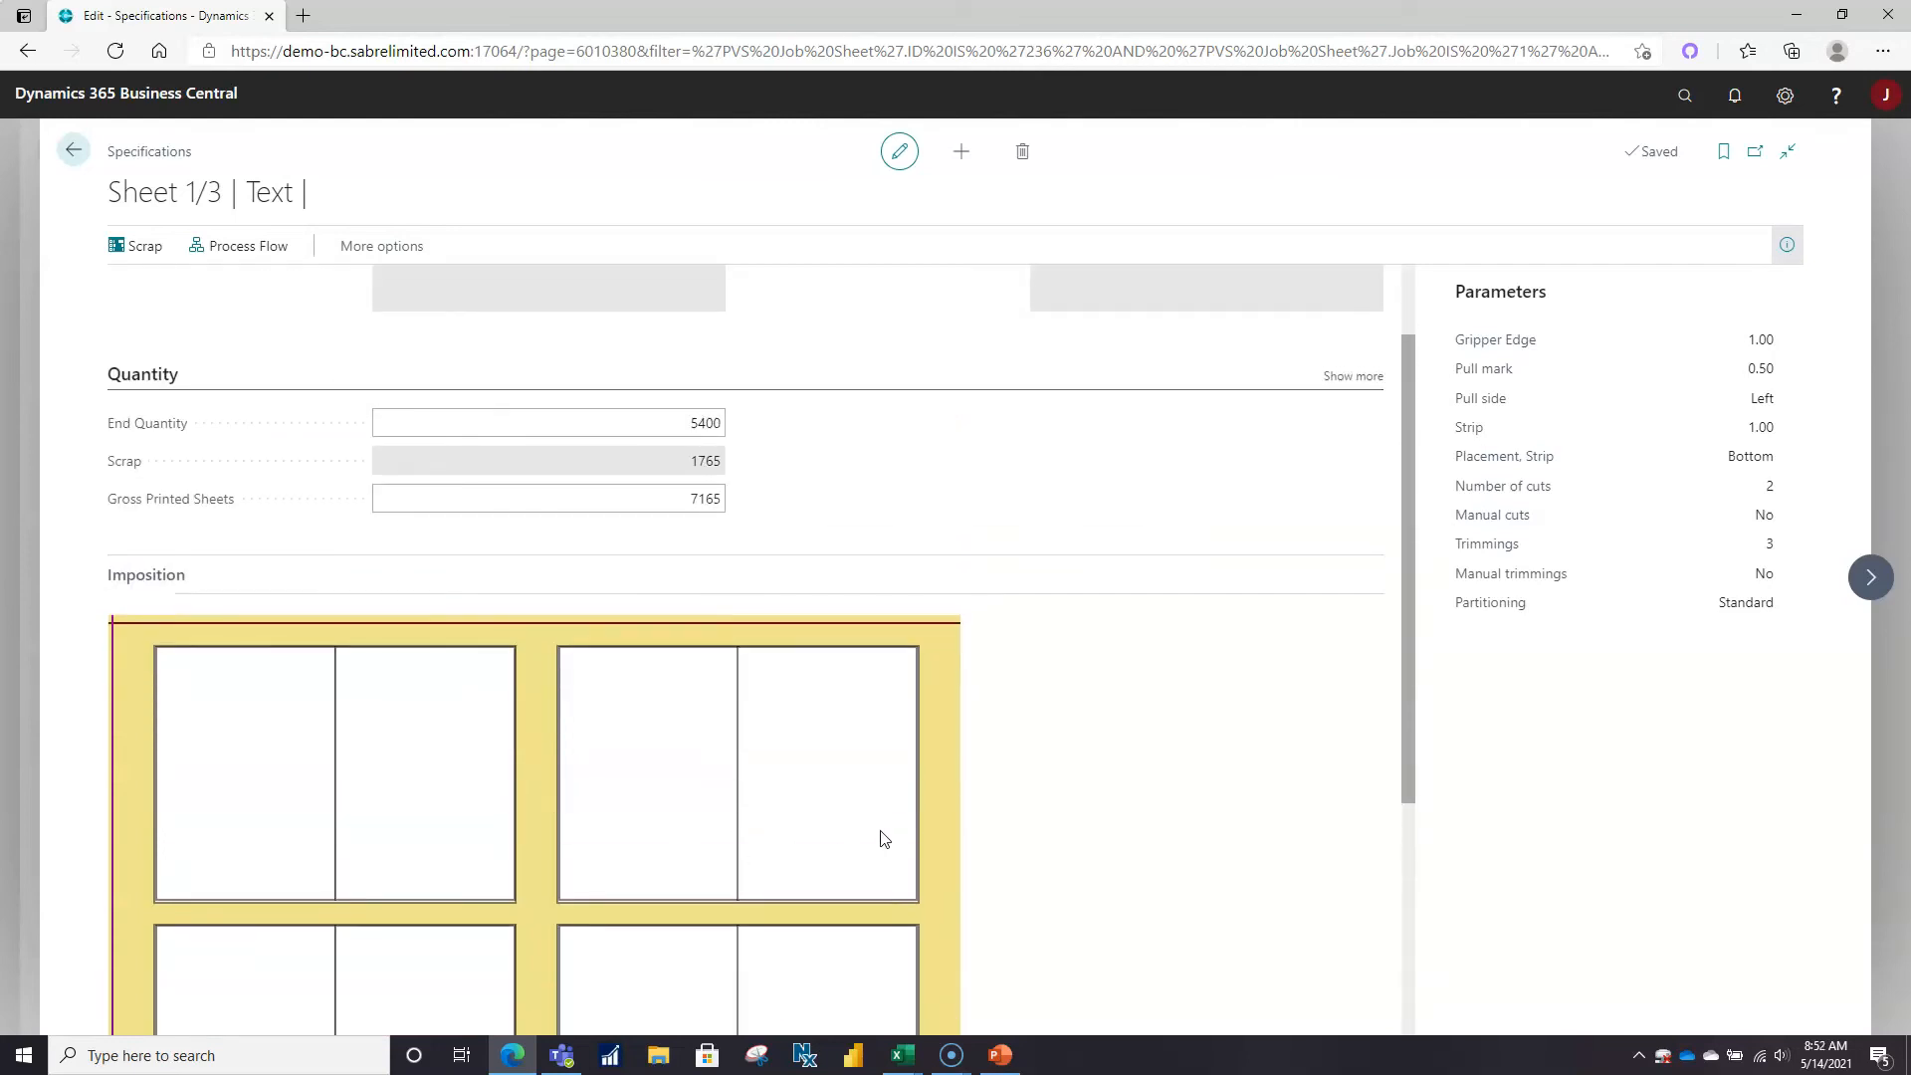
pyautogui.scroll(-1, 880, 839)
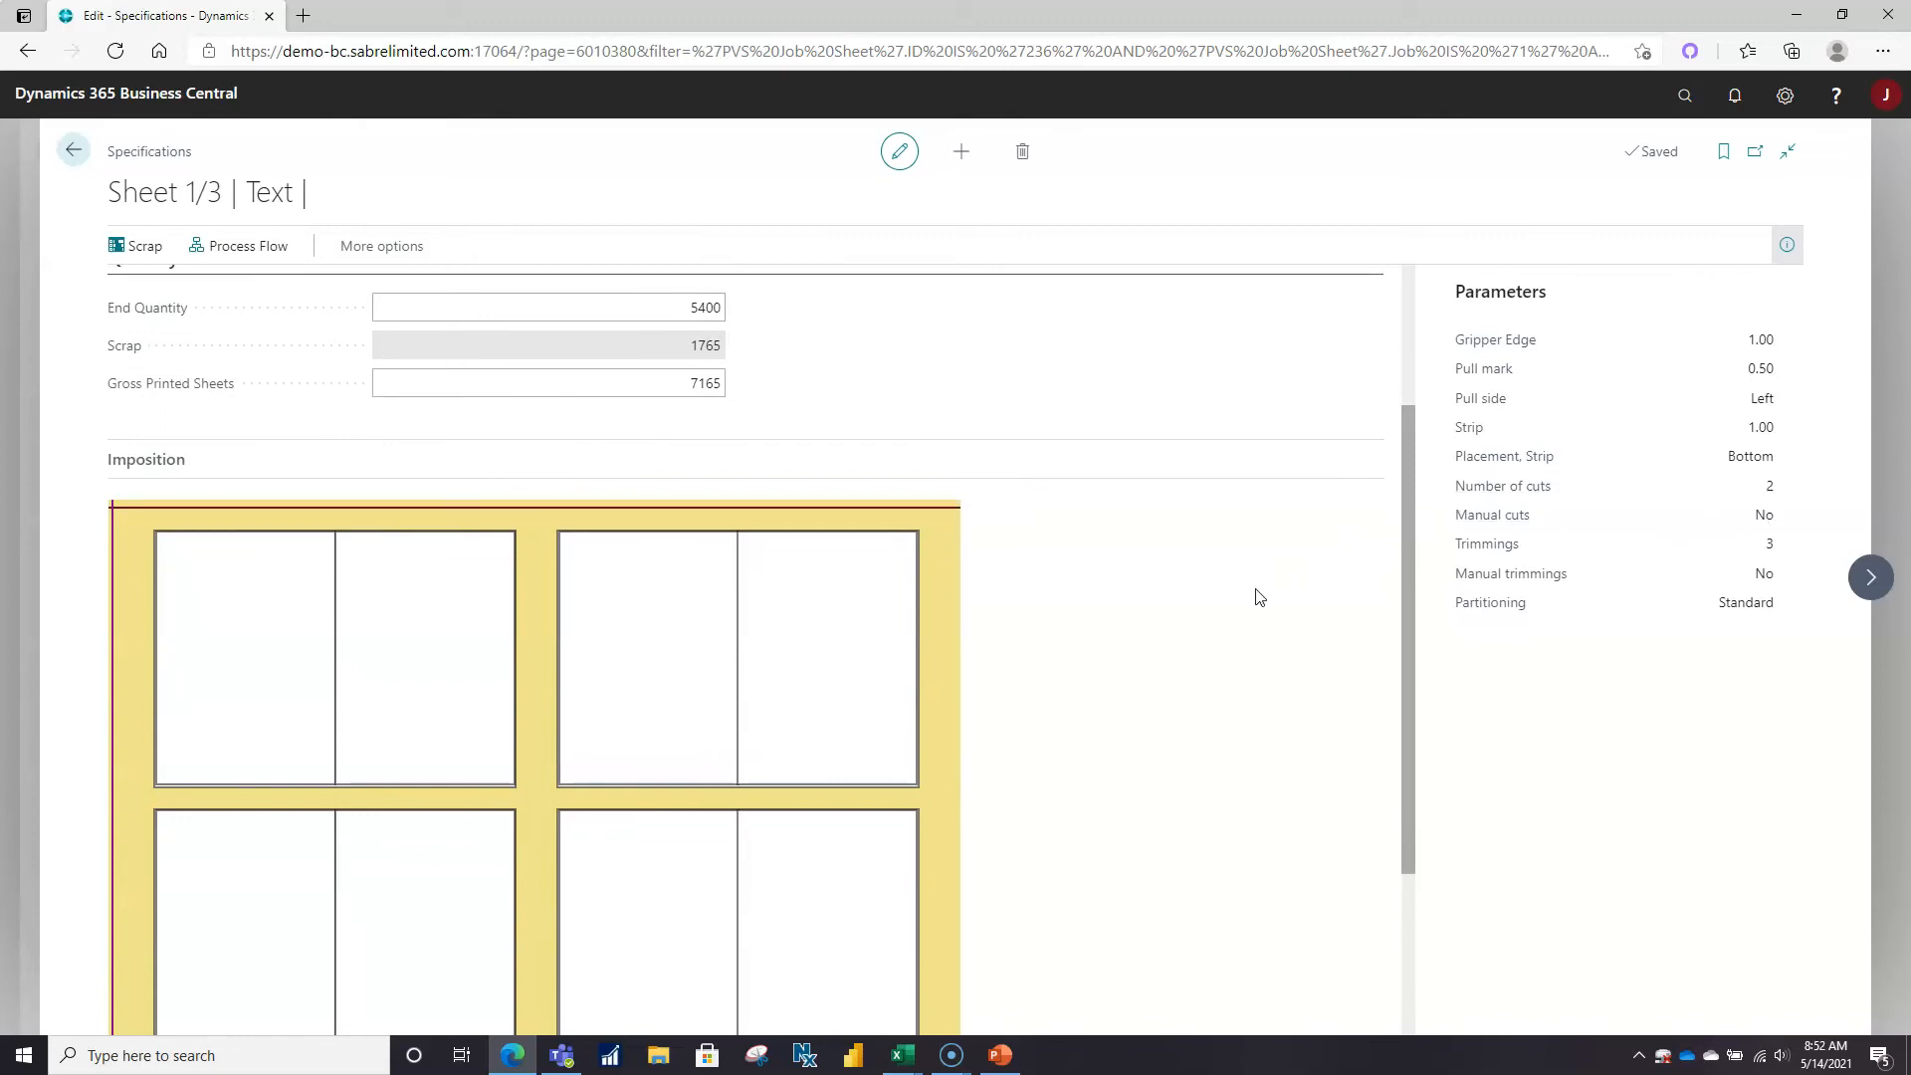
pyautogui.scroll(1, 1233, 587)
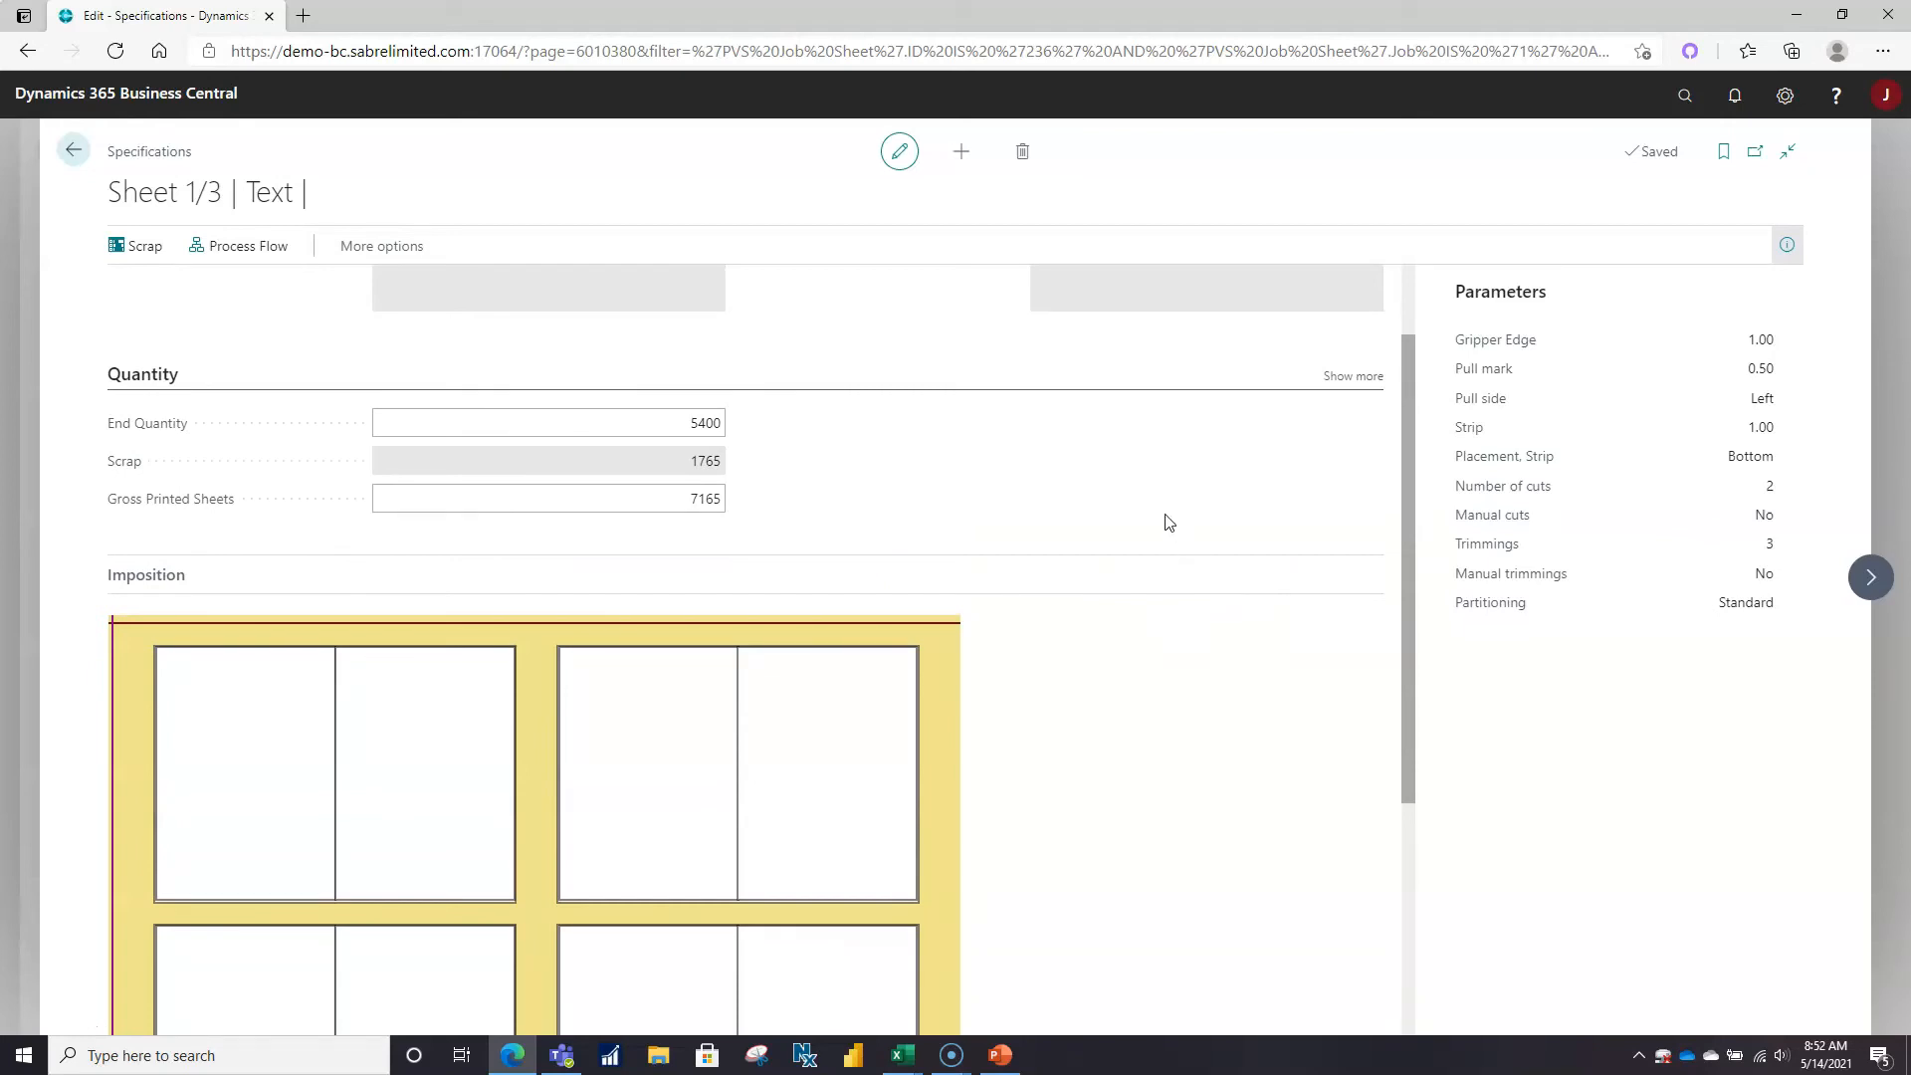
pyautogui.scroll(1, 1169, 523)
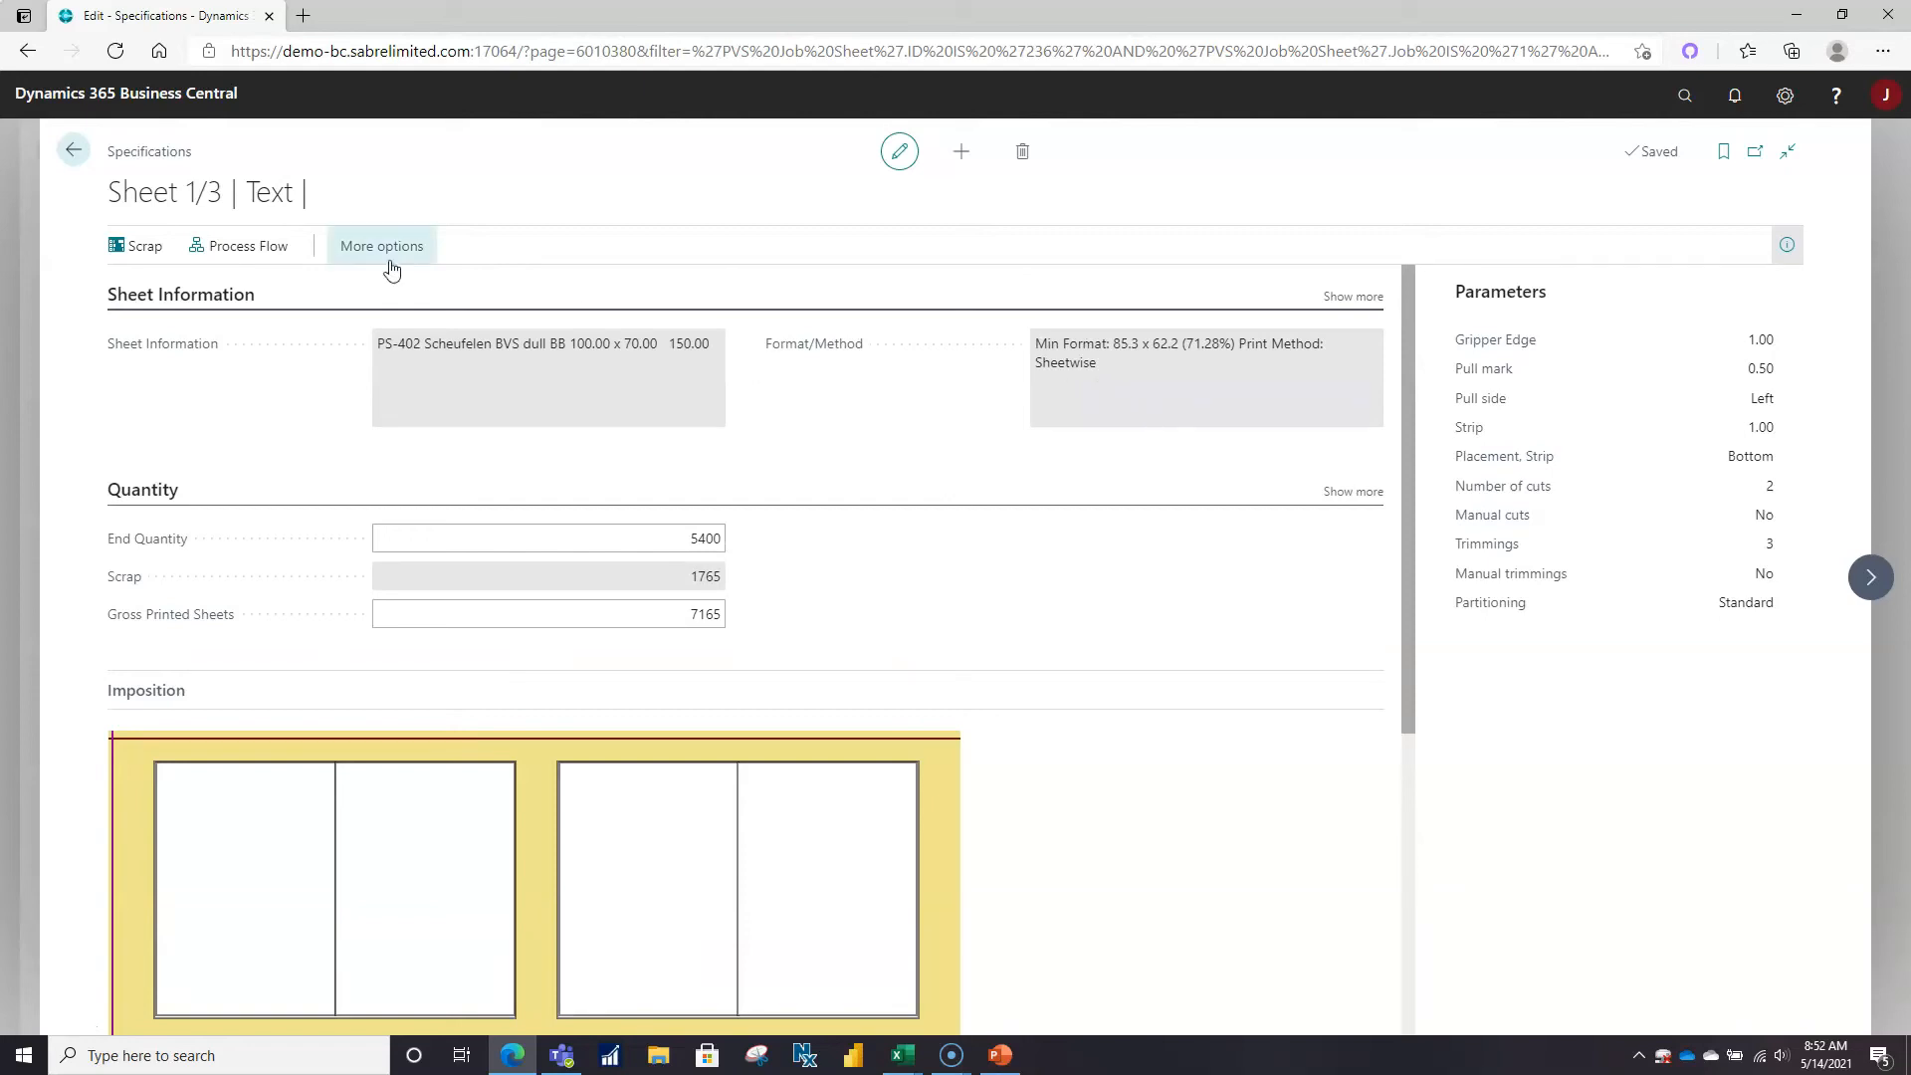
# Review the order's process flow diagram, close it and return to the case card.
pyautogui.click(264, 249)
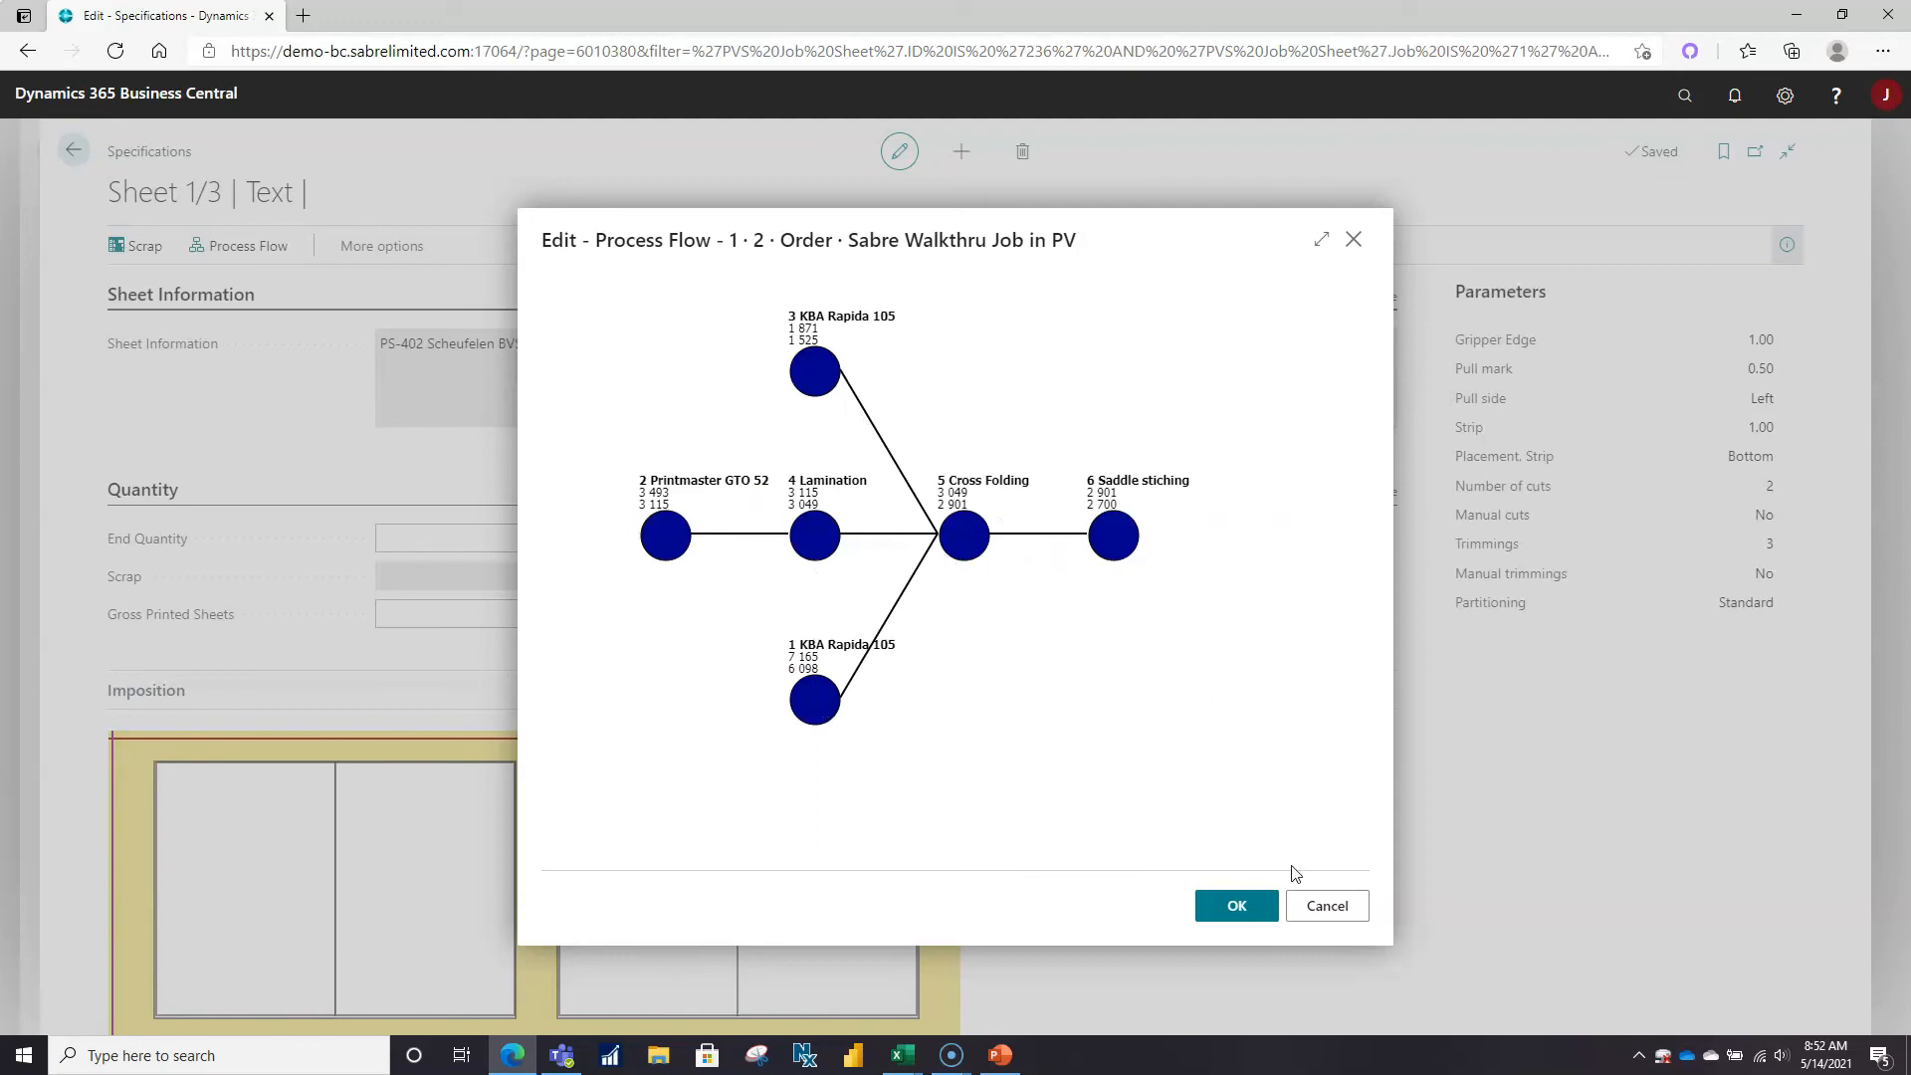
pyautogui.click(1236, 906)
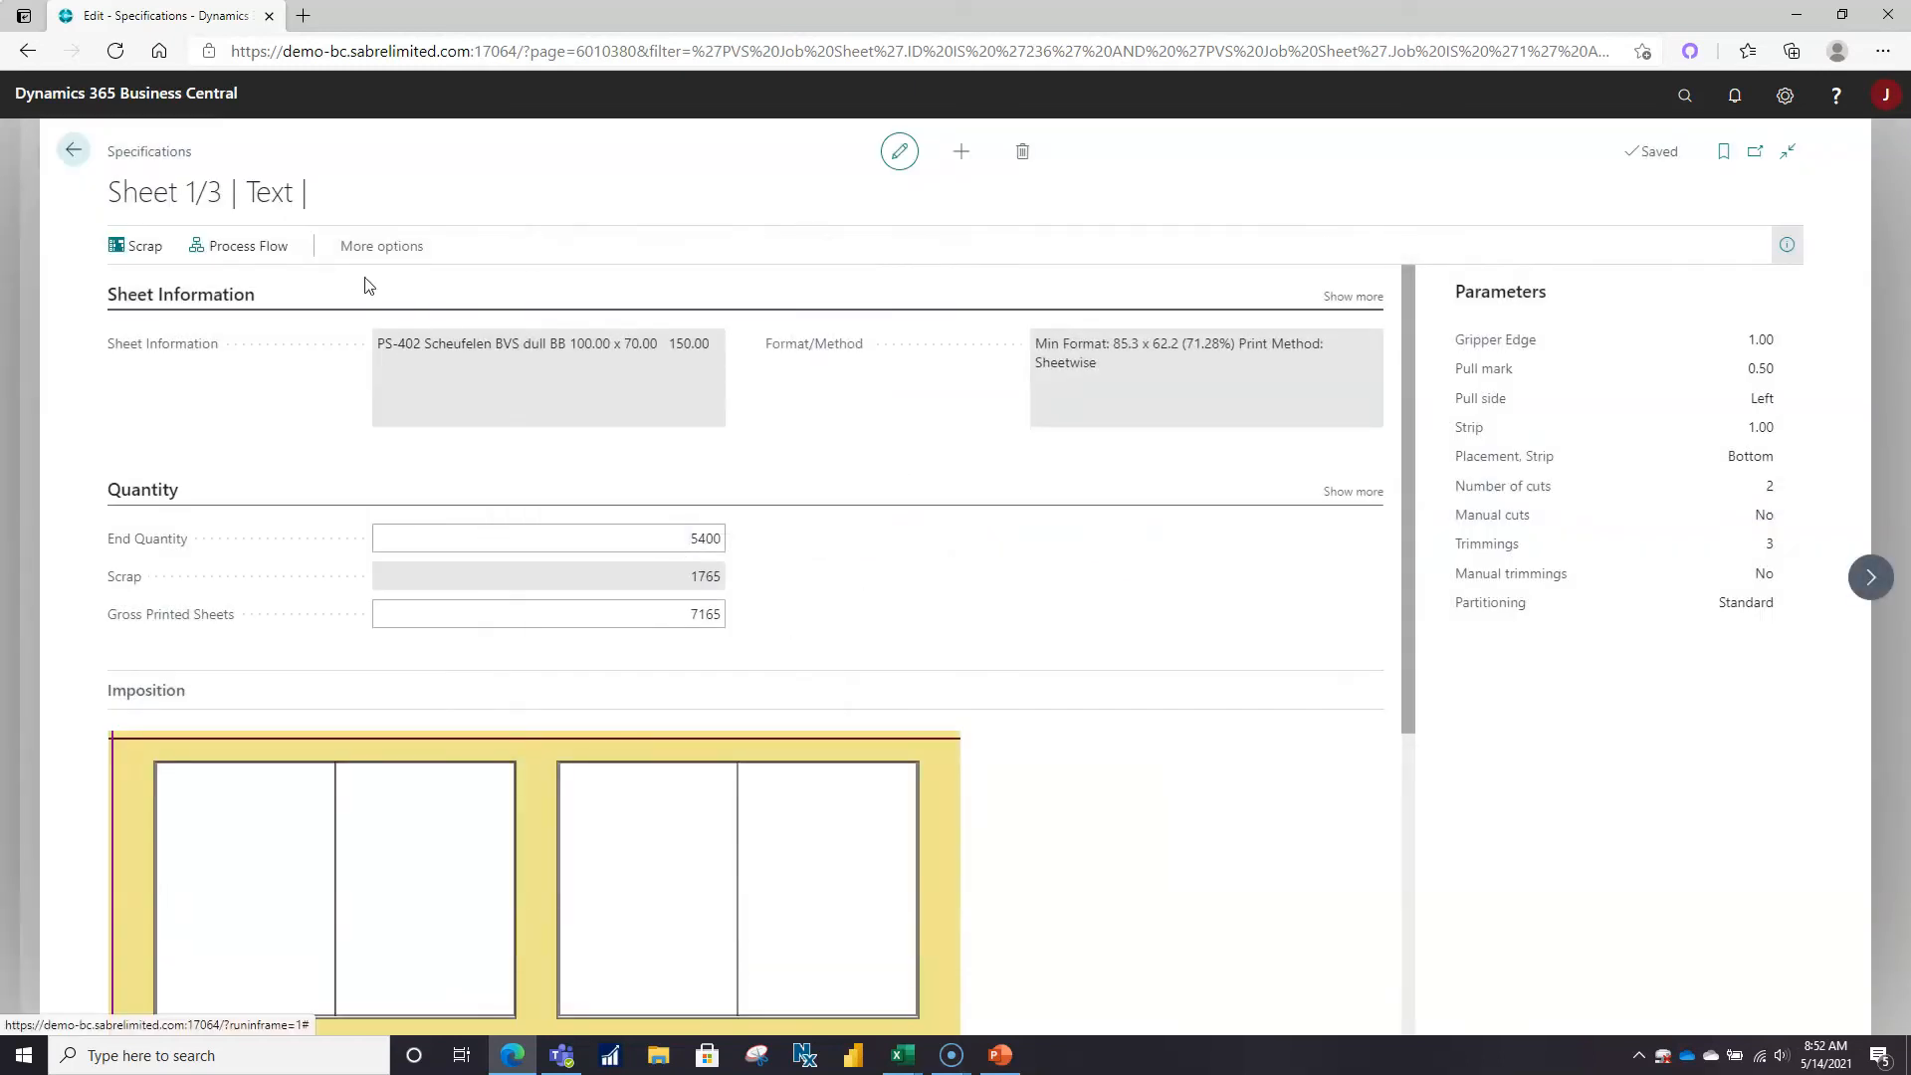
pyautogui.click(70, 155)
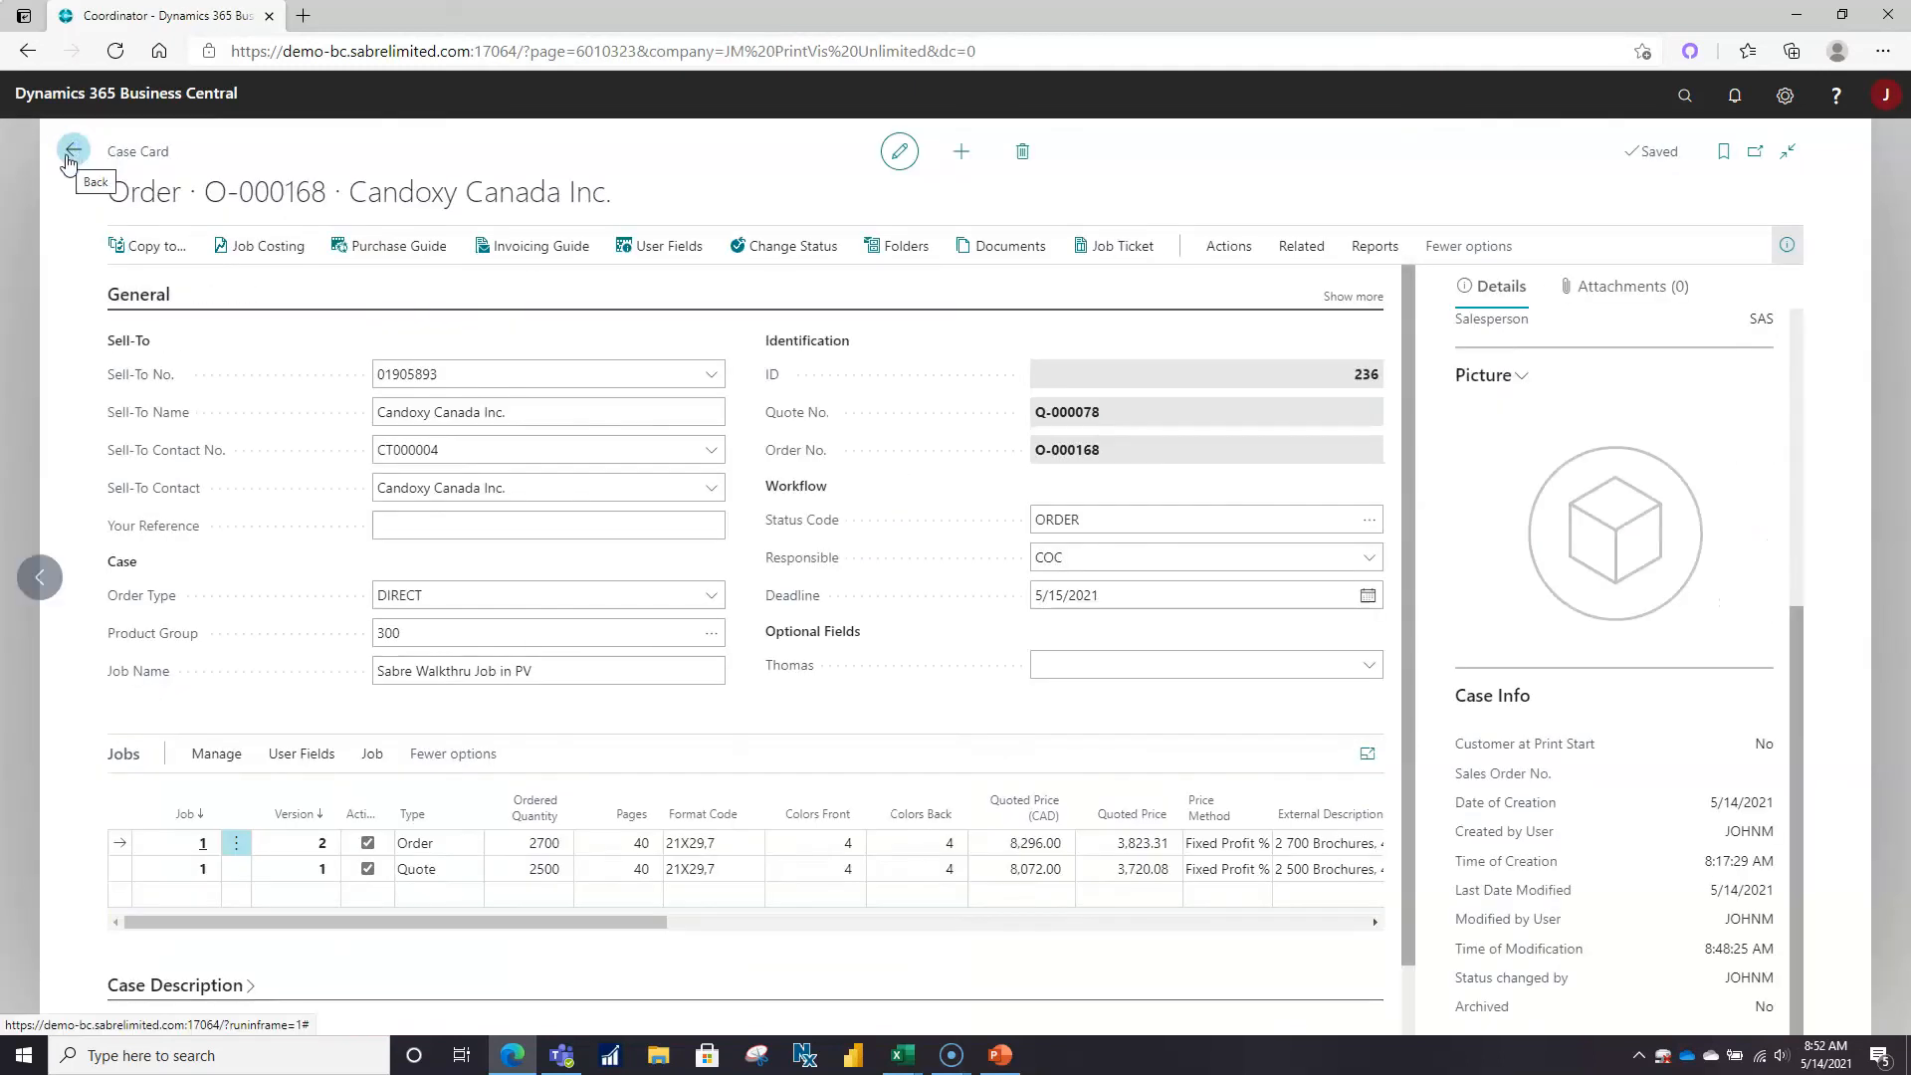
pyautogui.click(220, 753)
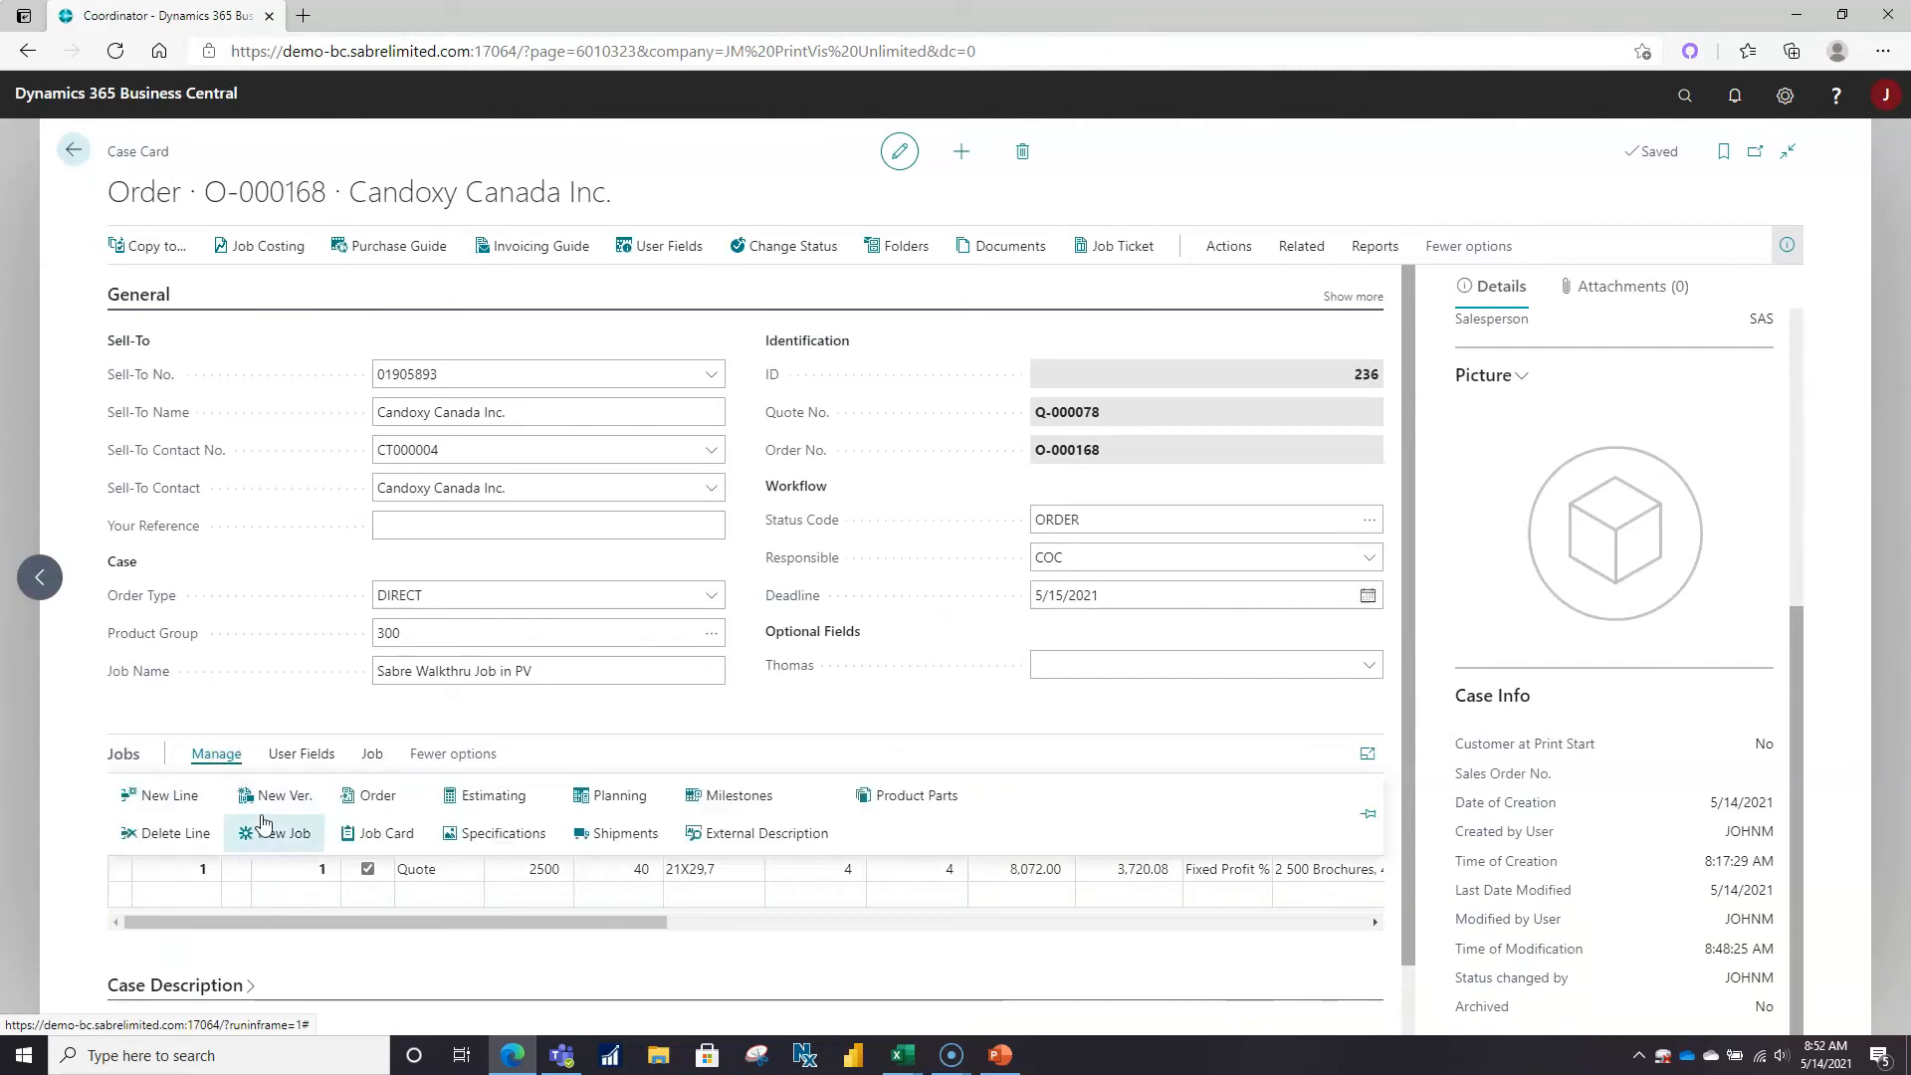
pyautogui.click(597, 843)
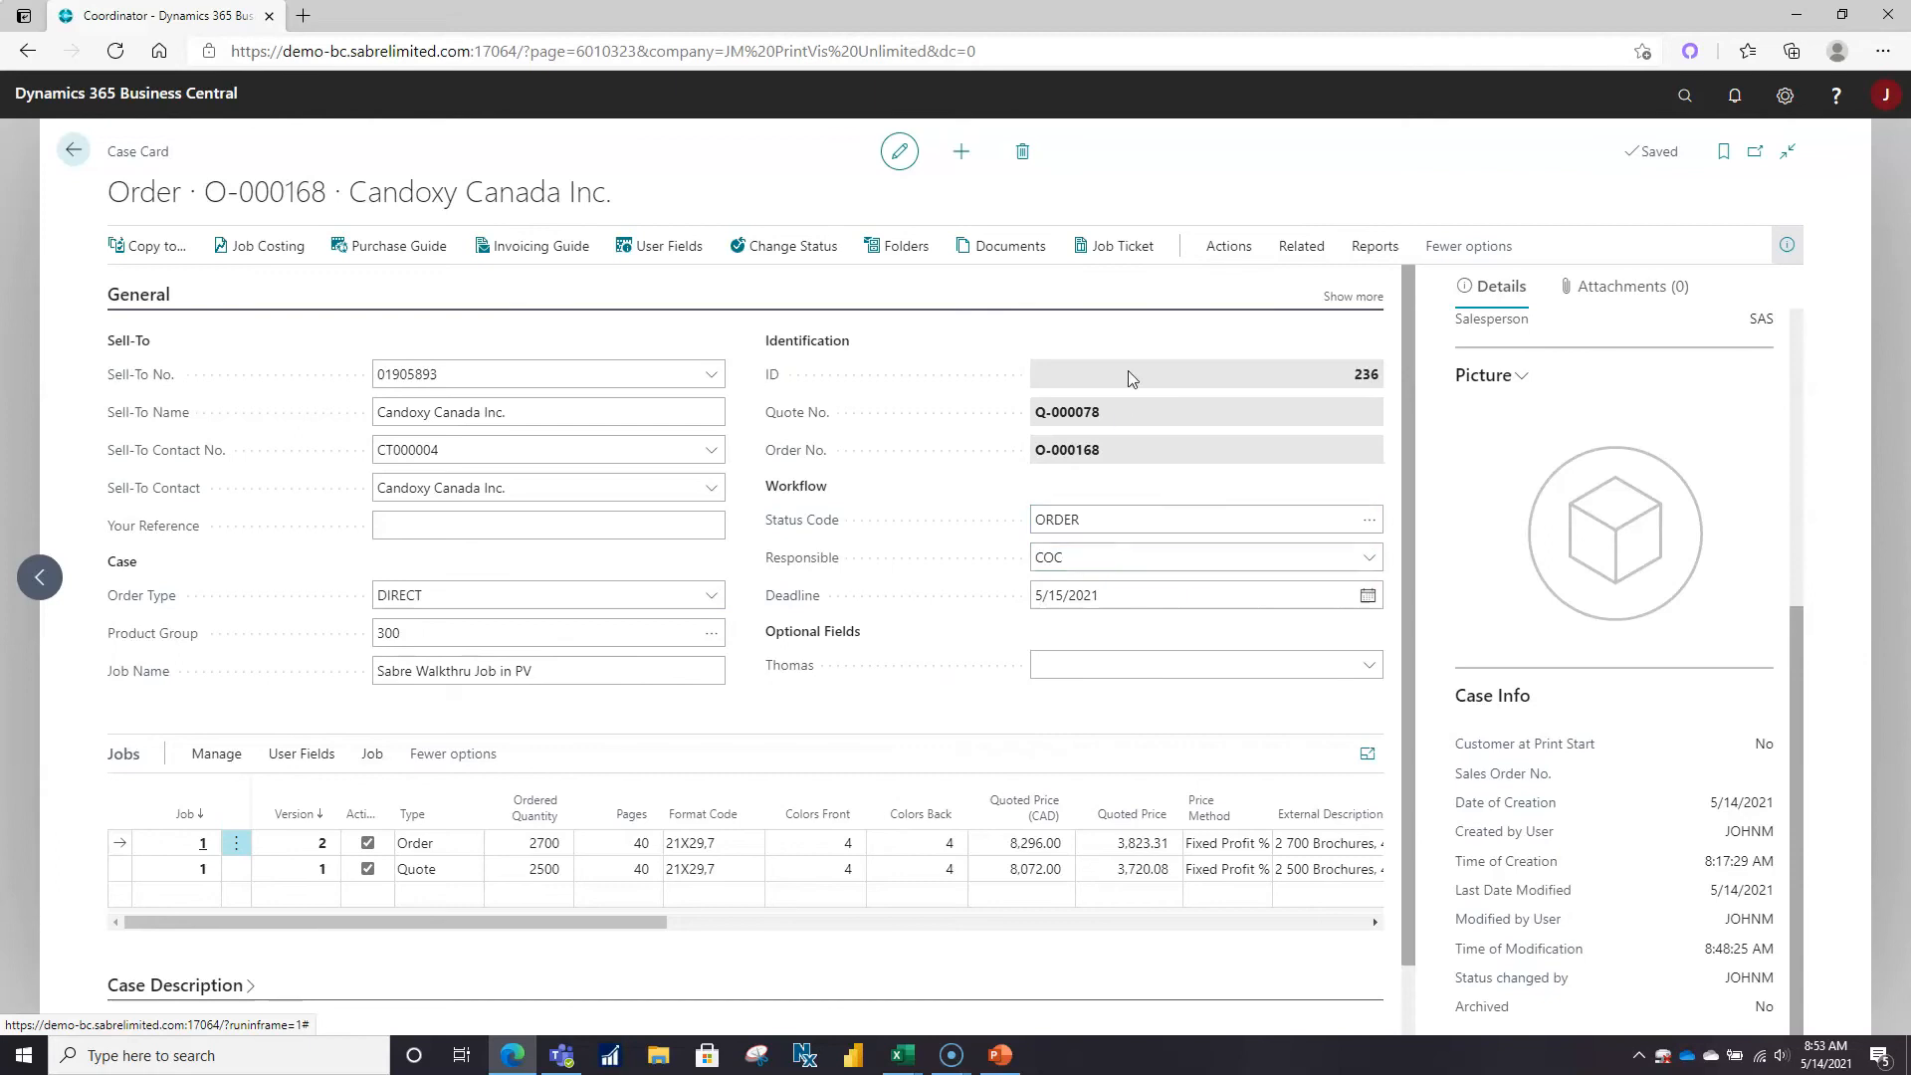
# Set the case's status code to PLAN from the PrintVis status codes and dismiss the attention message.
pyautogui.click(1372, 522)
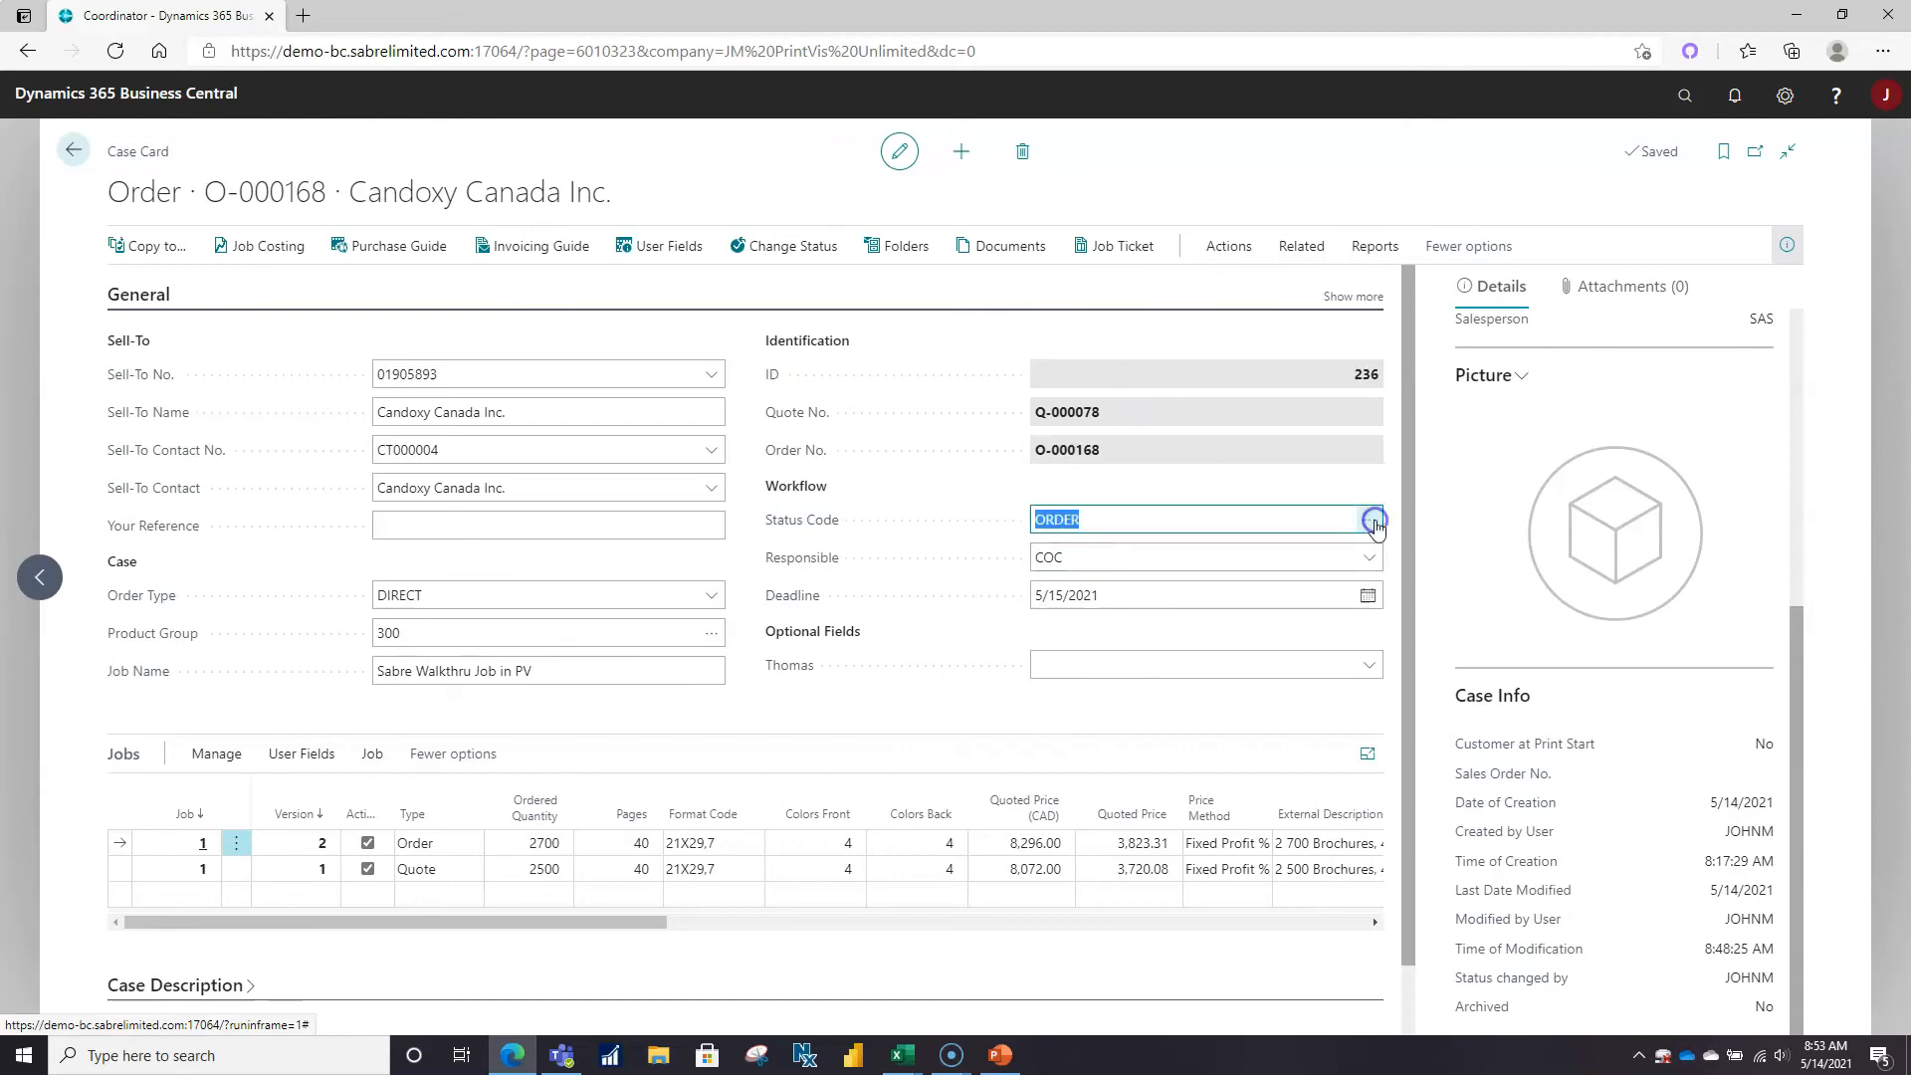
pyautogui.click(816, 652)
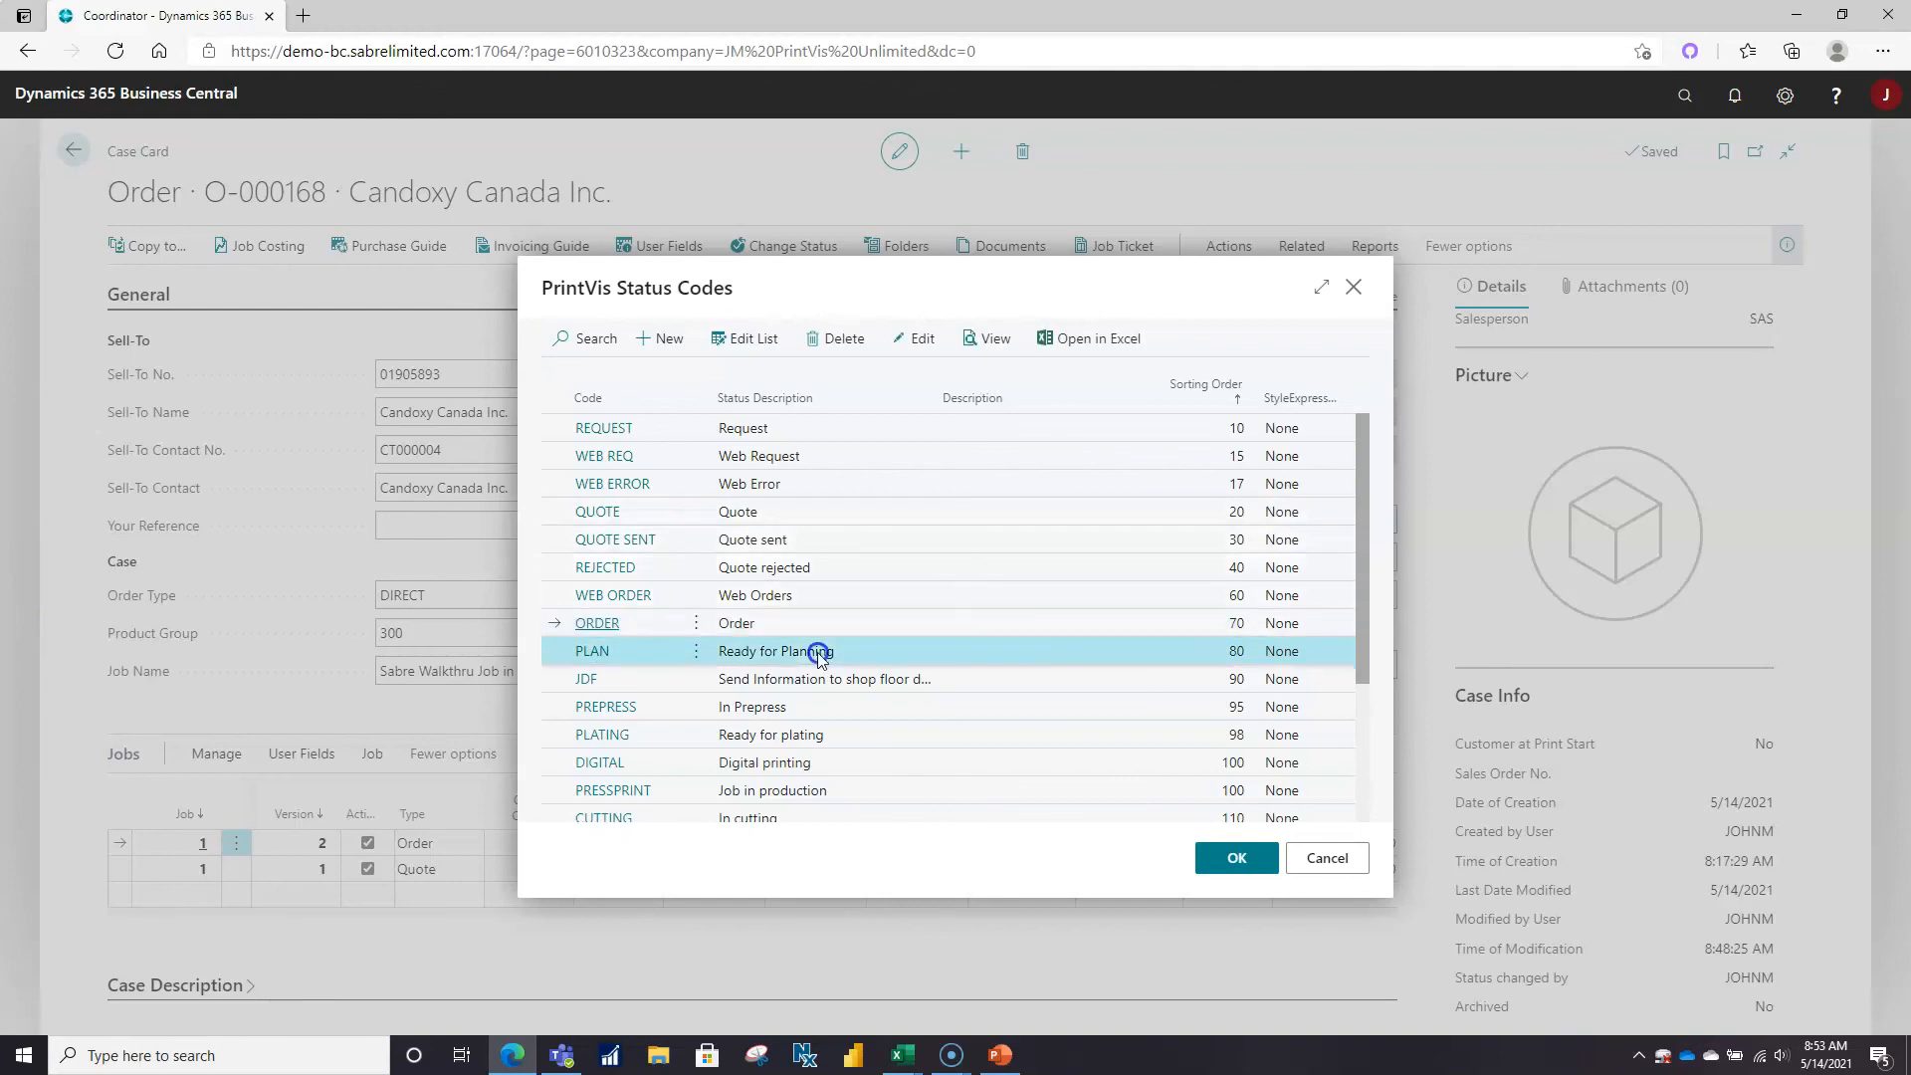
pyautogui.click(1234, 858)
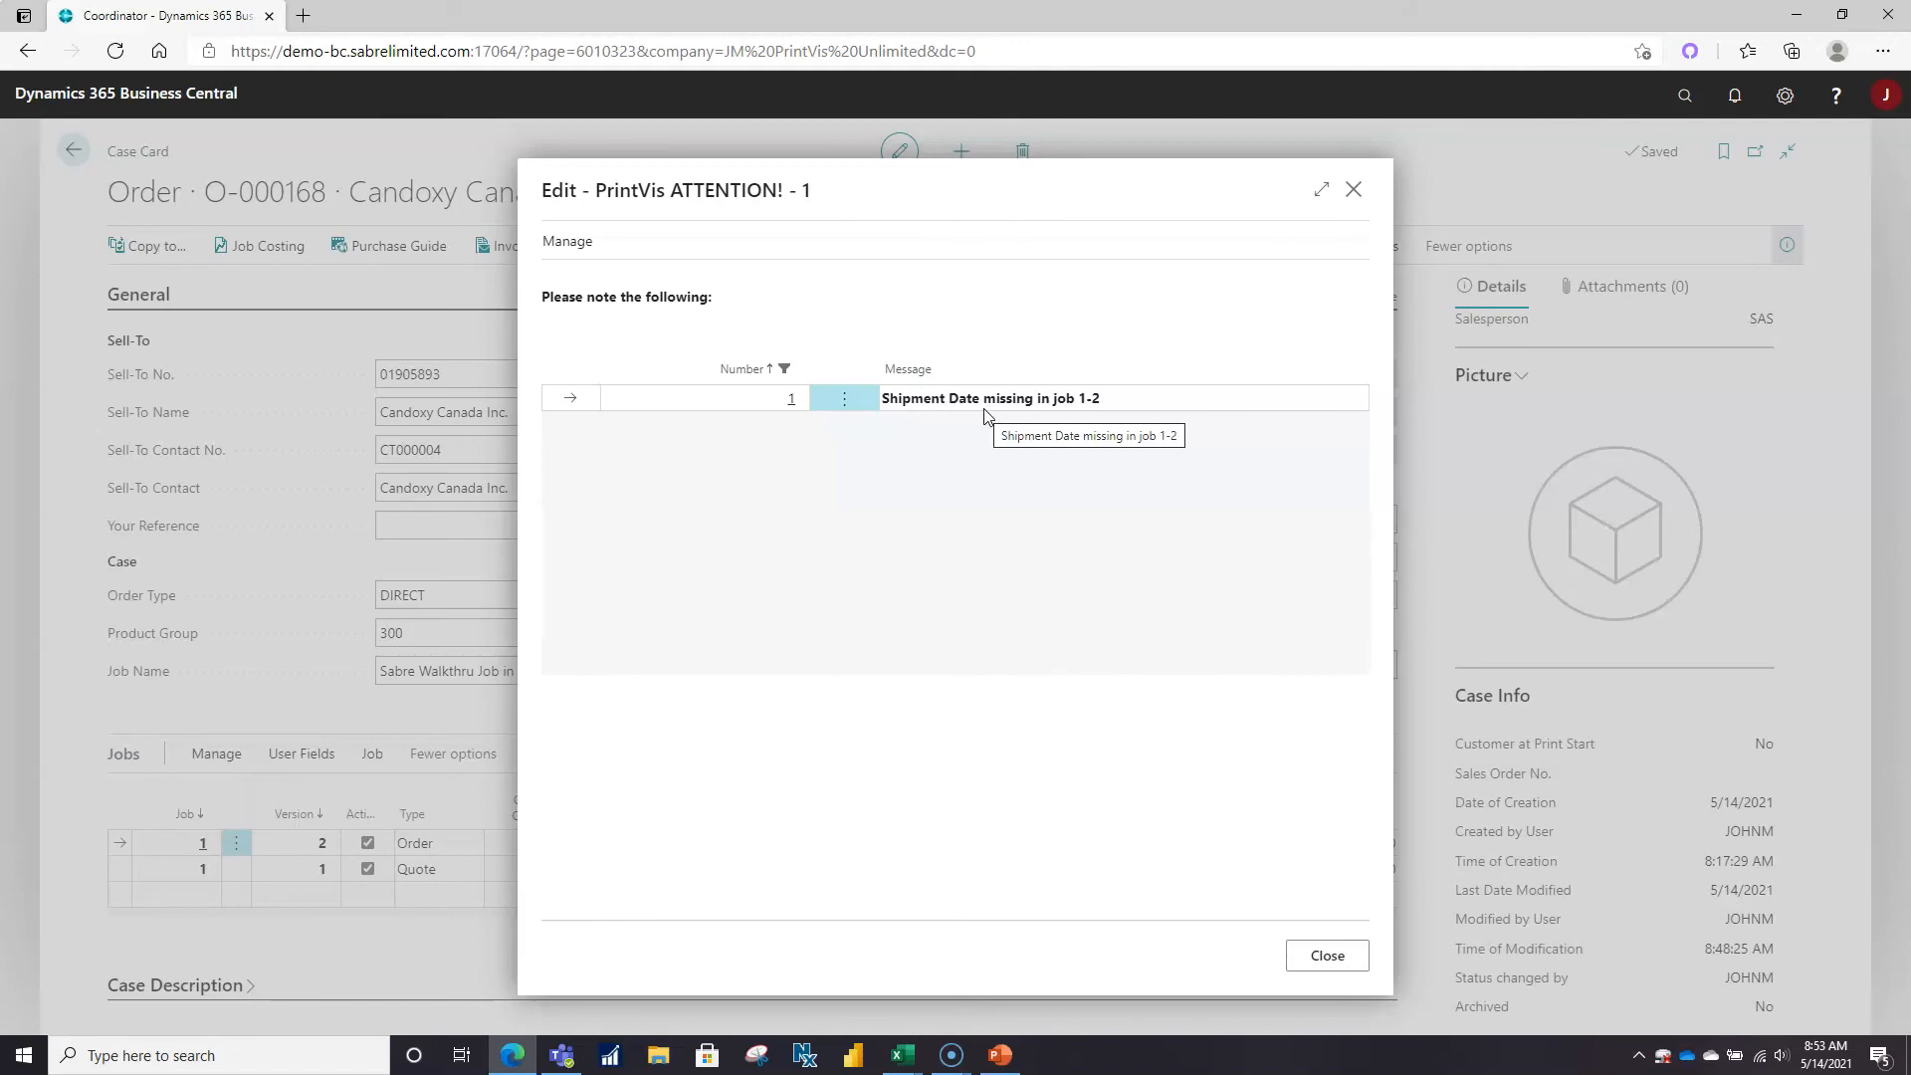
pyautogui.click(1324, 961)
pyautogui.click(1308, 964)
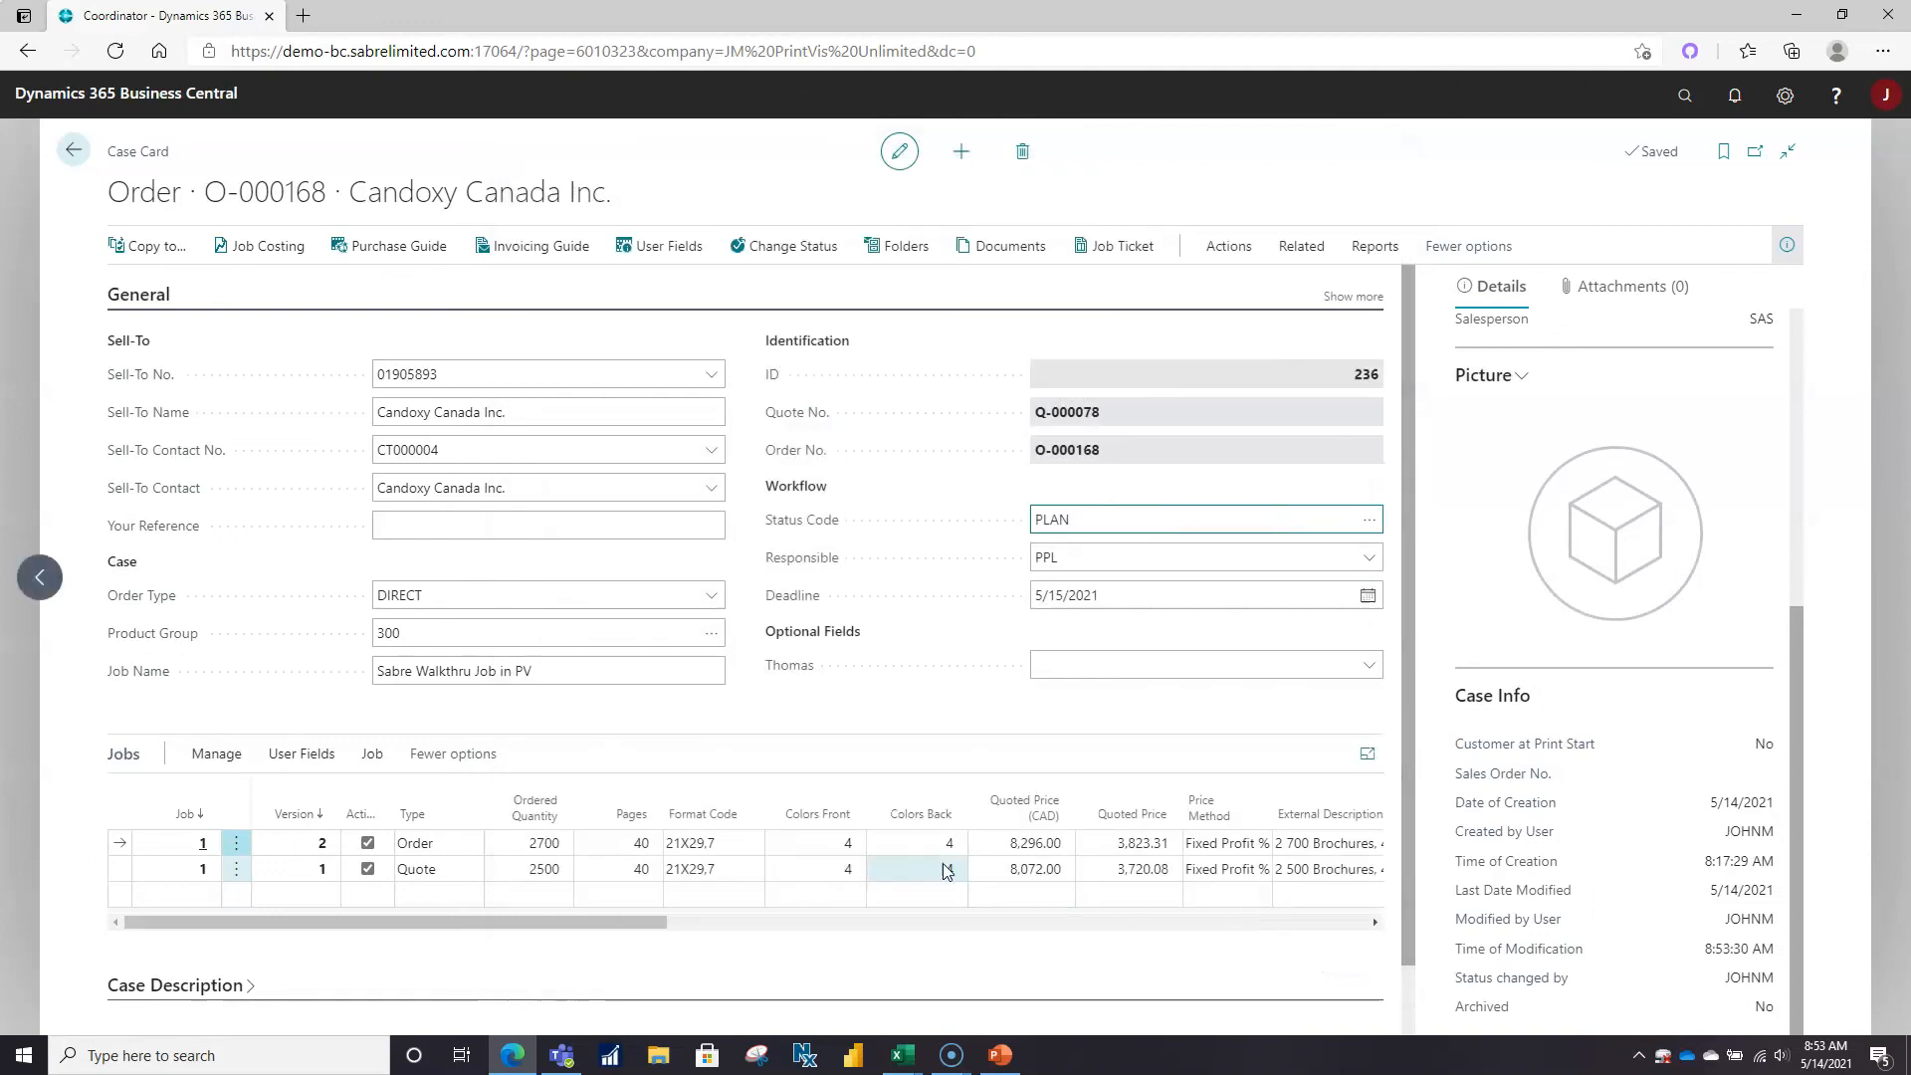
# Set the requested delivery date of the Order job line to 5/31/2021.
pyautogui.moveTo(630, 931); pyautogui.dragTo(783, 934)
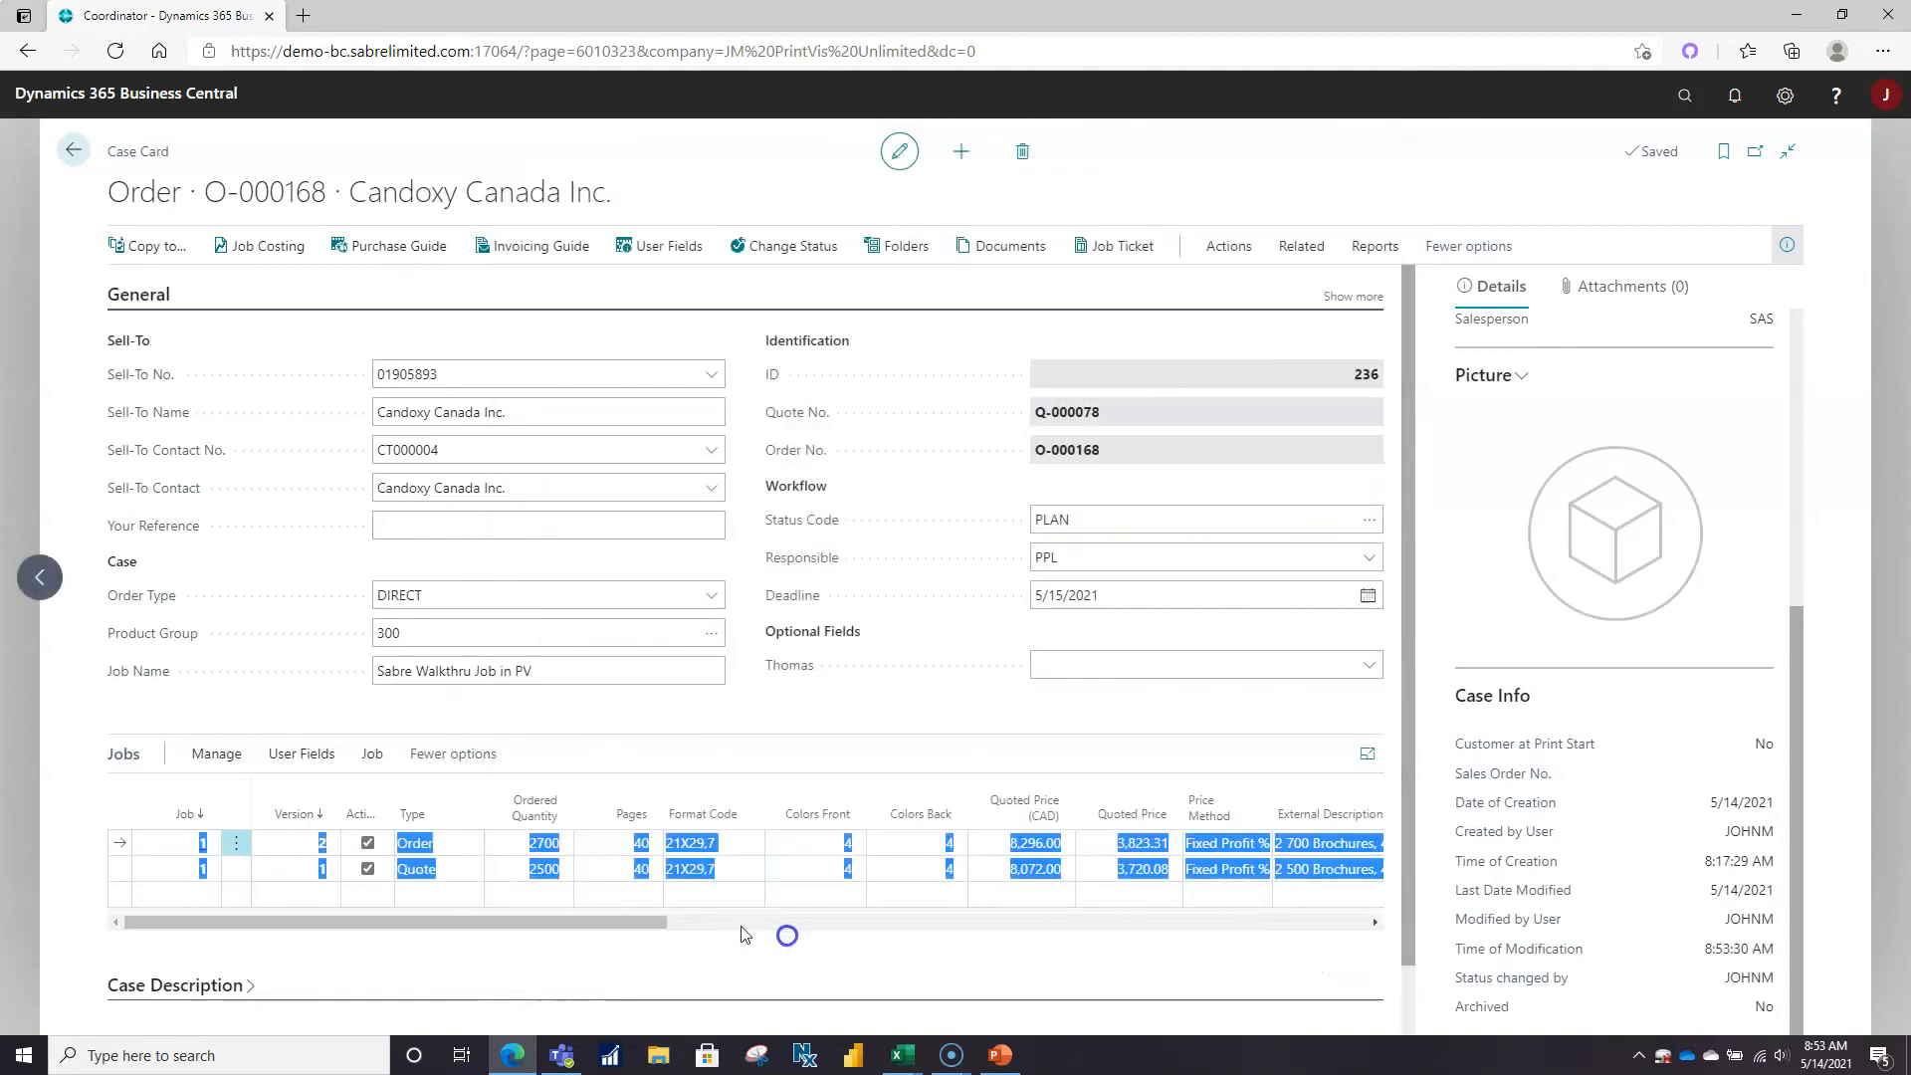
pyautogui.click(685, 922)
pyautogui.click(708, 843)
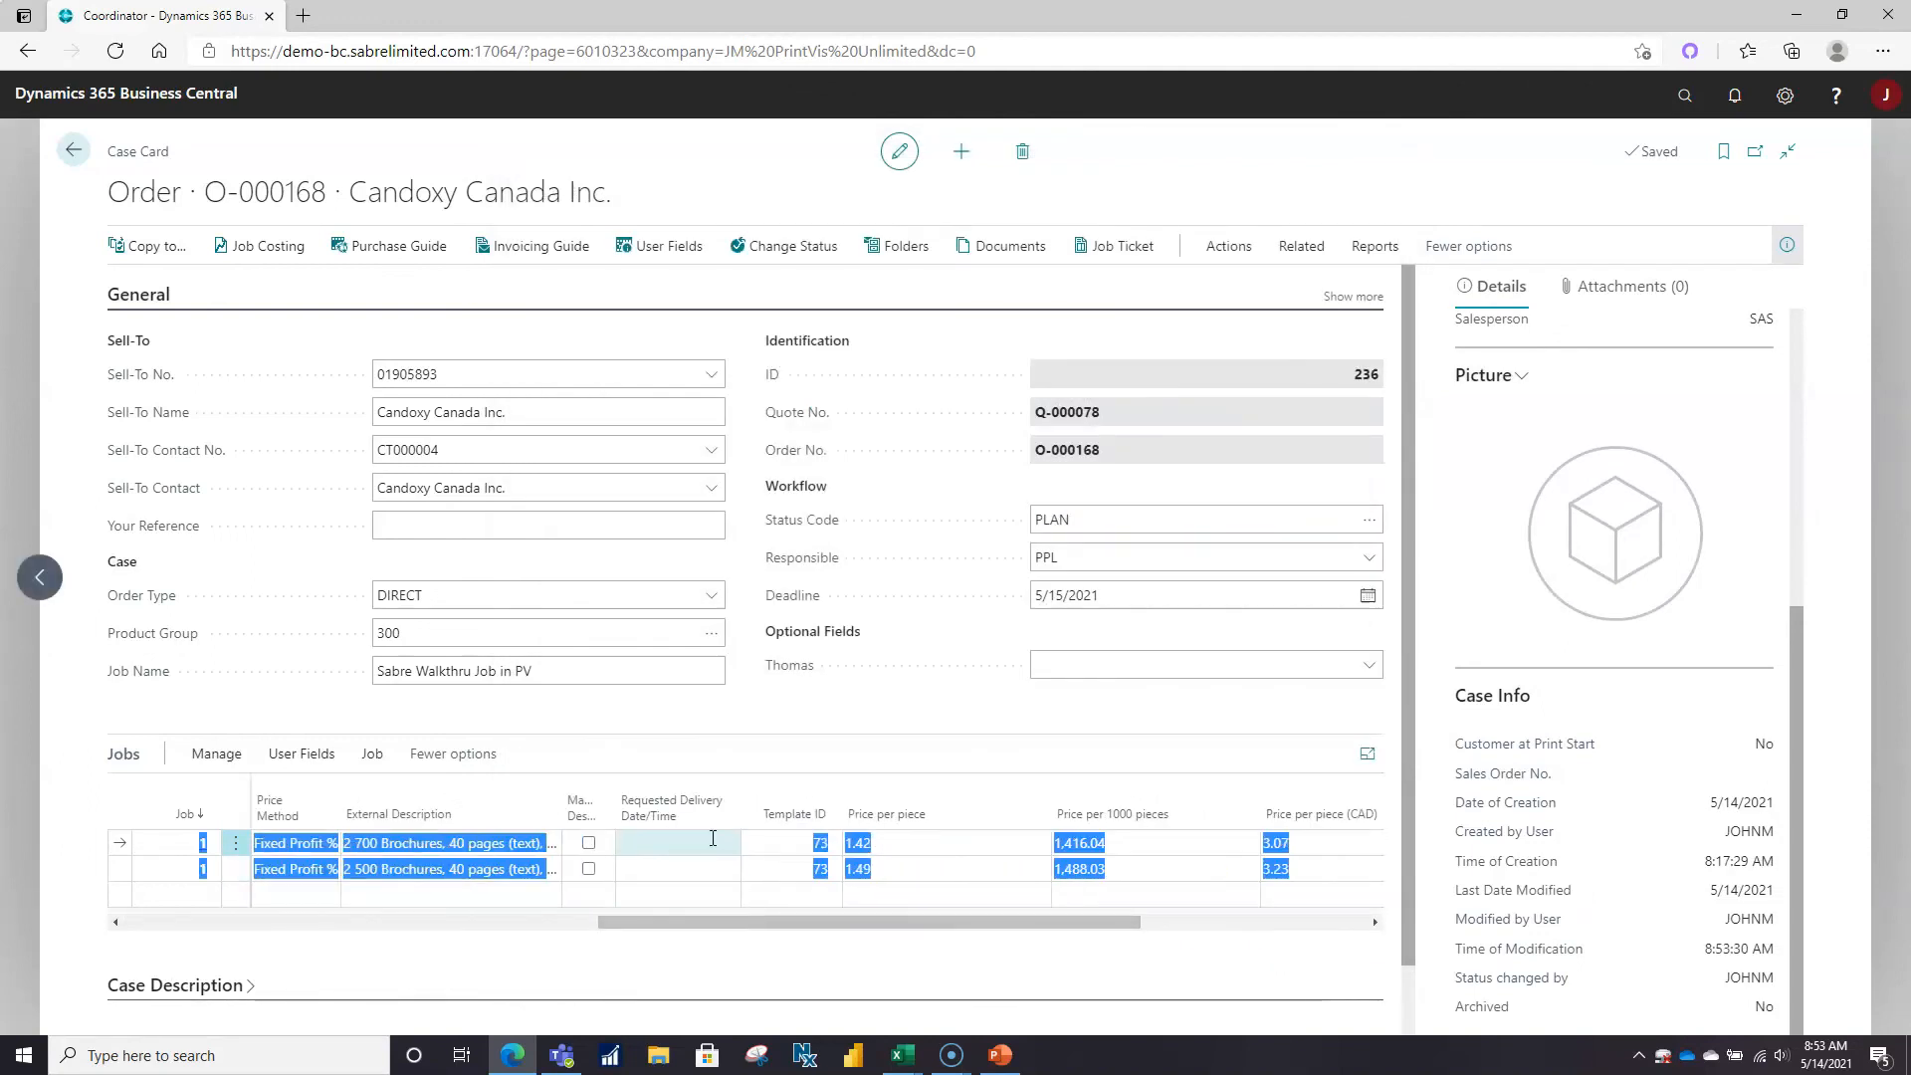
pyautogui.click(713, 844)
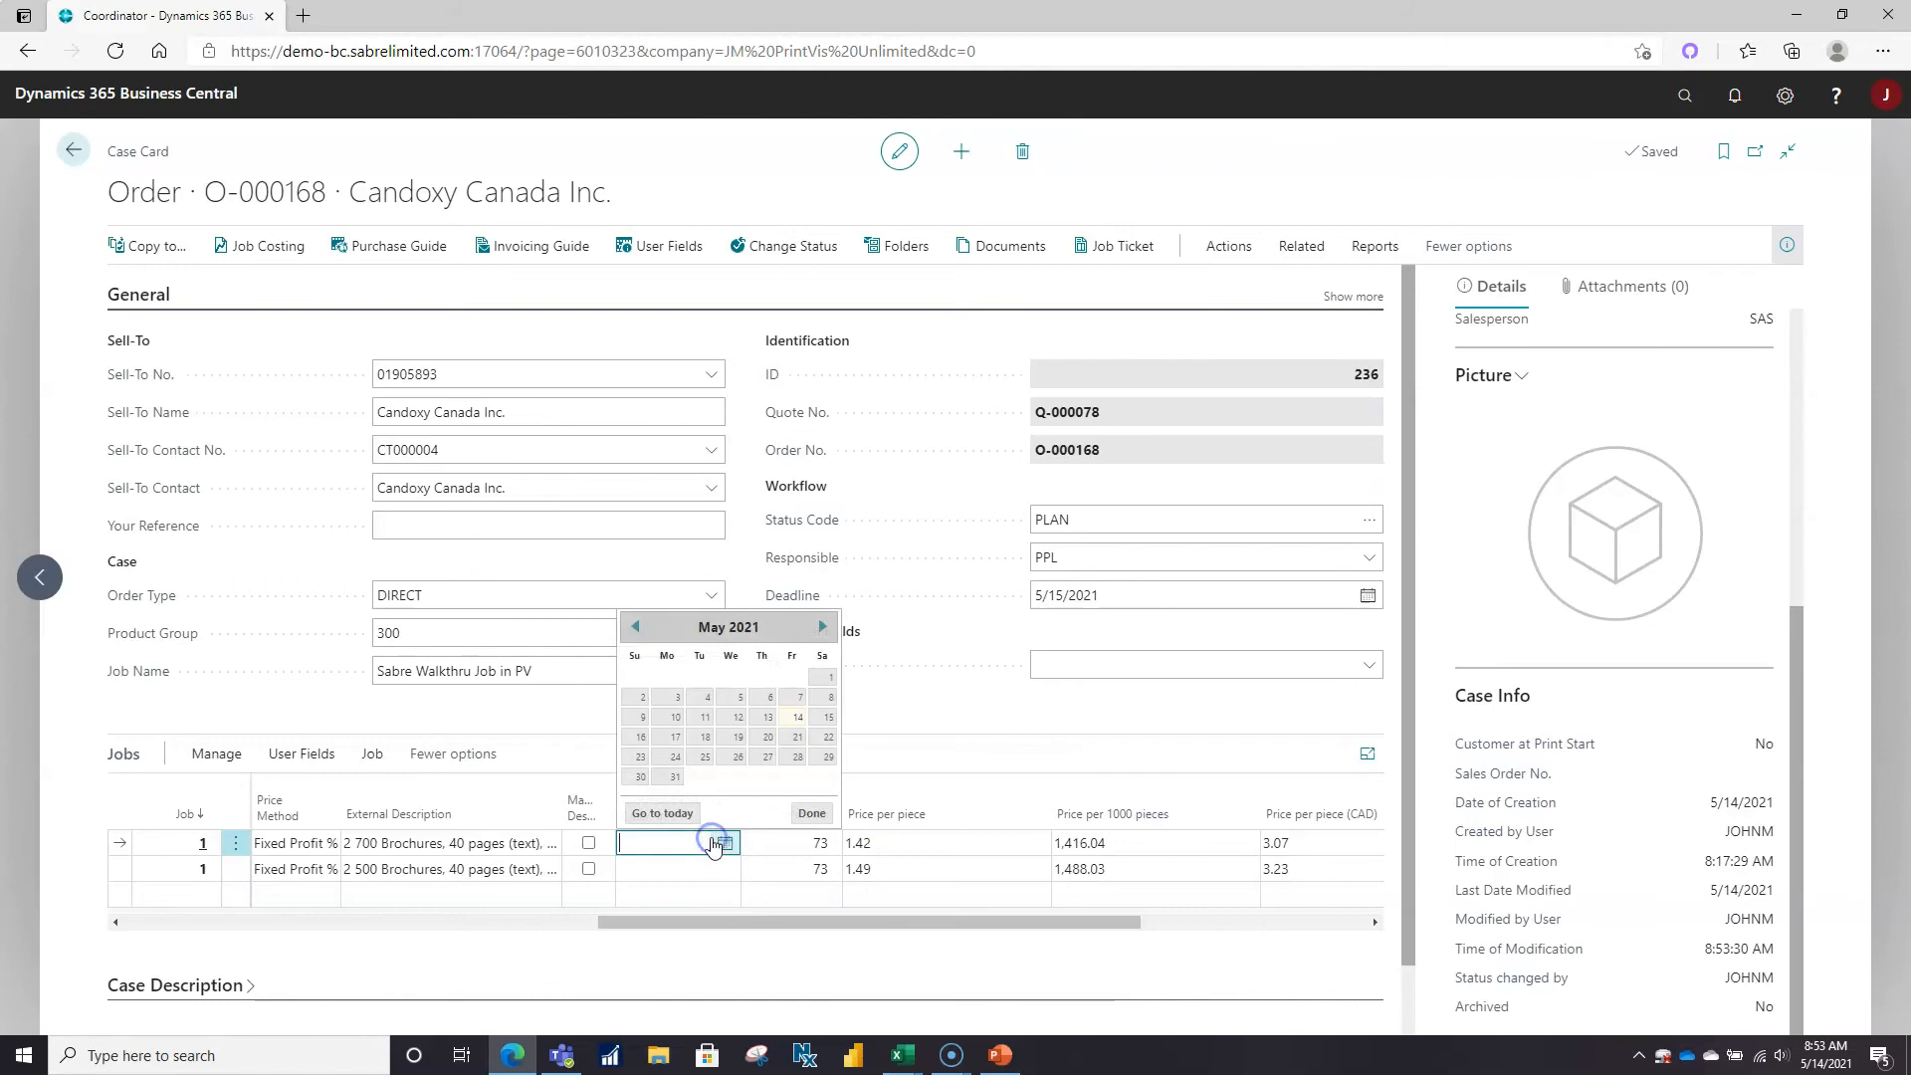
pyautogui.click(676, 777)
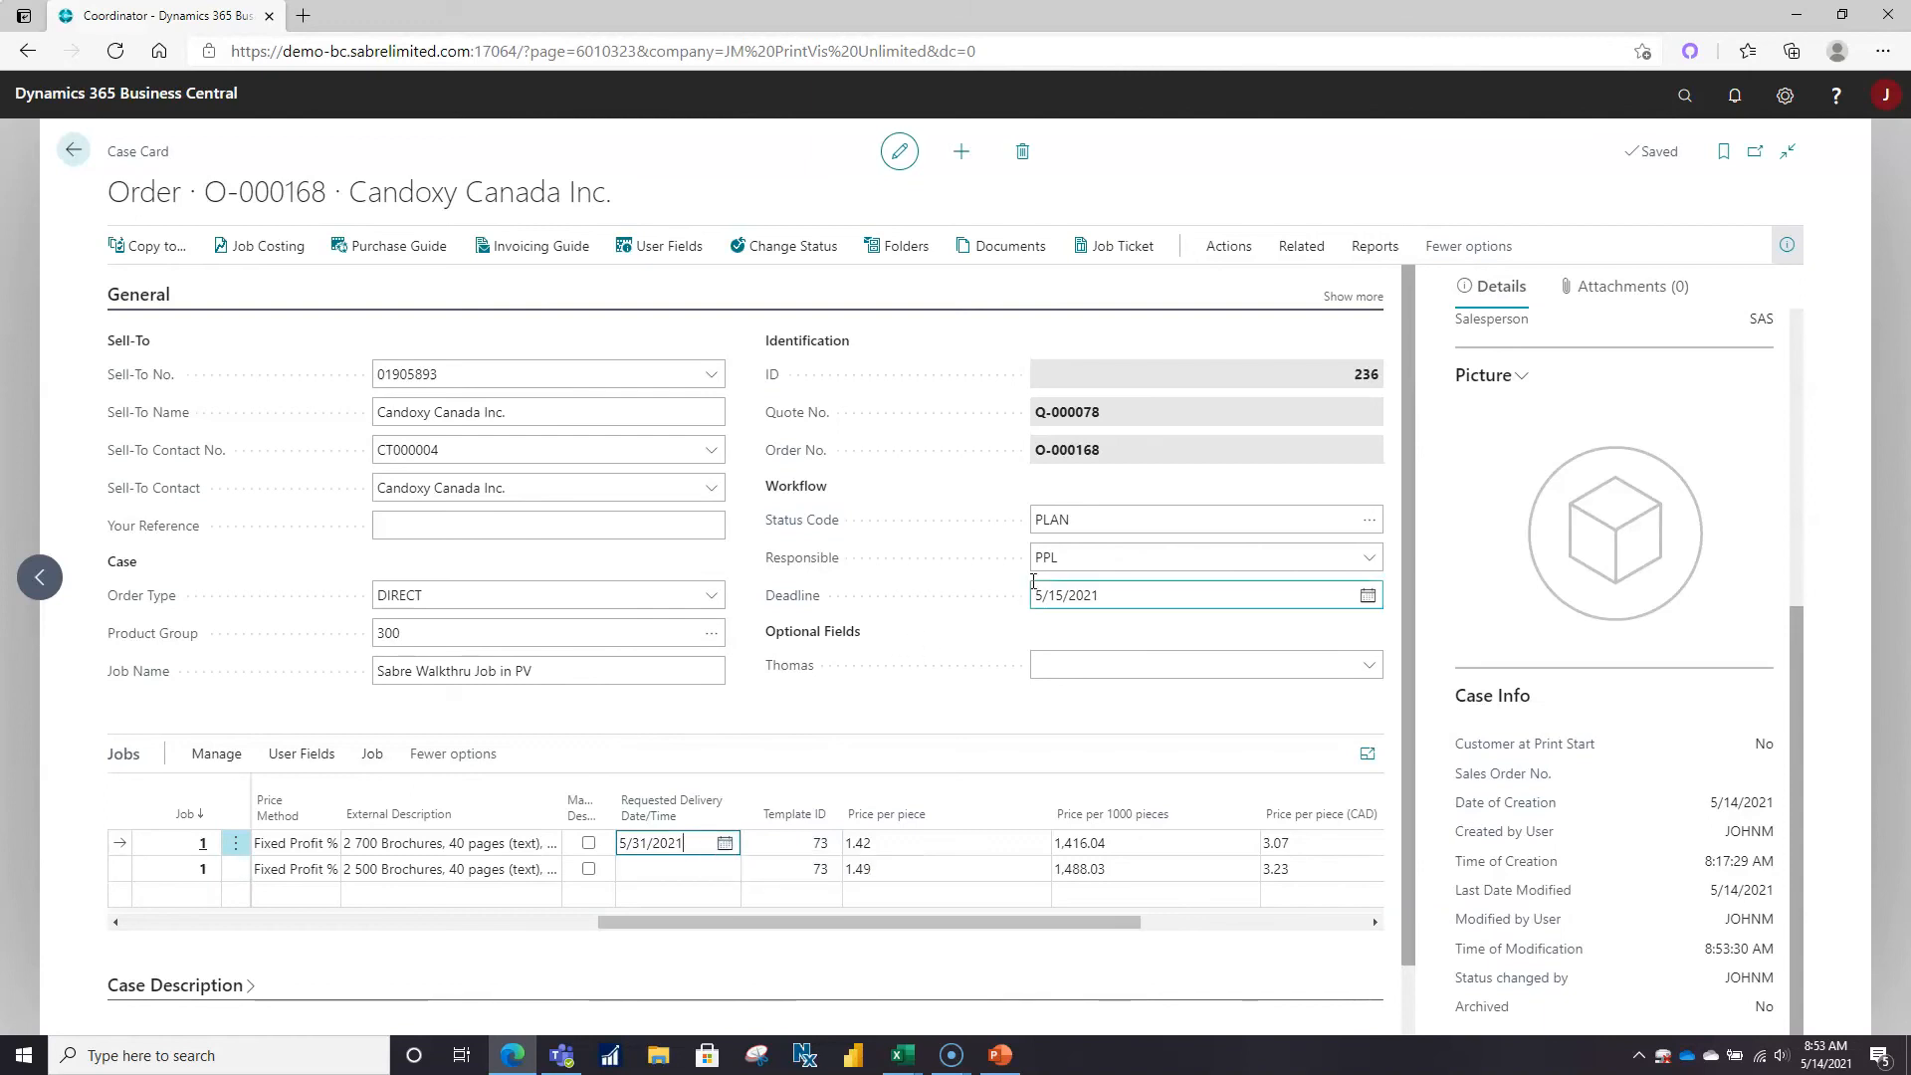
# Open the order's job planning, set the start date to 5/17/2021, plan the order on start date and review the scheduled operations.
pyautogui.click(217, 755)
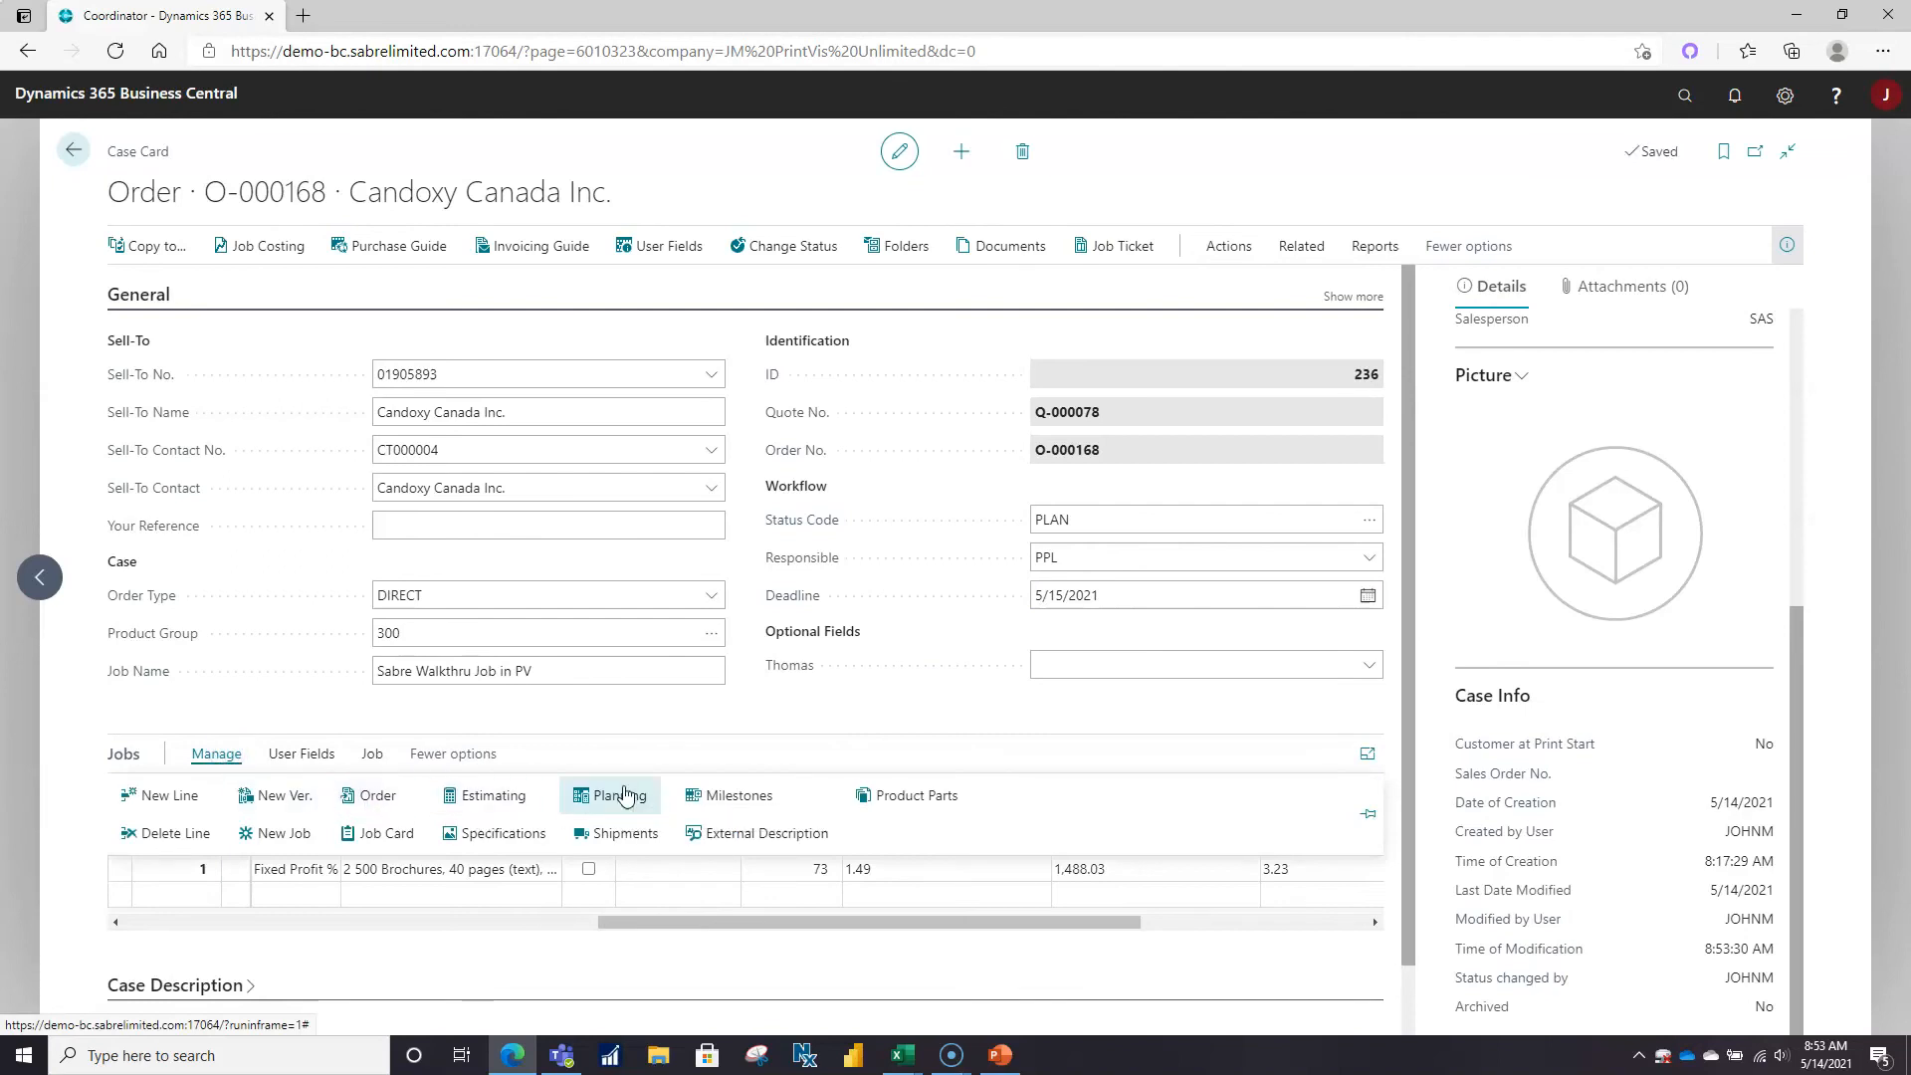
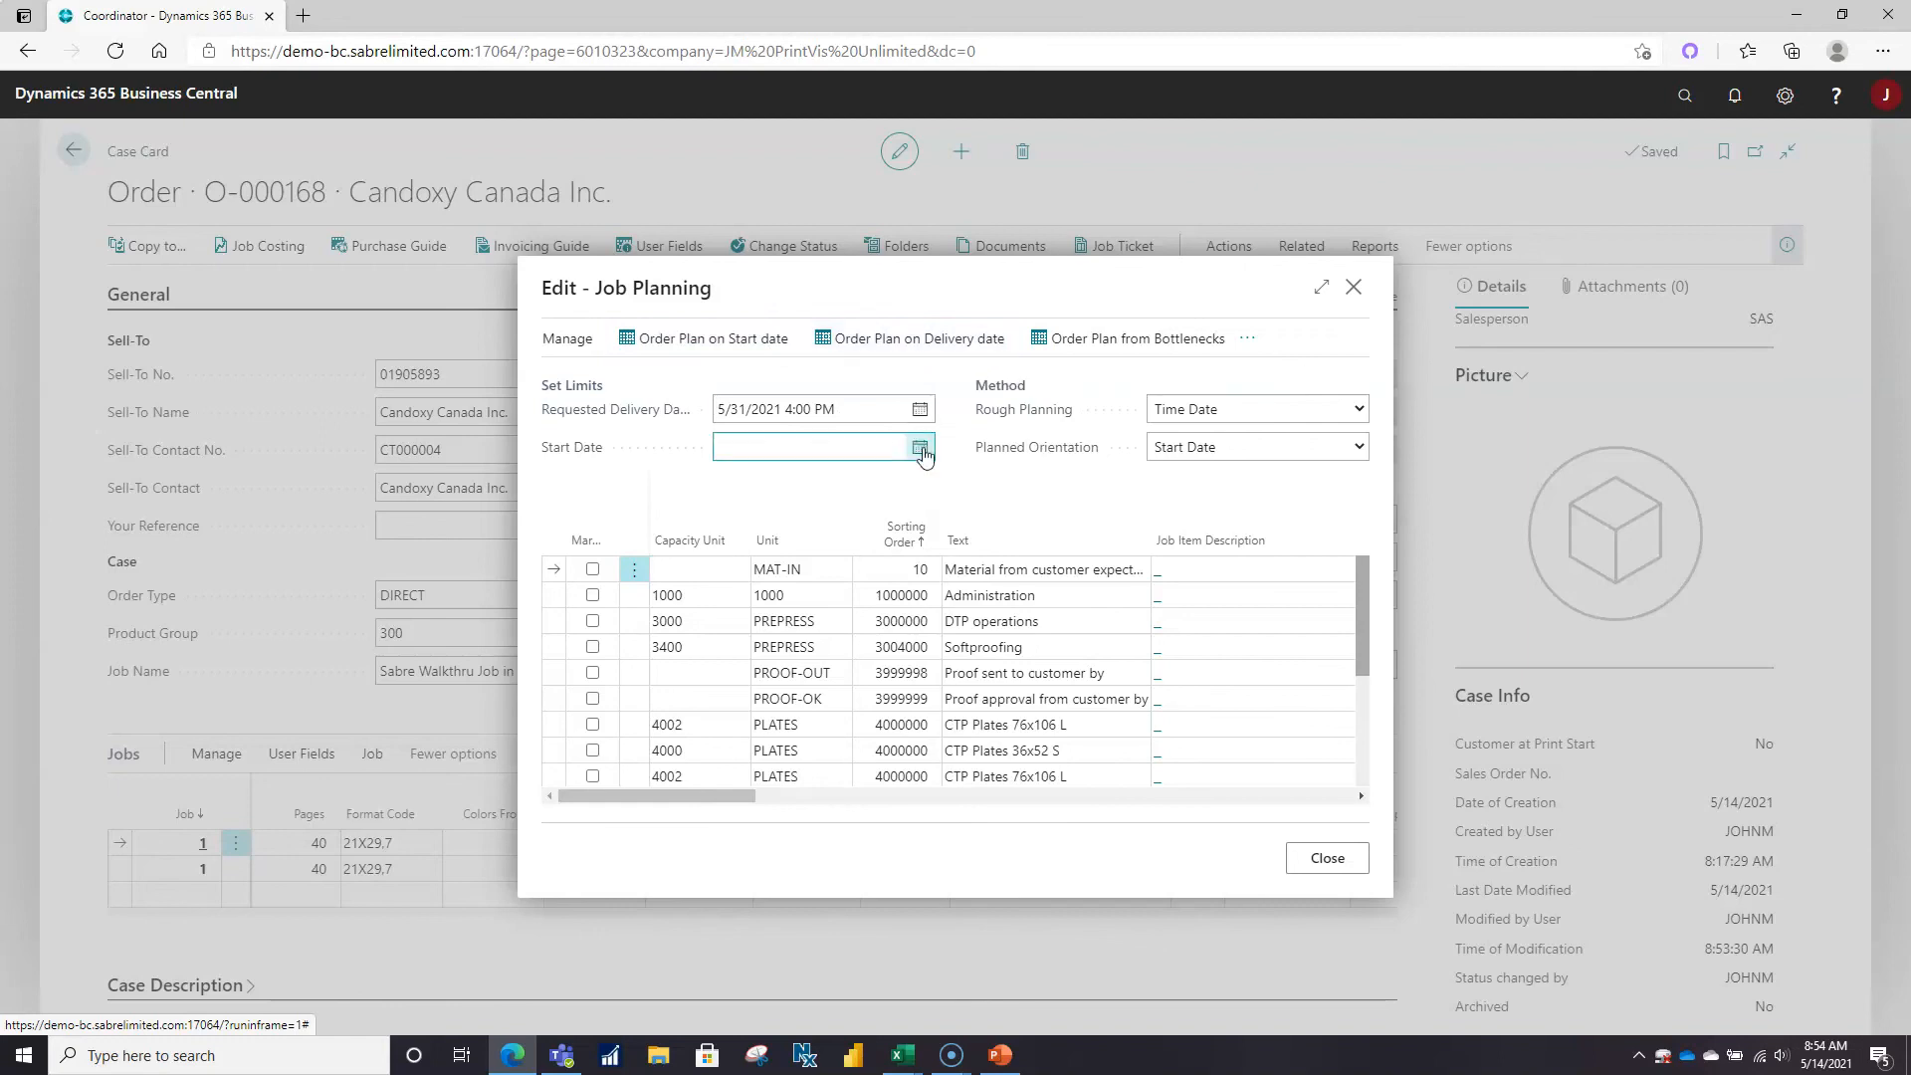
pyautogui.click(920, 447)
pyautogui.click(772, 589)
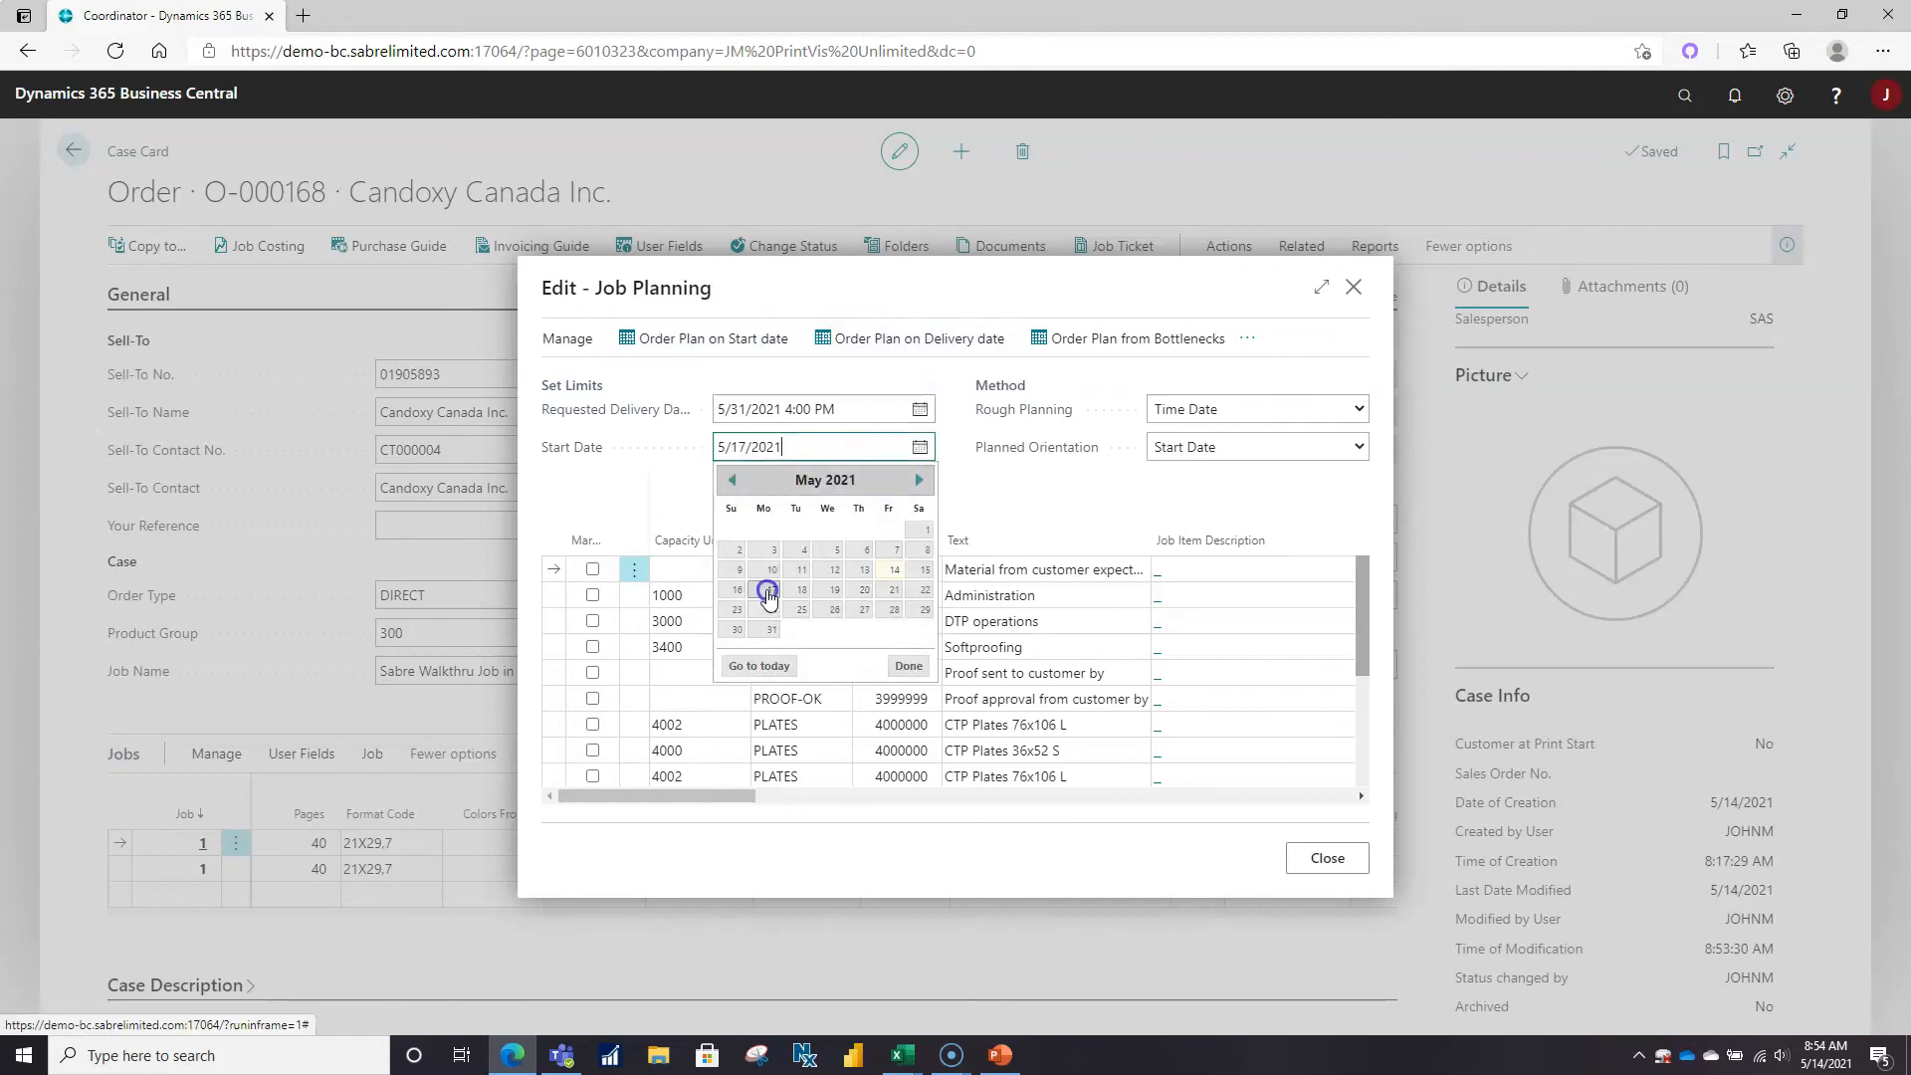
pyautogui.click(673, 342)
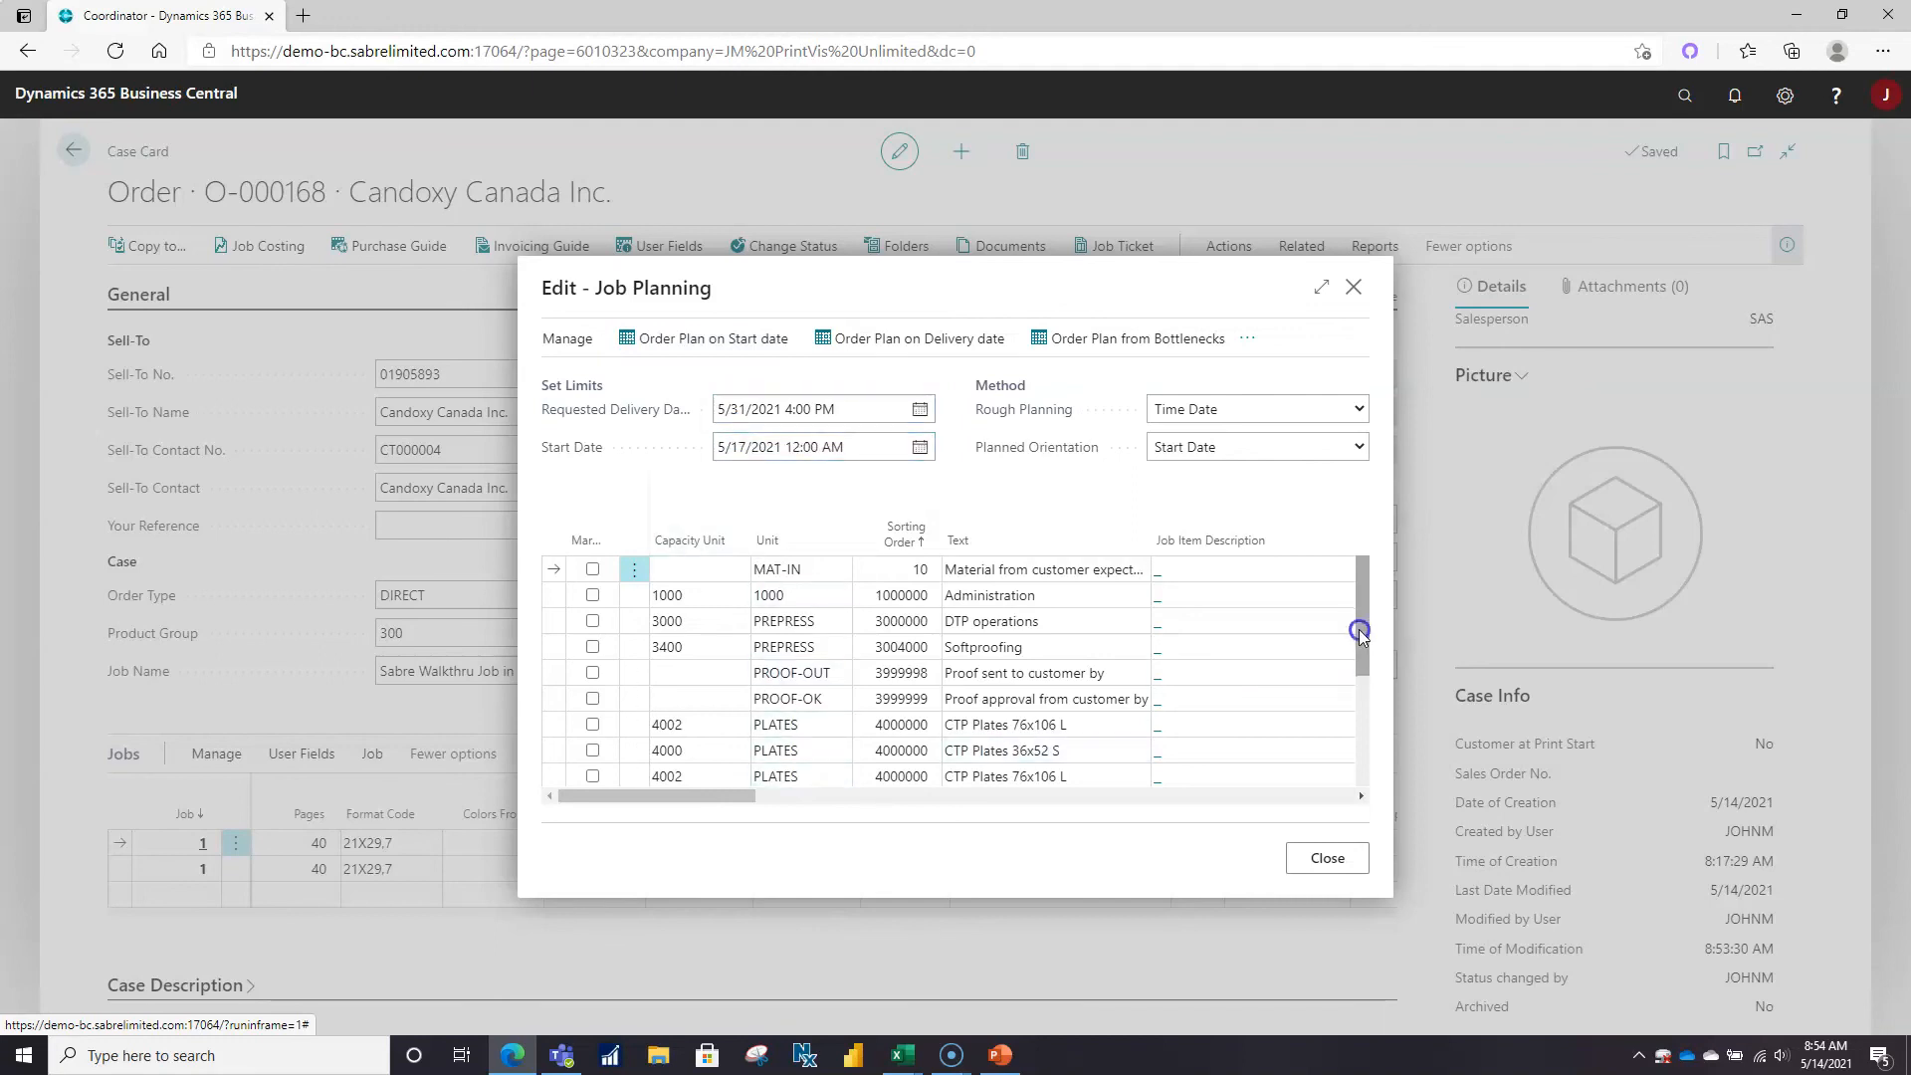
pyautogui.moveTo(1358, 629); pyautogui.dragTo(1353, 669)
pyautogui.moveTo(727, 792); pyautogui.dragTo(880, 807)
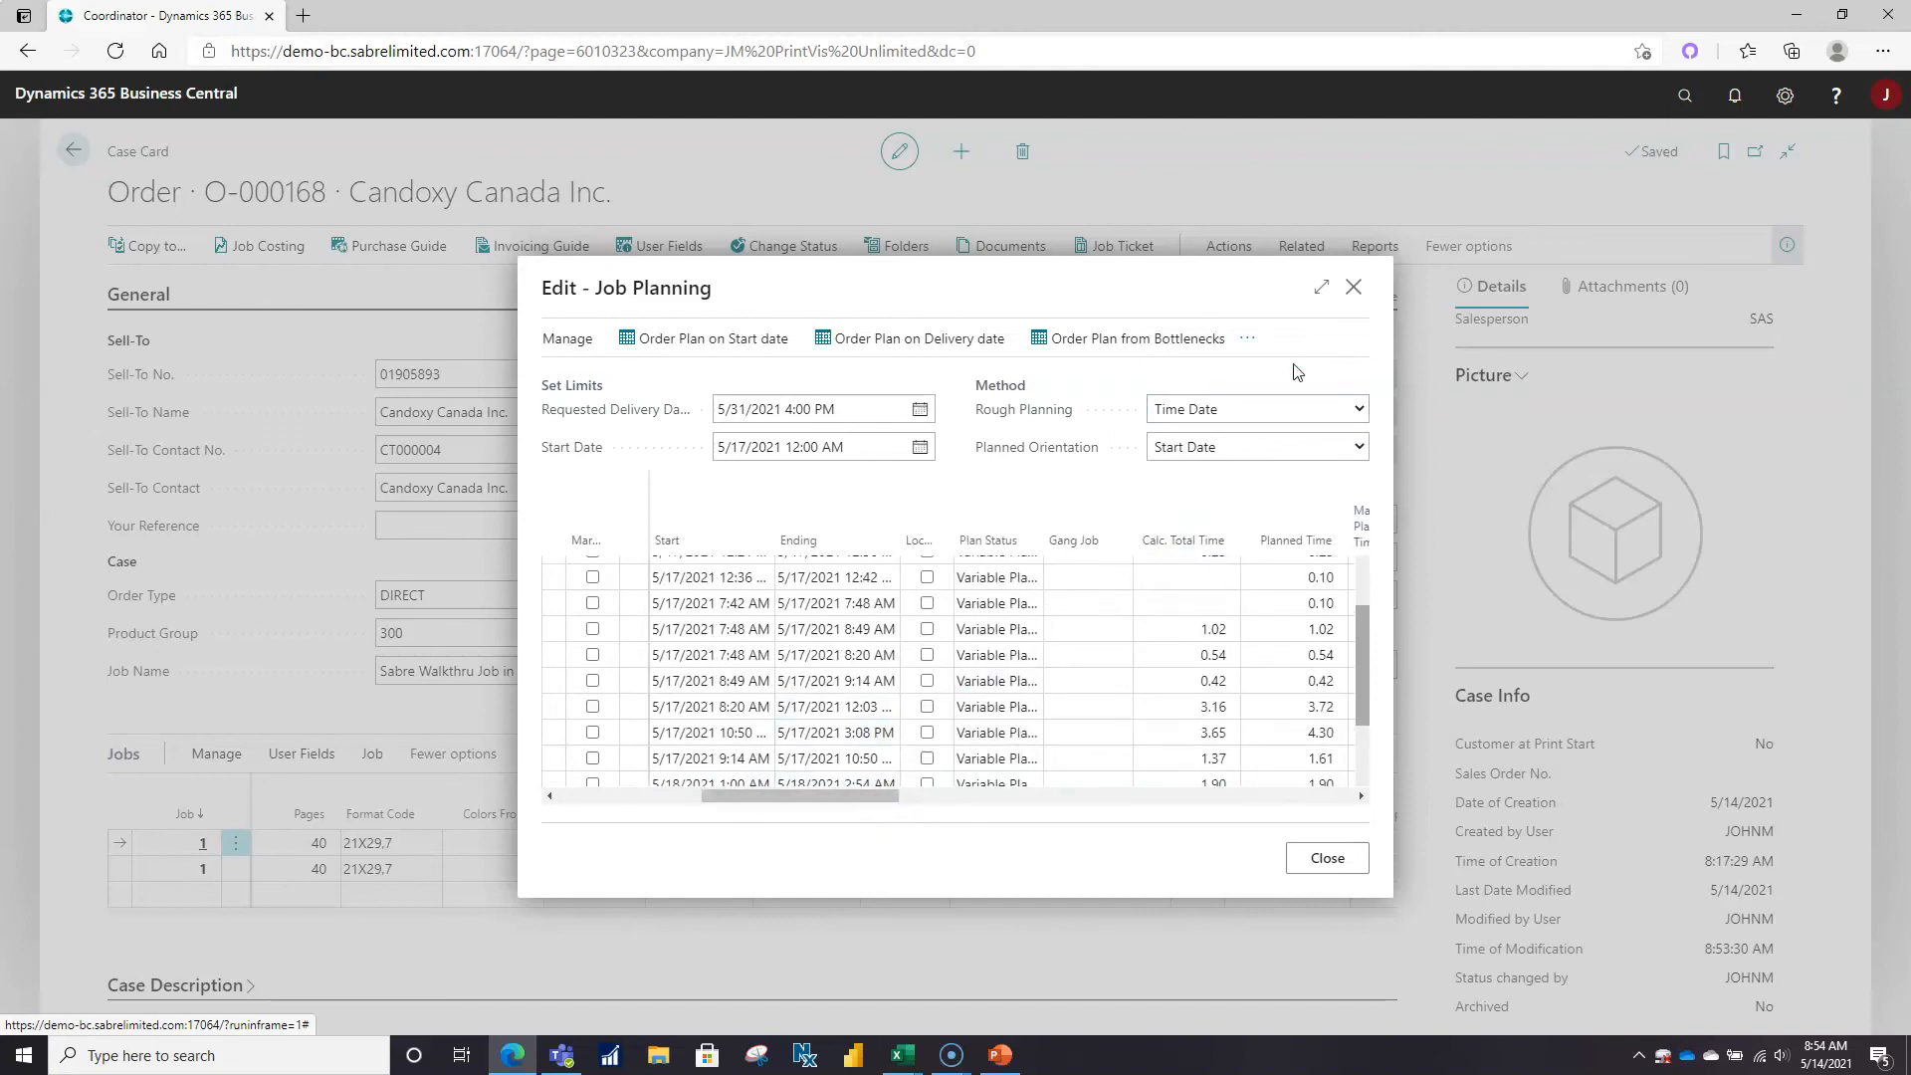
# Enlarge the job planning, replan the order on its delivery date and close the planning.
pyautogui.click(1321, 287)
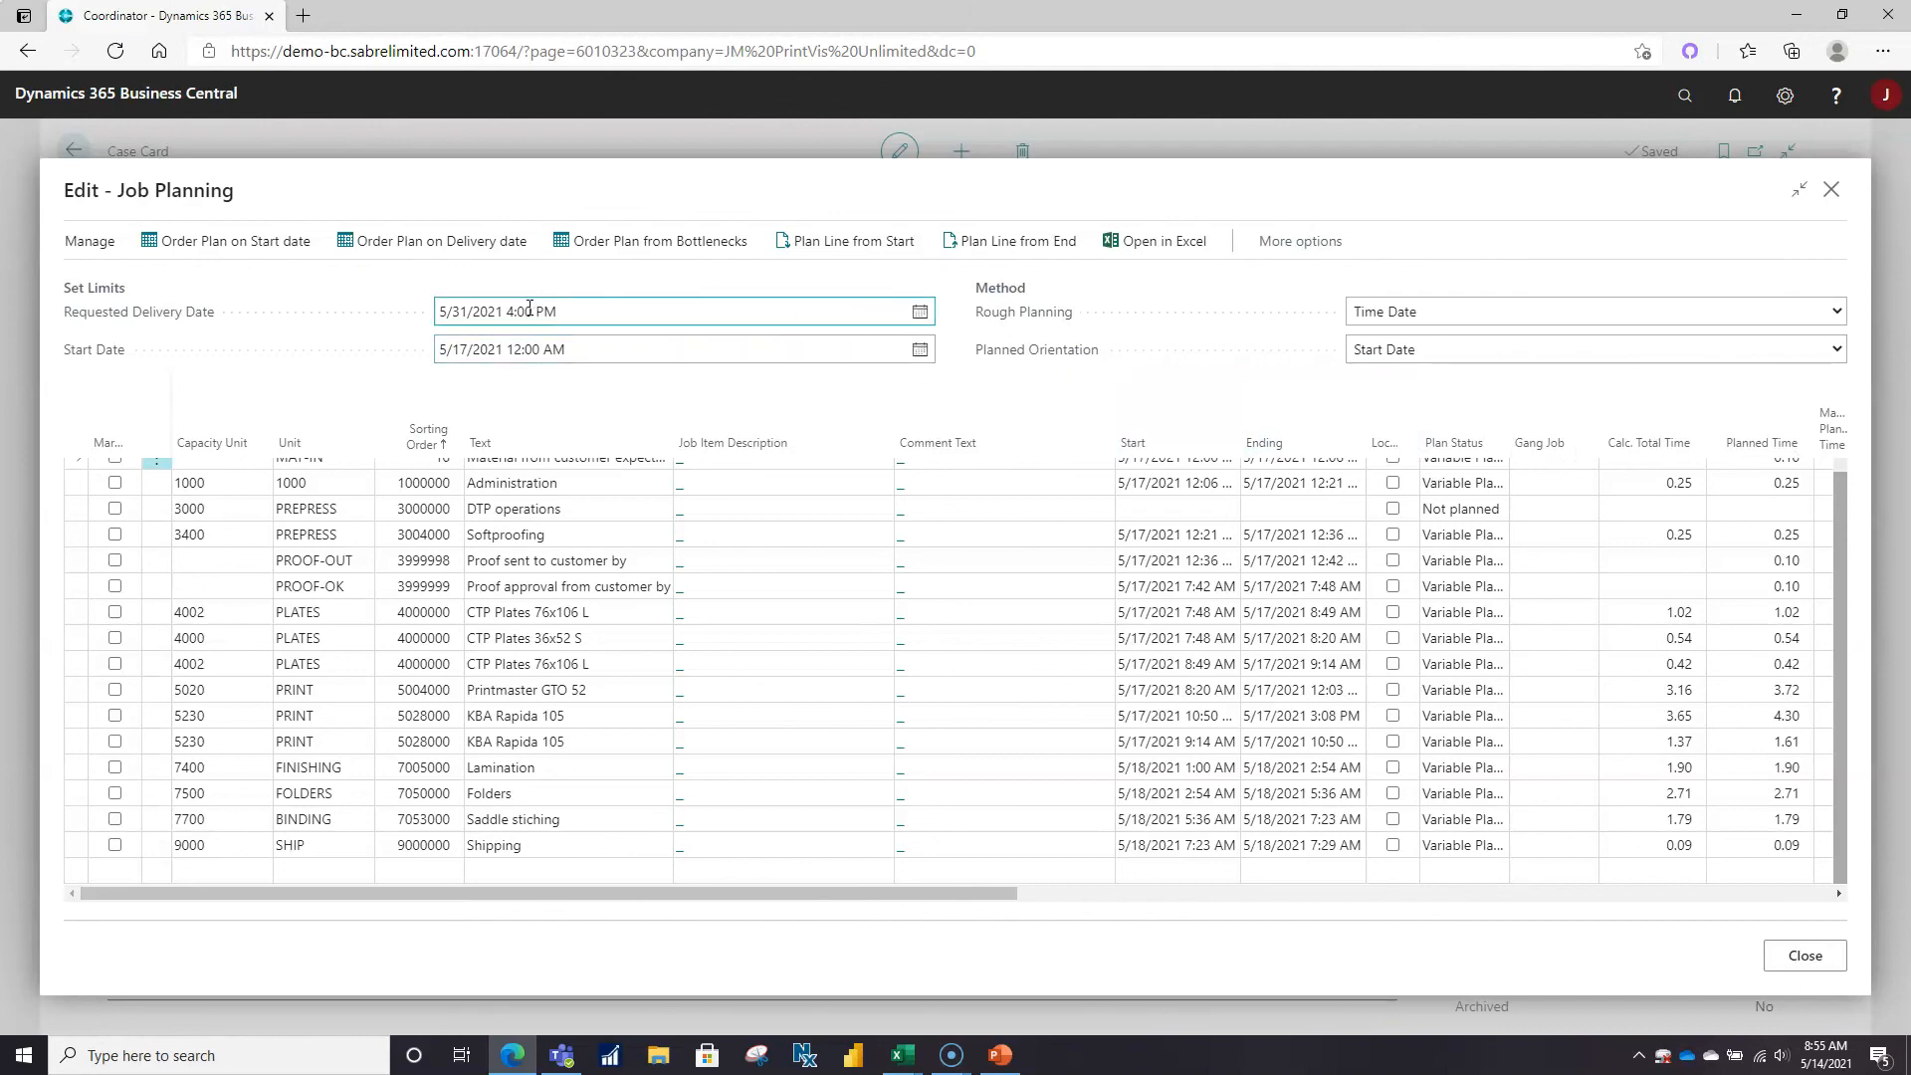
pyautogui.click(442, 248)
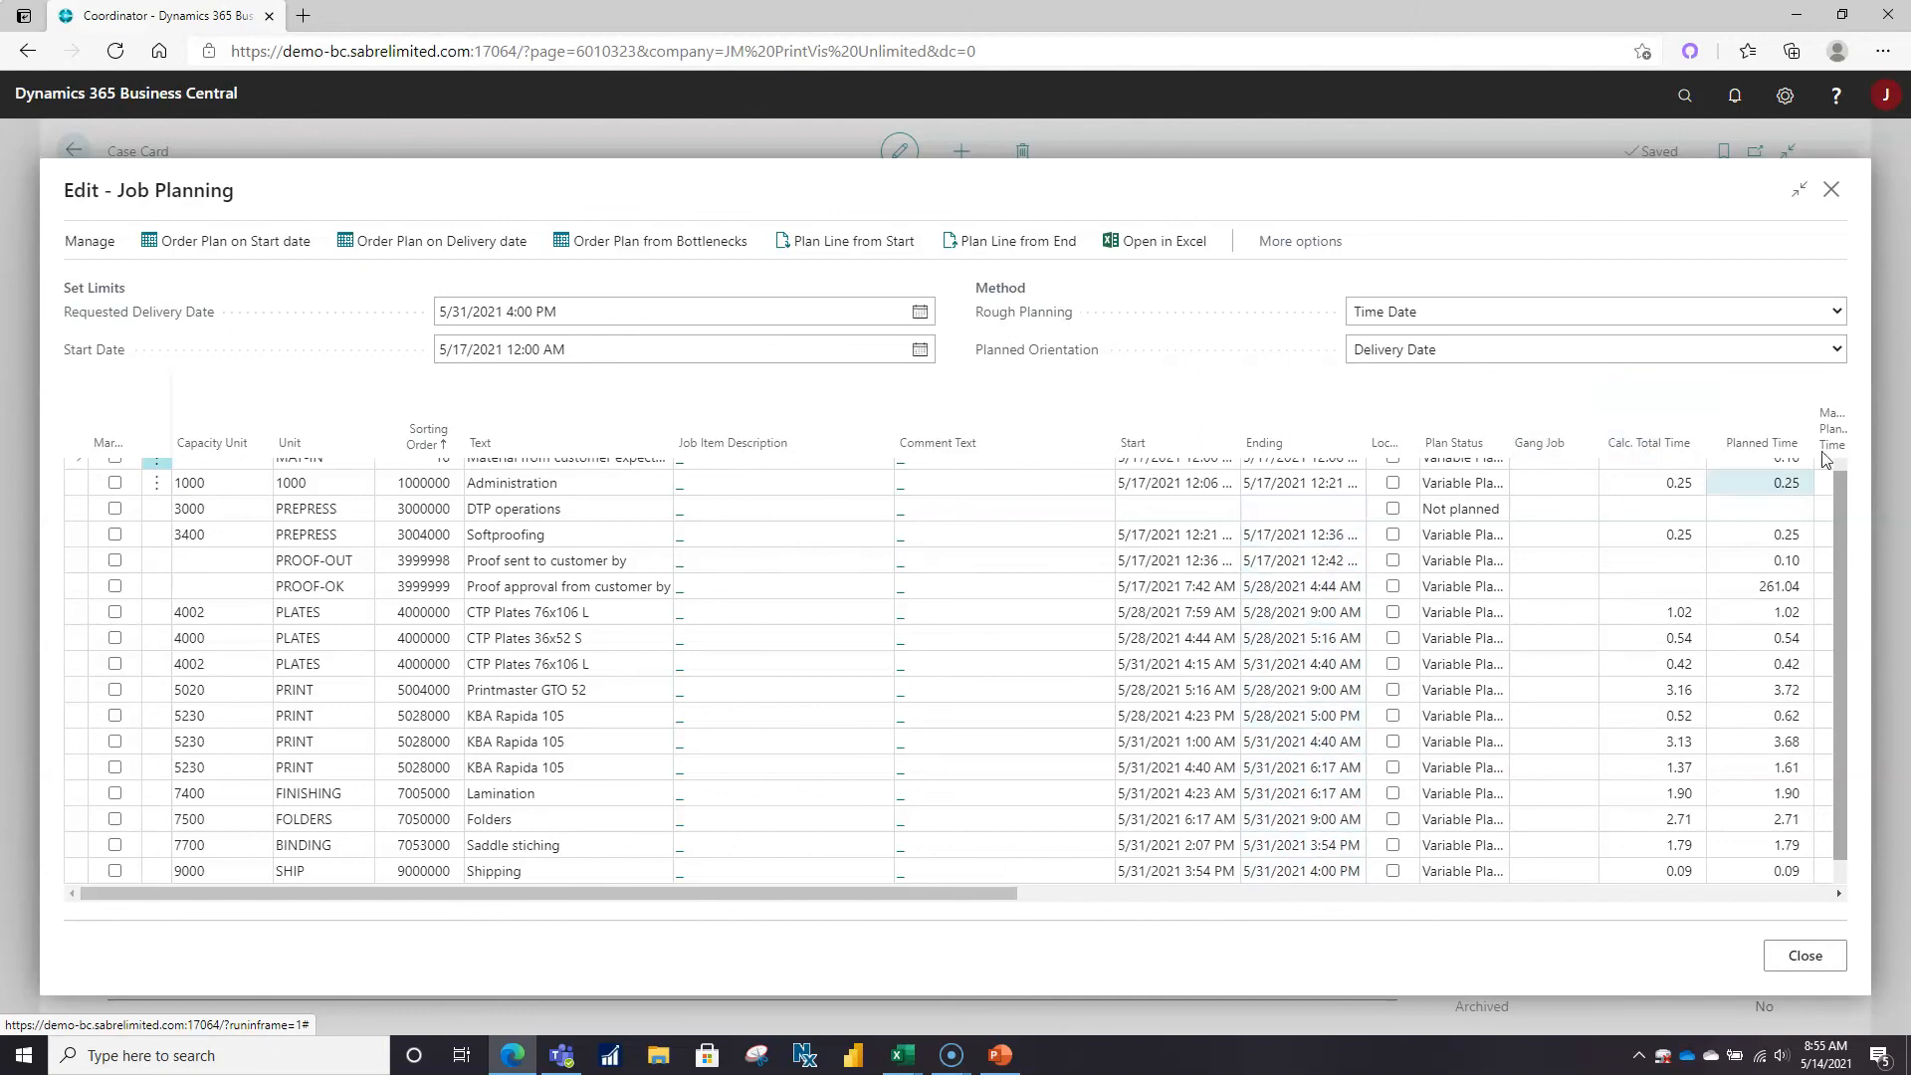
pyautogui.click(1829, 194)
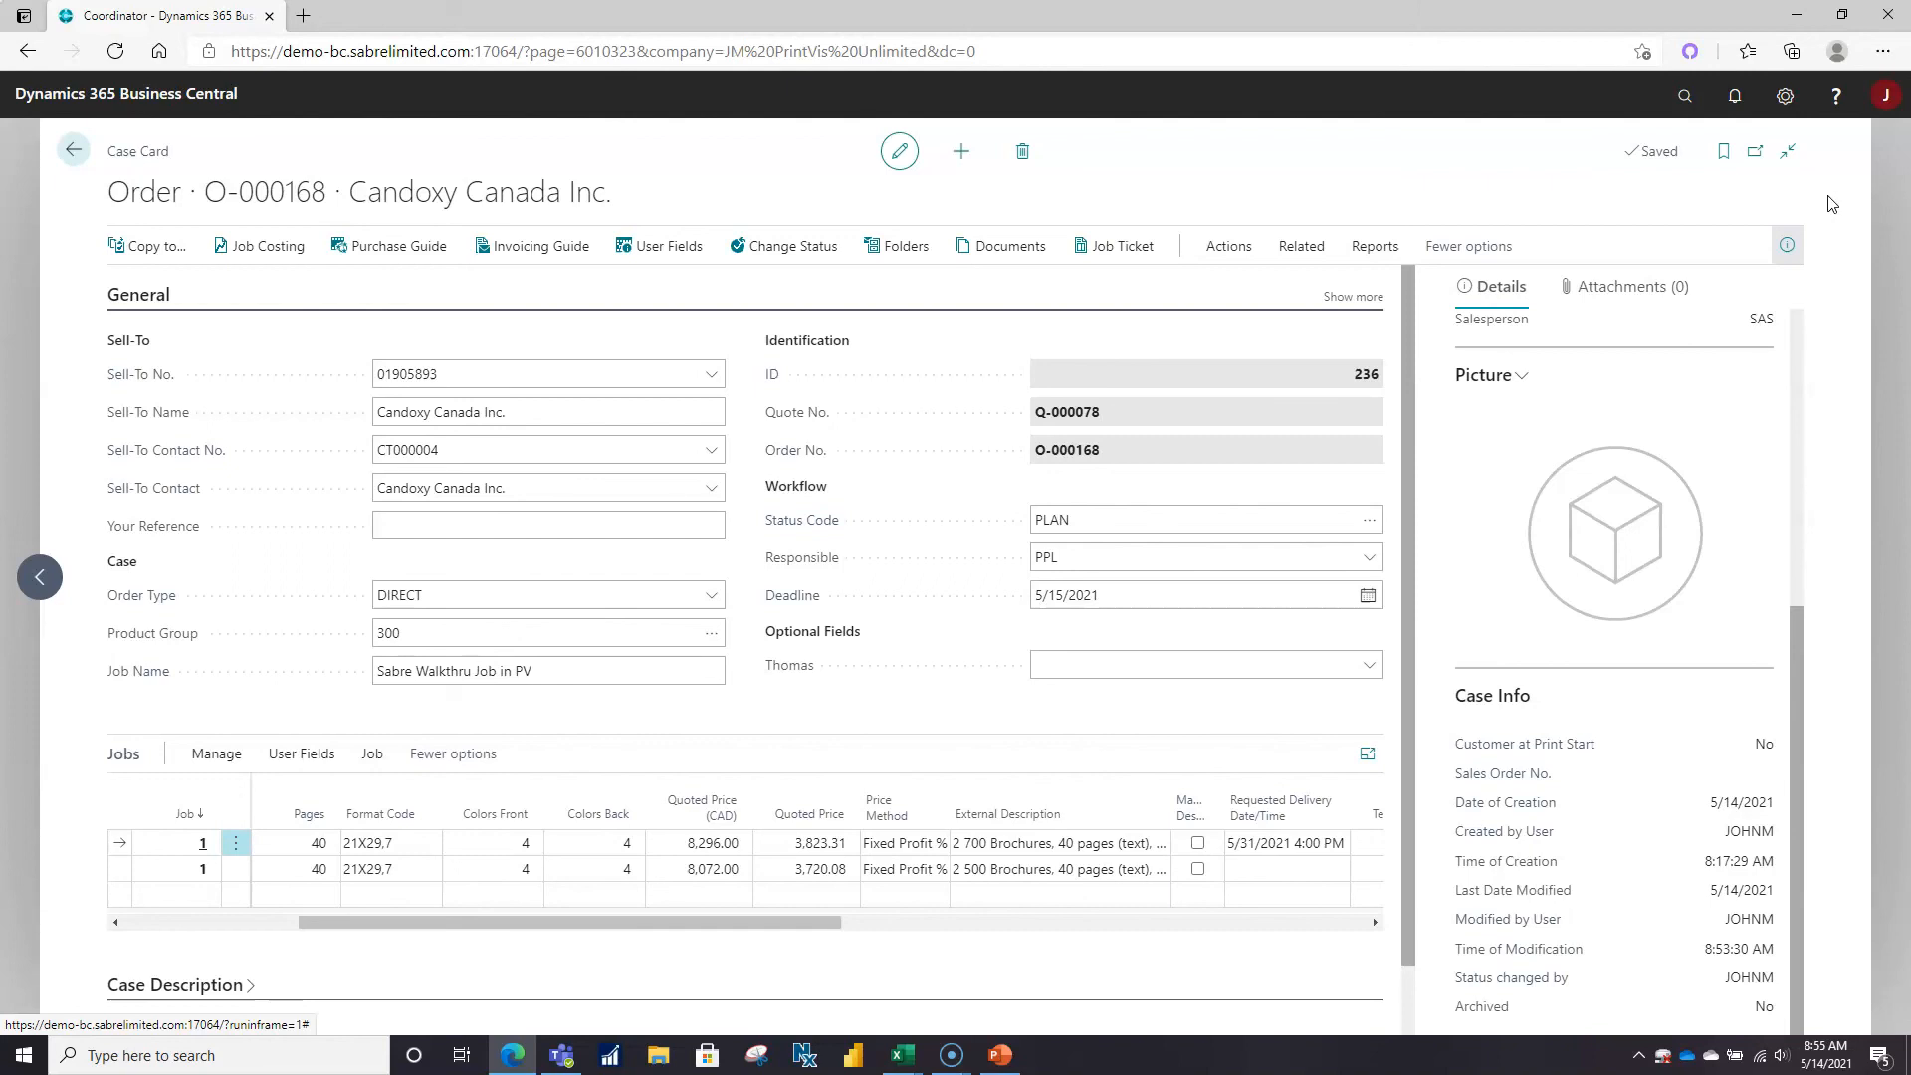
# Search for "plan", view the Order Planning page and return to the case card.
pyautogui.click(1685, 96)
pyautogui.write('plan')
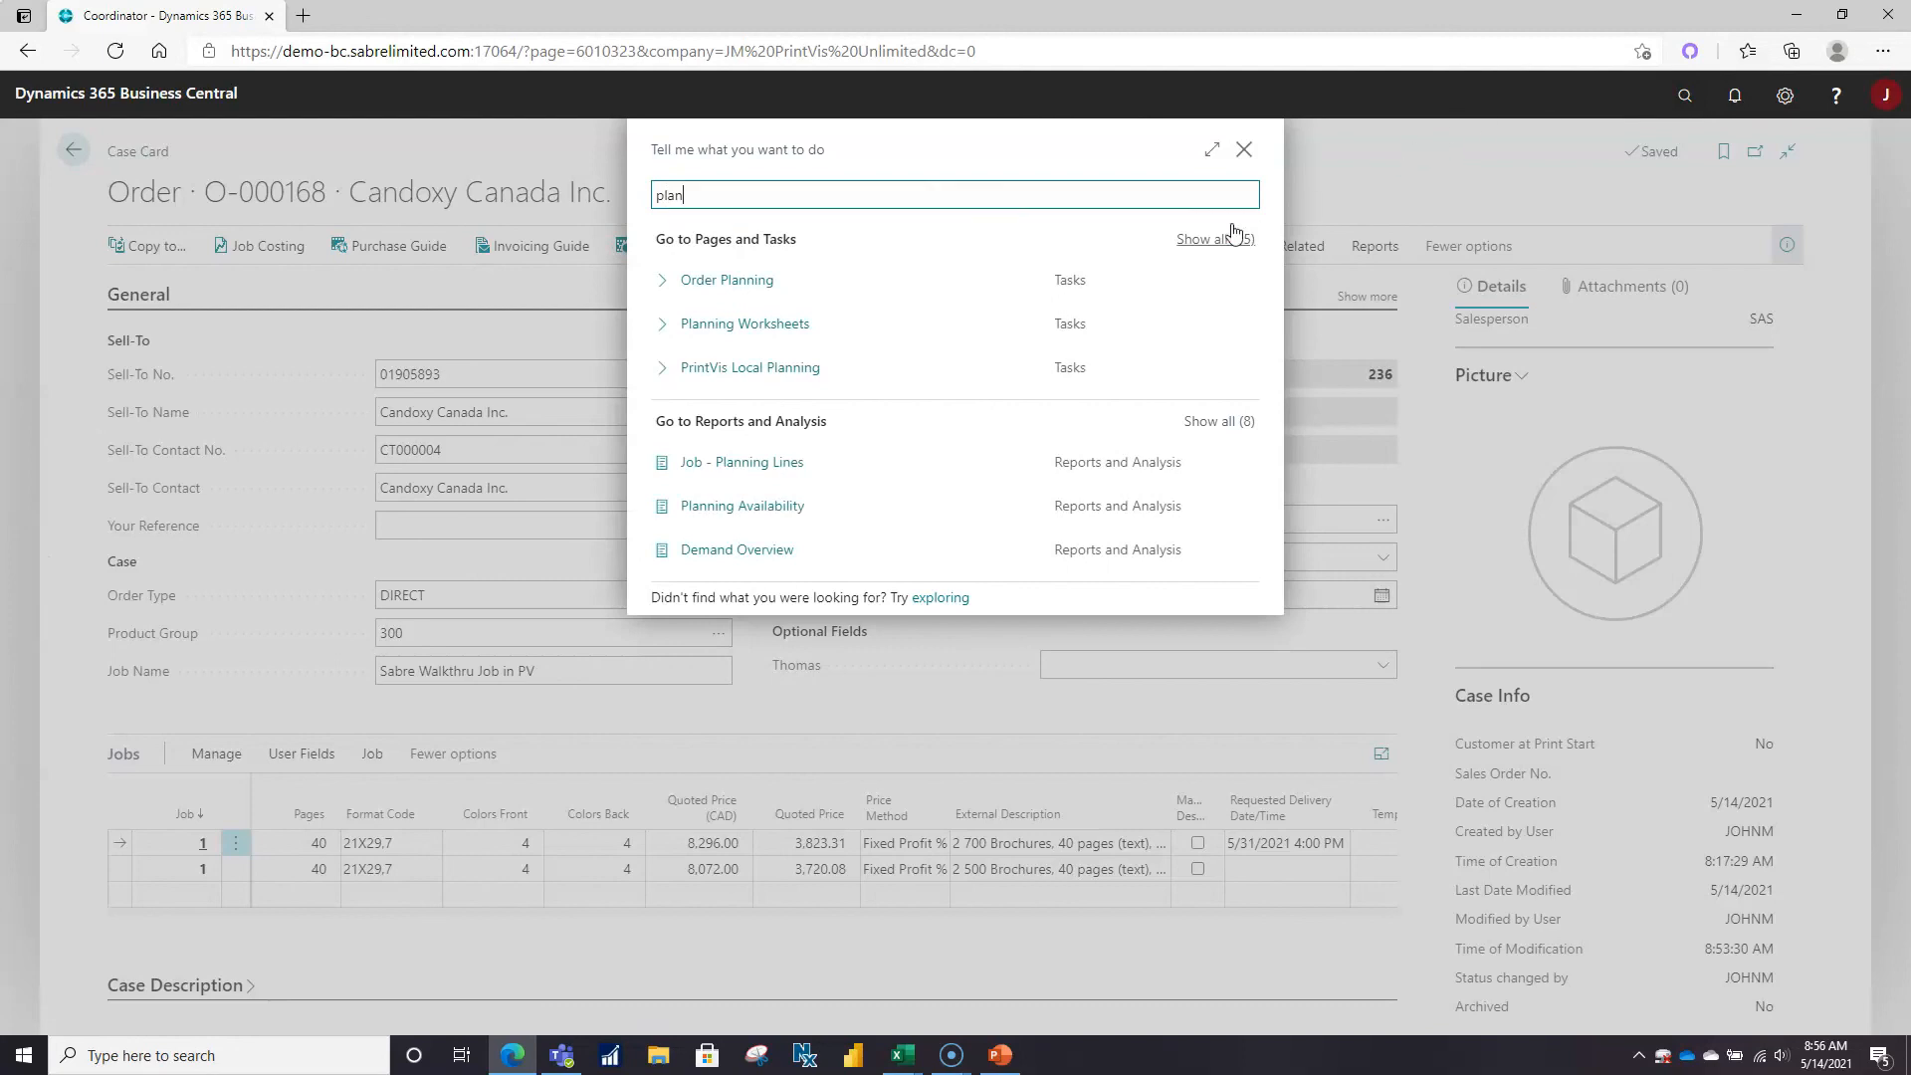
pyautogui.click(753, 290)
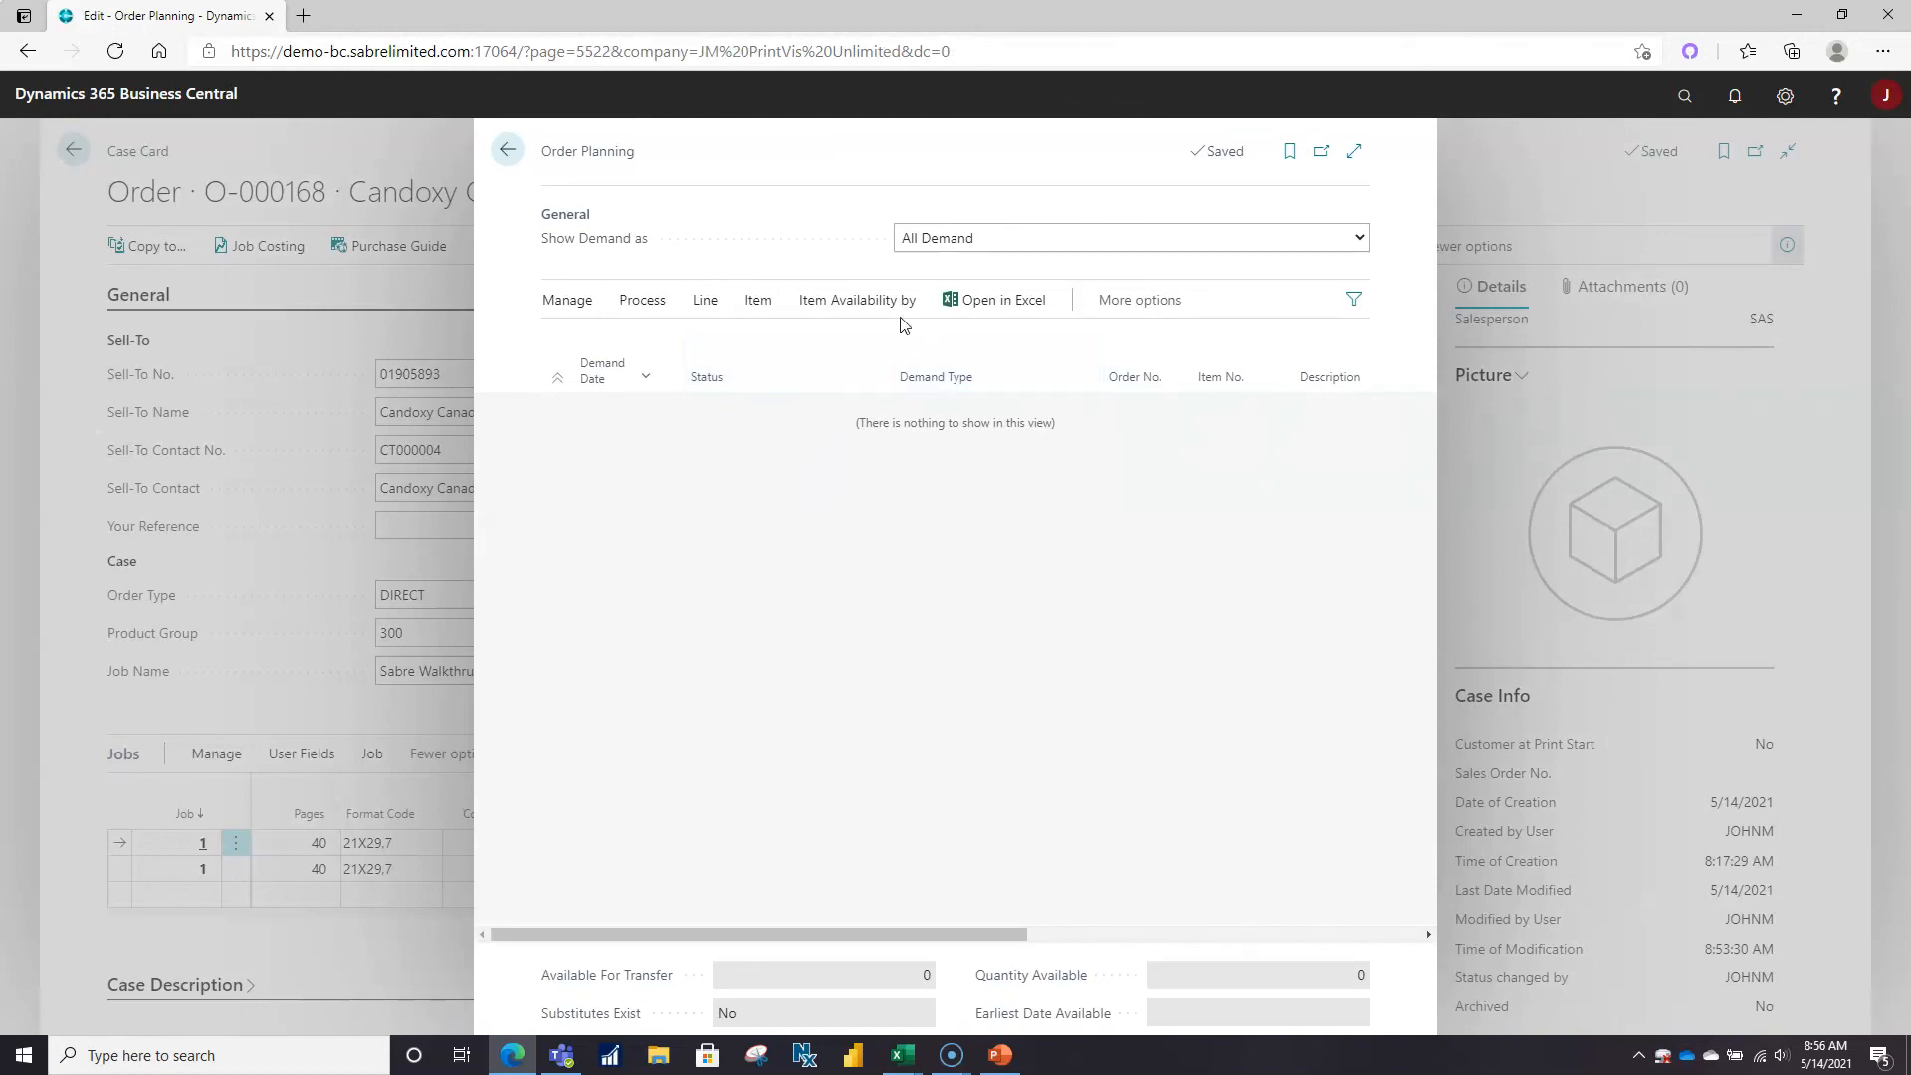
pyautogui.click(503, 148)
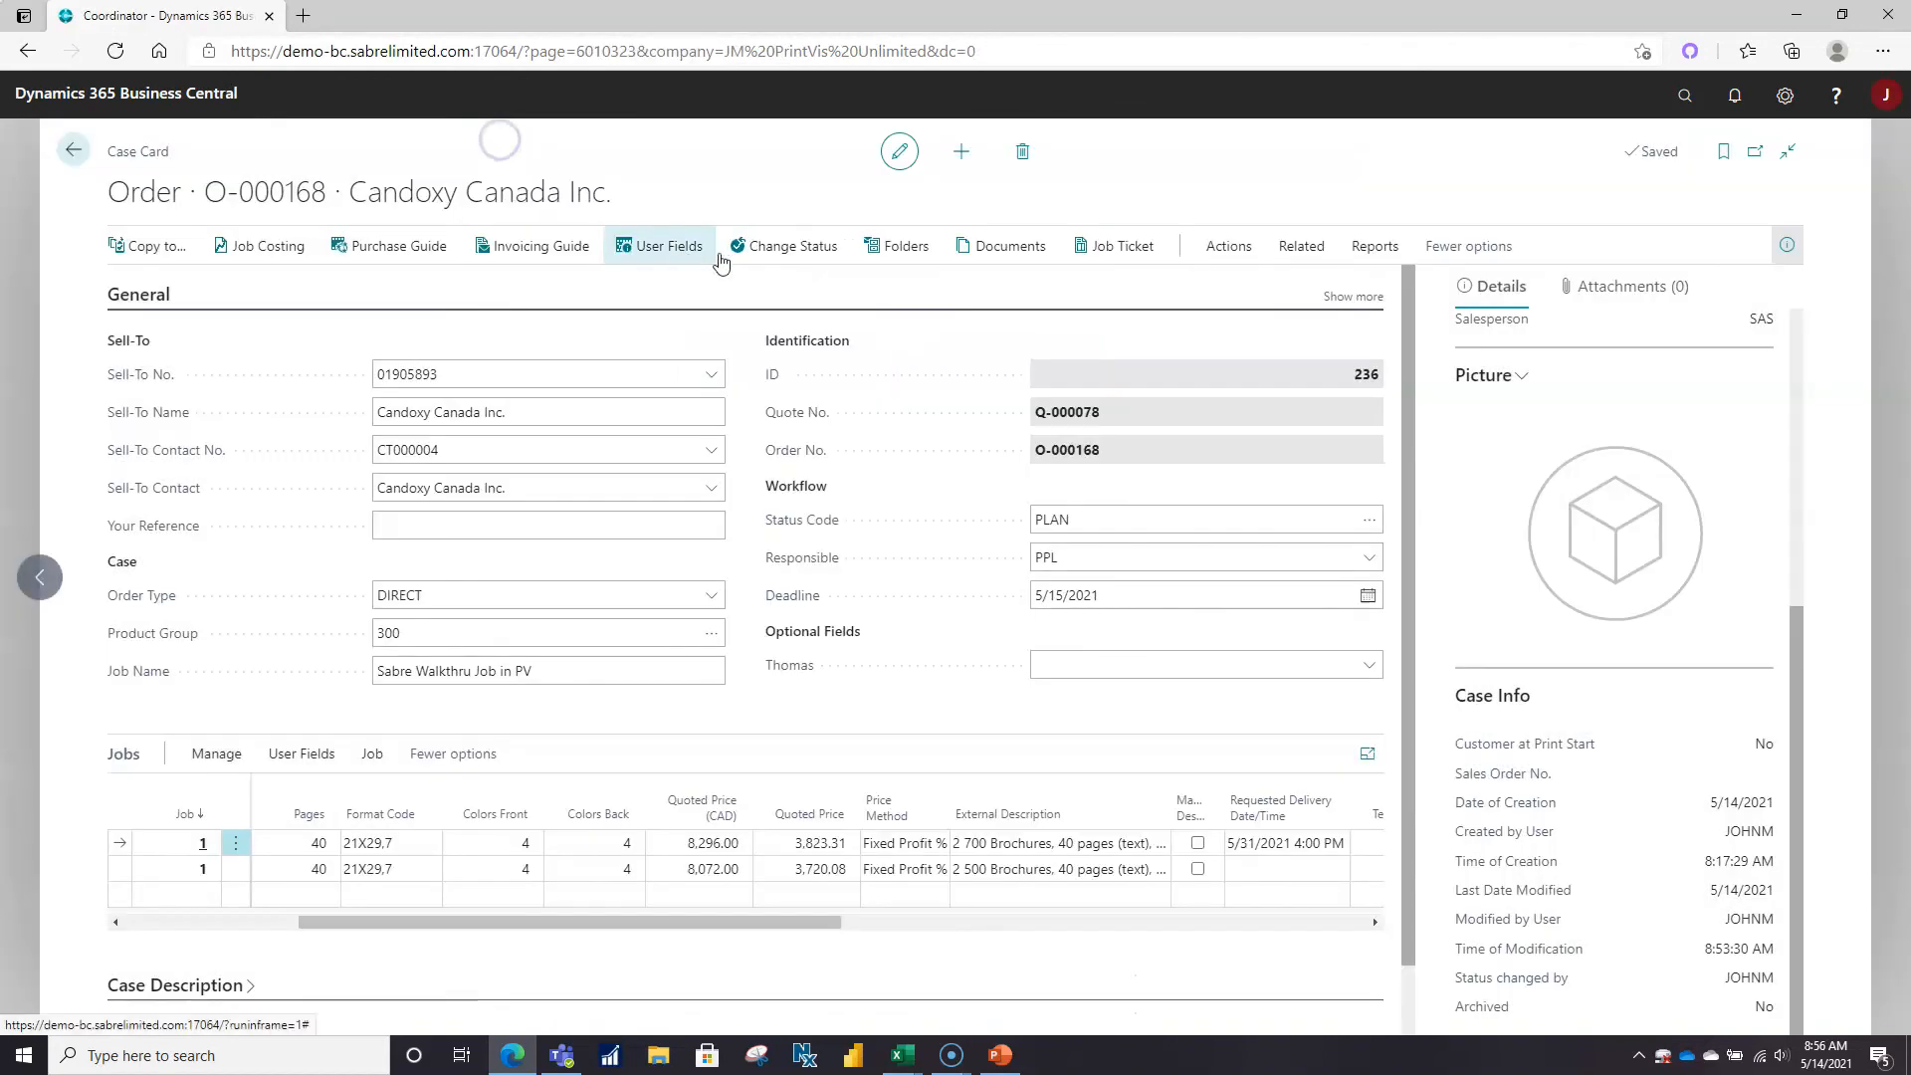
# Search for "plan" again, view the PrintVis Local Planning page and return to the case card.
pyautogui.click(1689, 93)
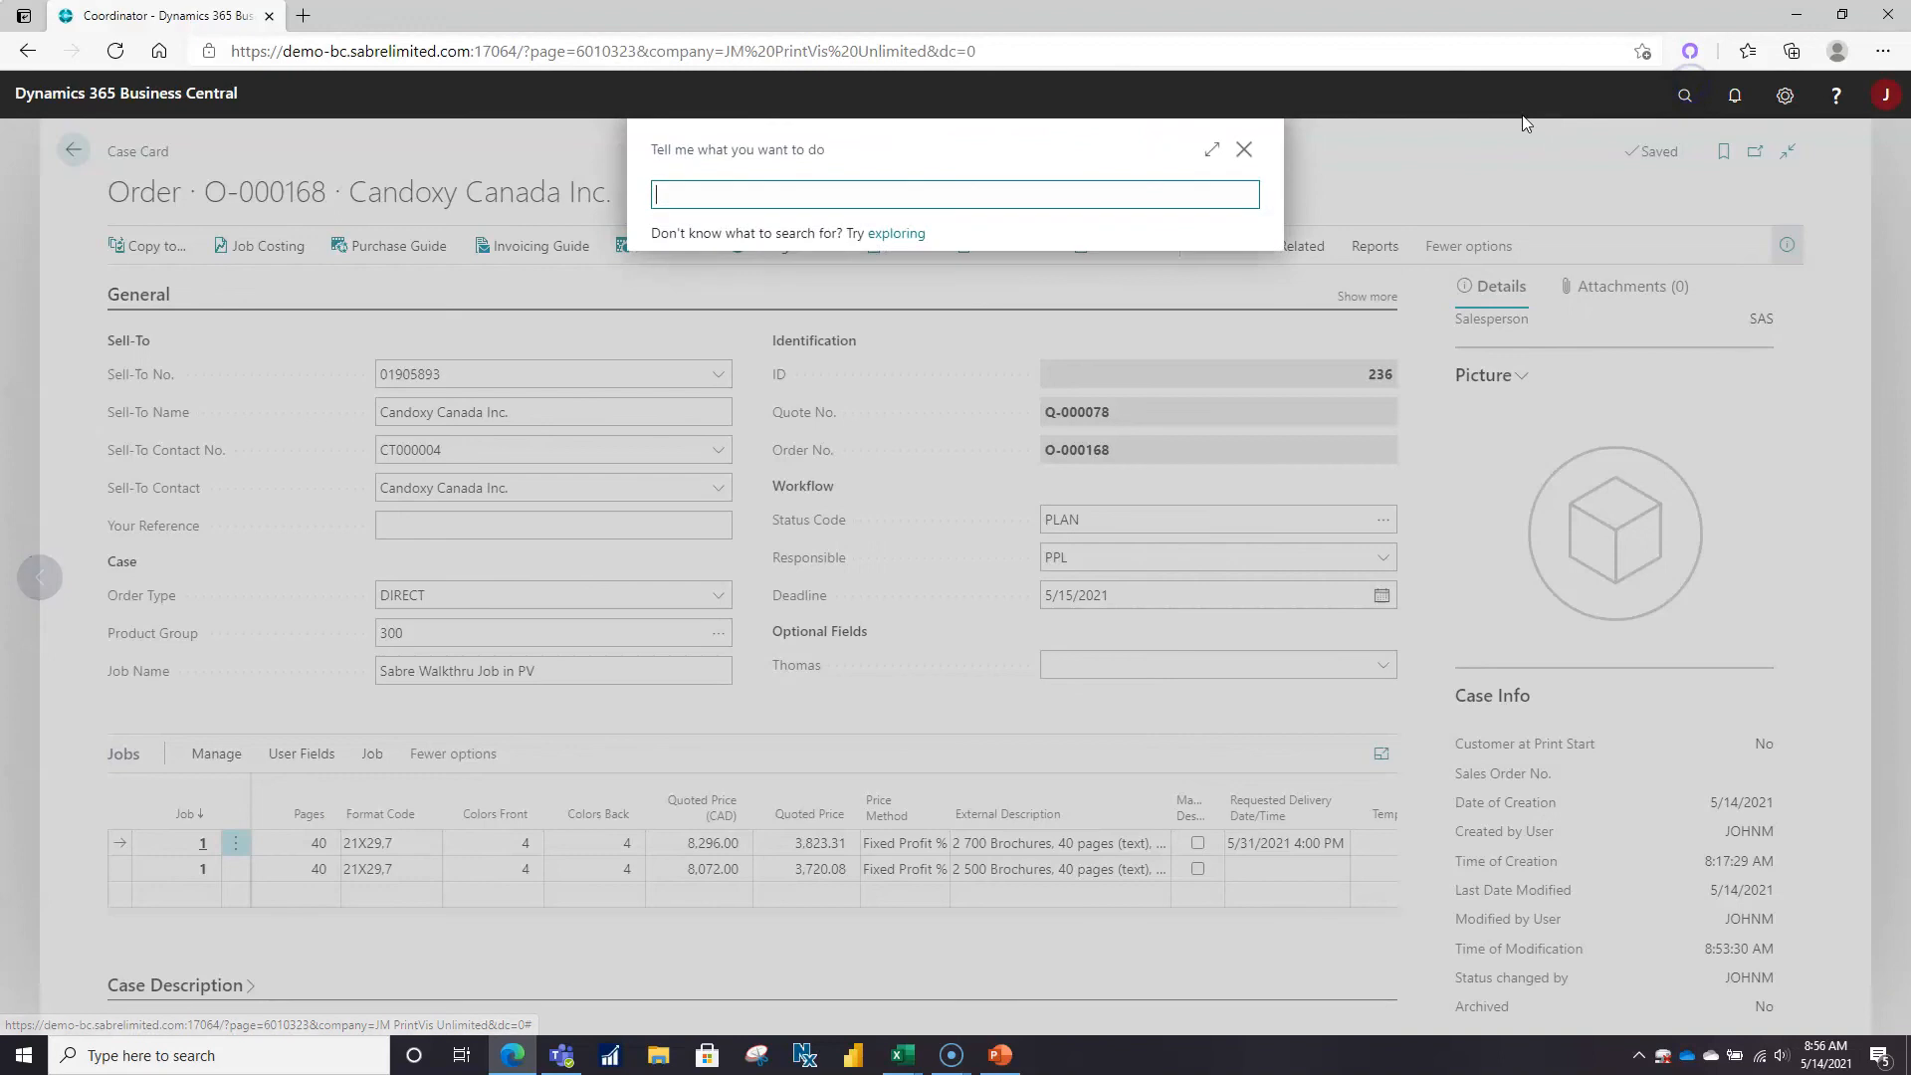
pyautogui.write('pla')
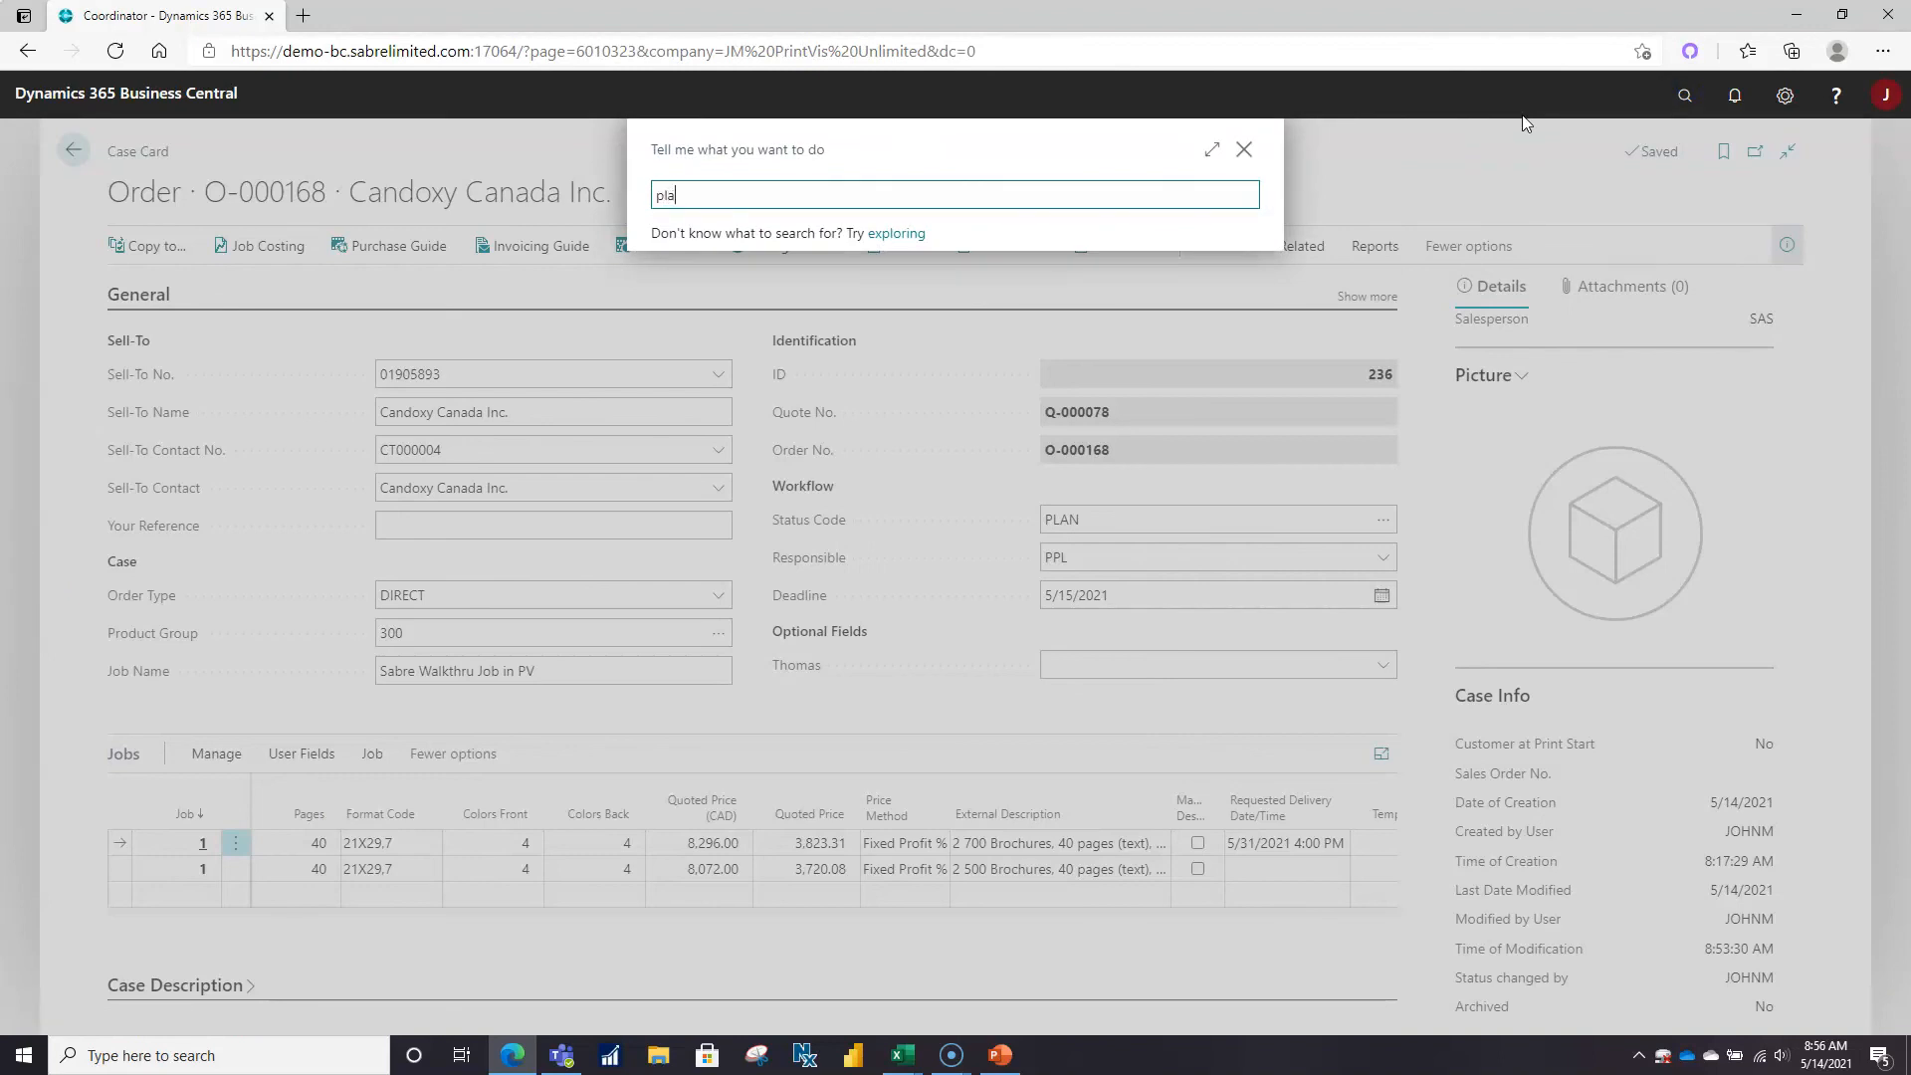
pyautogui.write('n')
pyautogui.click(802, 372)
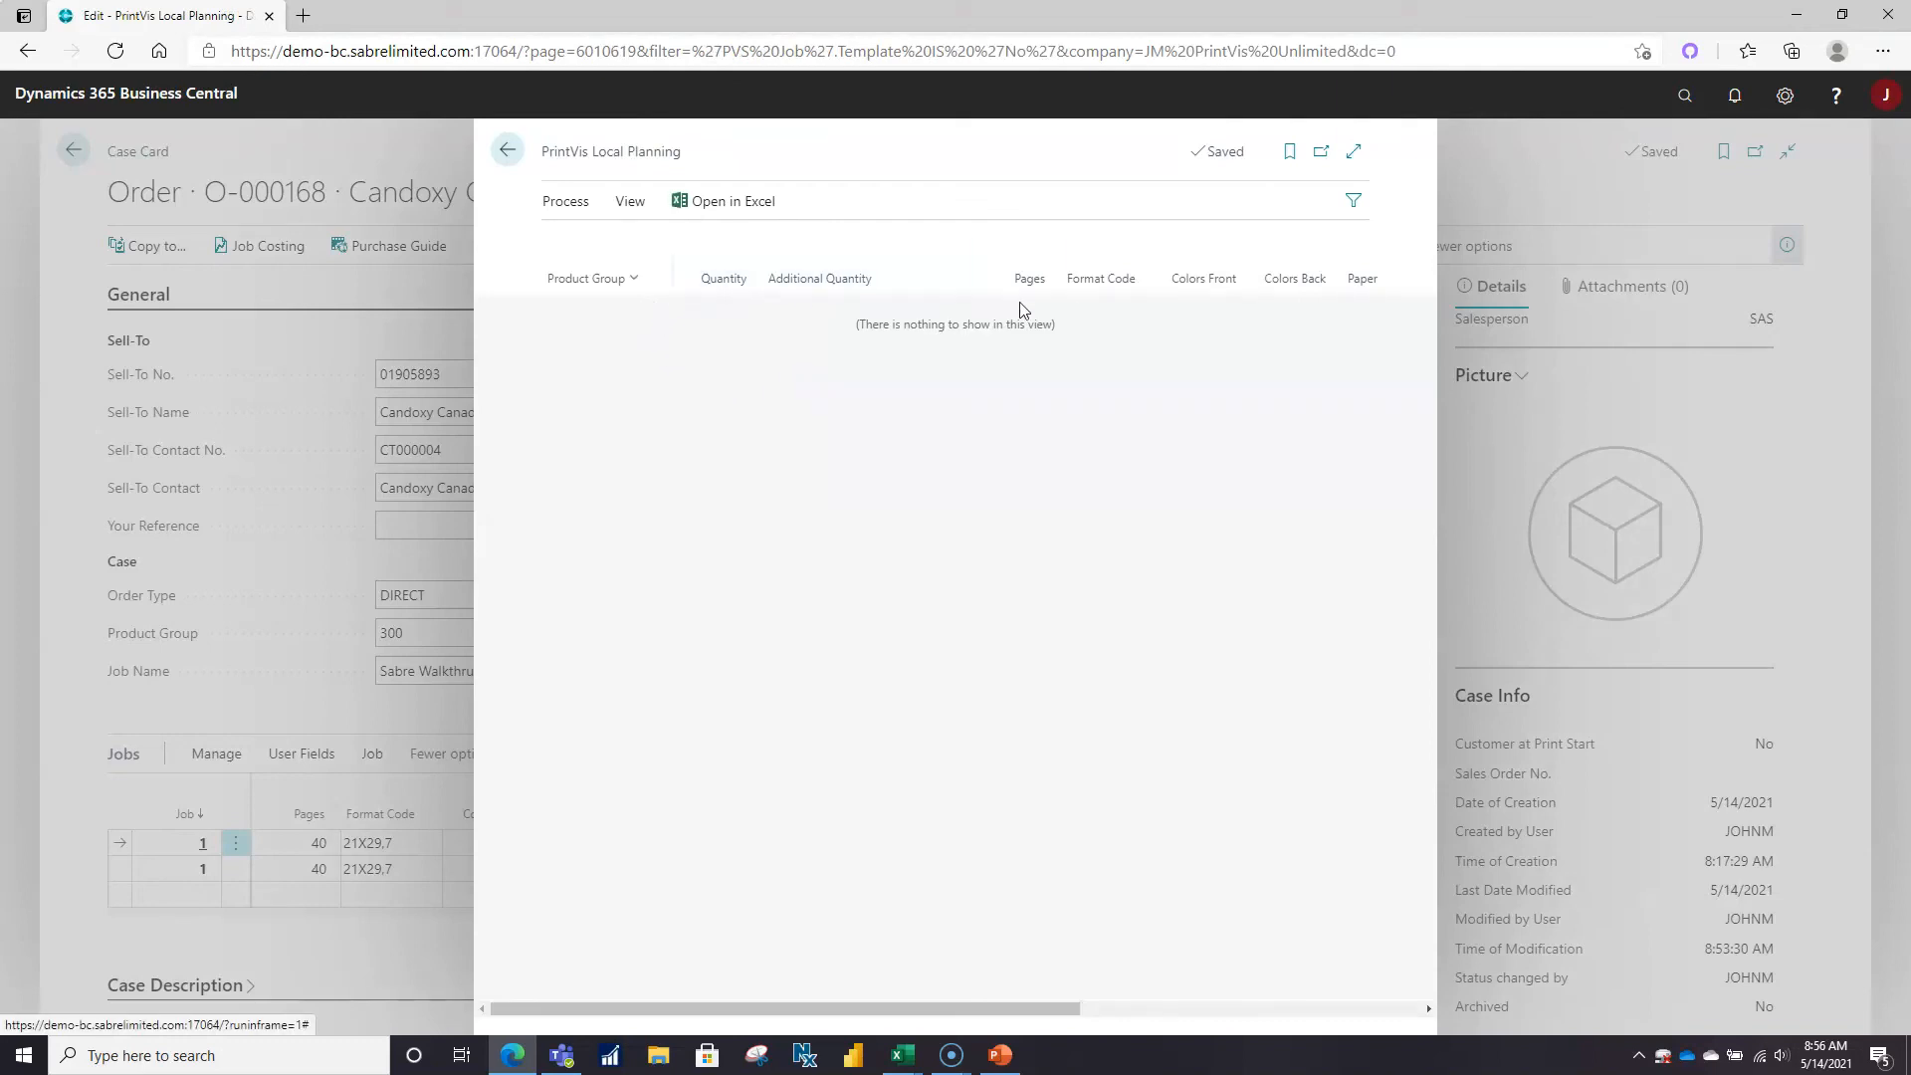
pyautogui.click(510, 157)
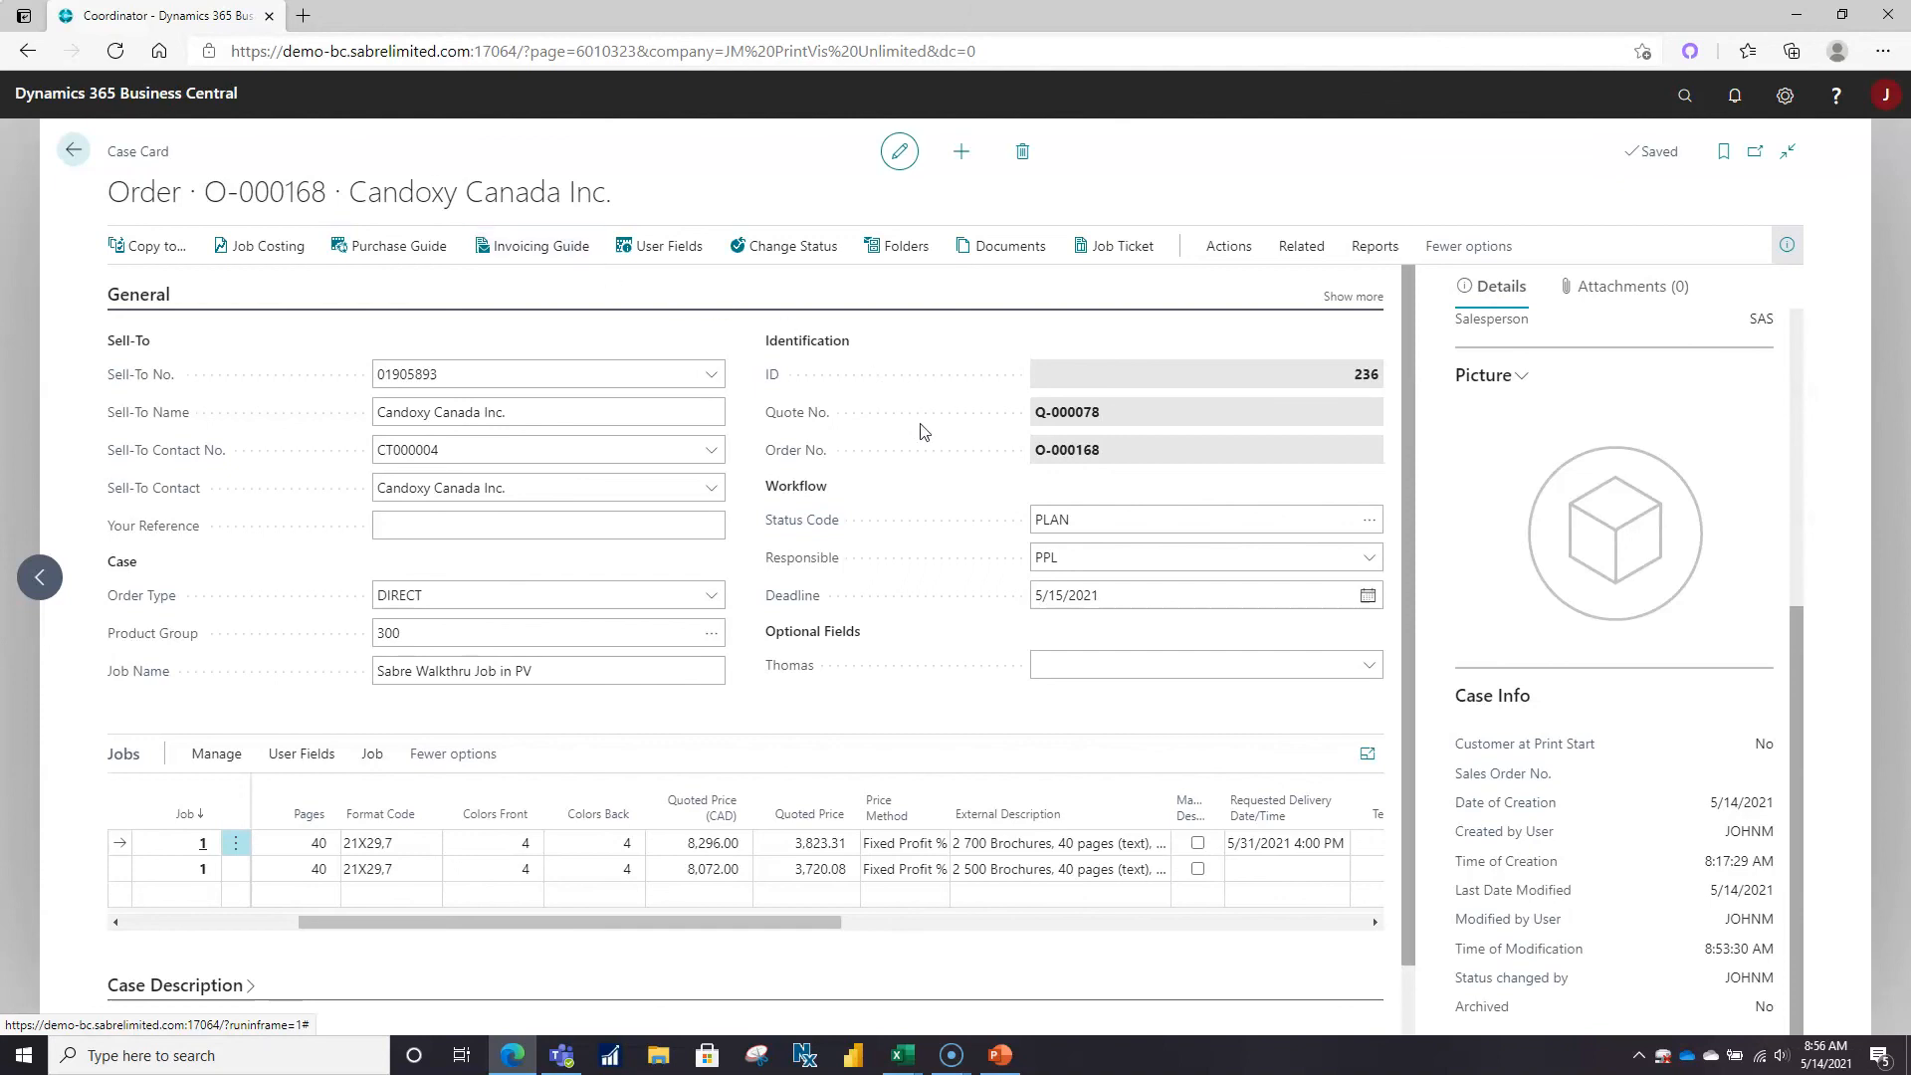
# Look through the PrintVis status codes that follow PLAN and leave the list without choosing one.
pyautogui.click(1369, 525)
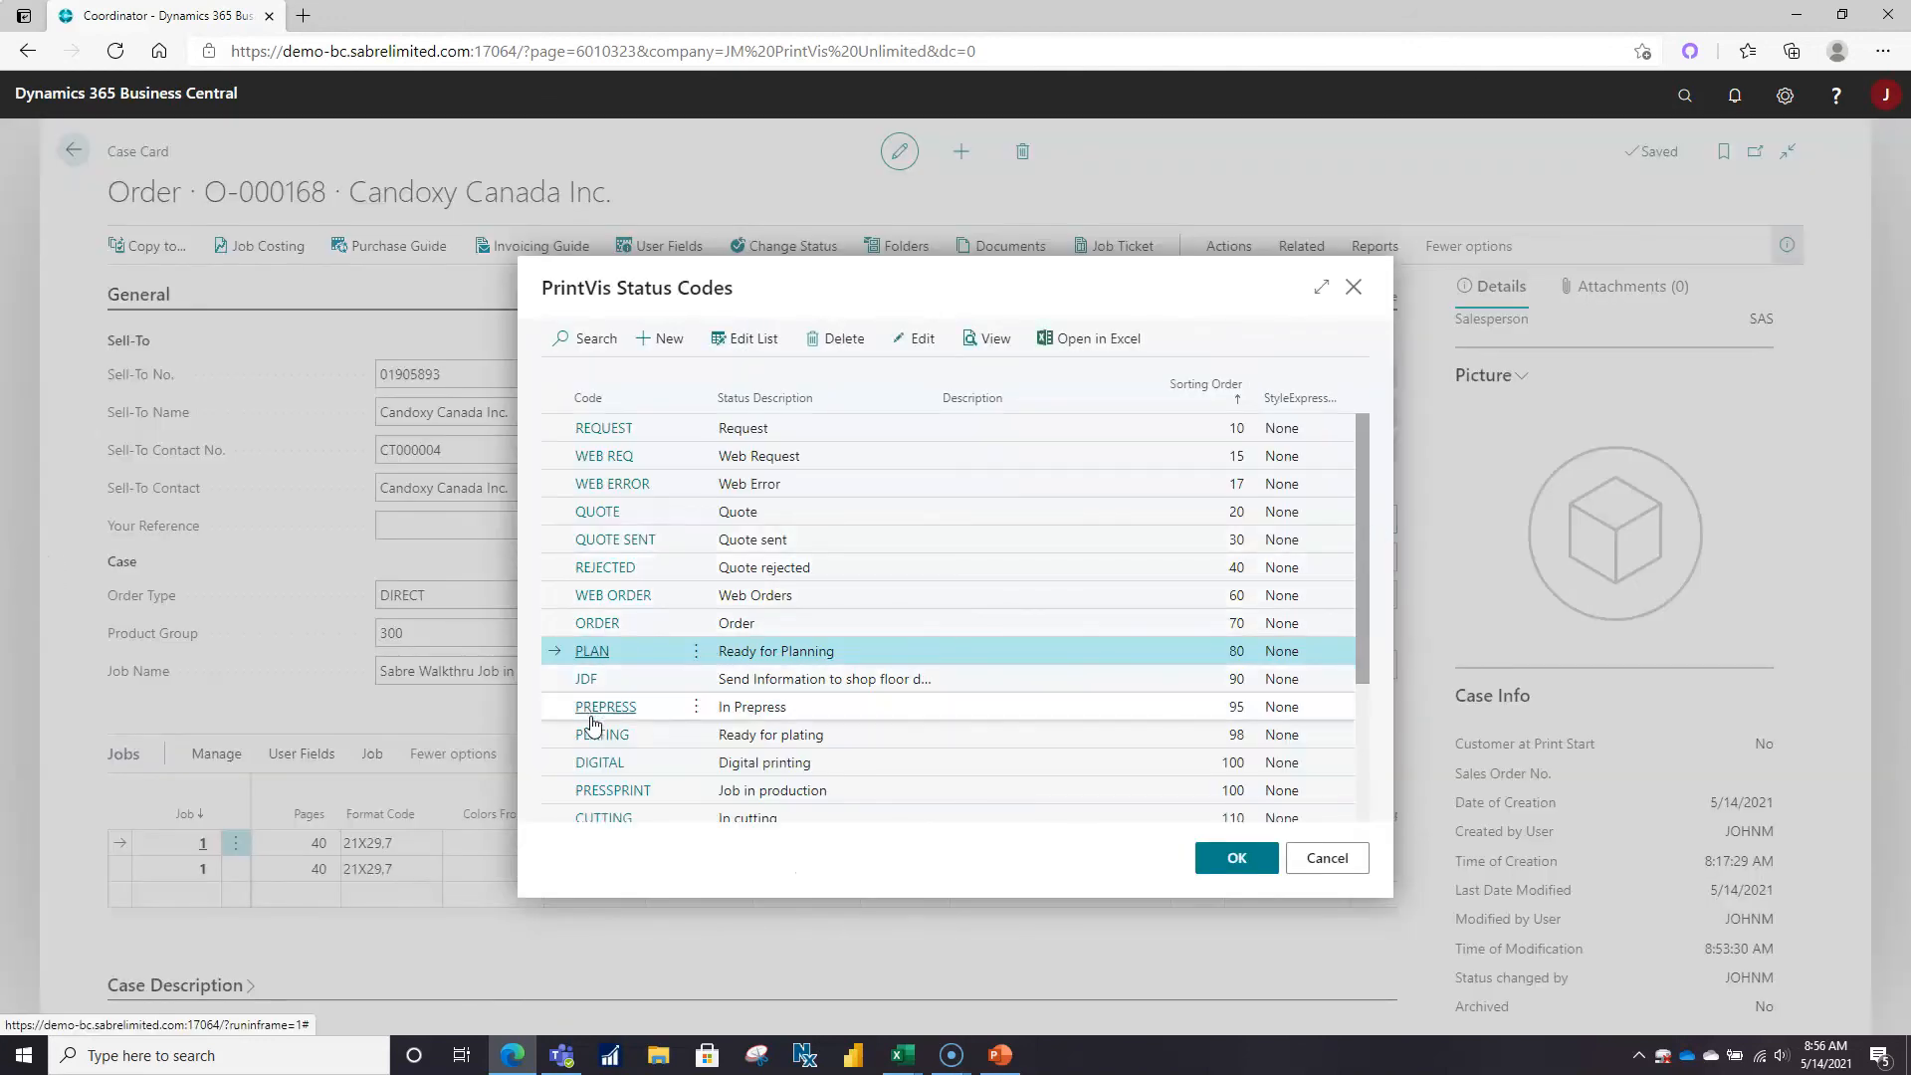
pyautogui.scroll(-1, 614, 791)
pyautogui.scroll(-1, 614, 791)
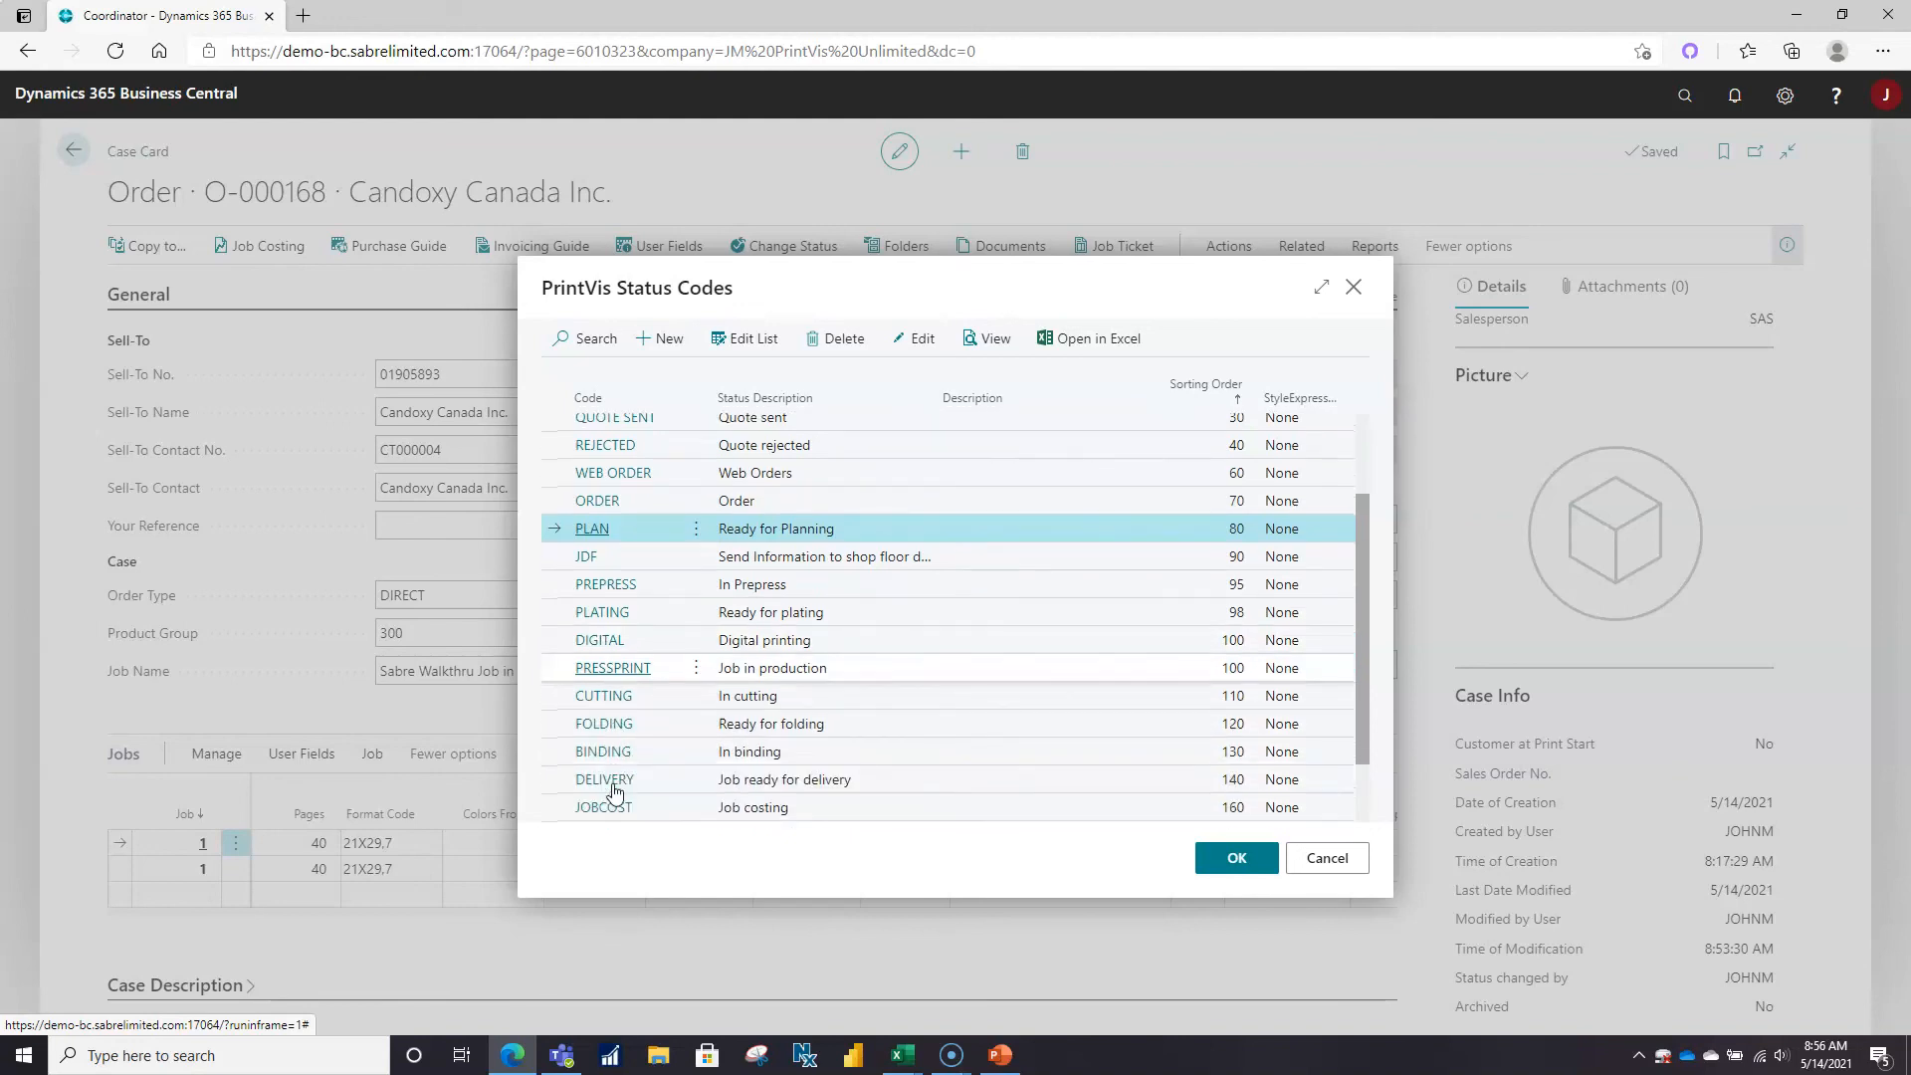
pyautogui.click(1324, 862)
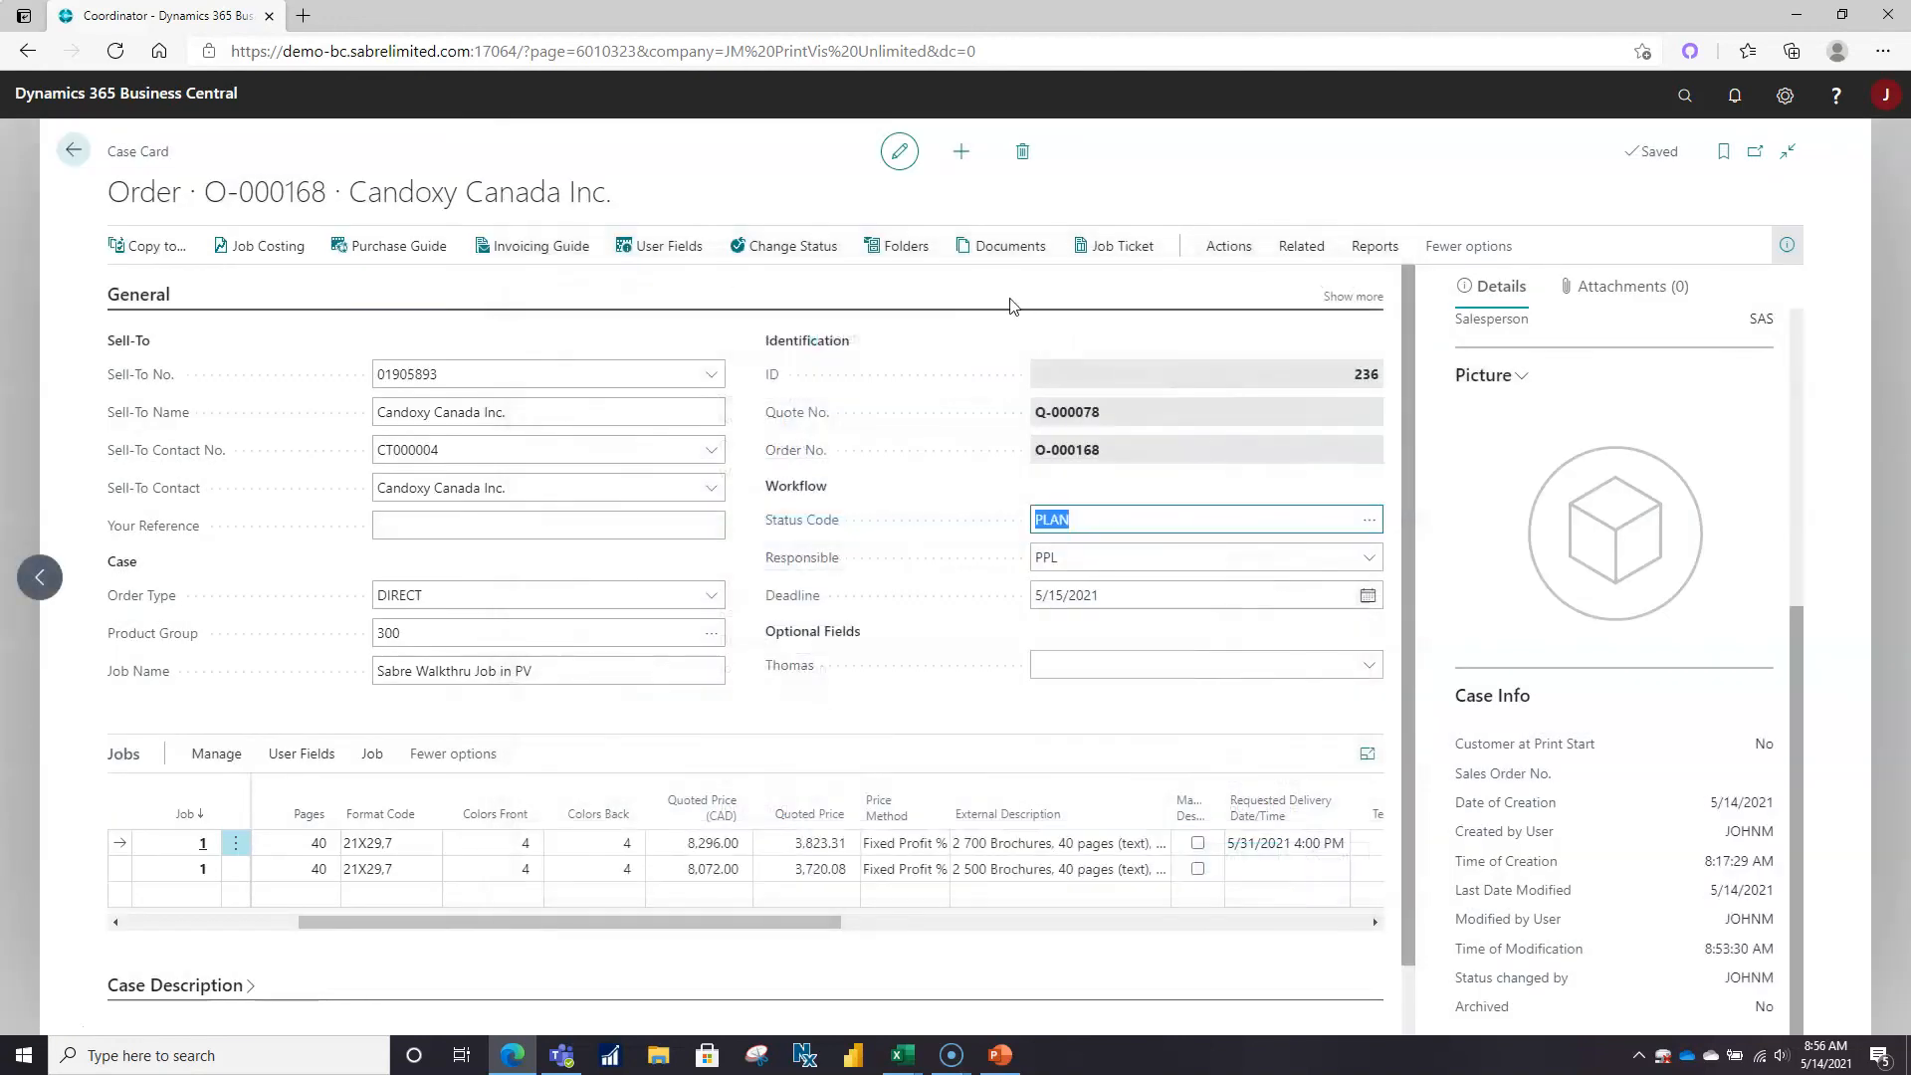
# Run Change Status on the case and accept PLAN, and decline the repeated change to PLAN.
pyautogui.click(787, 245)
pyautogui.click(1040, 621)
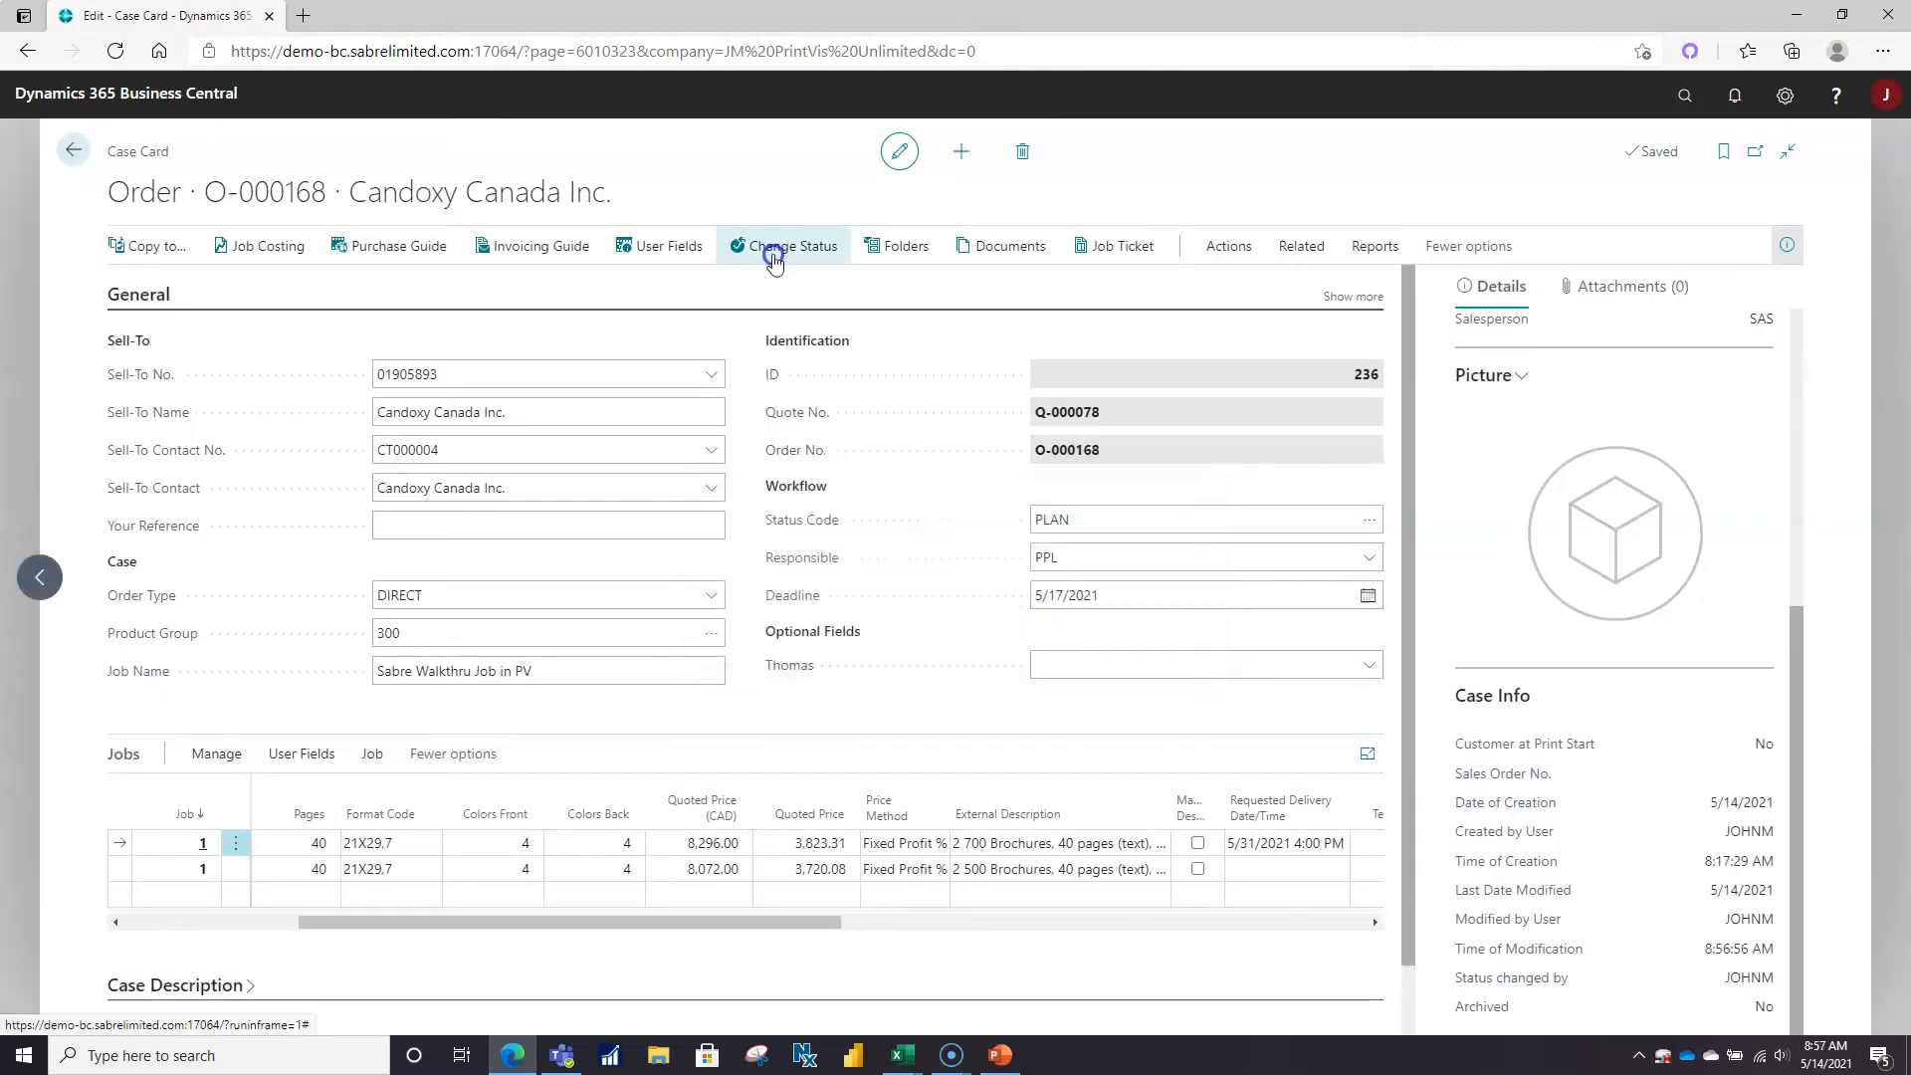
pyautogui.click(769, 247)
pyautogui.click(1140, 631)
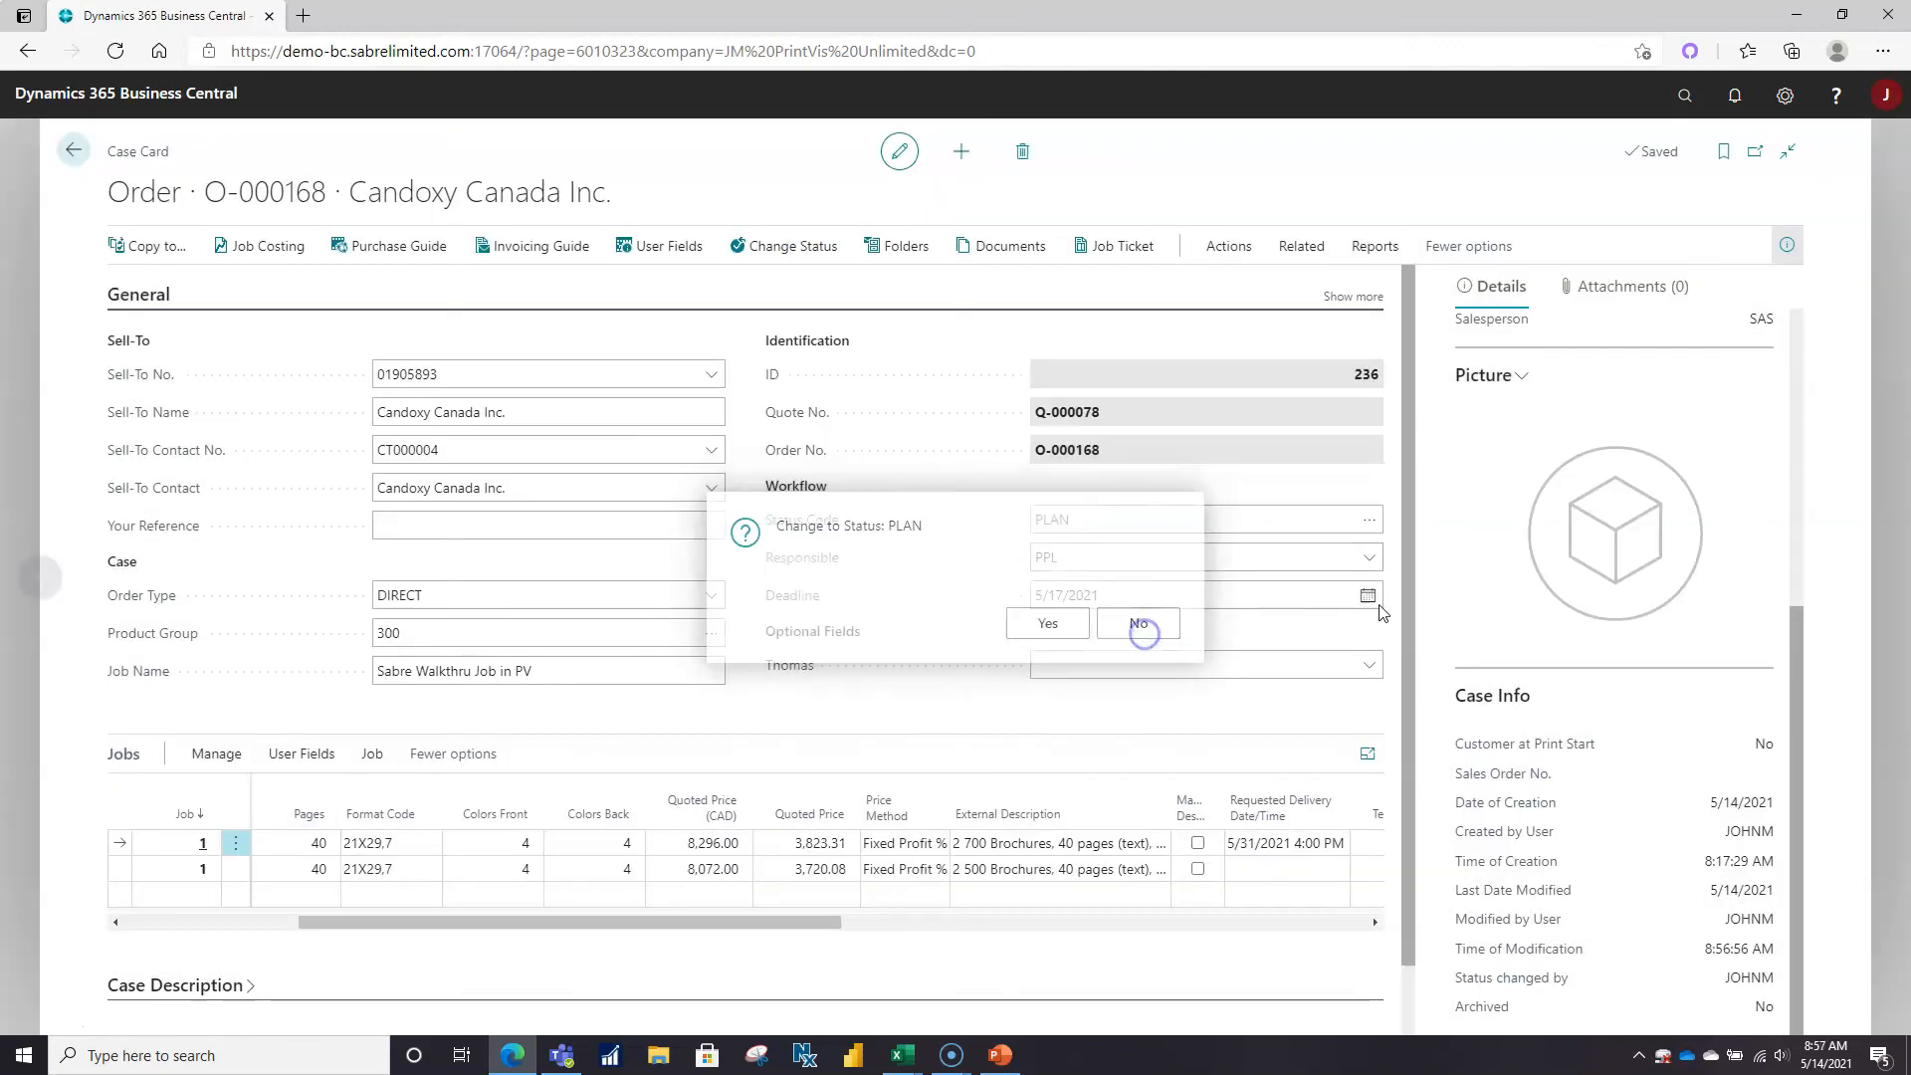
# Set the case's status code to INVOICE from the PrintVis status codes.
pyautogui.click(1370, 557)
pyautogui.click(1369, 520)
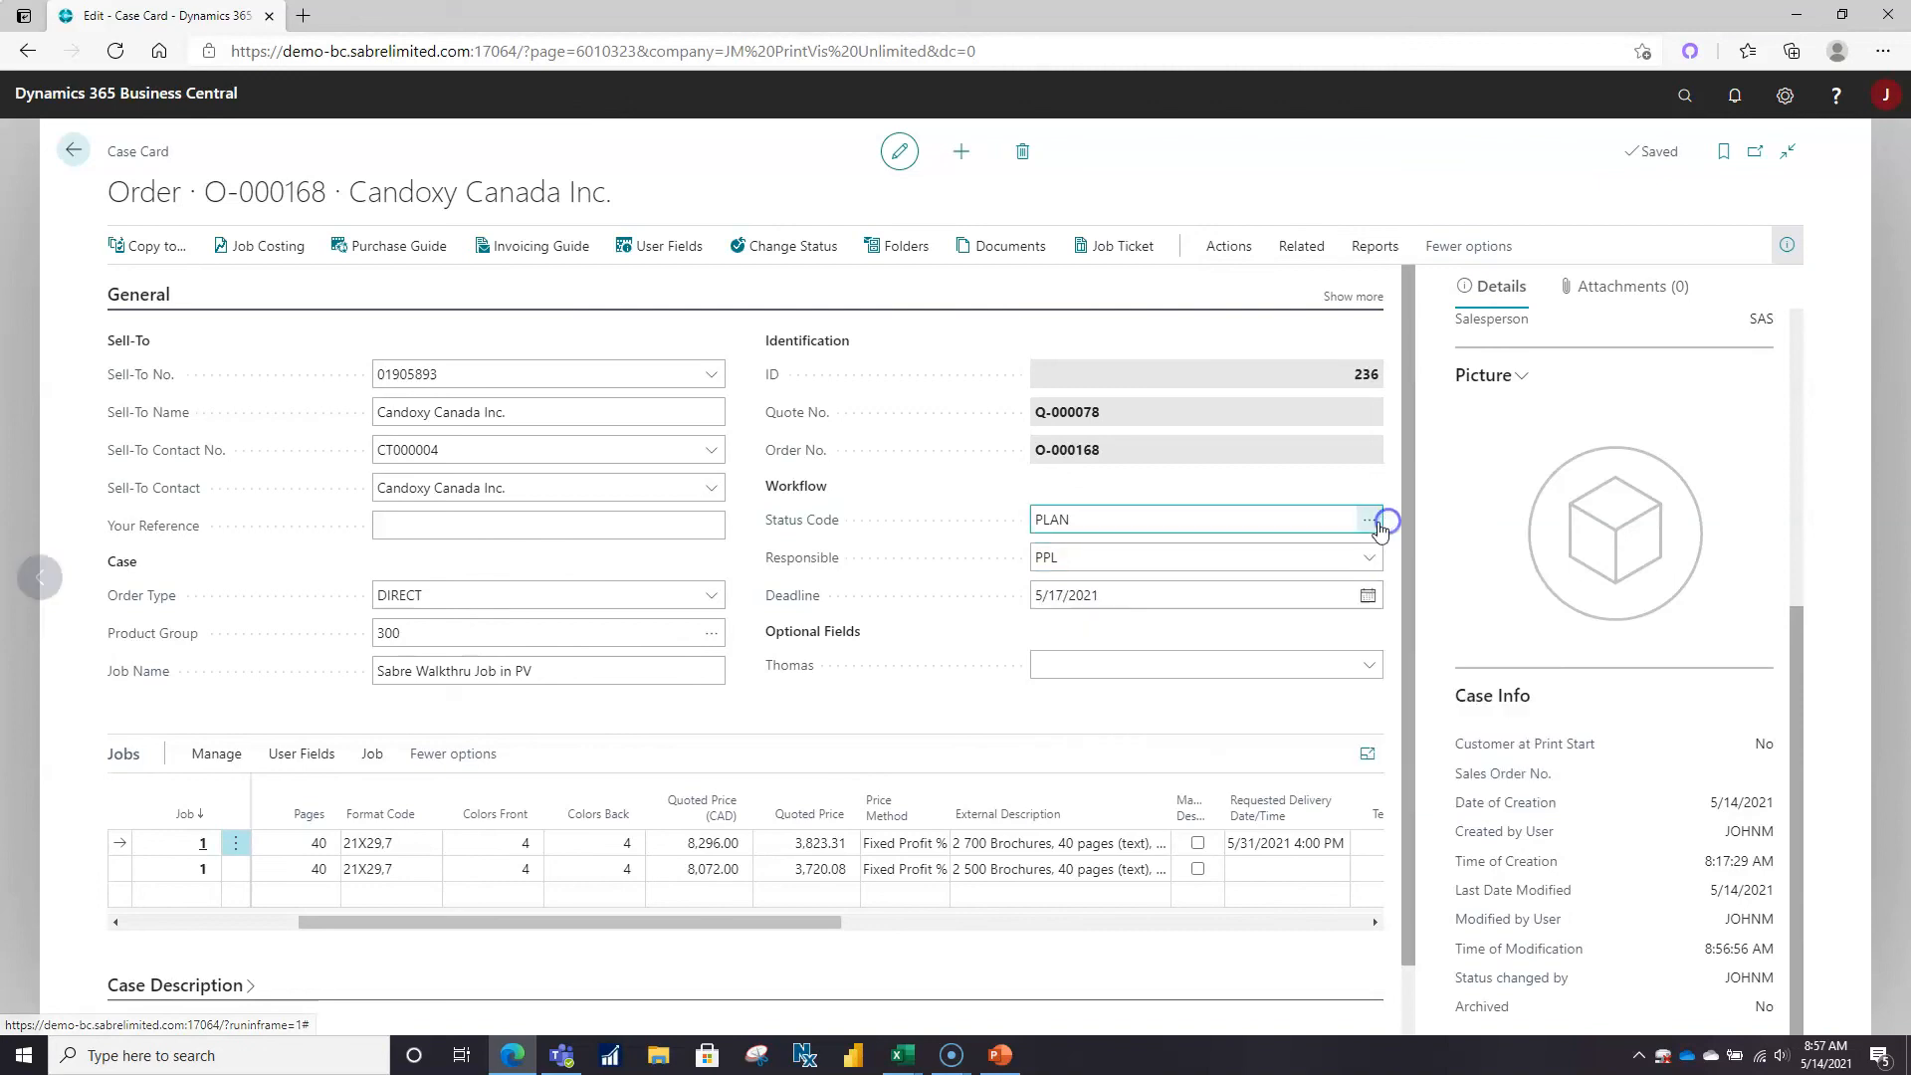
pyautogui.scroll(-3, 1294, 567)
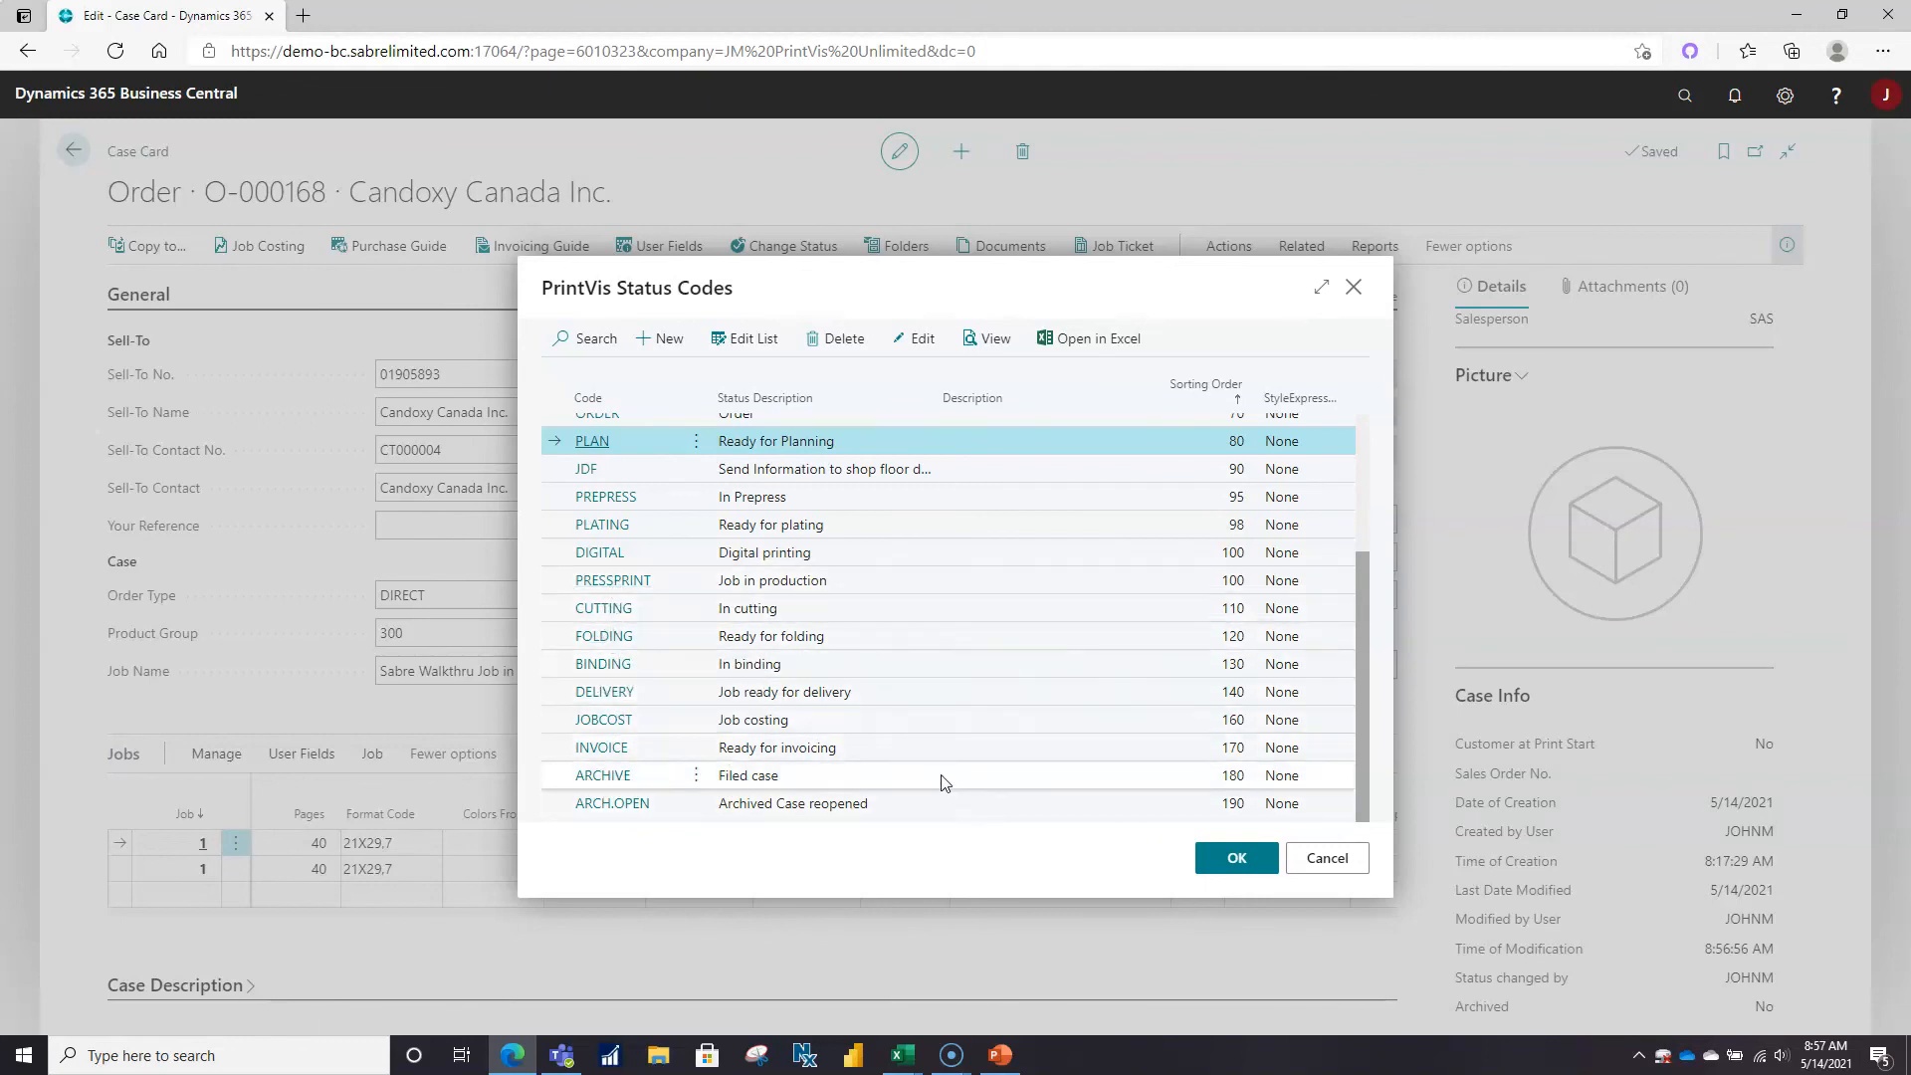
pyautogui.click(609, 747)
pyautogui.click(1252, 856)
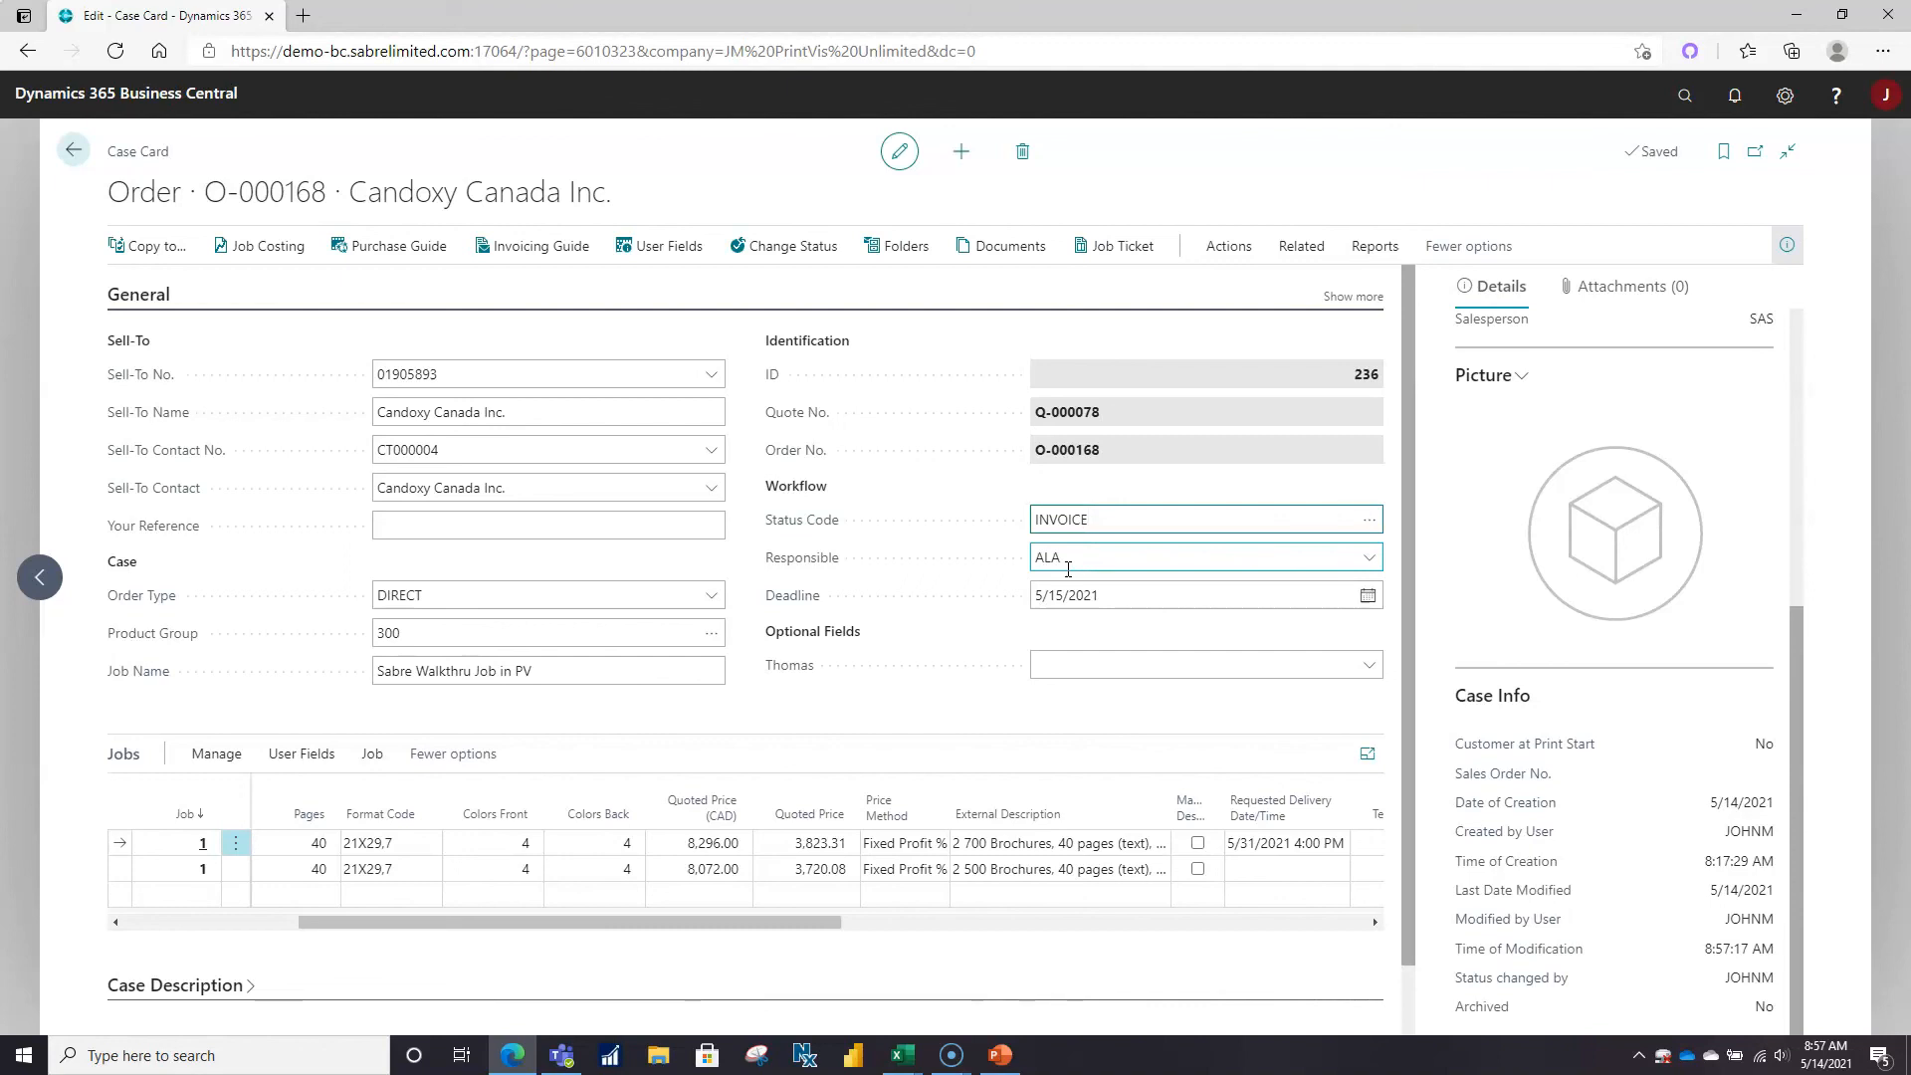
# Create a new sales invoice for the order through the Invoicing Guide and try to post and send it as Email (PDF).
pyautogui.click(548, 250)
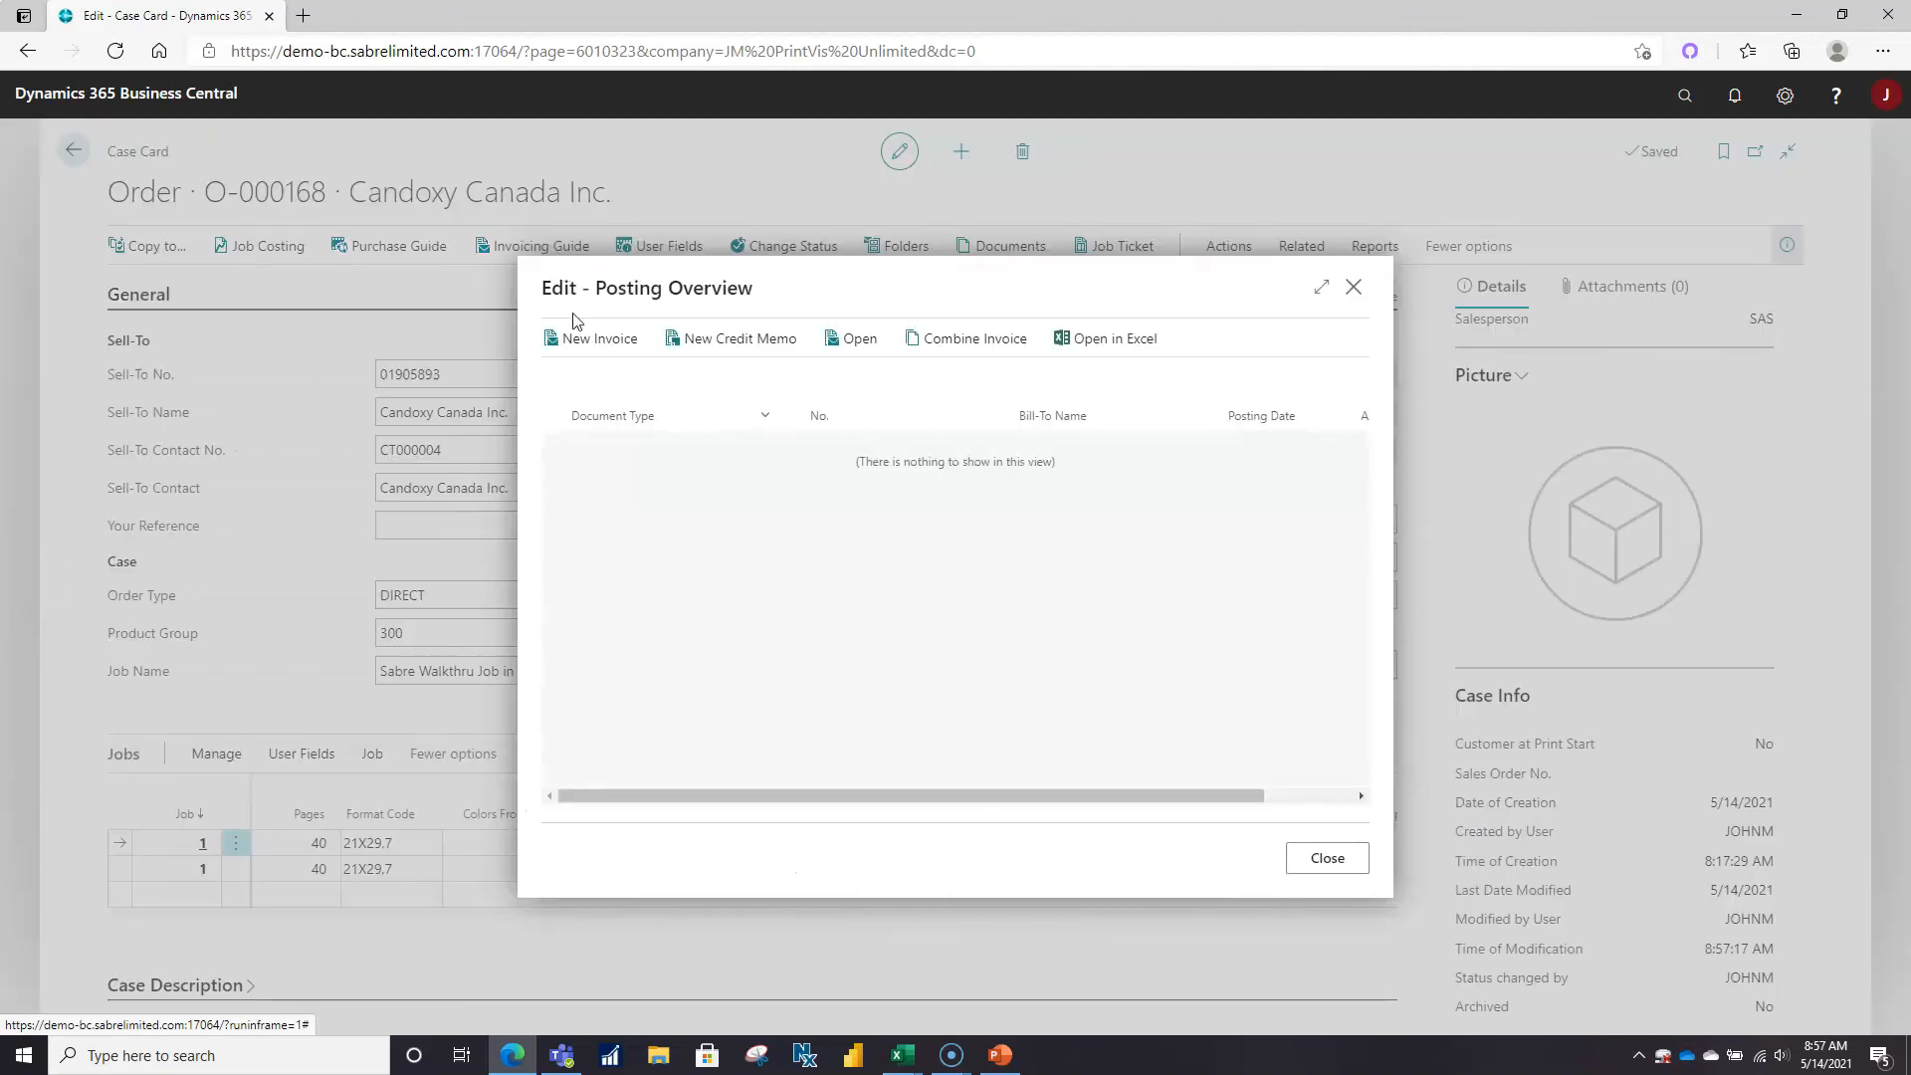
pyautogui.click(584, 339)
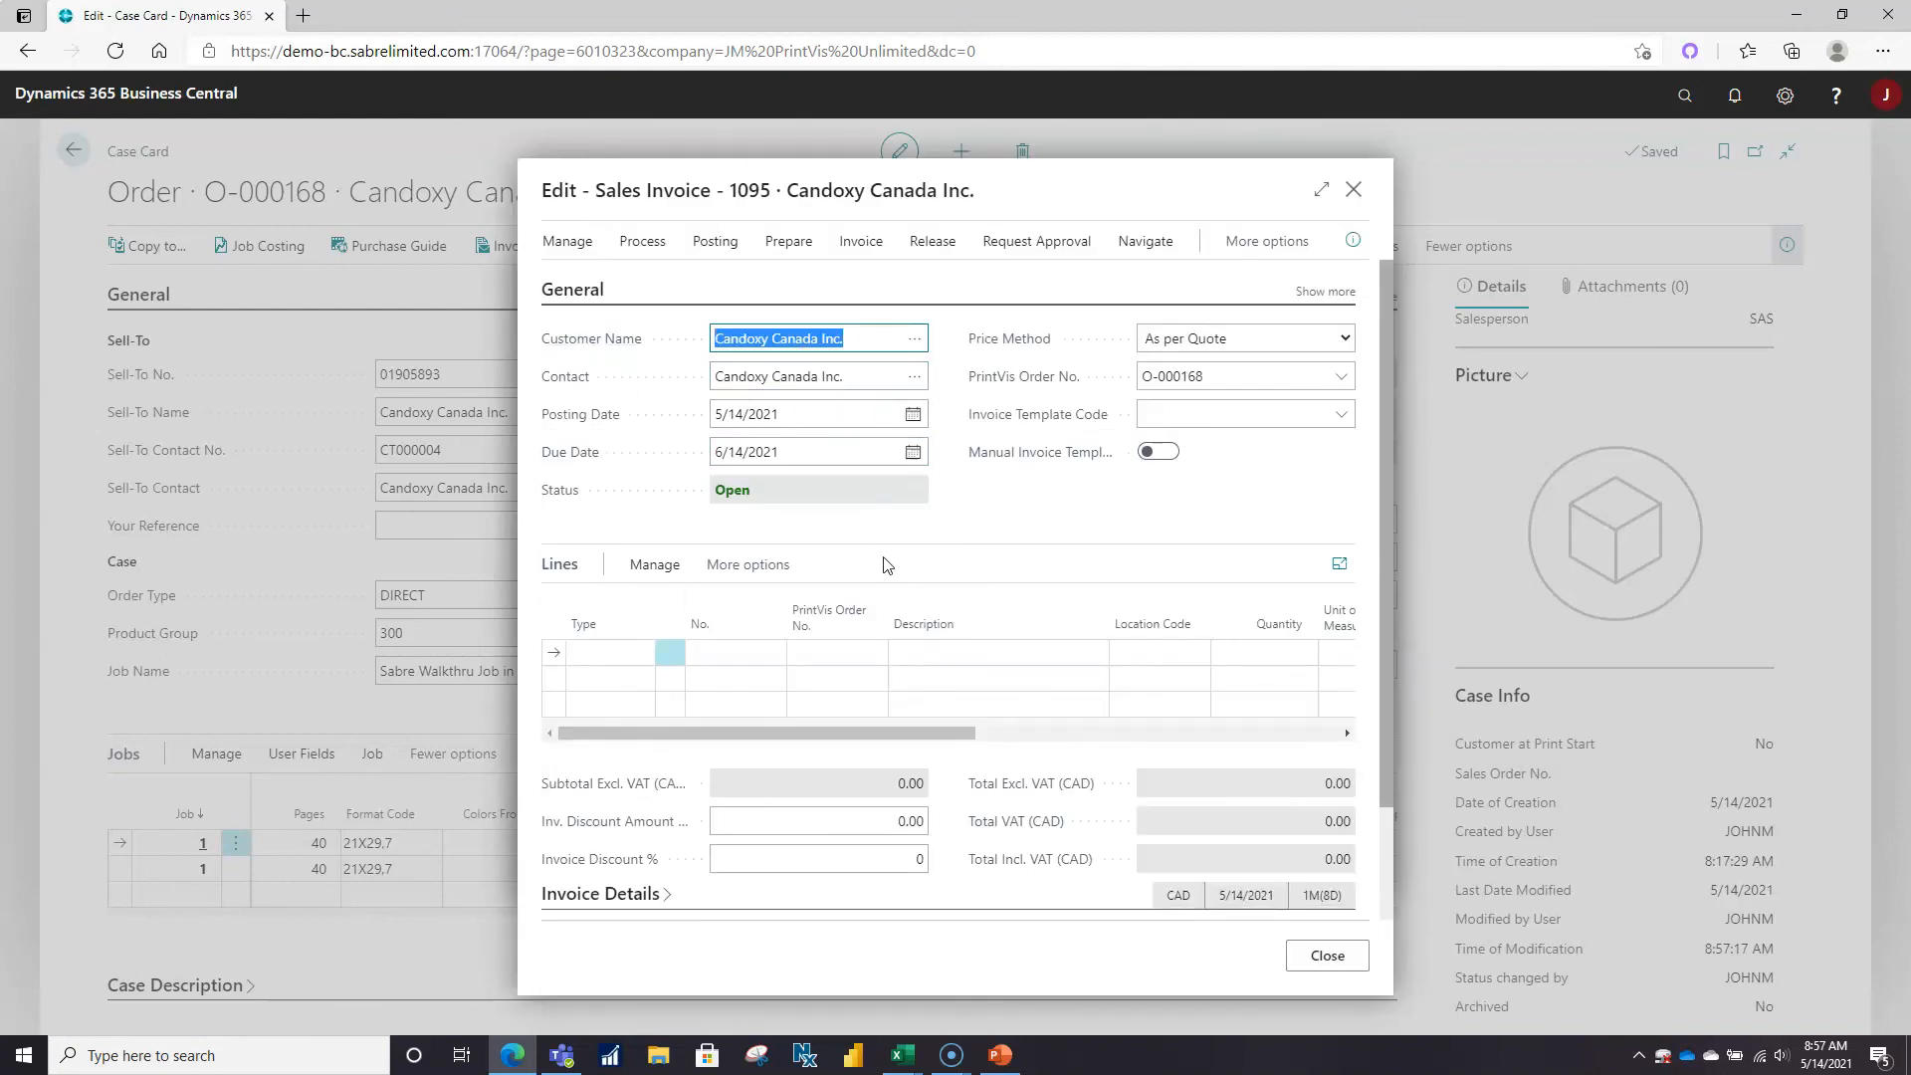
pyautogui.click(717, 245)
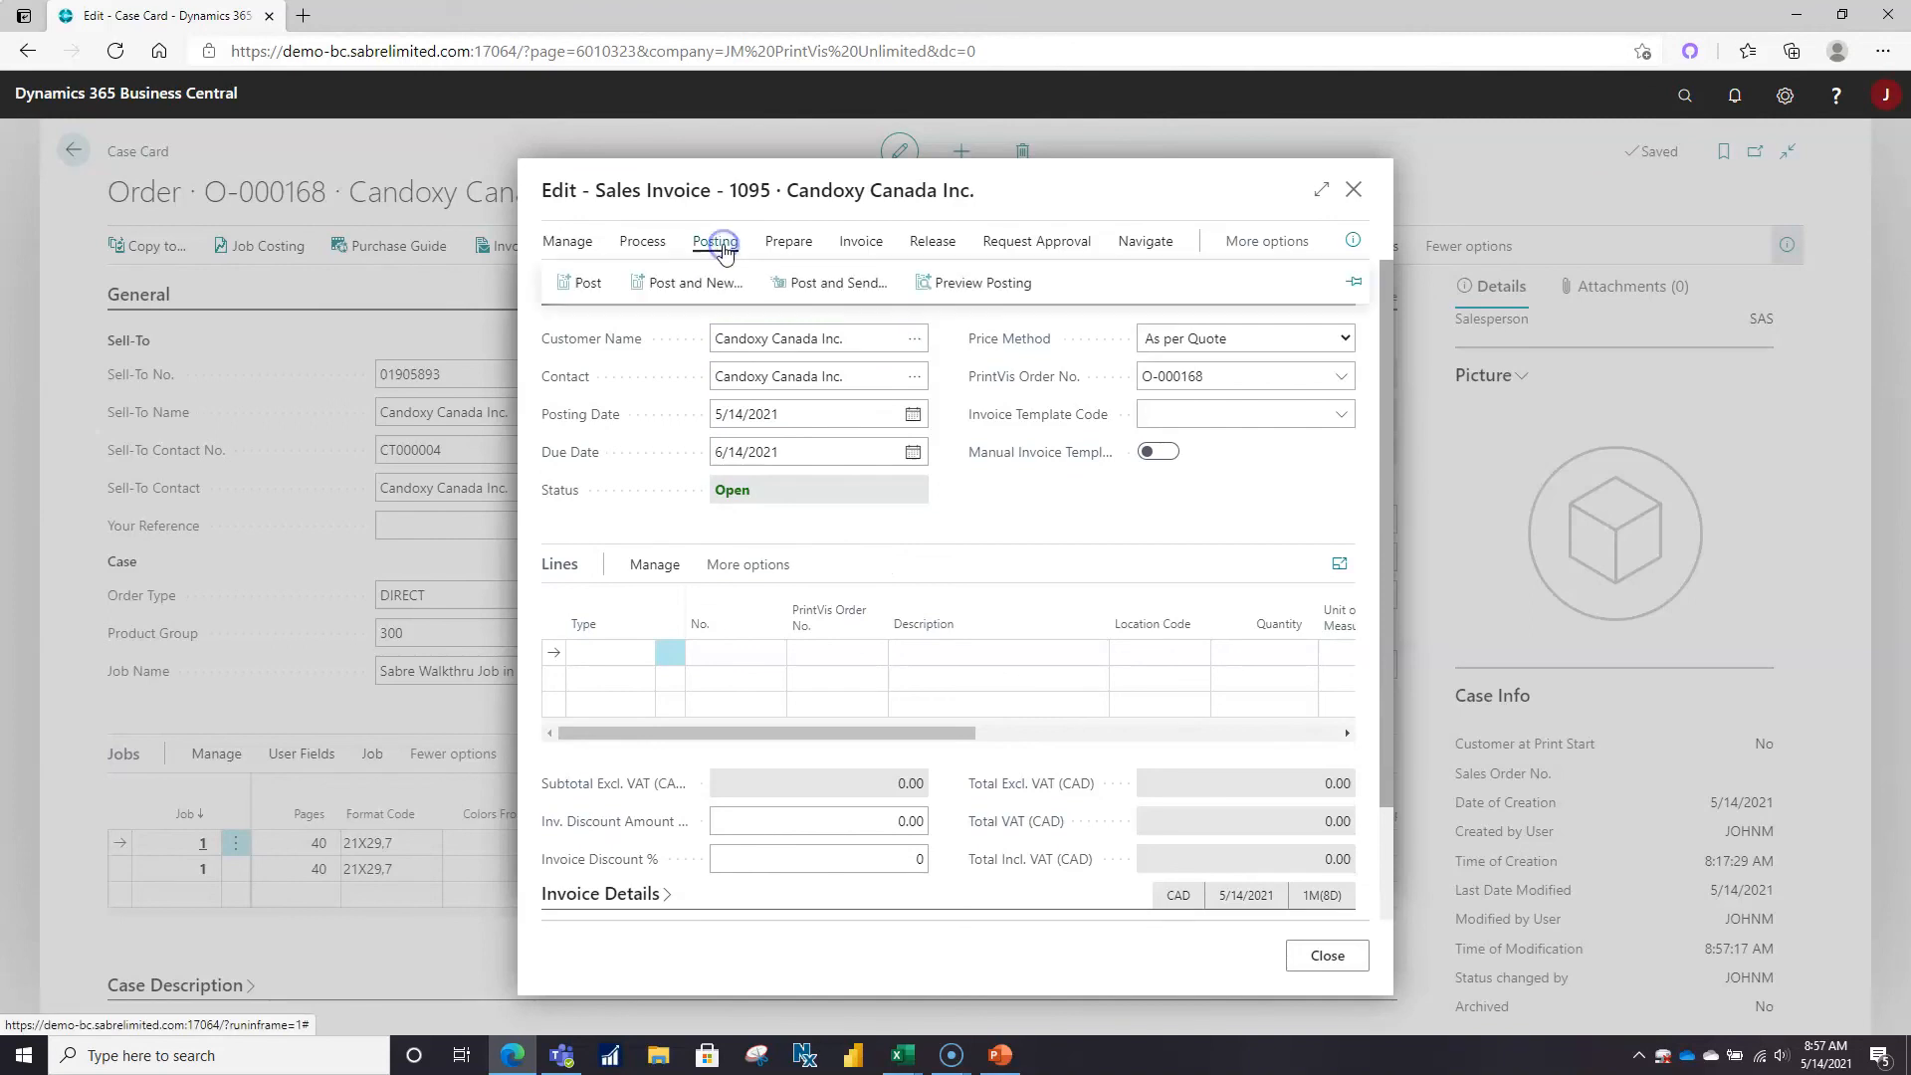
pyautogui.click(839, 283)
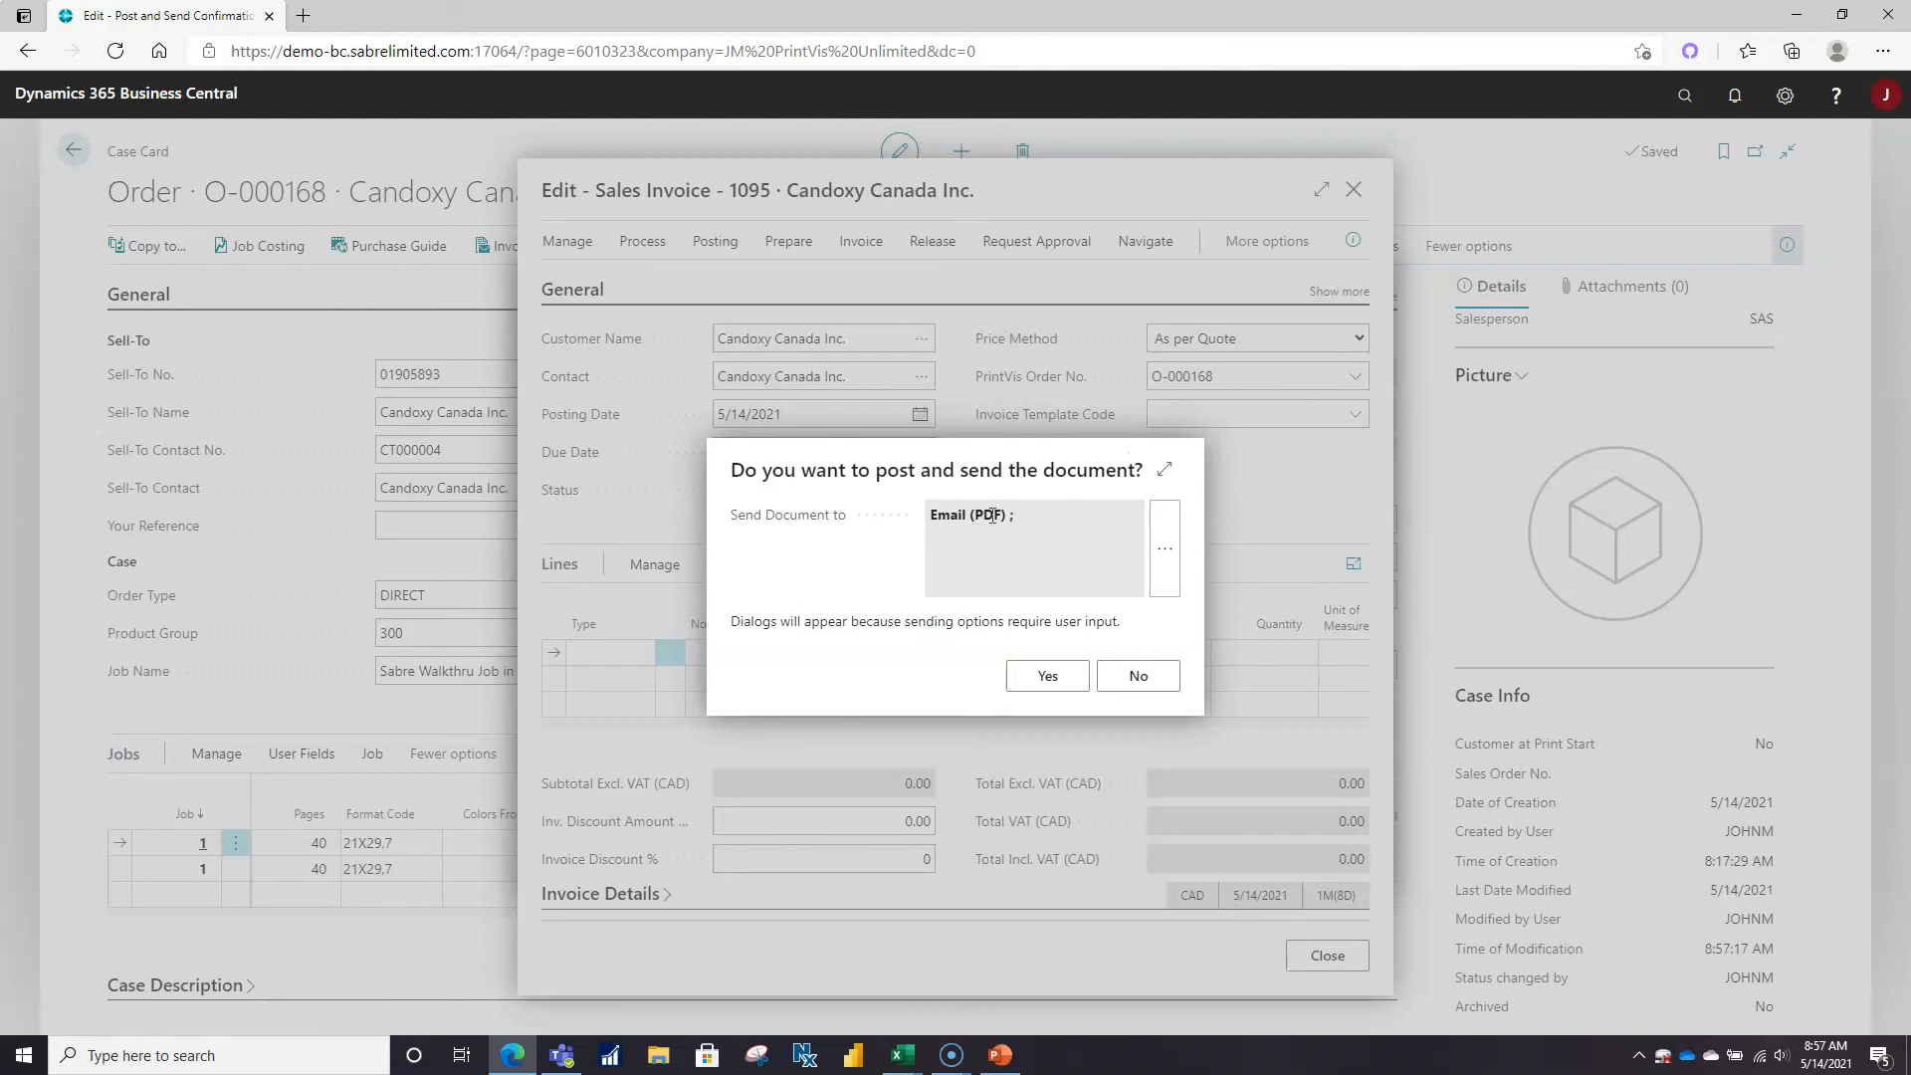
pyautogui.click(1075, 687)
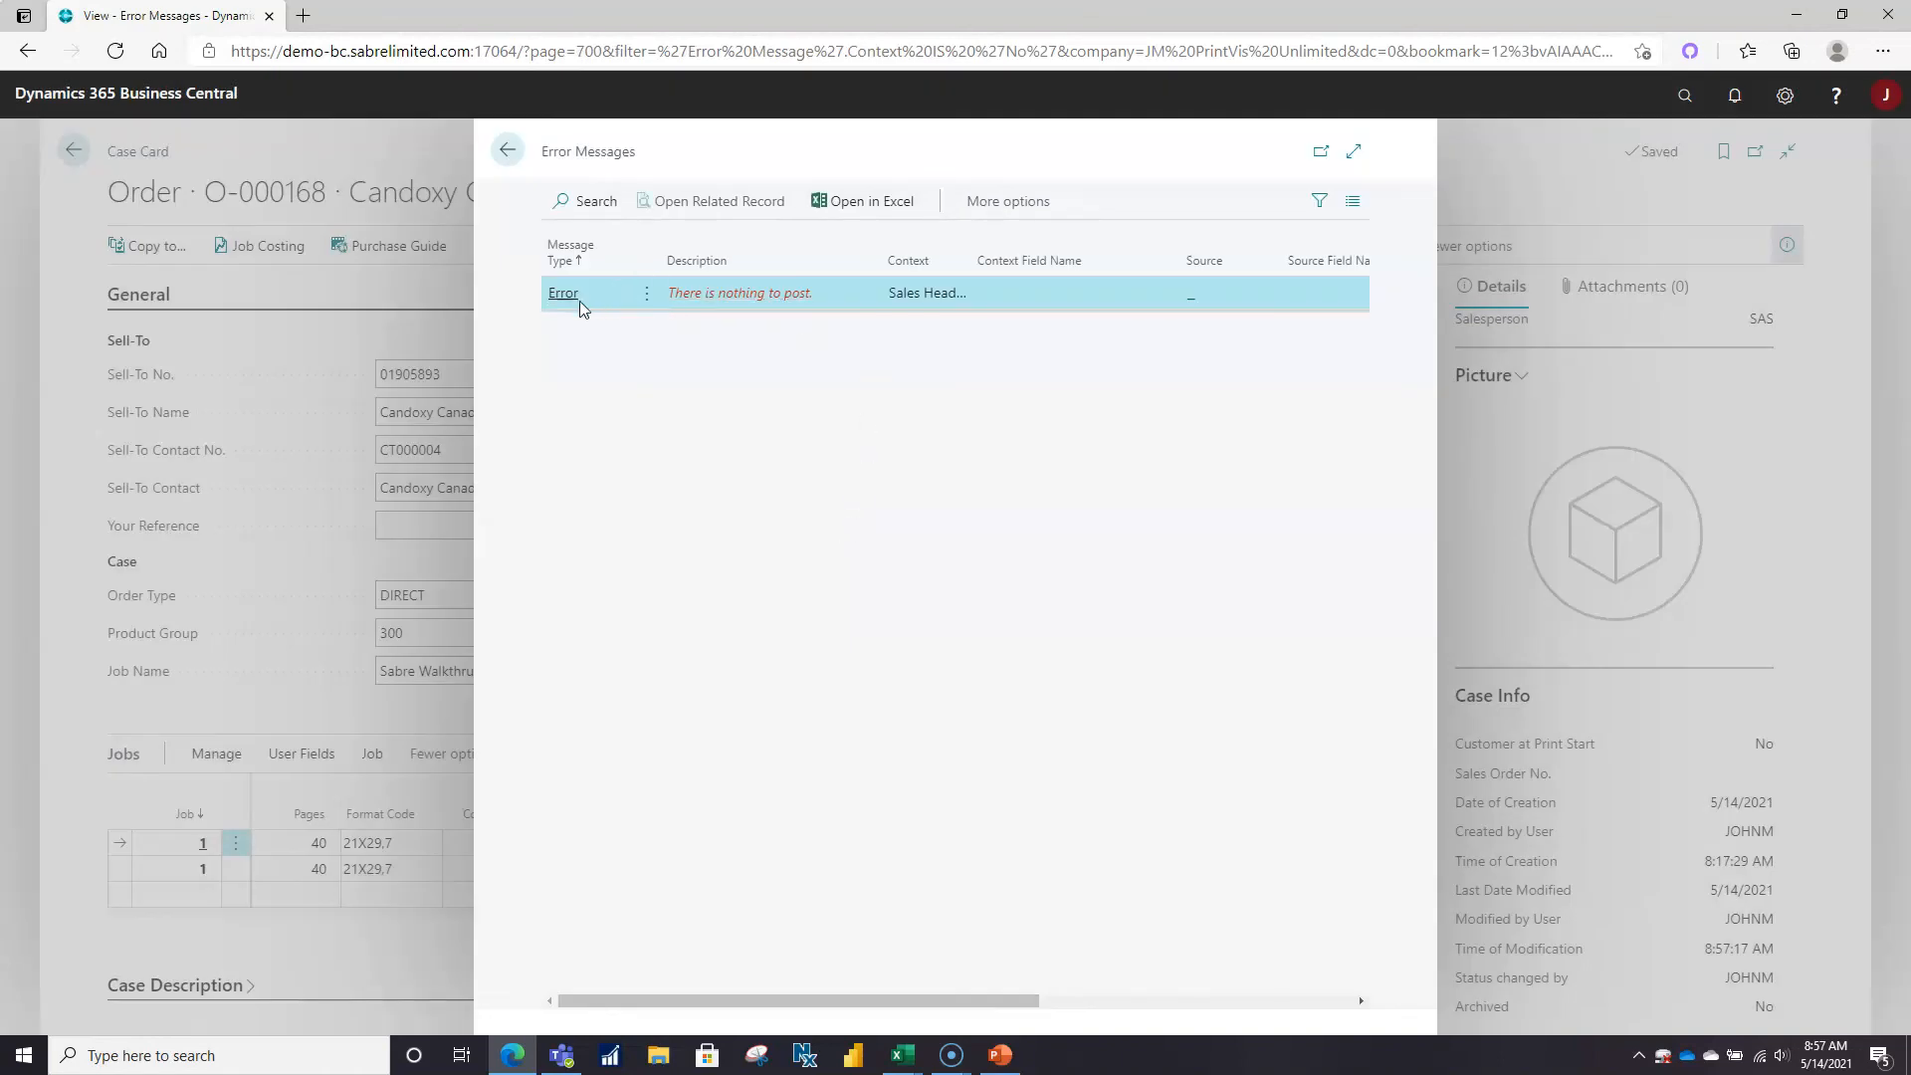
pyautogui.click(514, 165)
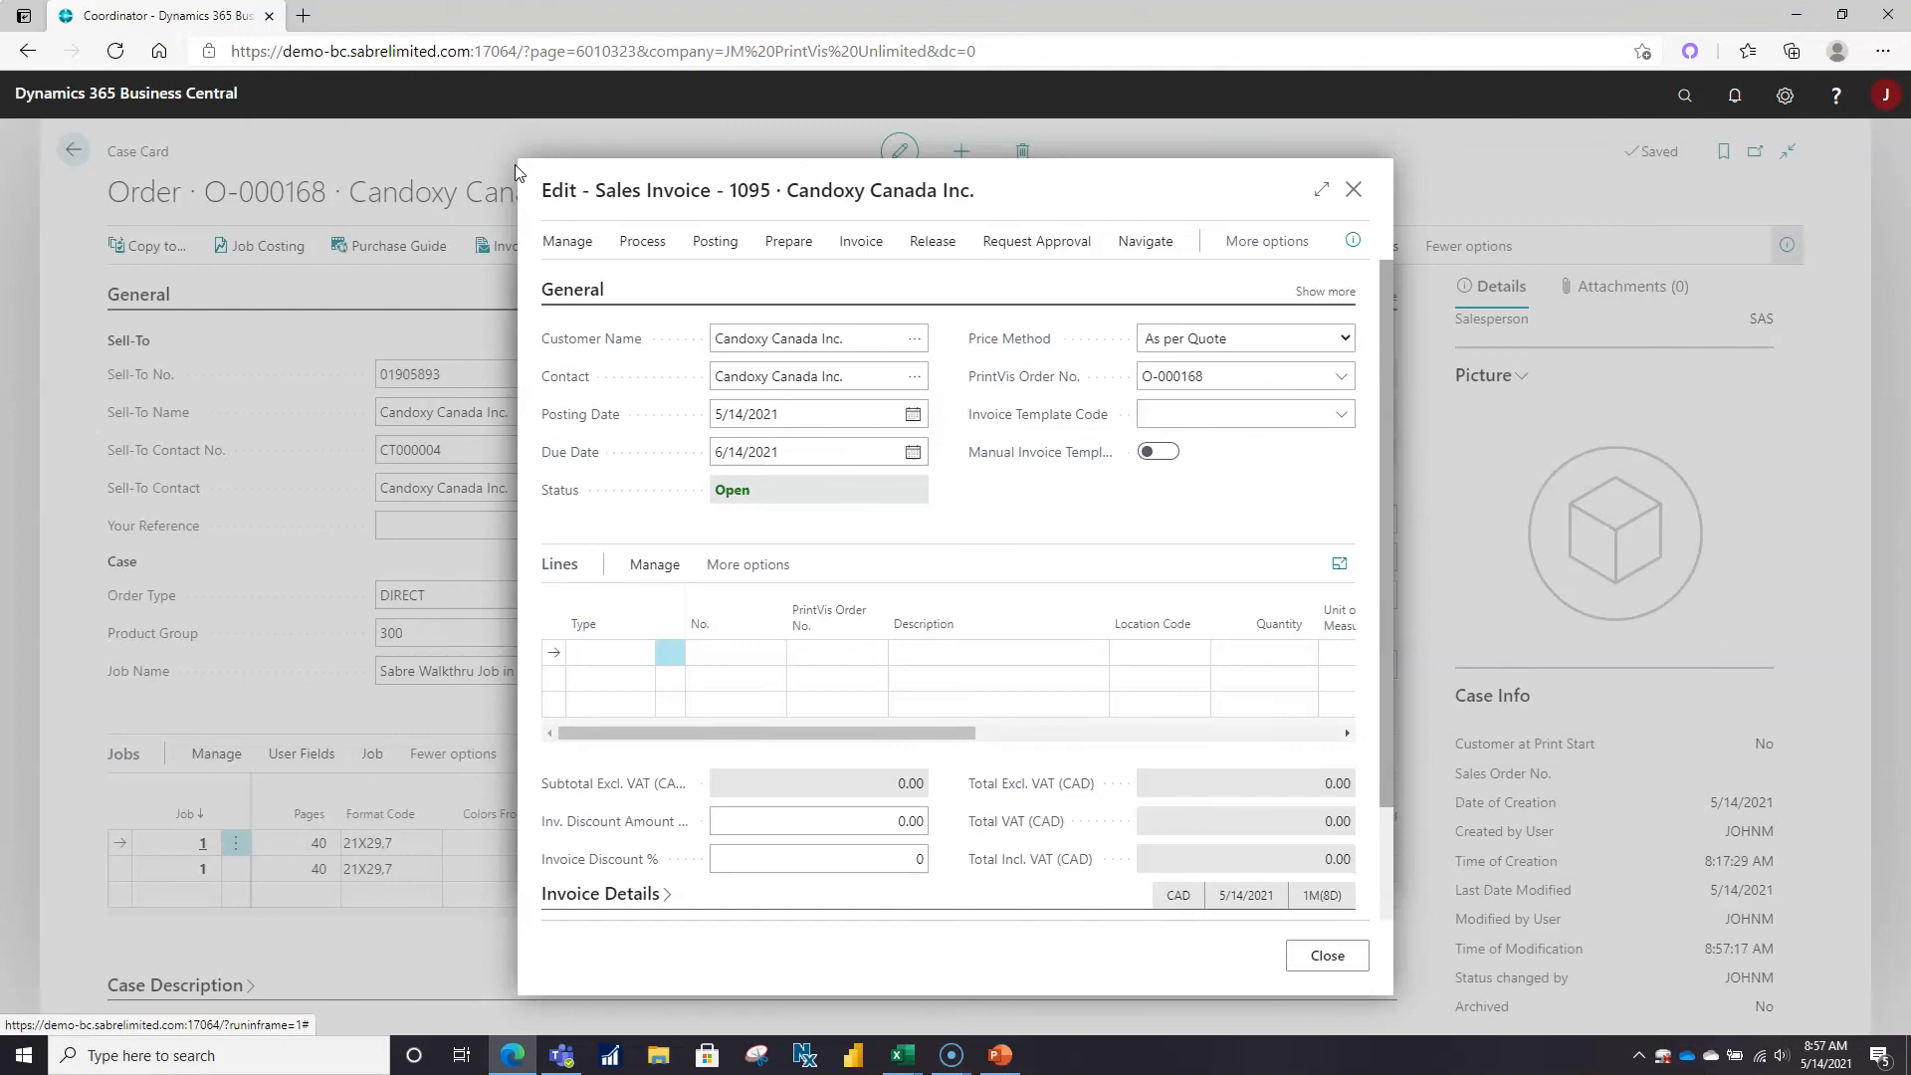
# Close the sales invoice, posting overview and case card, and return to the Case Management home page.
pyautogui.click(1352, 191)
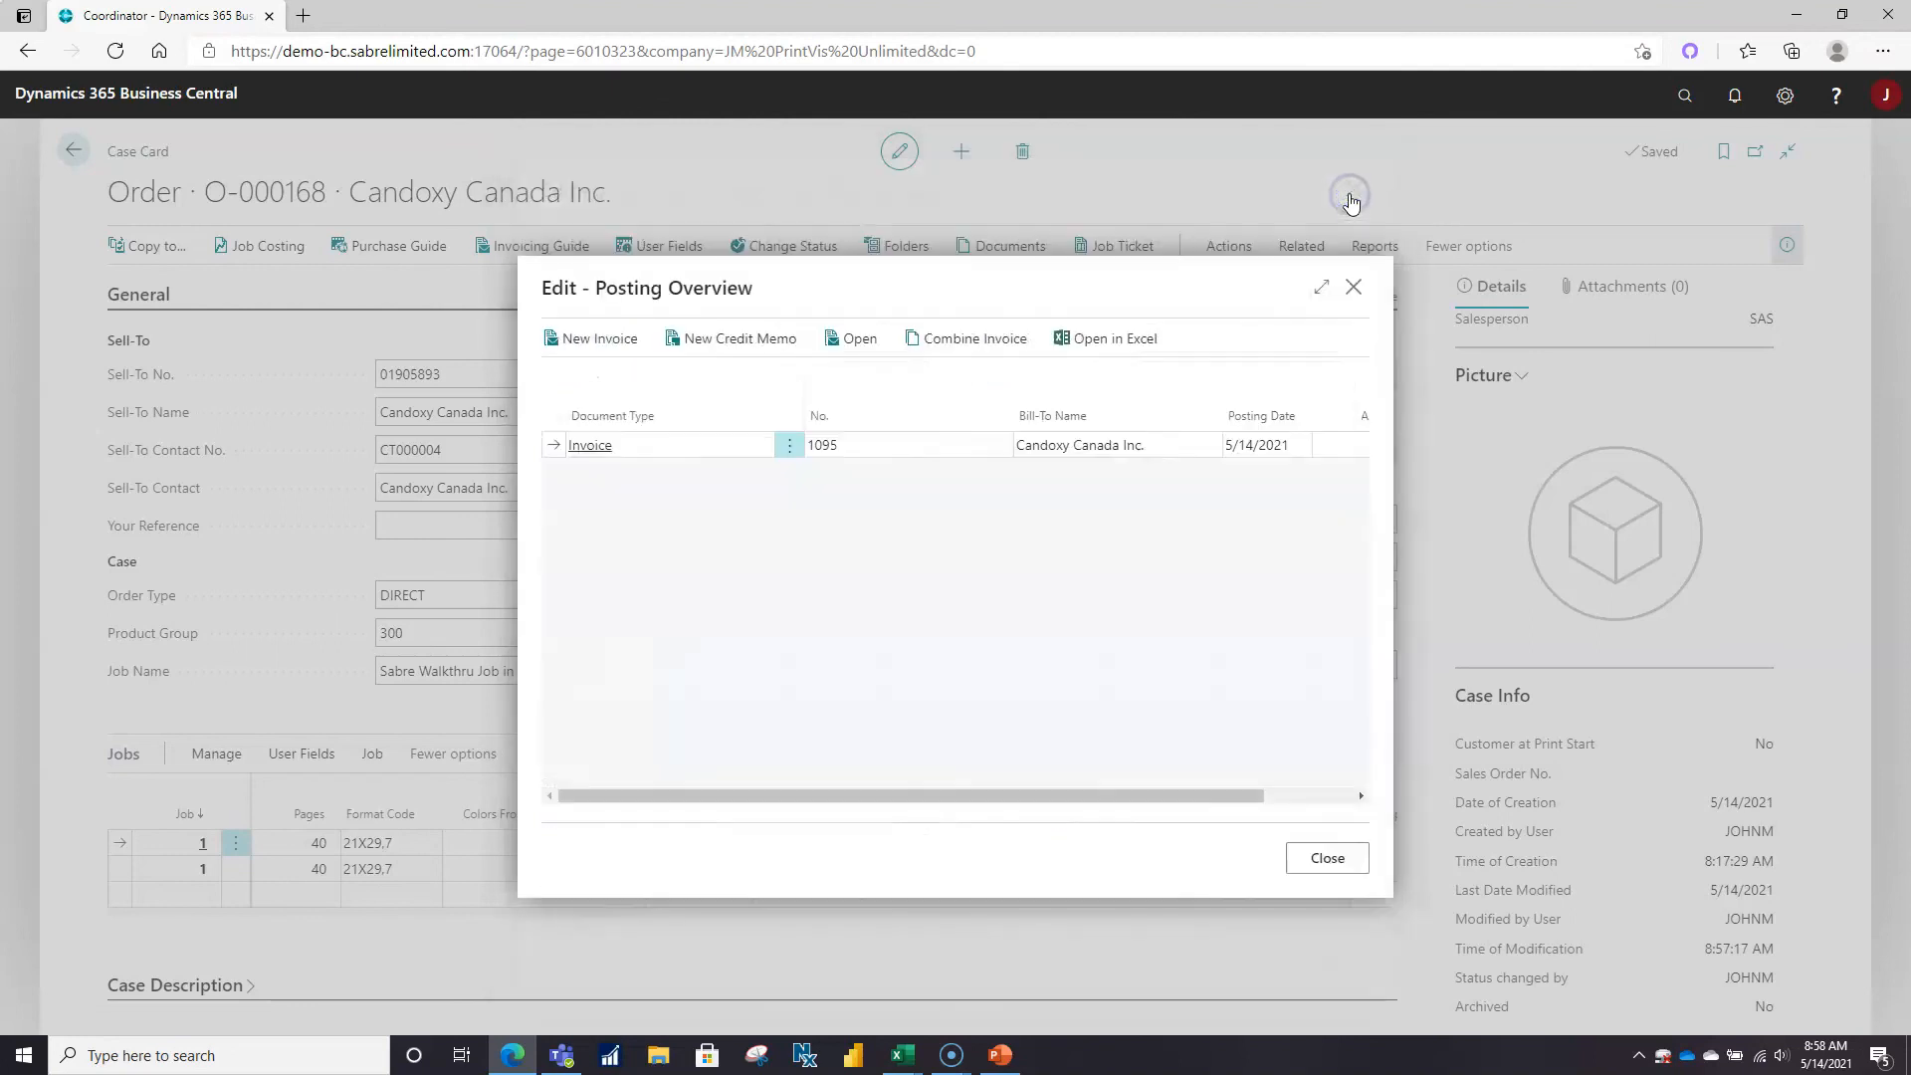
pyautogui.click(1355, 286)
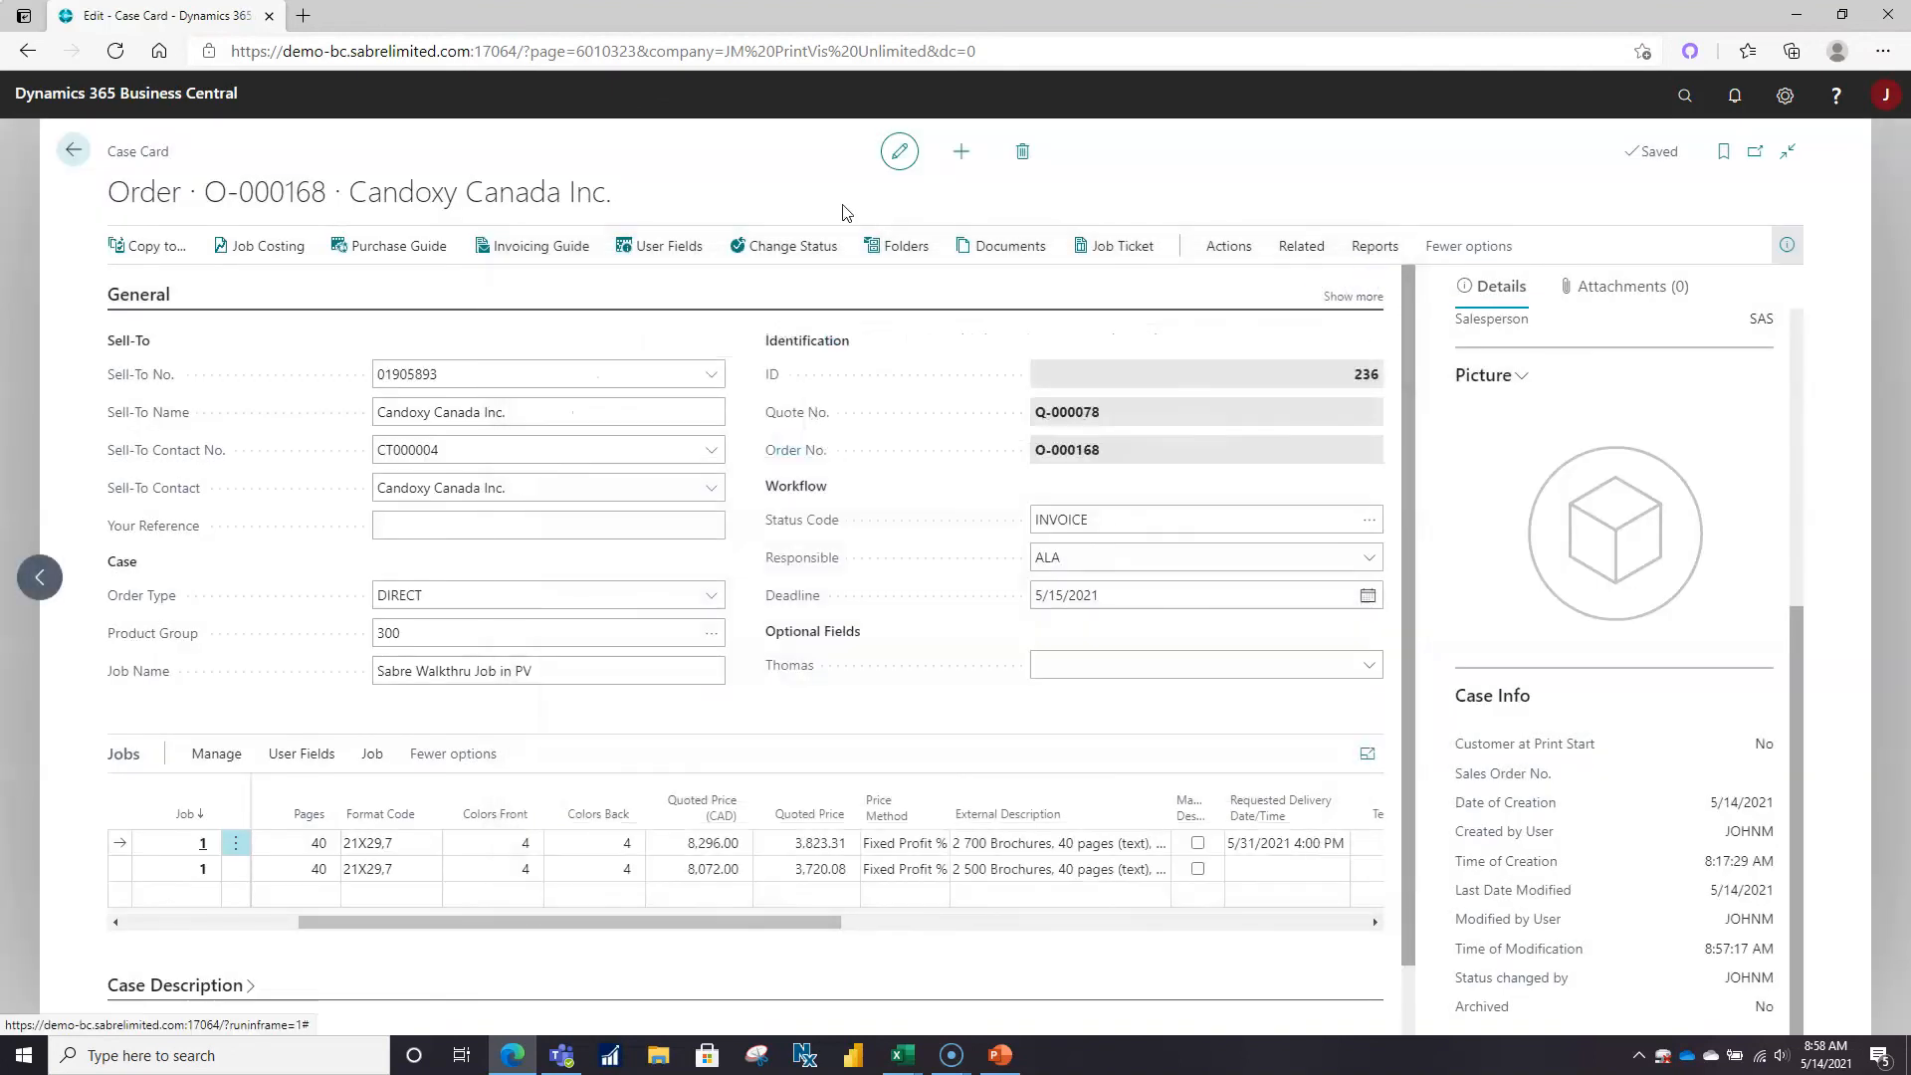
pyautogui.click(72, 152)
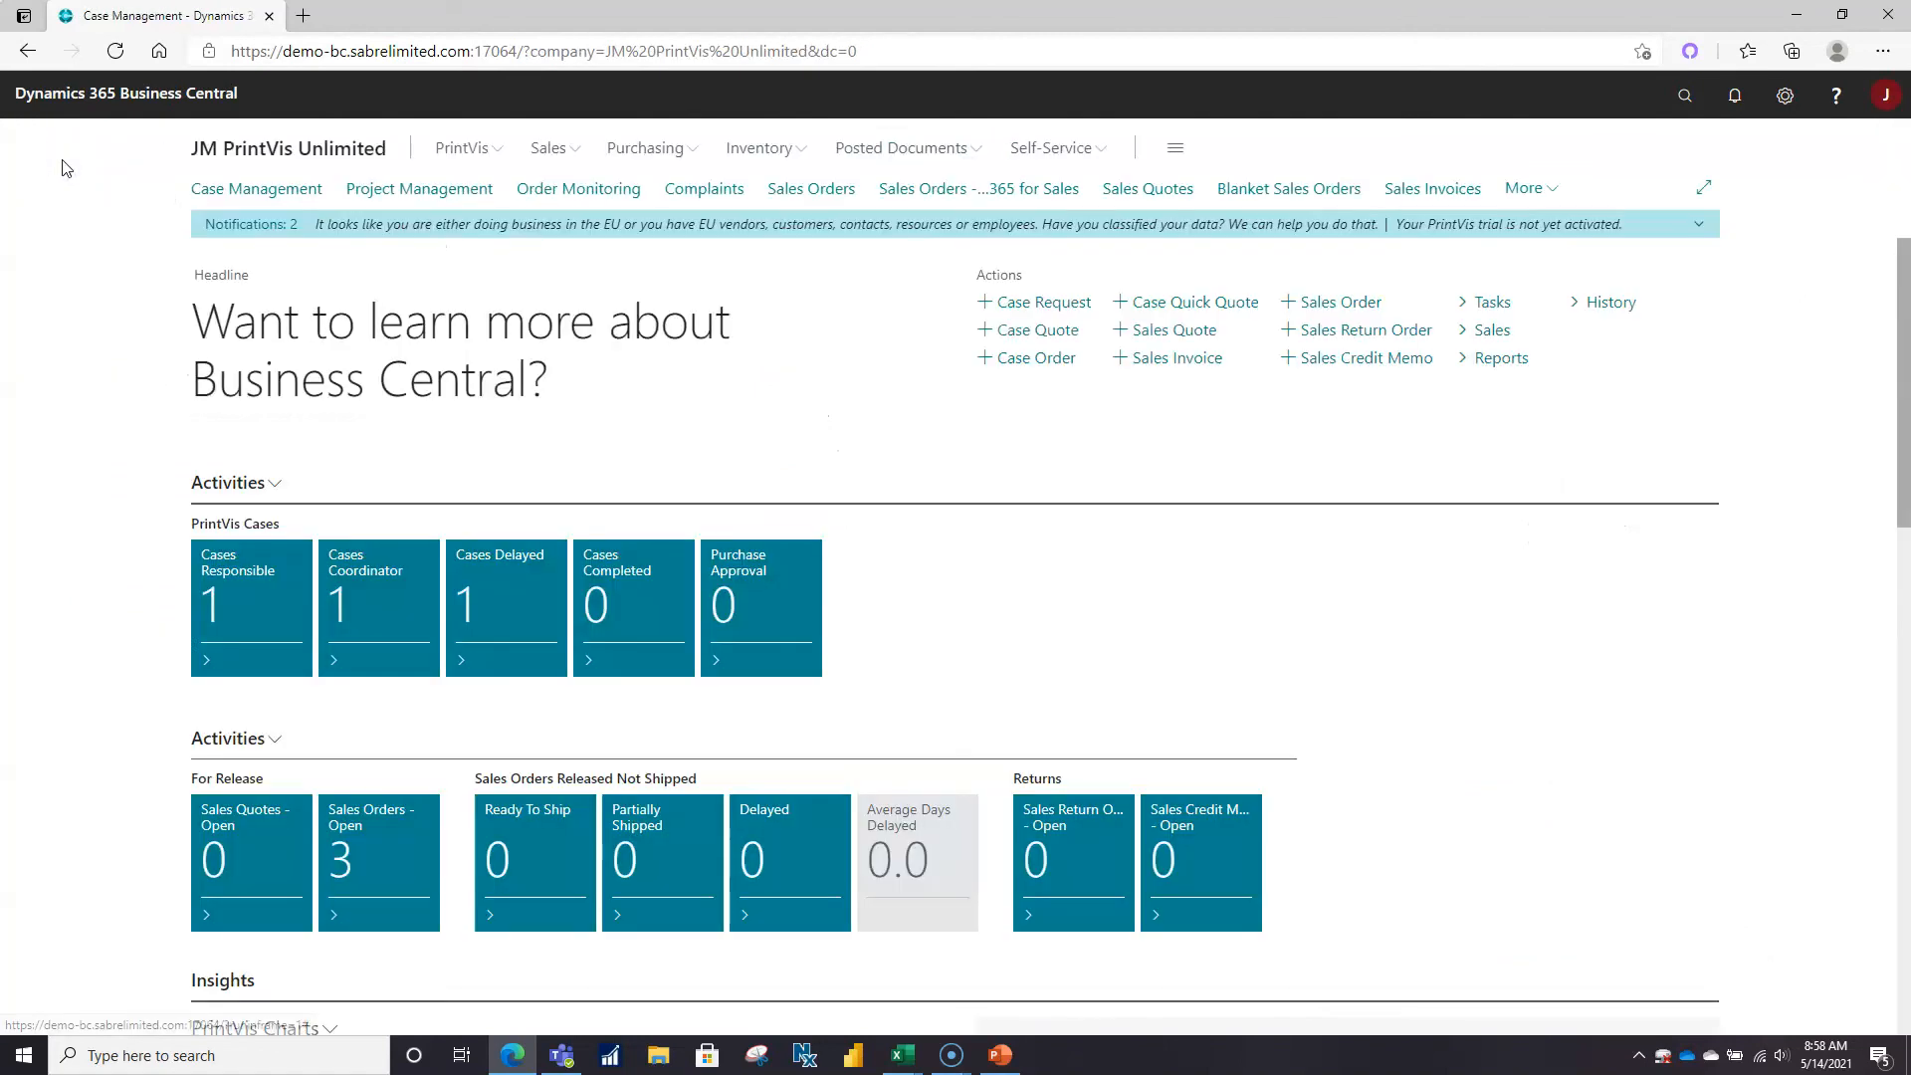
pyautogui.scroll(-1, 487, 577)
pyautogui.scroll(1, 497, 577)
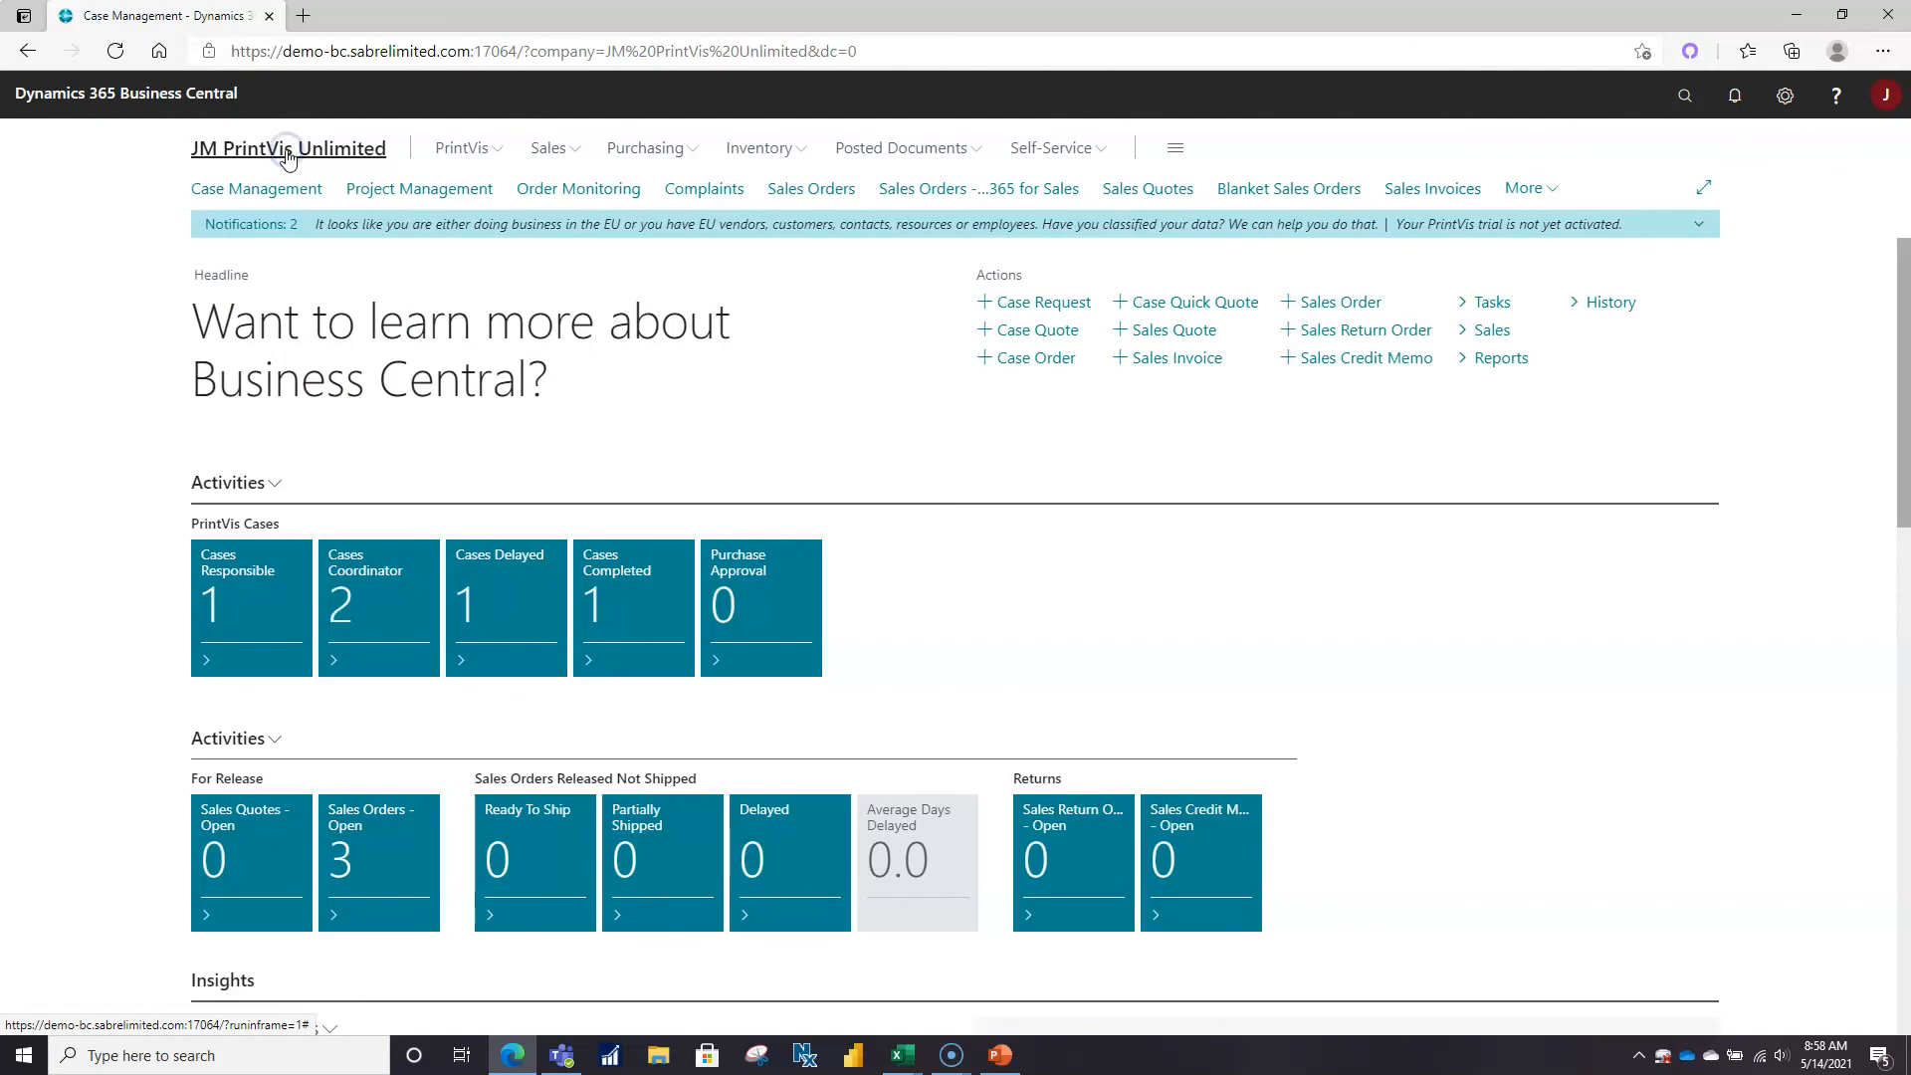